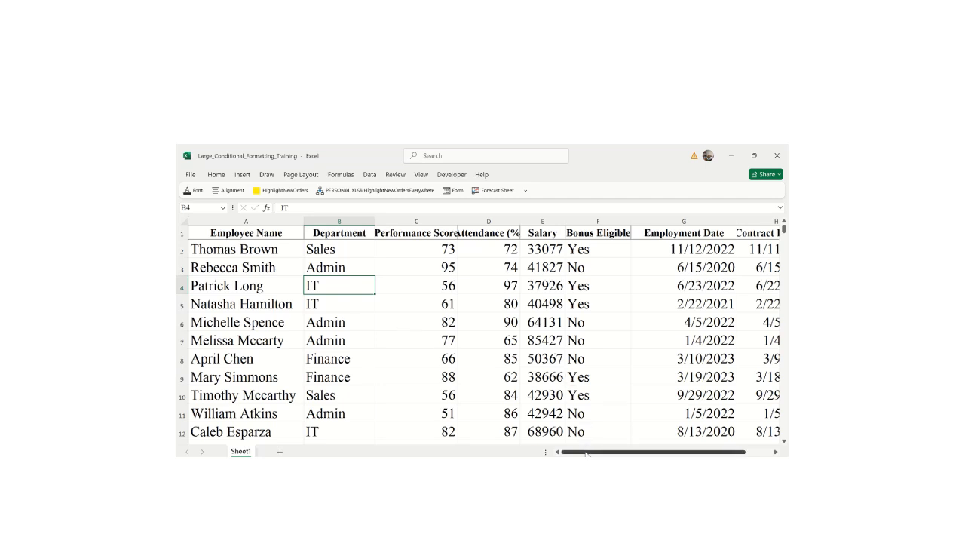
- Reduce the font size of the Performance Score header in C1 by two steps
key(Down)
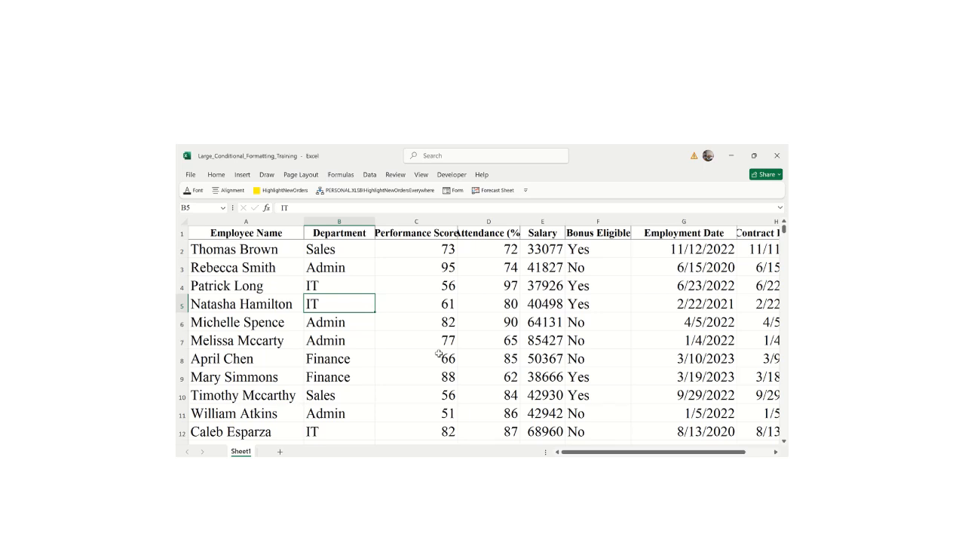
click(231, 236)
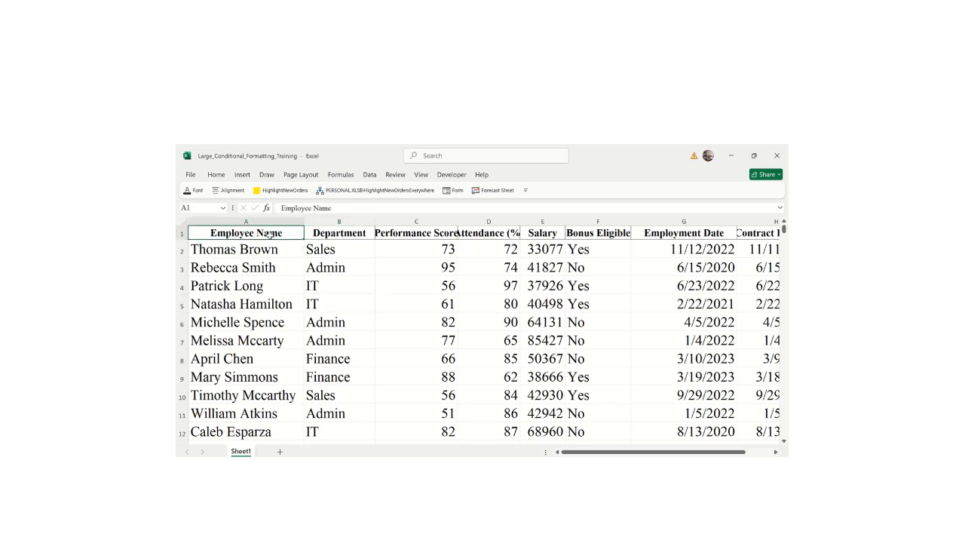
click(332, 238)
click(416, 236)
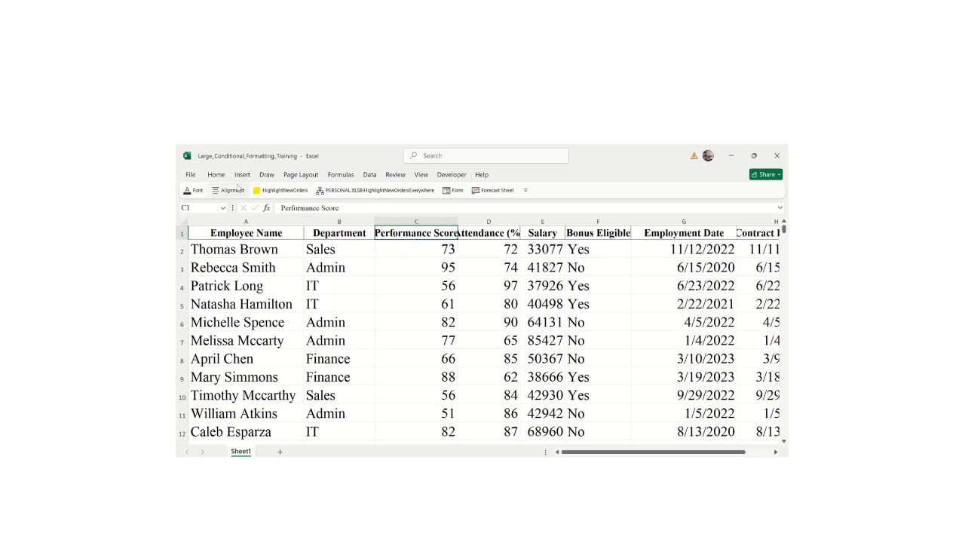
click(216, 174)
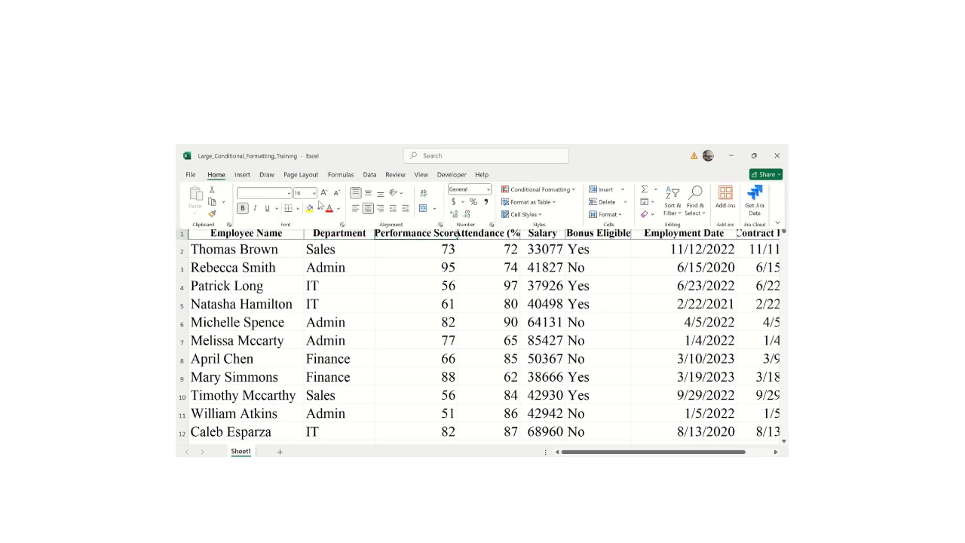
click(337, 194)
click(337, 195)
click(433, 313)
- Reduce the font size of the Attendance (%) header in D1 by two steps
click(486, 235)
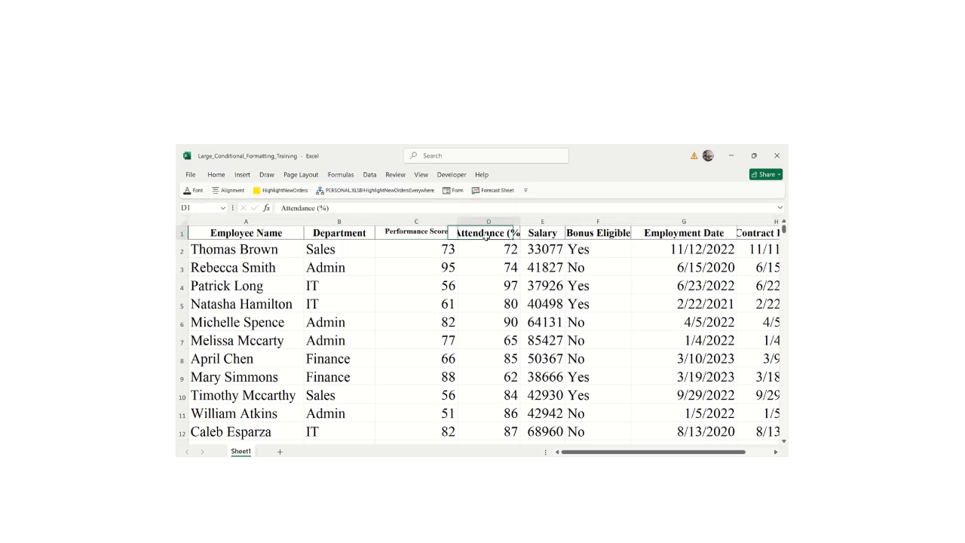
click(219, 175)
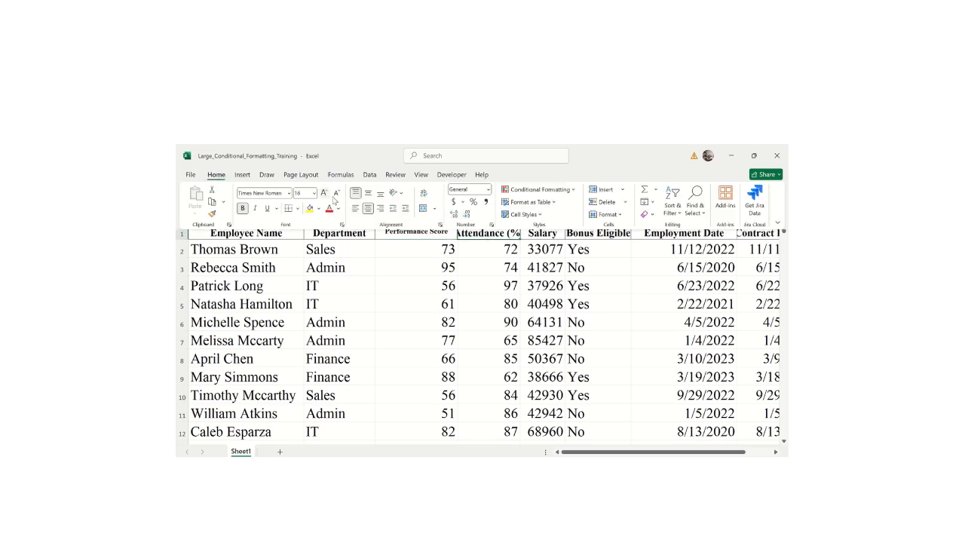
click(337, 195)
click(337, 194)
click(503, 337)
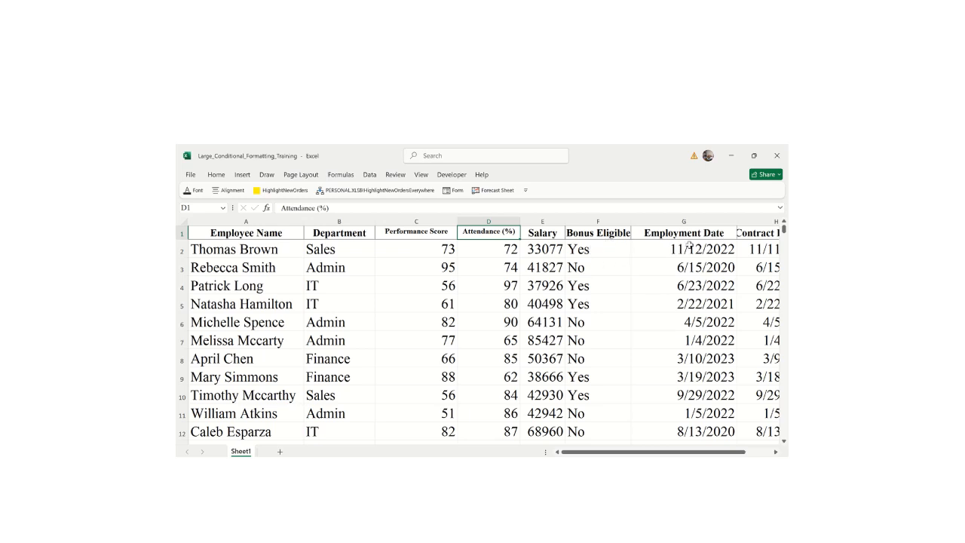
- Reduce the font size of the Contract End Date header in H1 to 14
drag(628, 453, 682, 453)
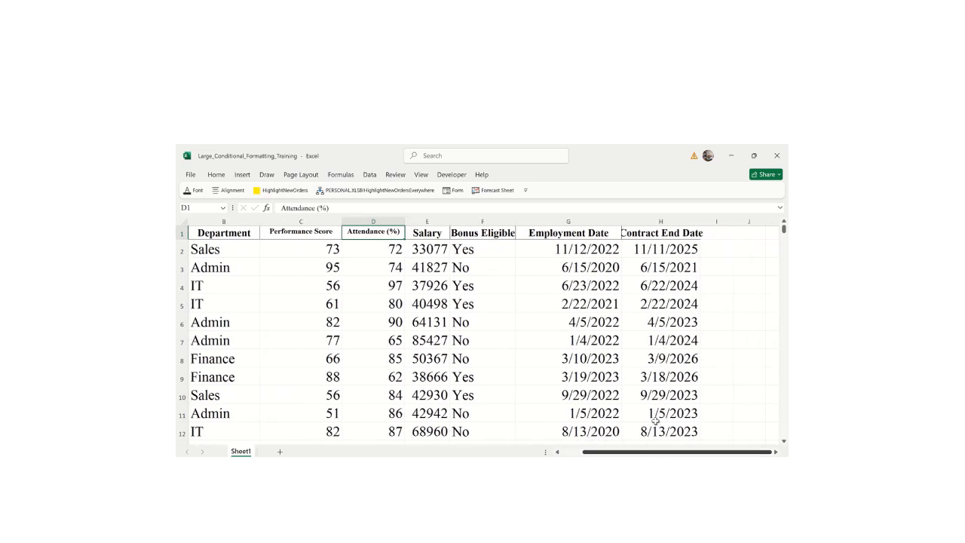
click(686, 233)
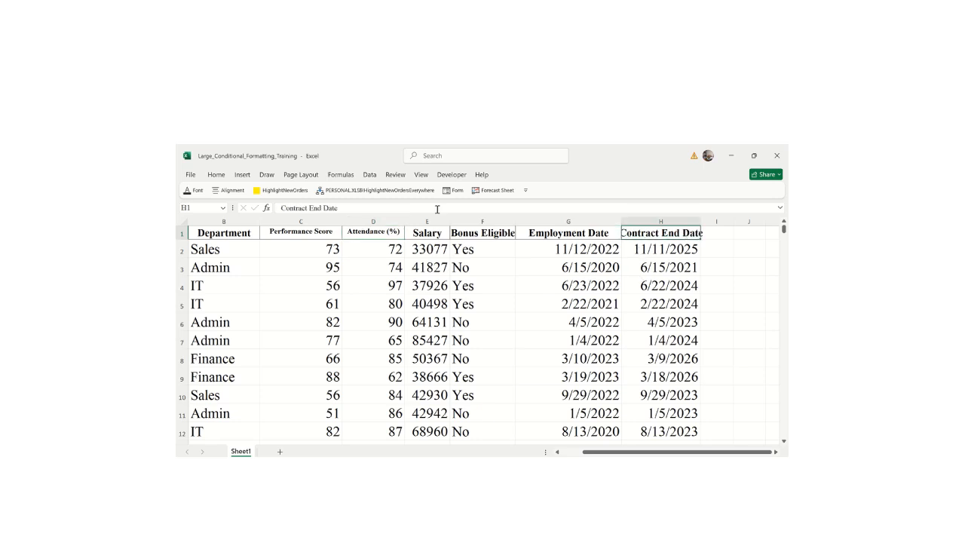
click(217, 174)
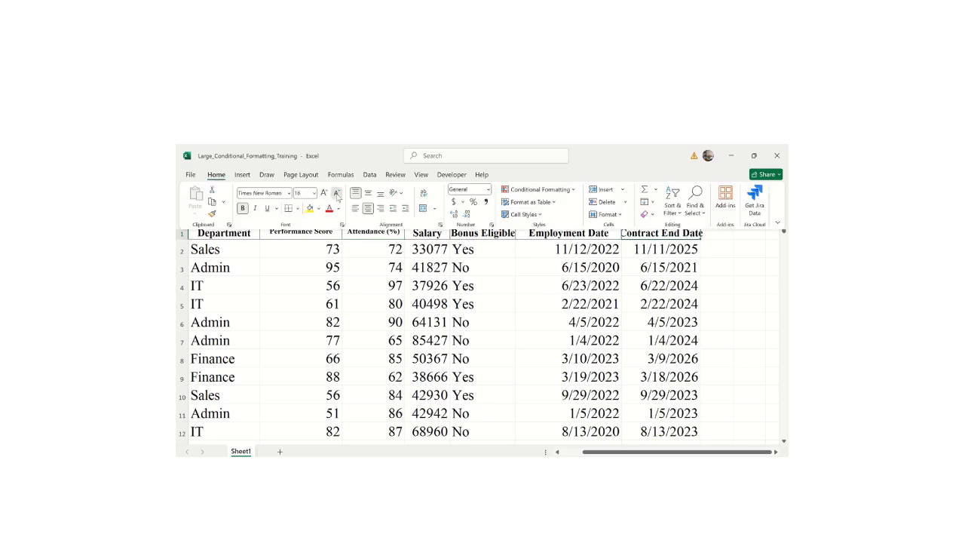
click(337, 193)
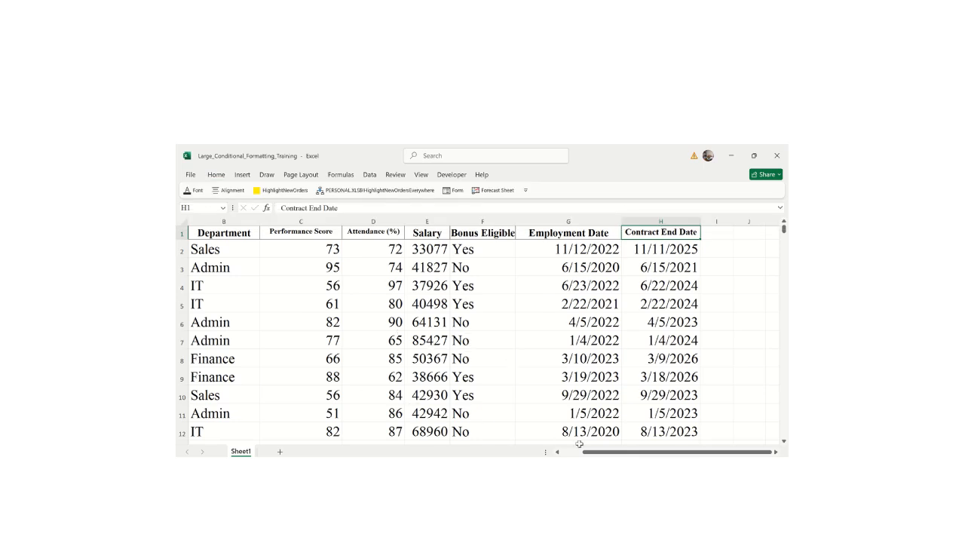
- Apply an Equal To highlight rule for "Sales" with Yellow Fill with Dark Yellow Text to the whole table A1:H501
drag(592, 453, 526, 454)
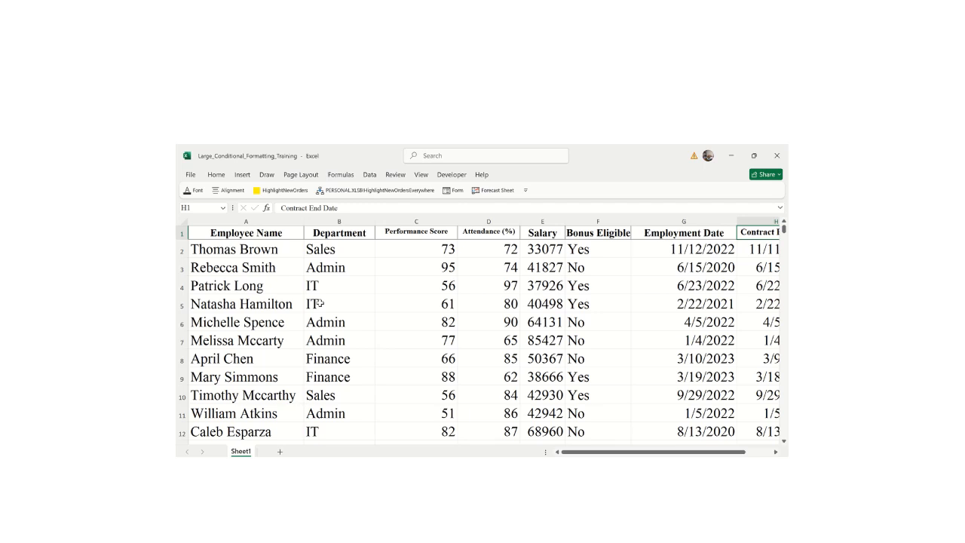
key(ctrl+shift+Left)
key(ctrl+shift+Down)
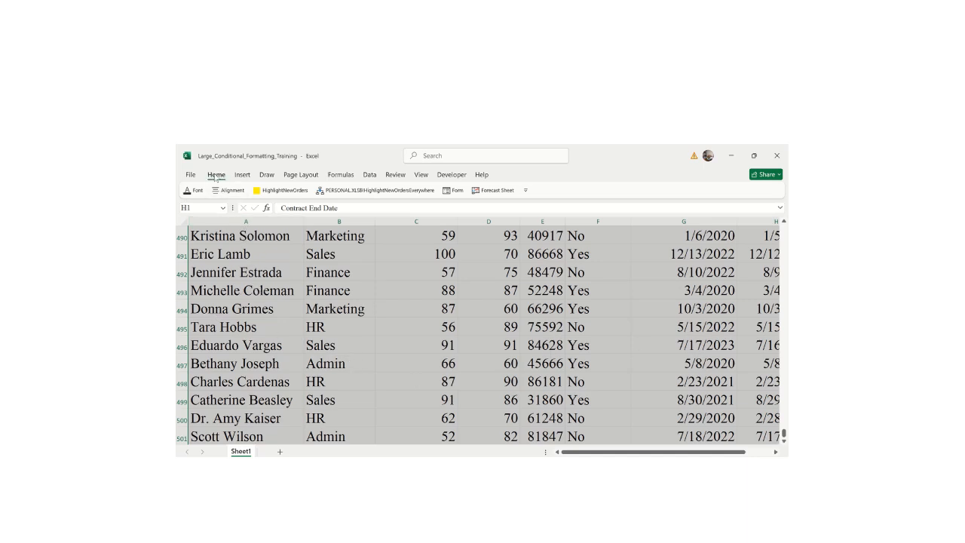
click(217, 175)
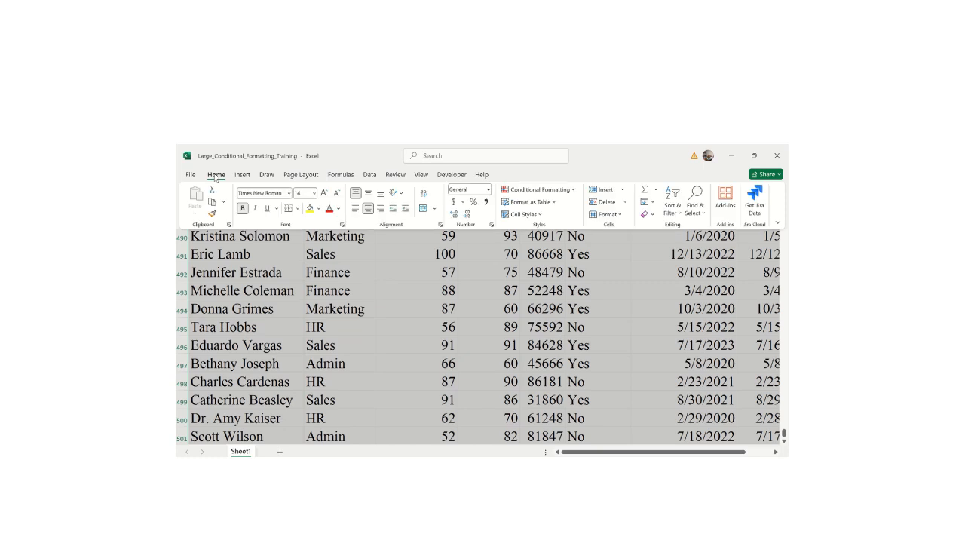
click(545, 189)
mouse_move(531, 215)
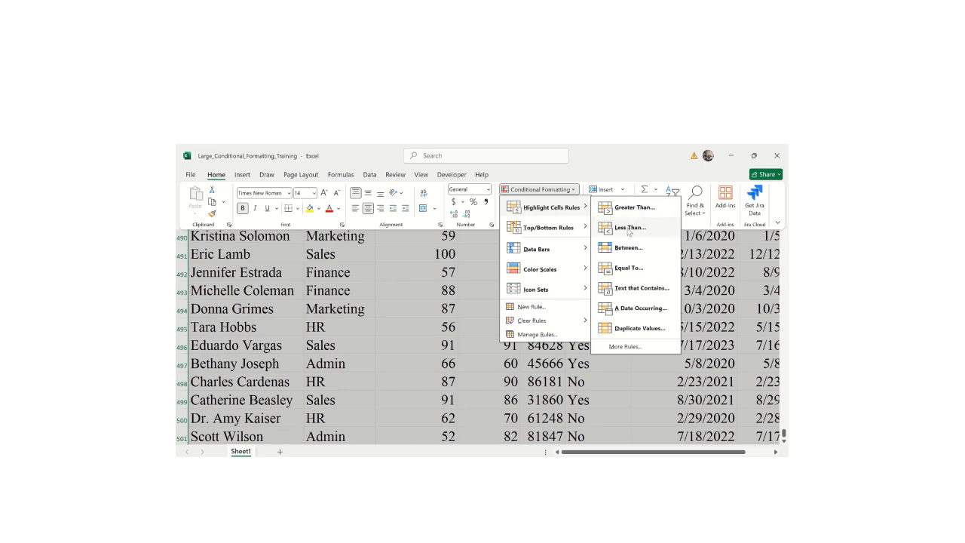
click(625, 271)
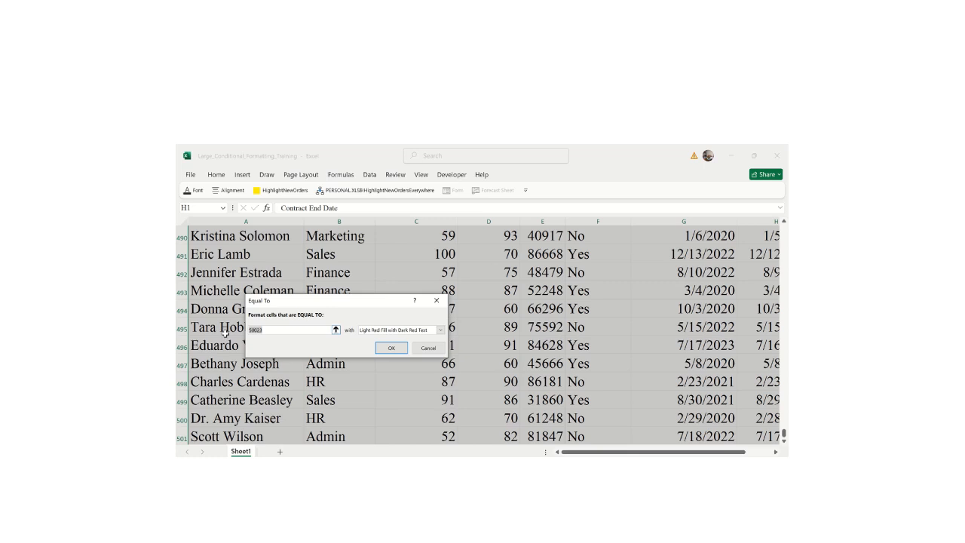
text(Sales)
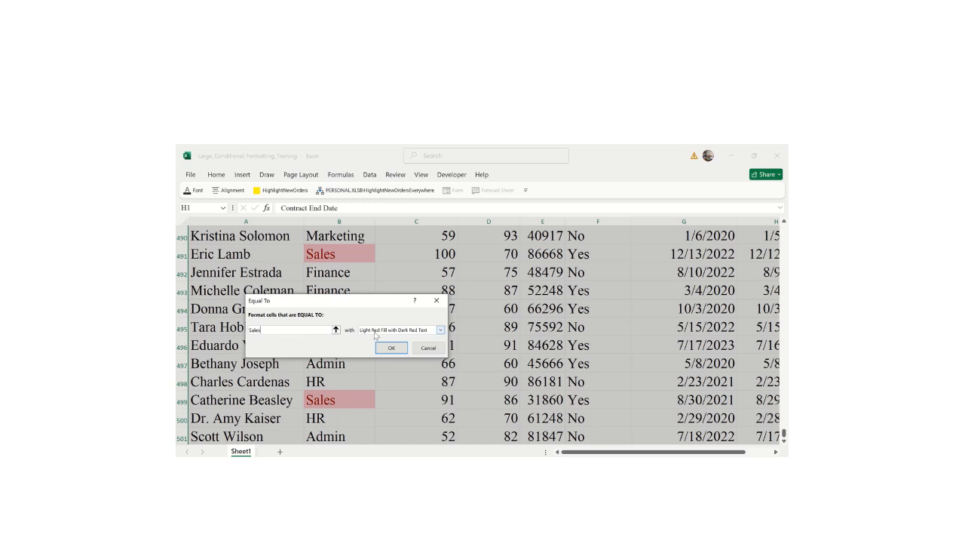
click(441, 330)
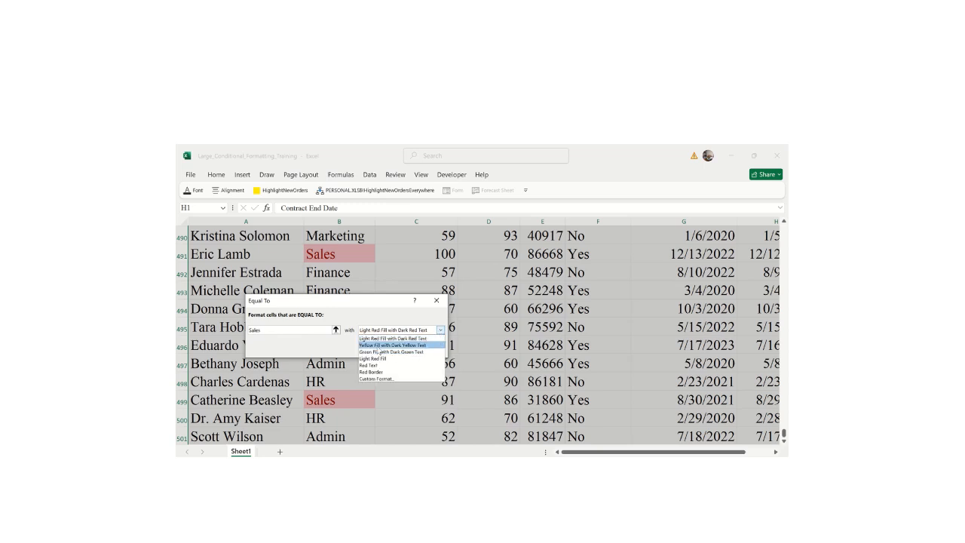
click(380, 344)
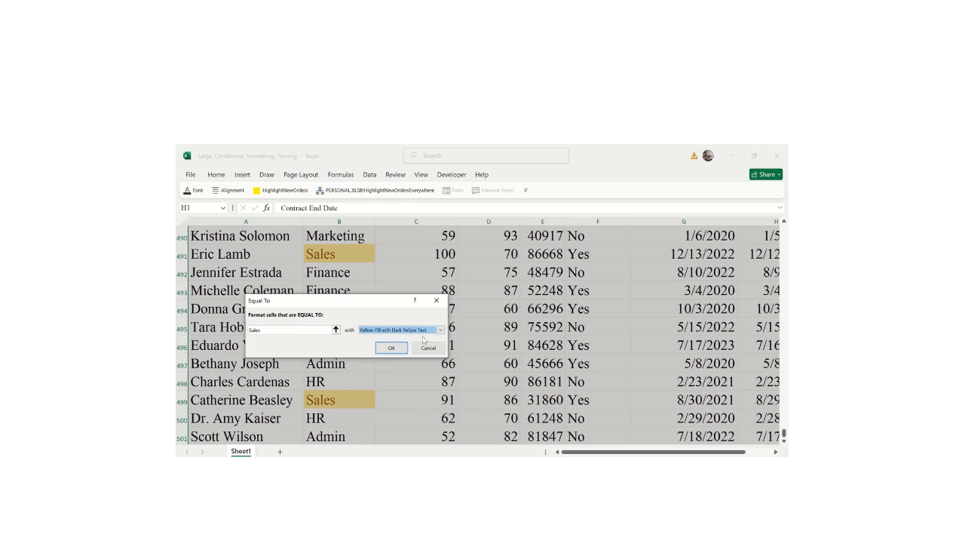
click(393, 349)
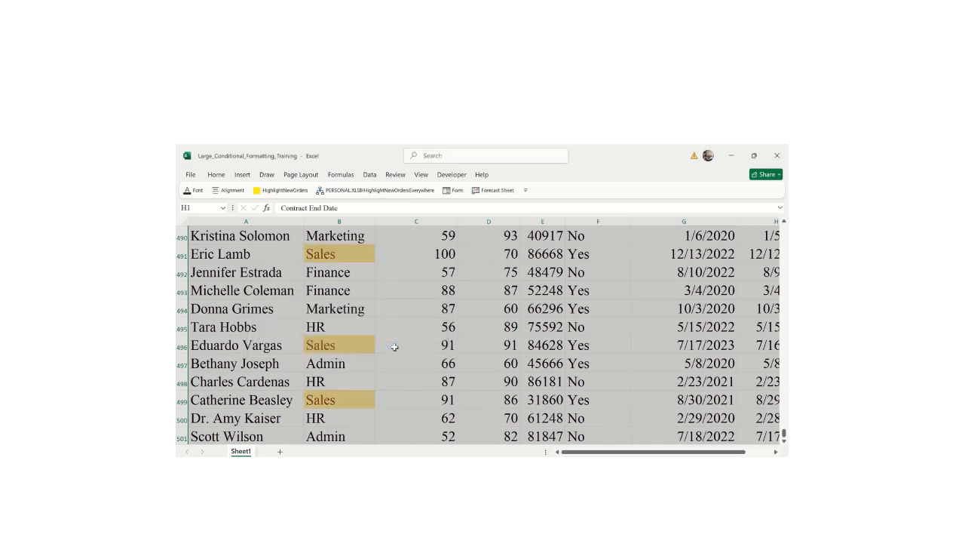
click(371, 302)
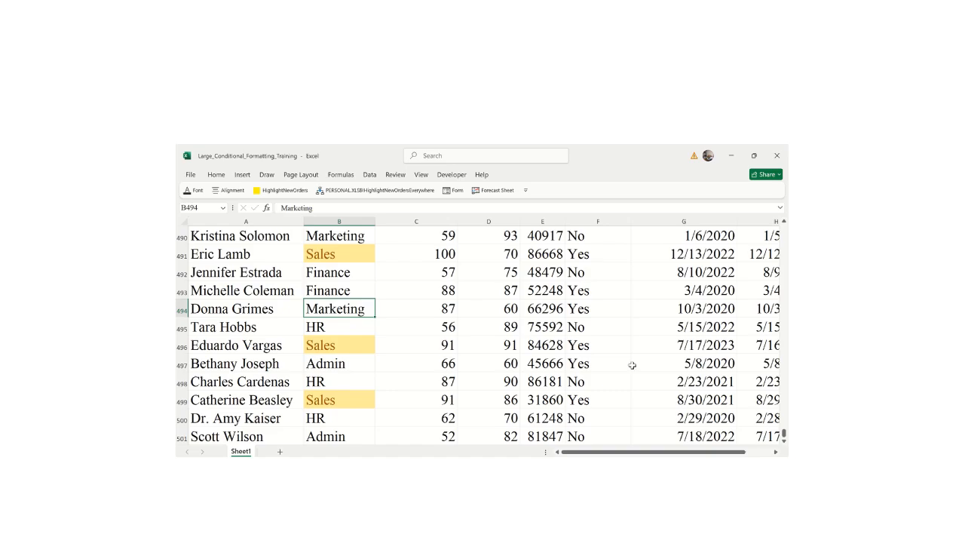
- Test the highlight rule by entering "Sales" in Attendance cell D11
drag(784, 433, 784, 230)
click(339, 289)
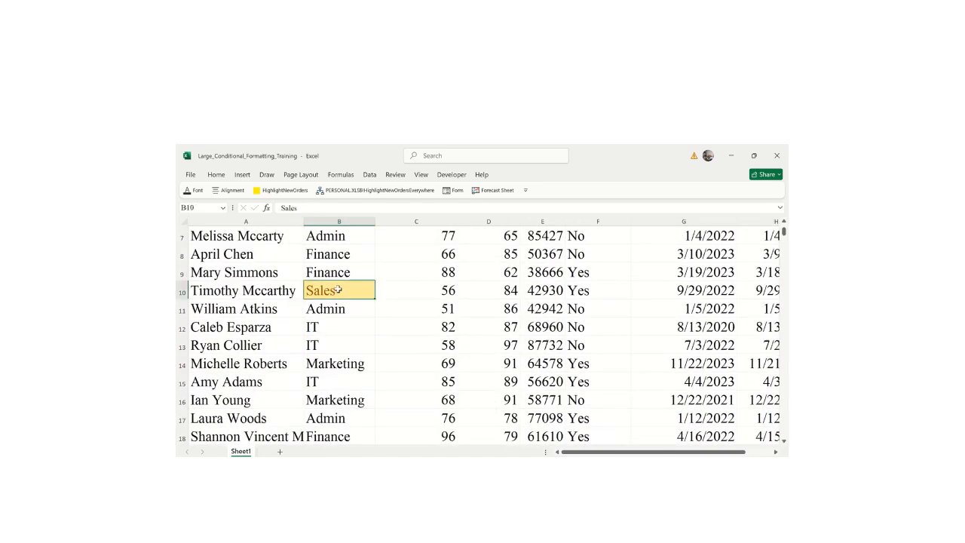
click(340, 339)
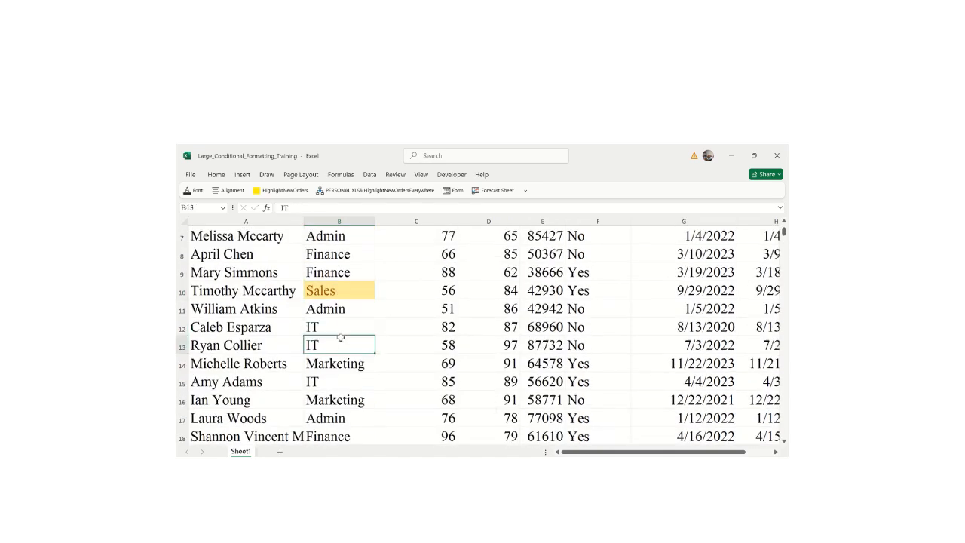
click(499, 311)
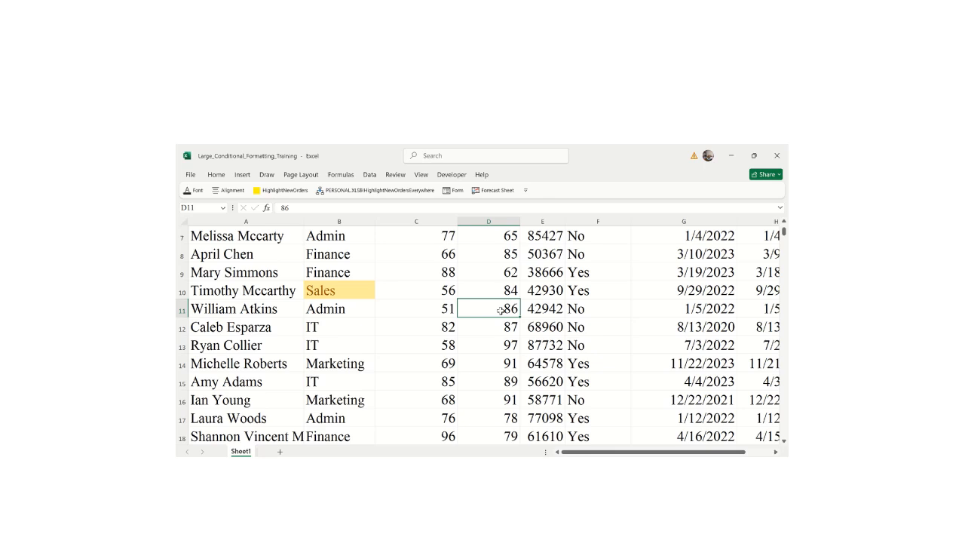
text(Sales)
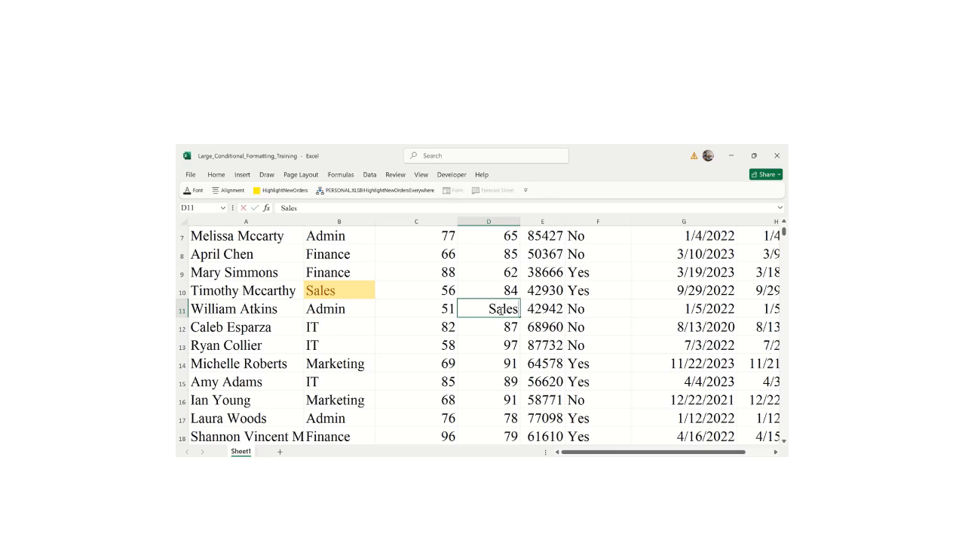
key(Return)
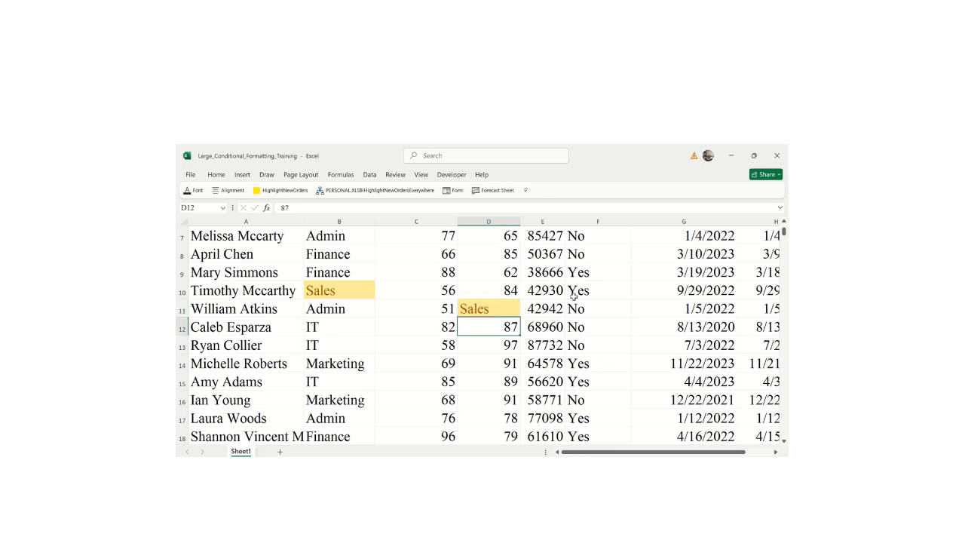
- Test the rule in the Employment Date column by entering "Sales" in G11
click(647, 311)
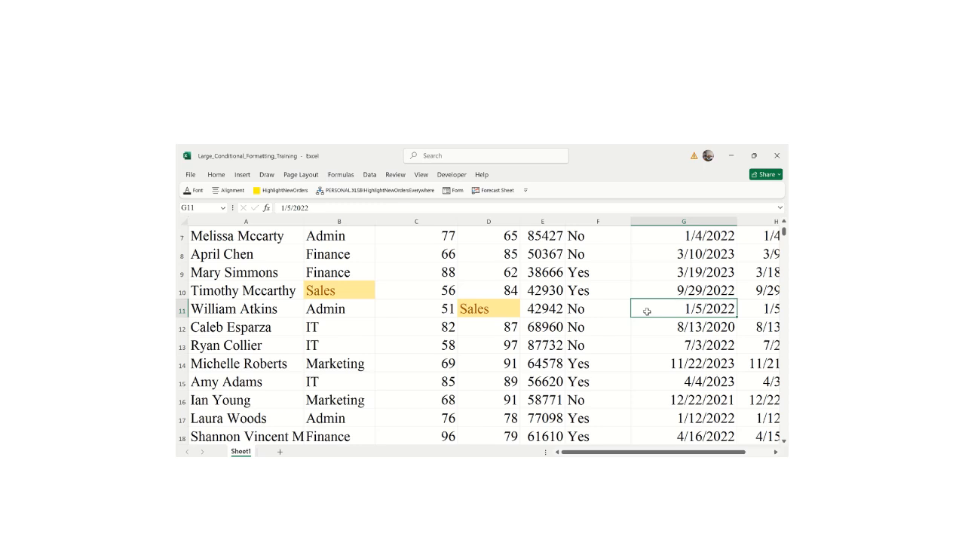
text(A)
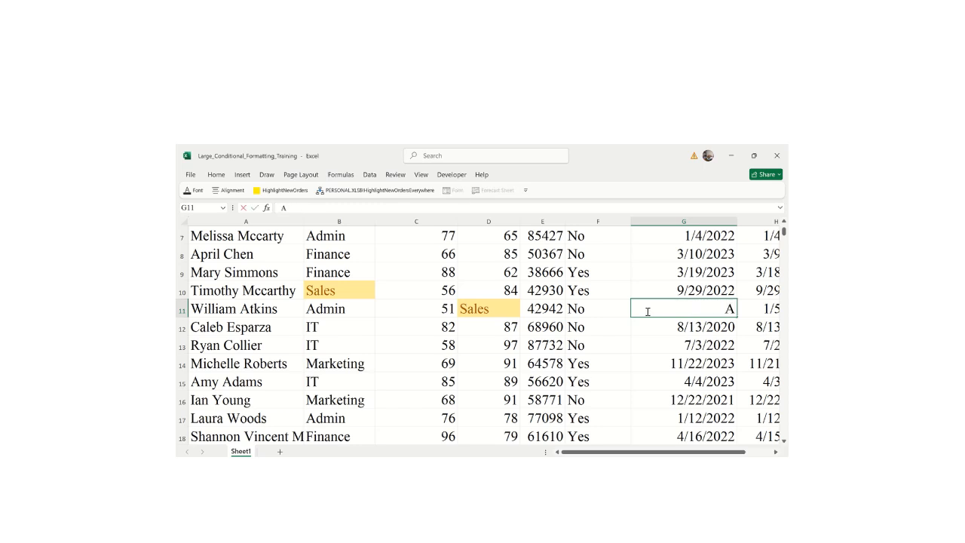
text(Sales)
key(Return)
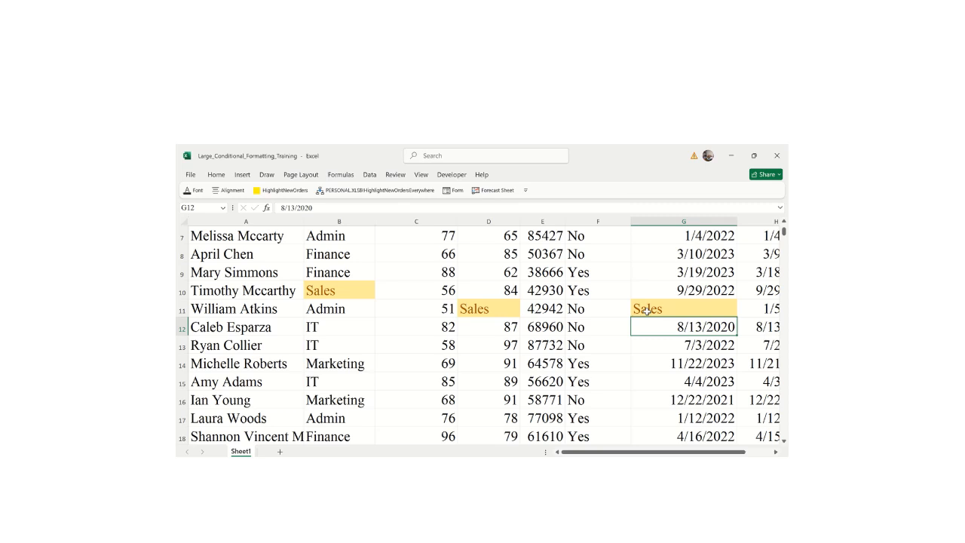
- Undo the test entries in G11 and D11 and the Sales highlight rule
key(ctrl+z)
key(ctrl+z)
key(ctrl+z)
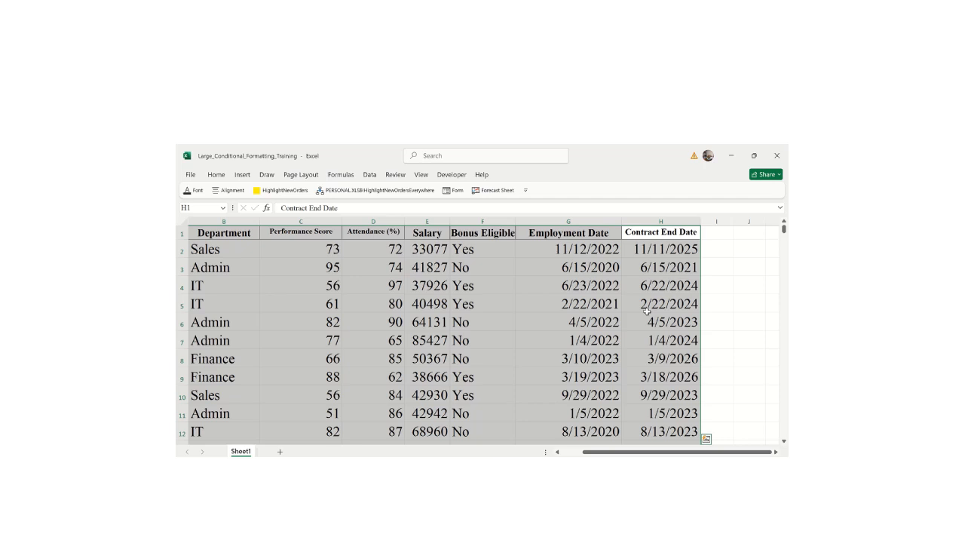
- Redo the Sales highlight rule and both test entries, and check G11 in the Employment Date column
key(ctrl+y)
key(ctrl+y)
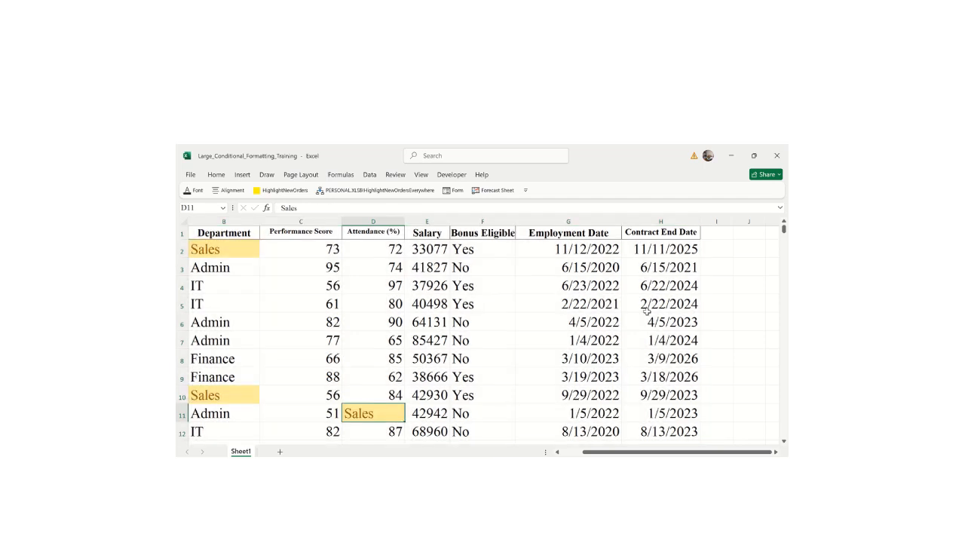
key(ctrl+y)
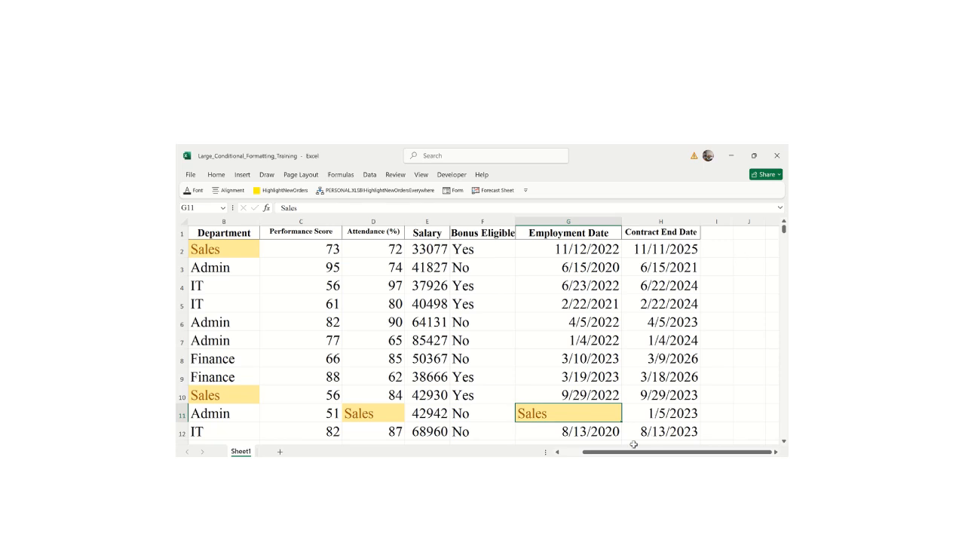
drag(634, 450, 608, 451)
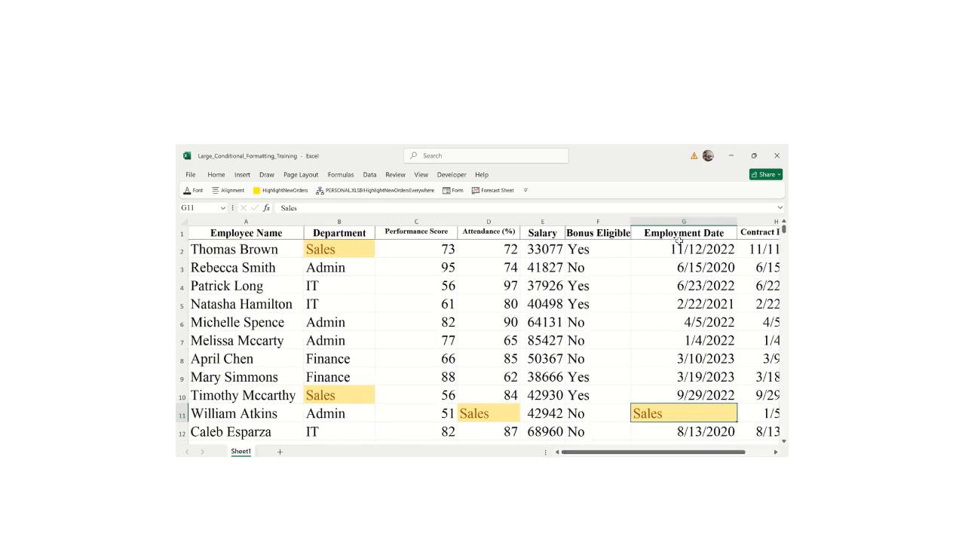
drag(678, 240, 668, 421)
click(656, 416)
- Undo the redone test entries and the table-wide Sales highlight rule again
key(ctrl+z)
key(ctrl+z)
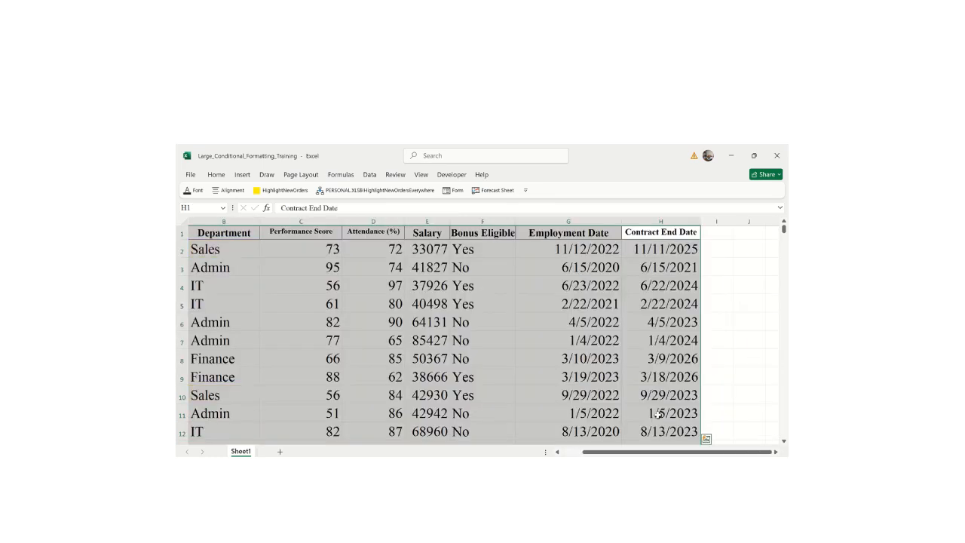
drag(601, 453, 540, 448)
drag(386, 327, 375, 327)
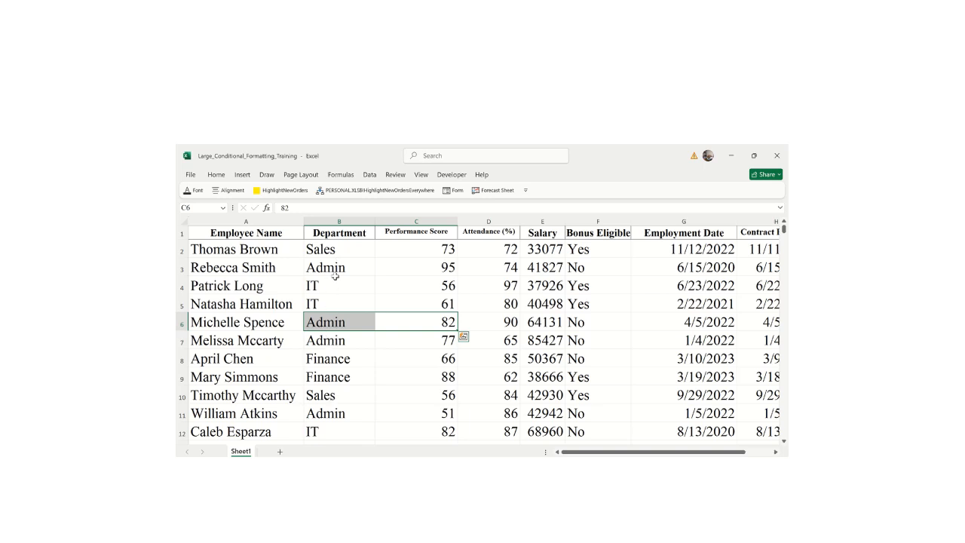
- Select the whole Department column from its header in B1 down to the last entry
click(332, 228)
key(ctrl+shift+Down)
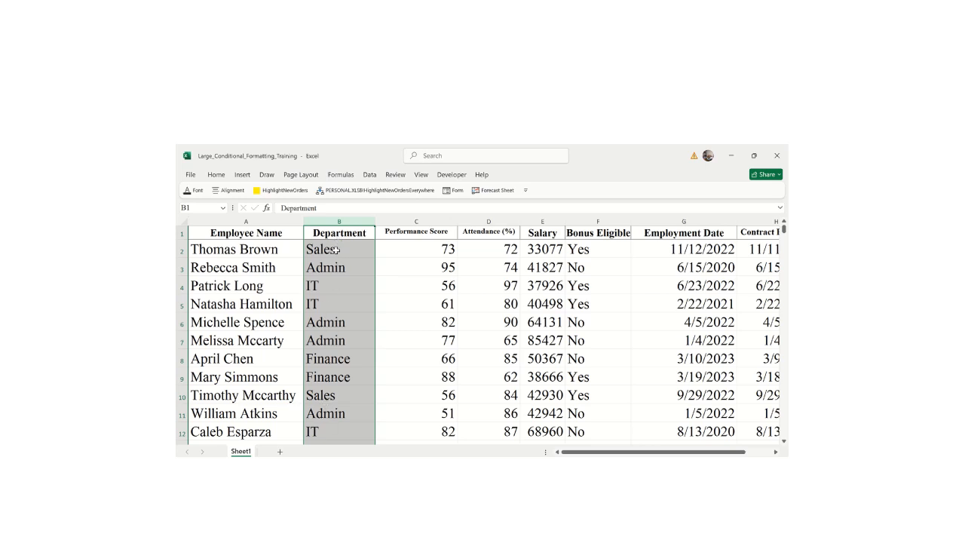
click(217, 175)
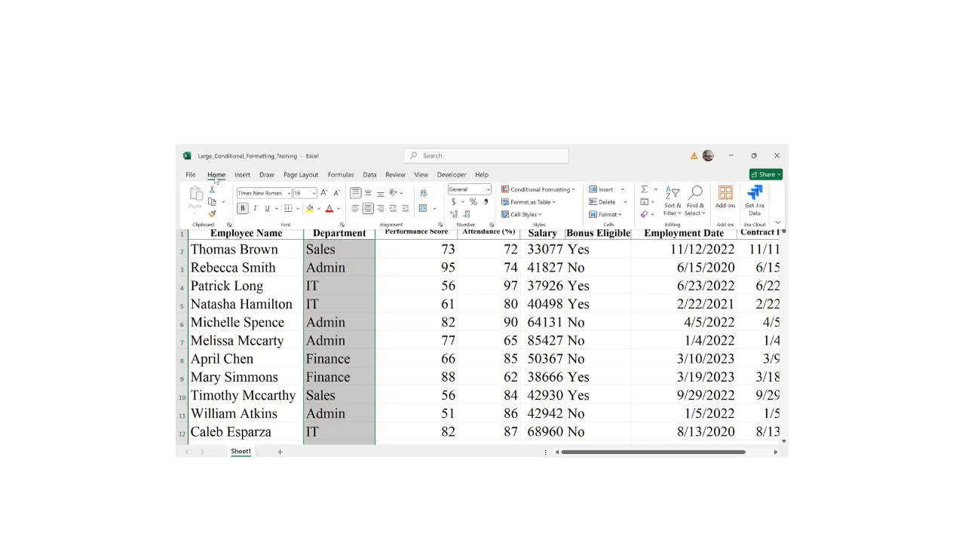
click(538, 189)
mouse_move(529, 232)
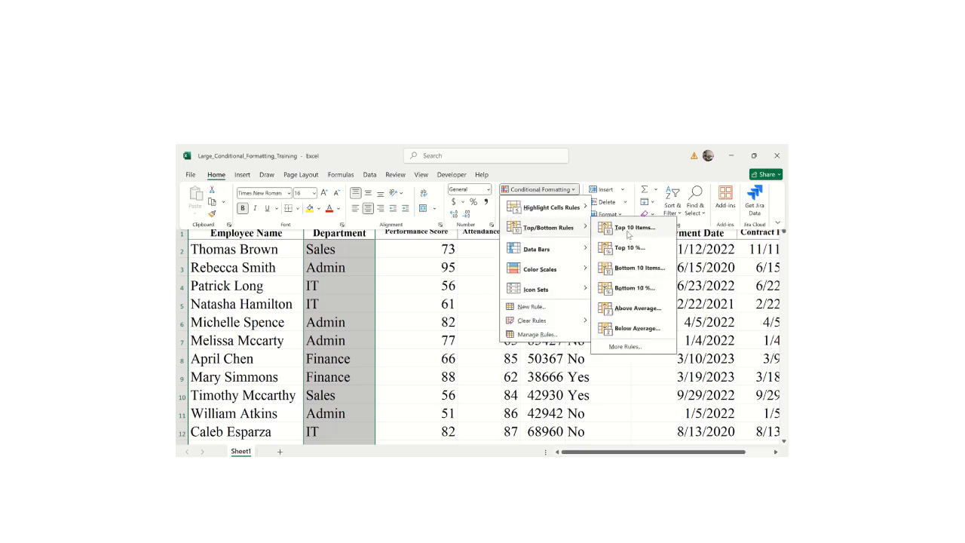
mouse_move(568, 211)
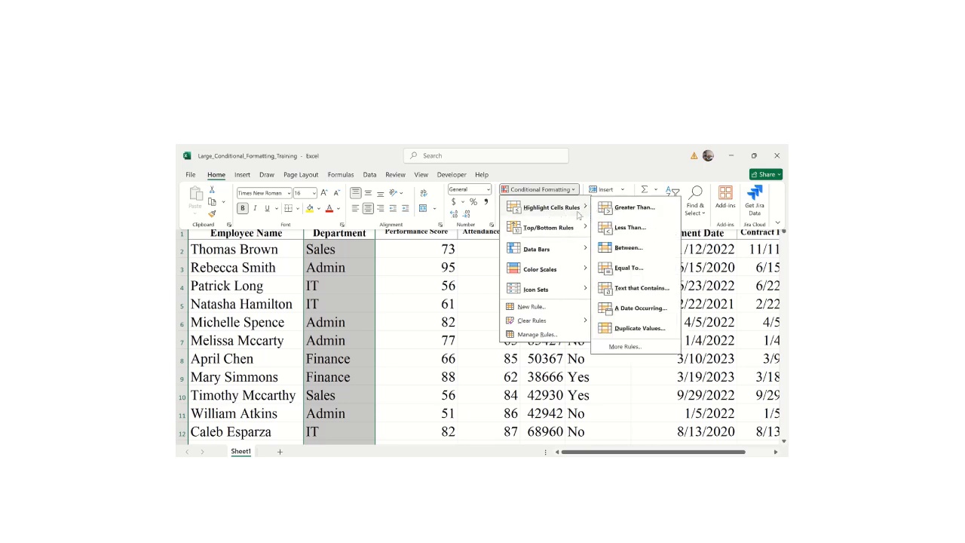
click(627, 253)
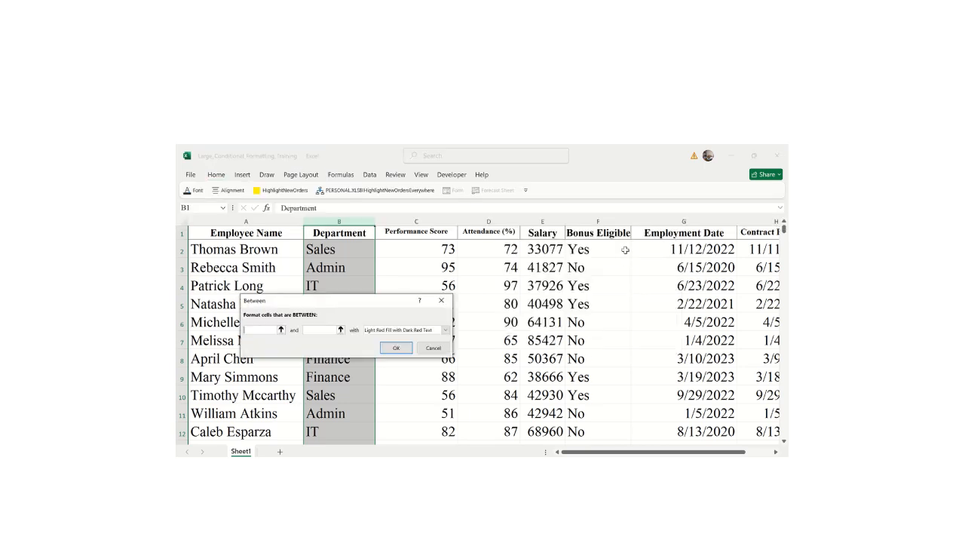
click(439, 301)
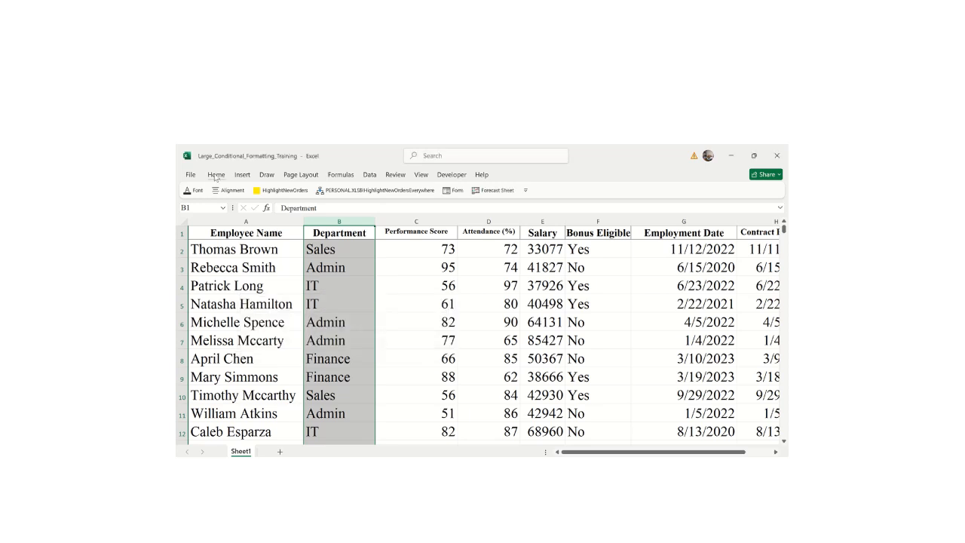
- Start an Equal To highlight rule on the Department column for the value "Sales"
click(216, 174)
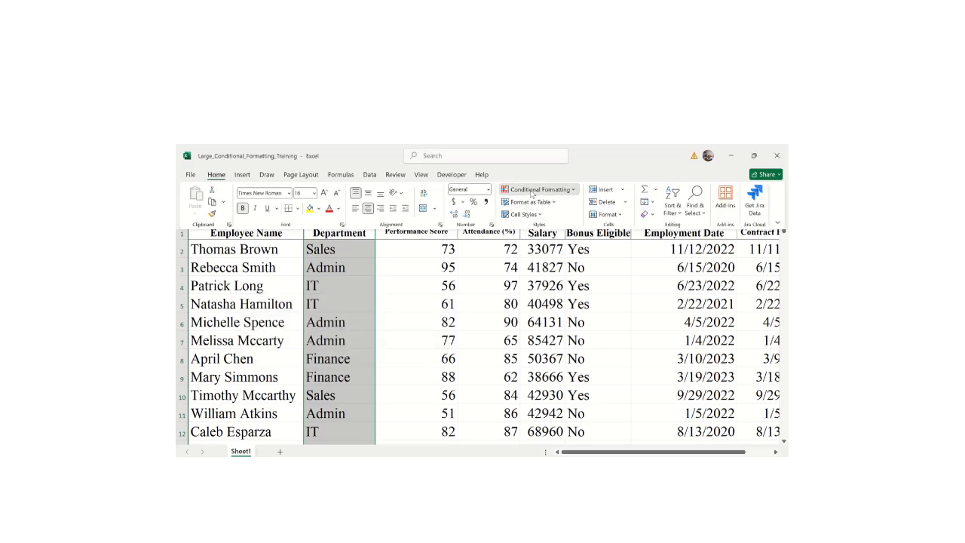
click(539, 189)
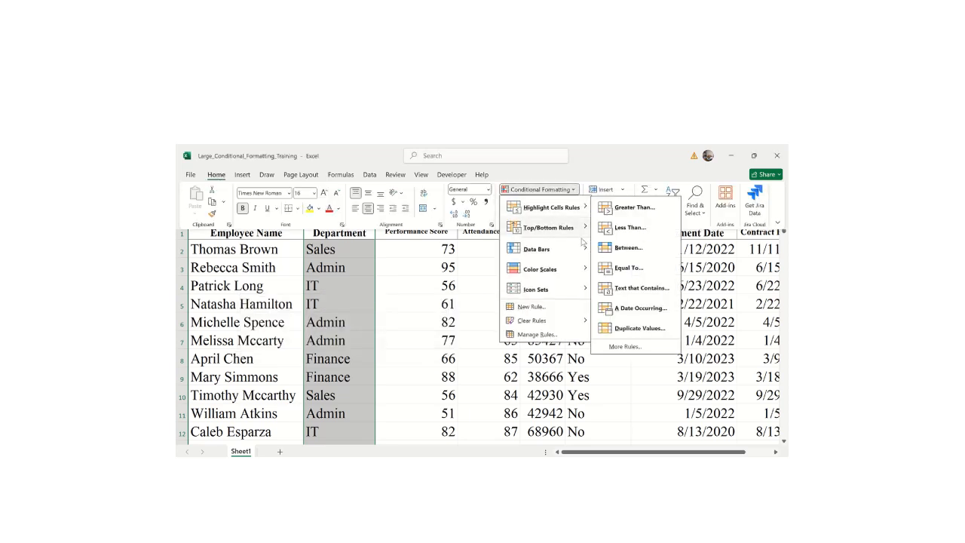
click(636, 268)
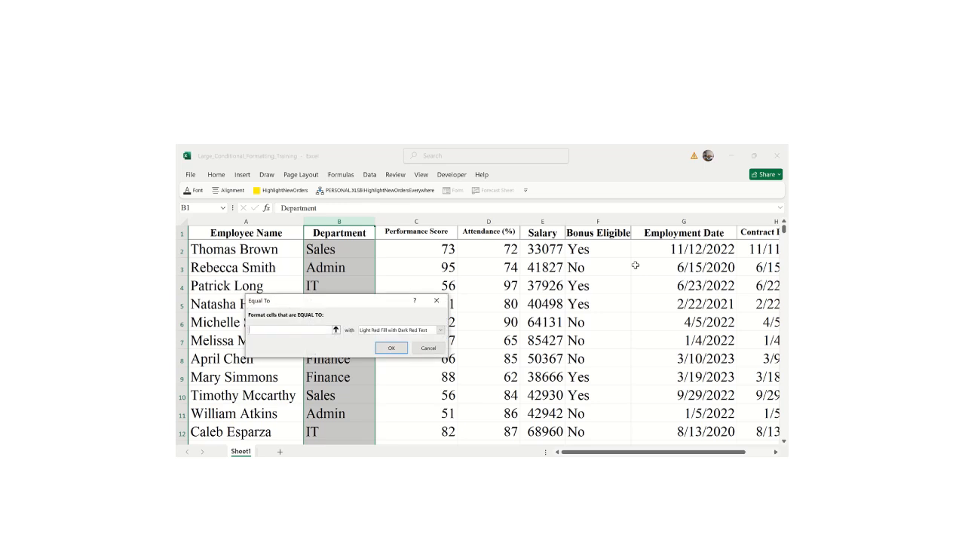
text(Sales)
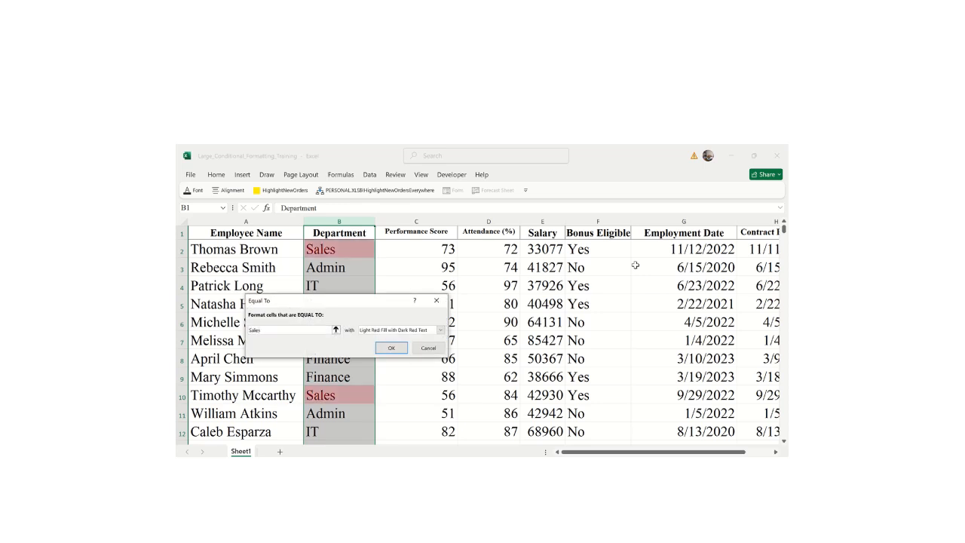
- Give the Sales rule a custom format with a yellow background fill and a light blue pattern color
click(441, 330)
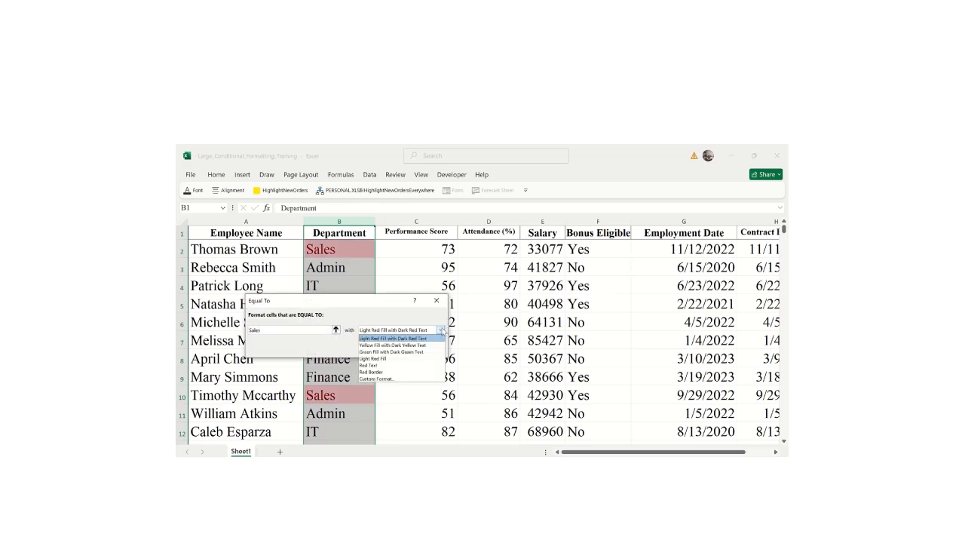
click(374, 379)
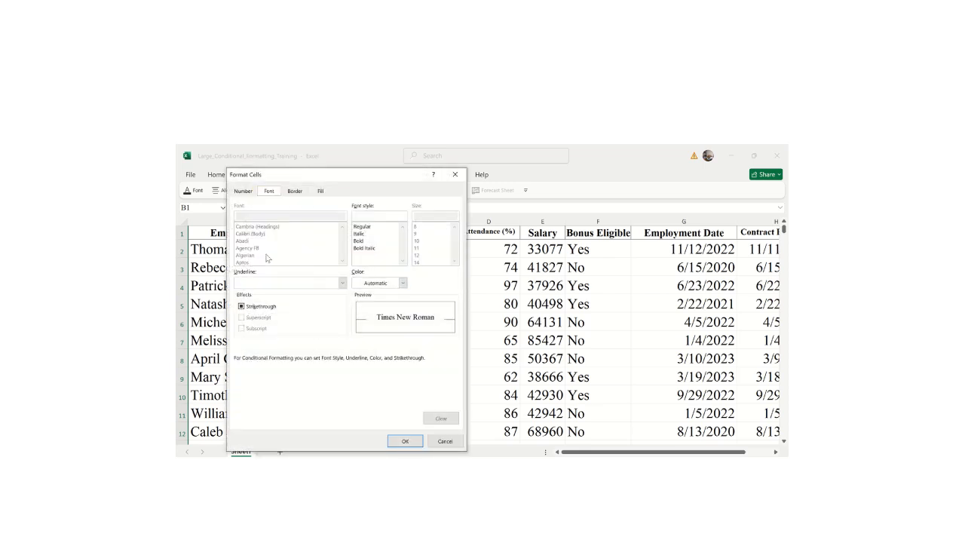
click(295, 191)
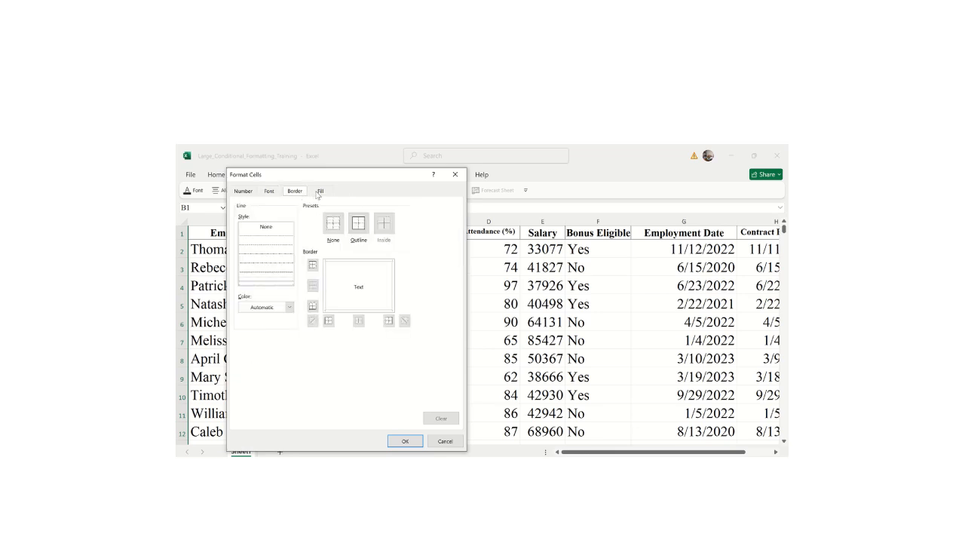
click(320, 192)
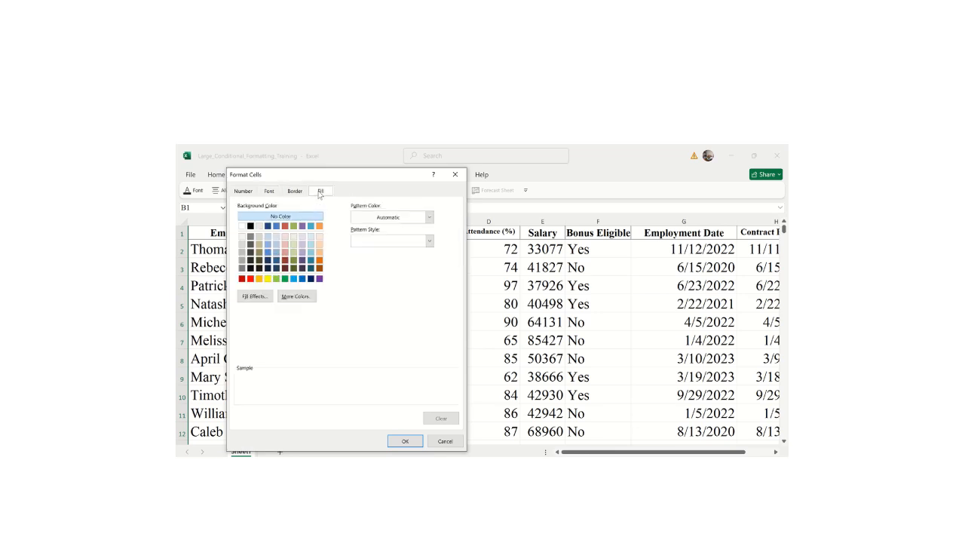
click(268, 279)
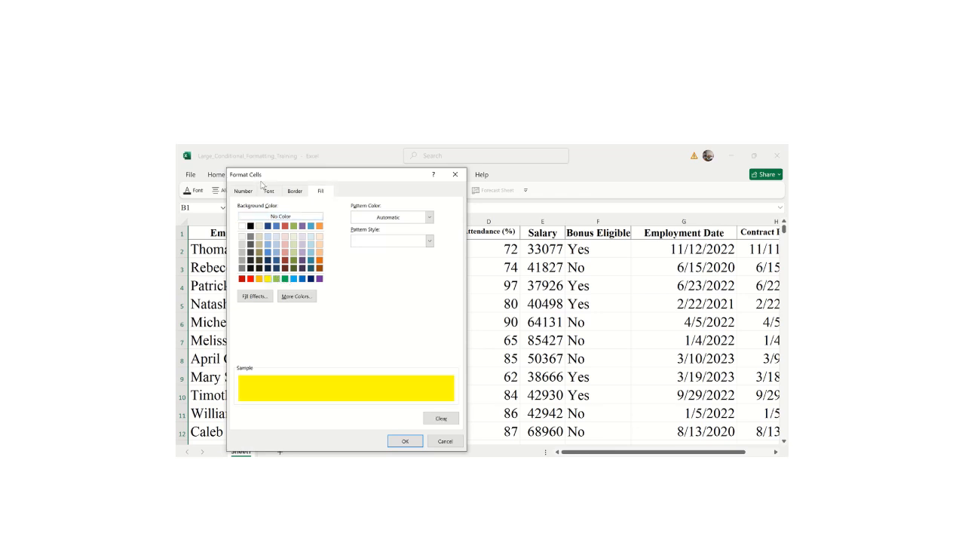
click(427, 218)
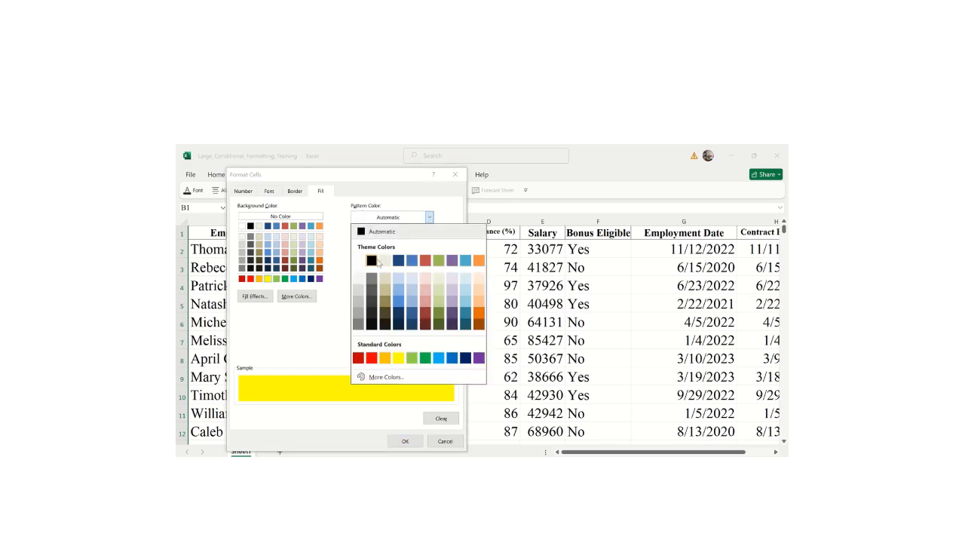
click(399, 296)
- Set the rule's font style to Bold and apply the custom-formatted Sales rule to the Department column
click(269, 192)
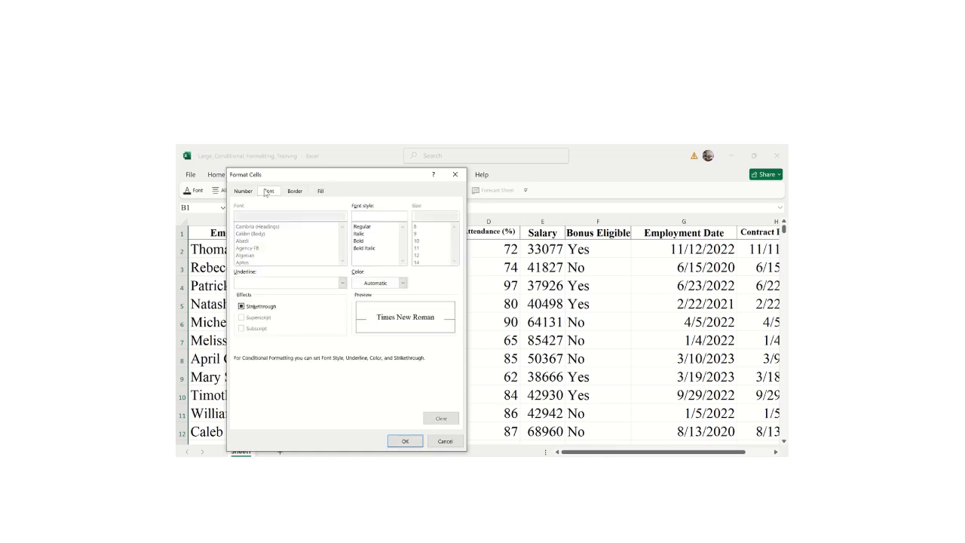
click(361, 241)
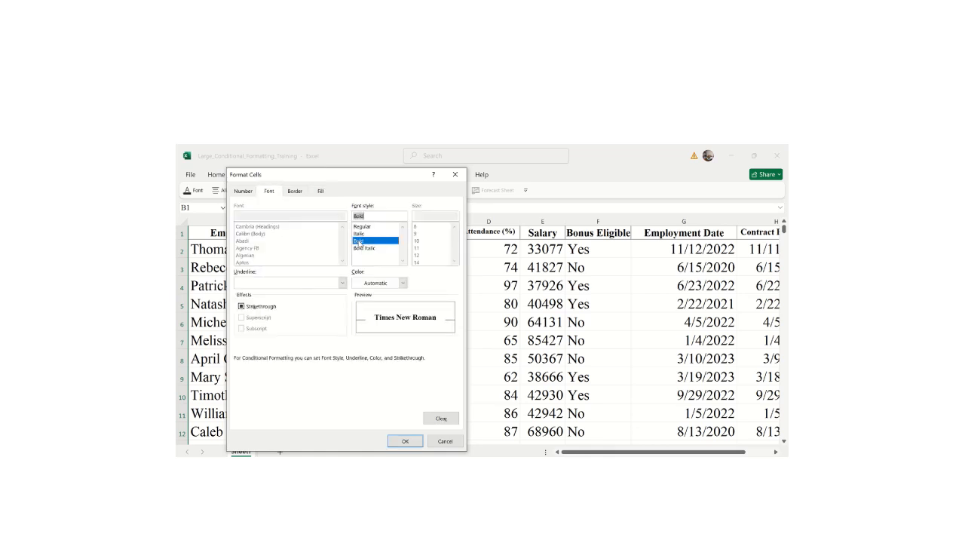
click(241, 193)
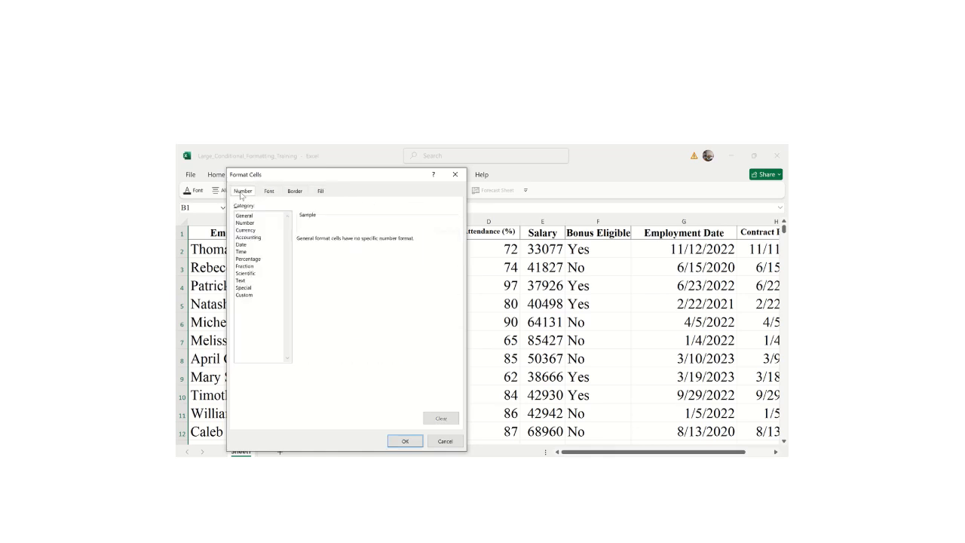
click(326, 196)
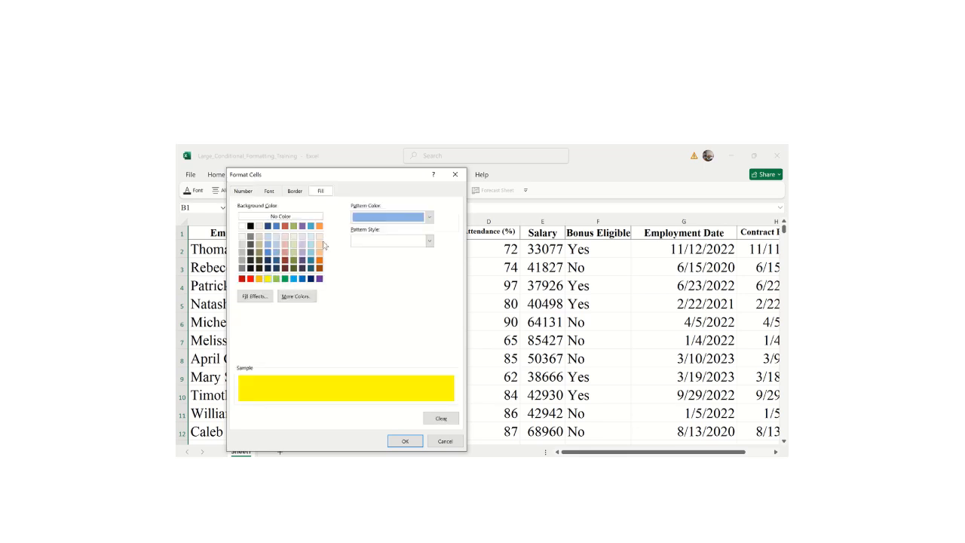
click(397, 442)
click(388, 348)
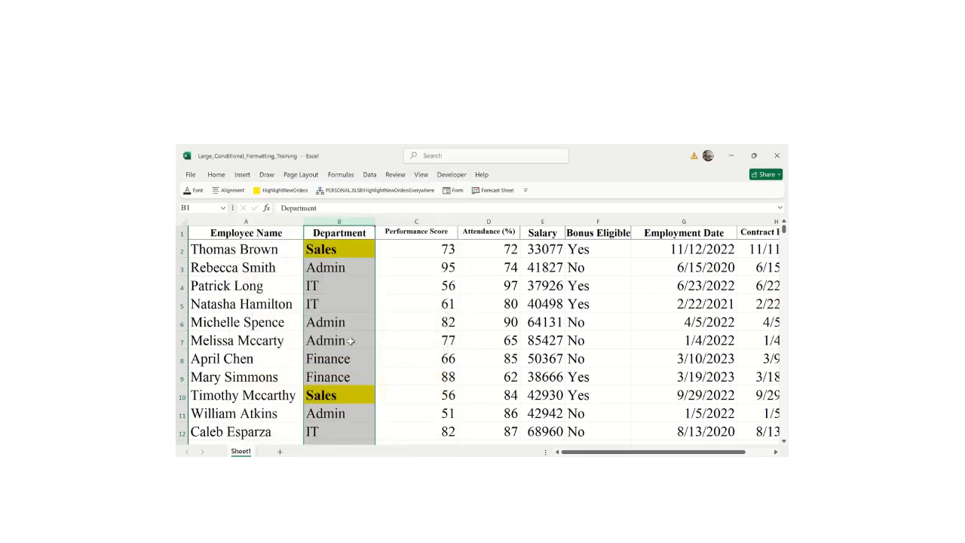
- Check the Sales highlighting in the Department column from the first entries down to the last row
click(326, 320)
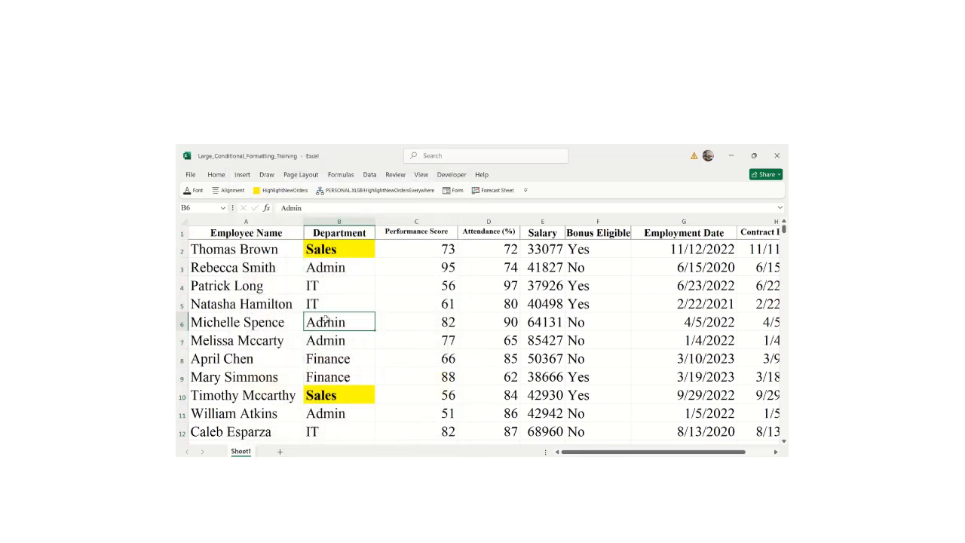
click(350, 251)
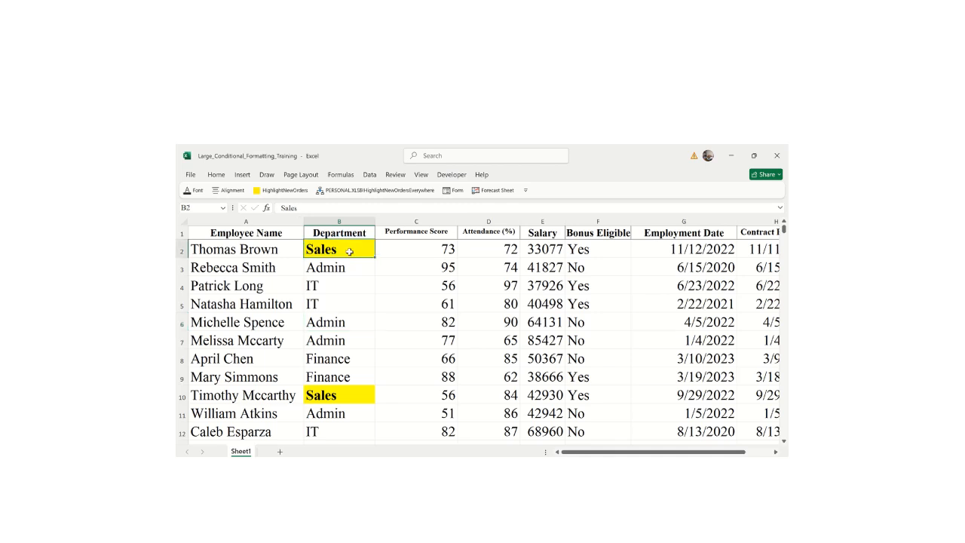
click(341, 304)
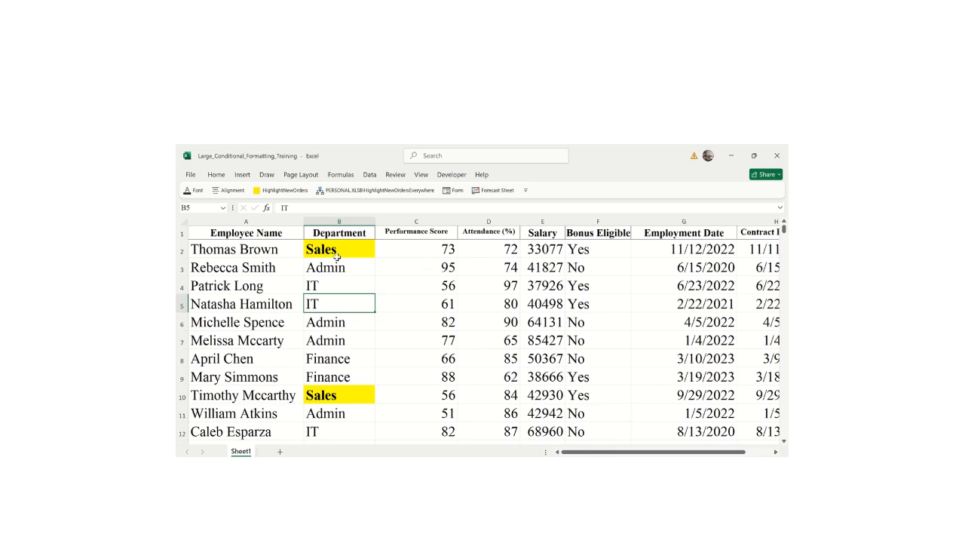
click(315, 326)
click(216, 176)
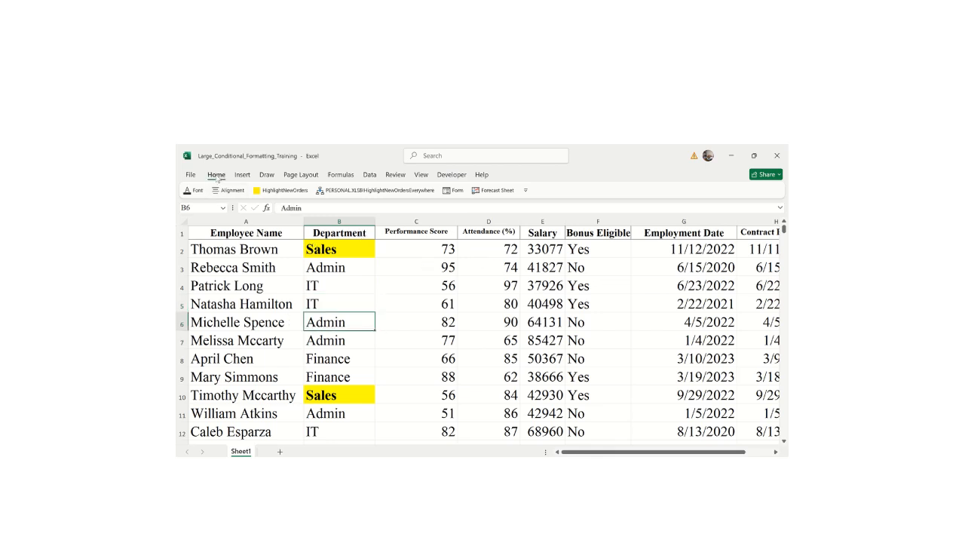
click(365, 287)
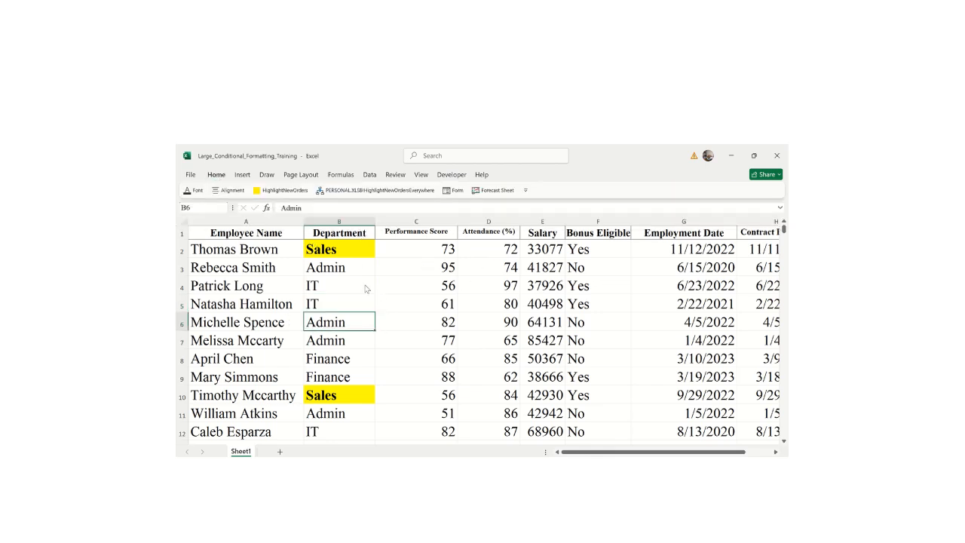
click(342, 248)
key(ctrl+Down)
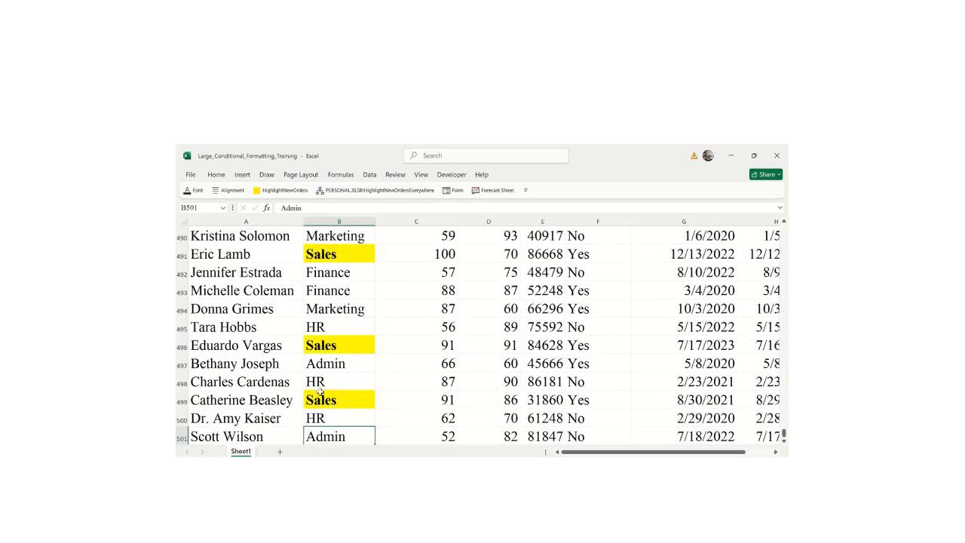
- Start a Text That Contains highlight rule on the Department column for the text "IT"
key(ctrl+shift+Up)
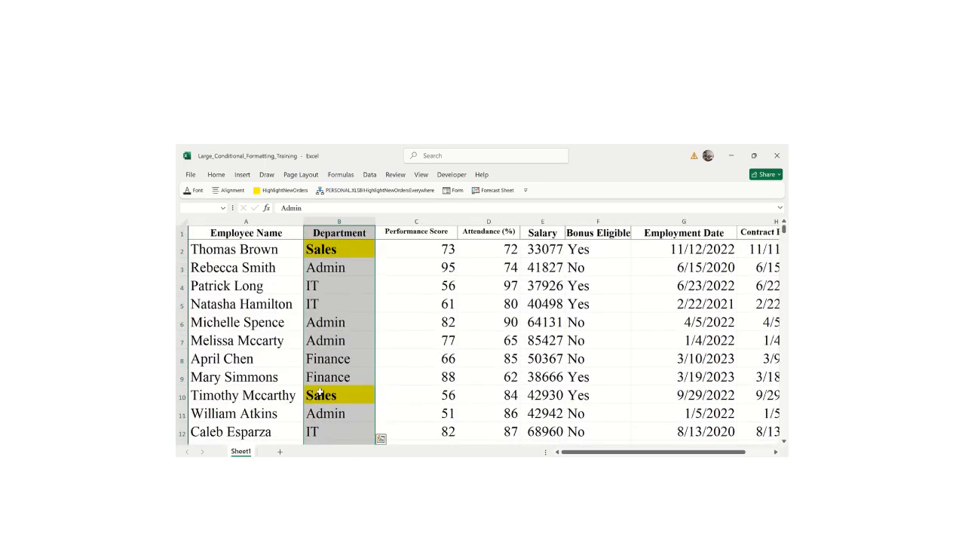
click(218, 175)
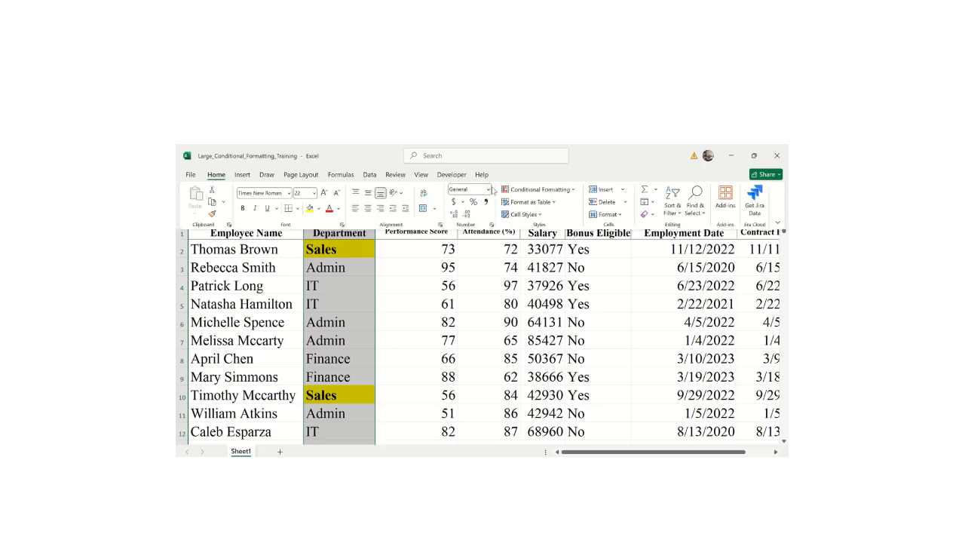
click(526, 190)
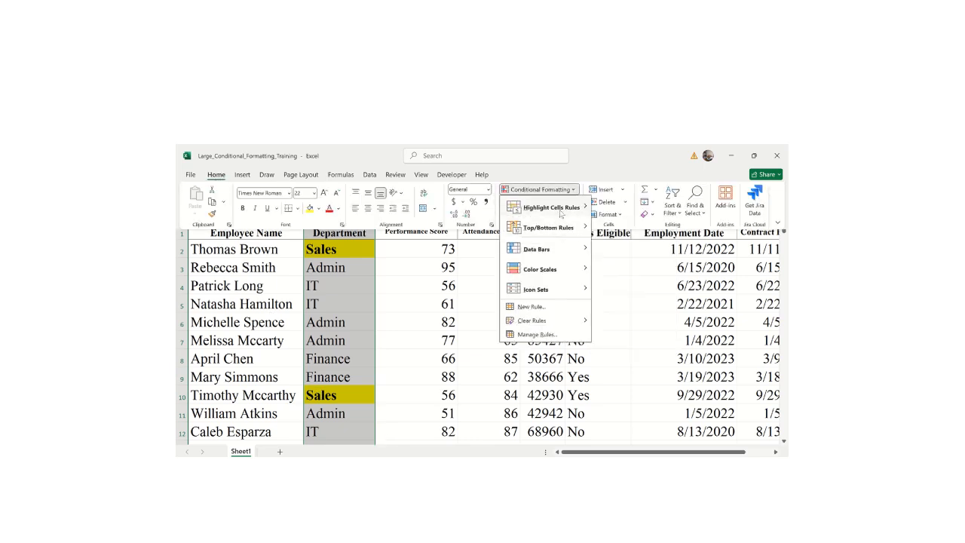
mouse_move(565, 212)
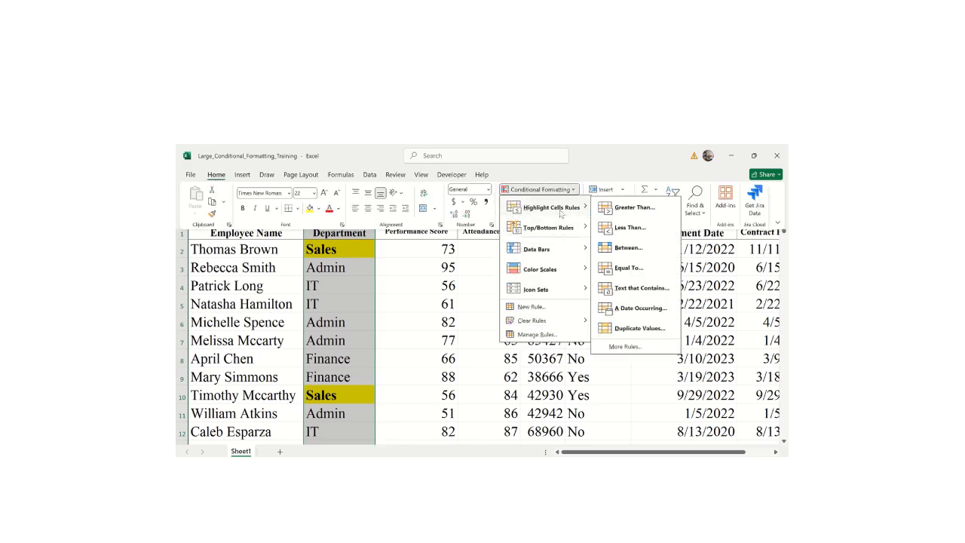
click(632, 290)
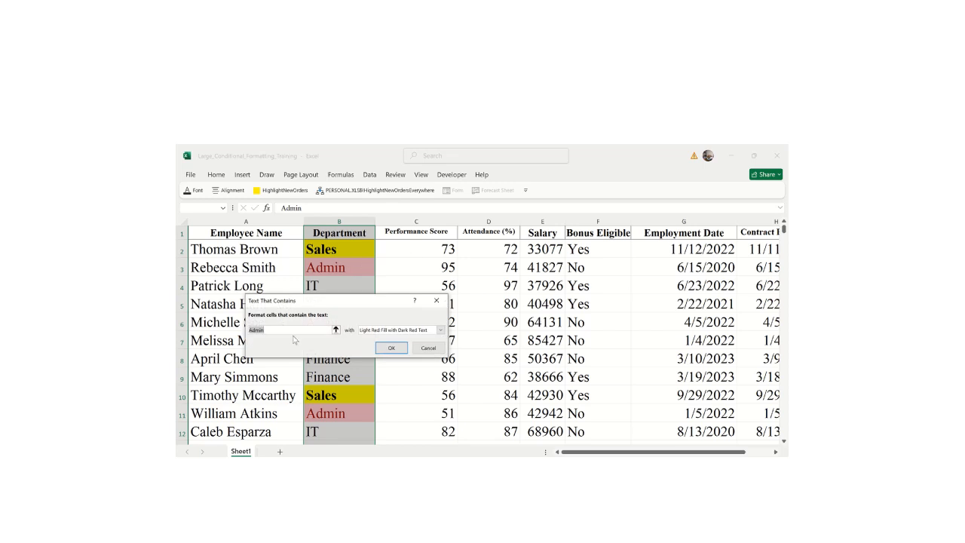
text(IT)
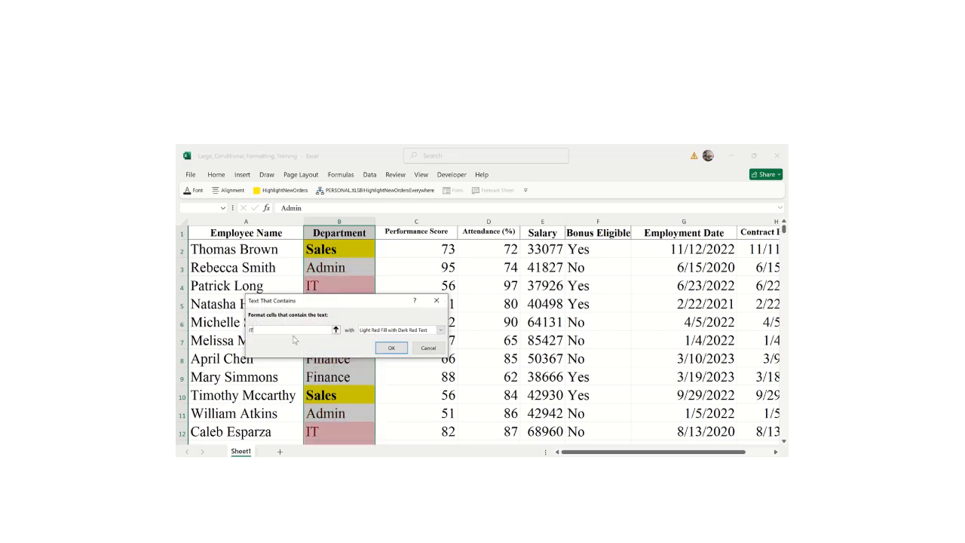
- Apply Green Fill with Dark Green Text to the IT rule and check the highlighting further down the Department column
click(440, 331)
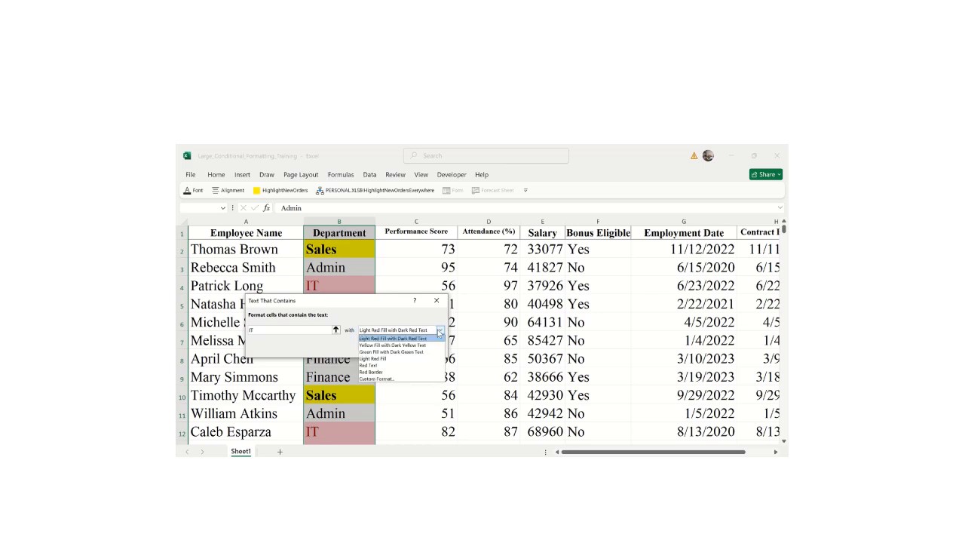
click(376, 353)
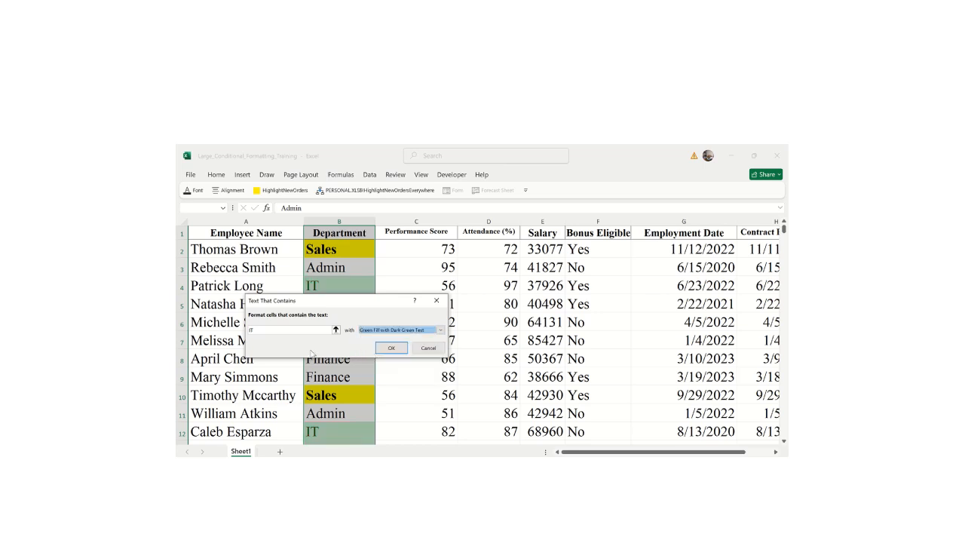
click(391, 348)
click(316, 340)
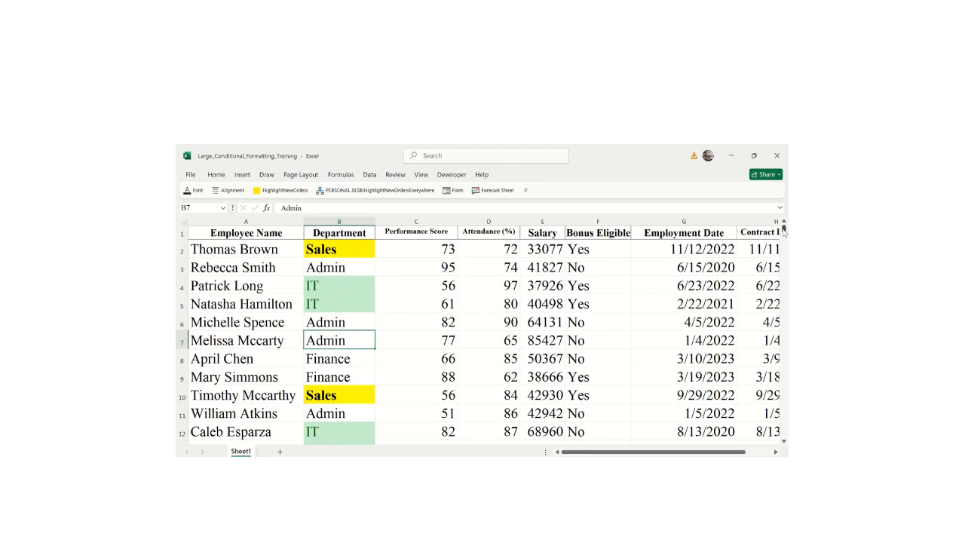
drag(784, 233, 756, 258)
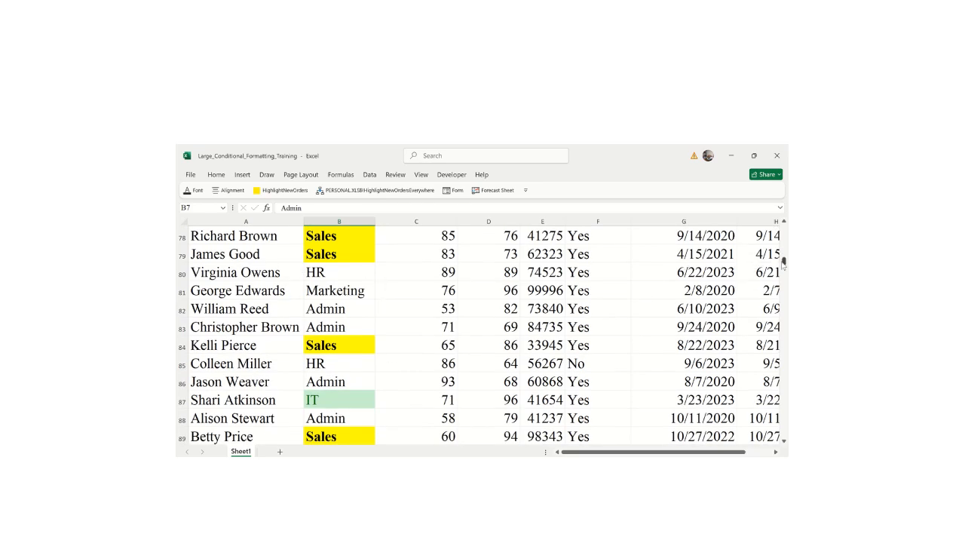
drag(784, 263, 784, 225)
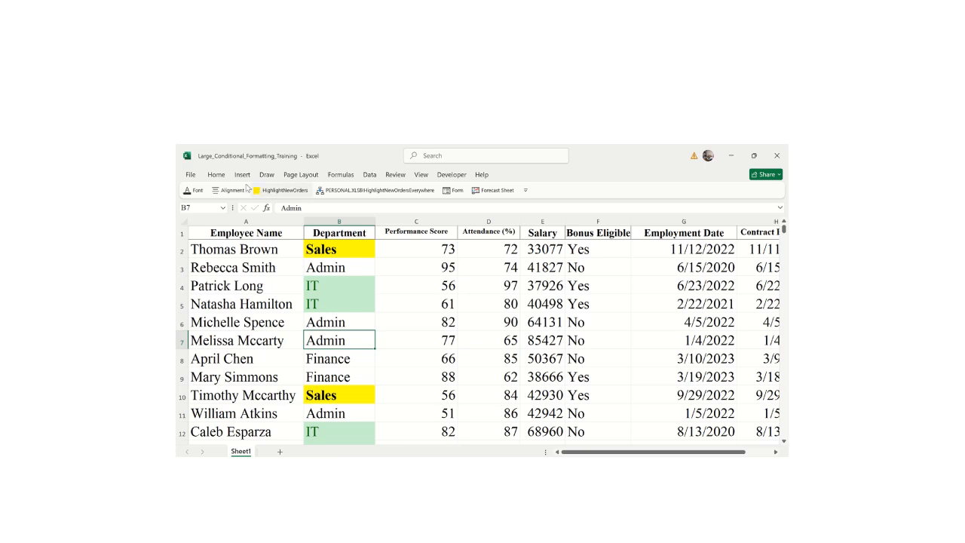
click(222, 177)
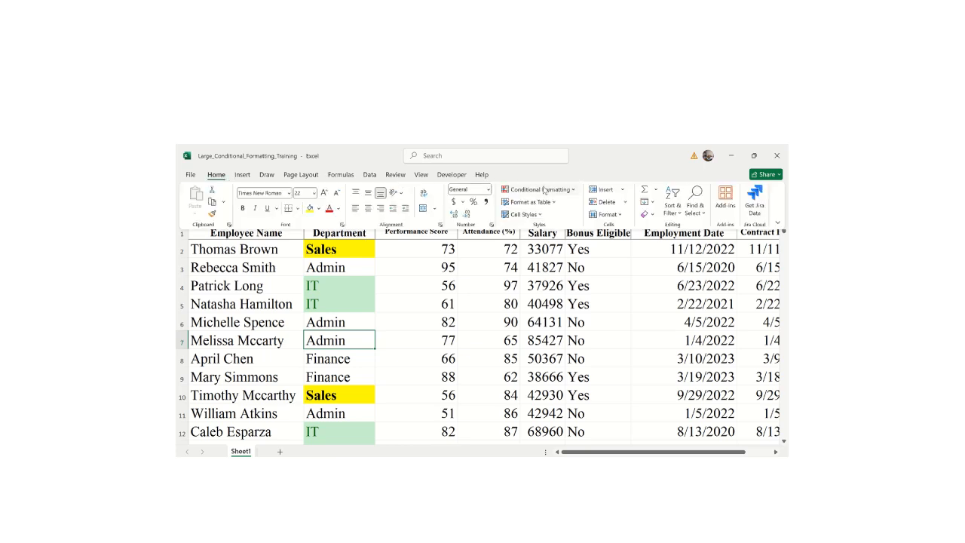
click(545, 190)
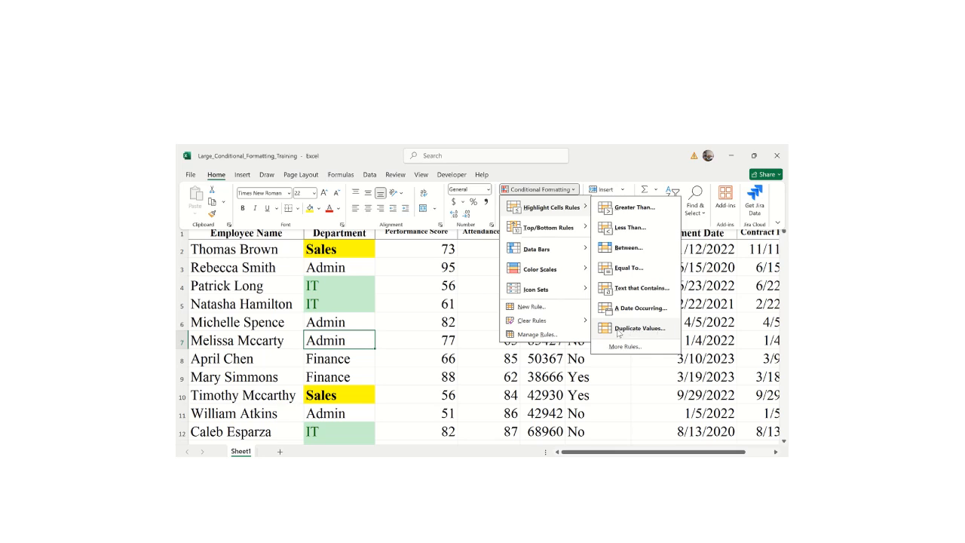
key(Escape)
key(Escape)
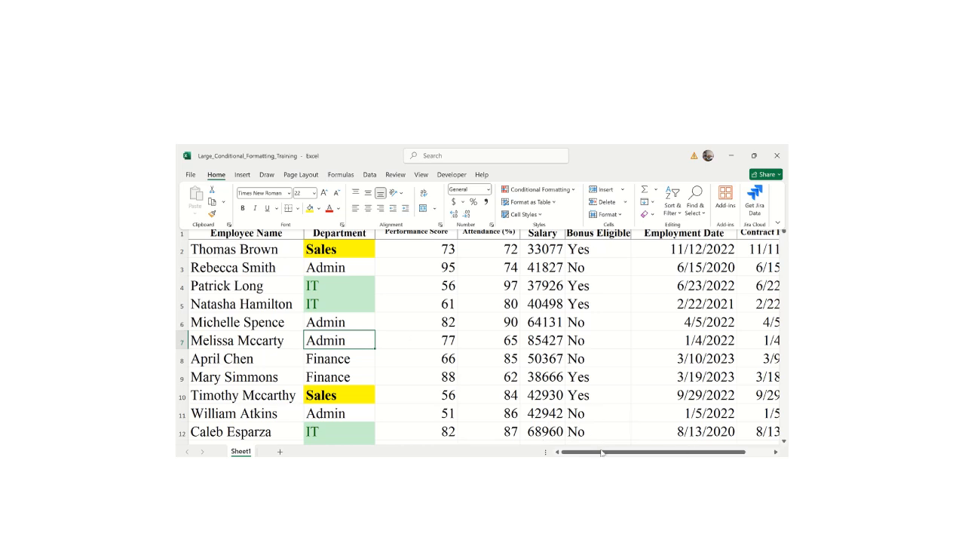
click(254, 383)
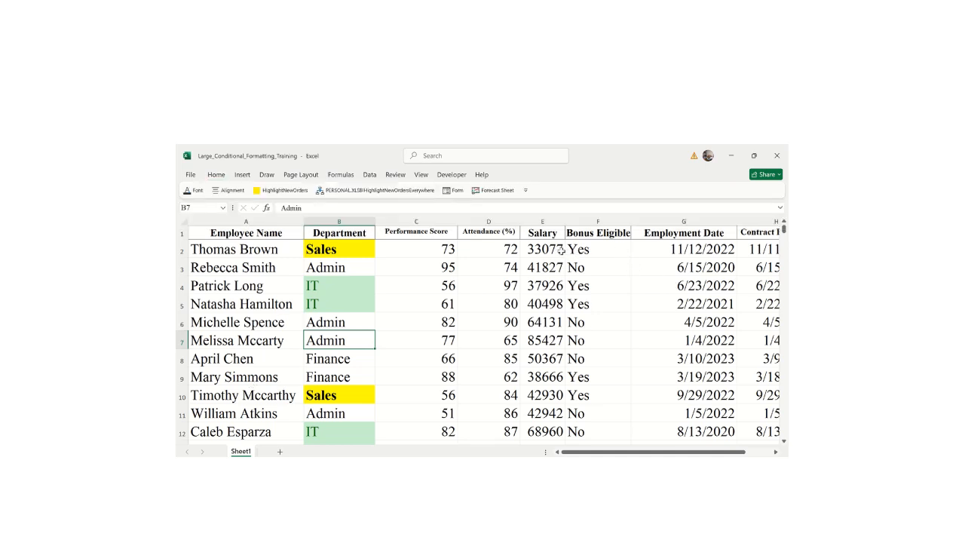
- Start a Duplicate Values highlight rule on the Employment Date entries from G2 down to the last row
click(691, 248)
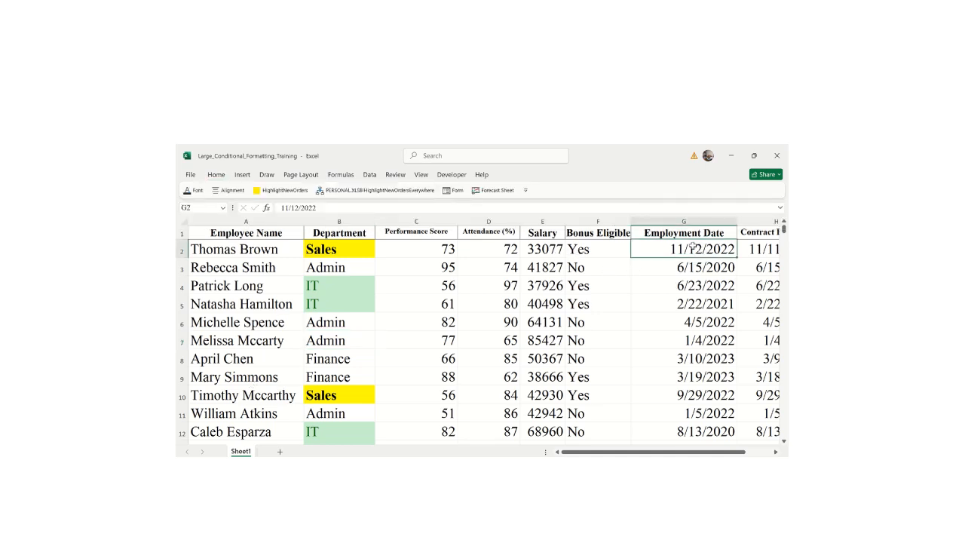
key(ctrl+shift+Down)
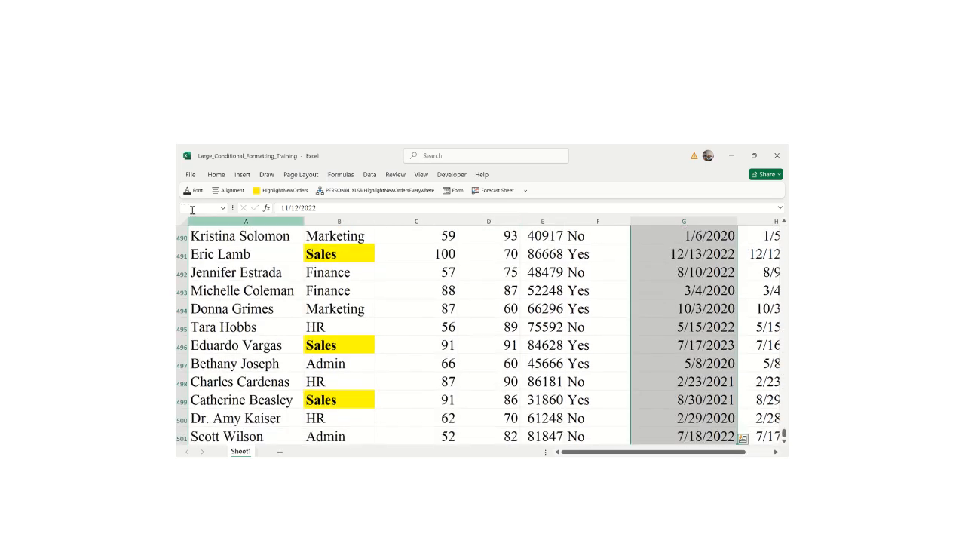
click(218, 176)
click(540, 190)
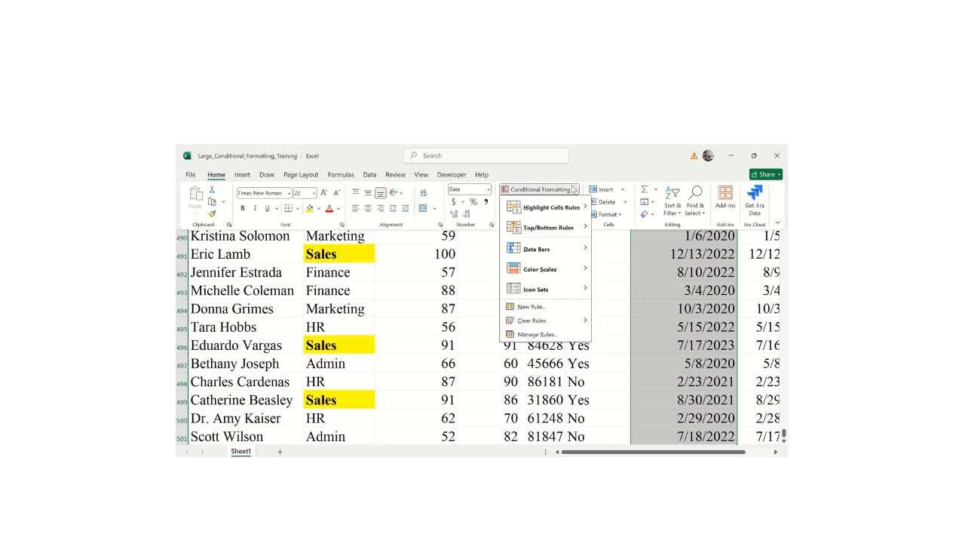
mouse_move(578, 207)
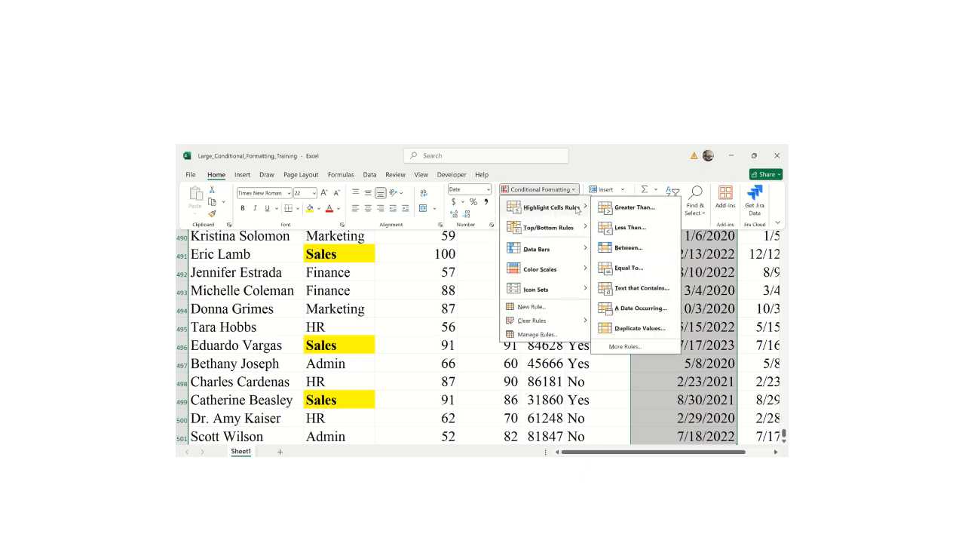
click(633, 329)
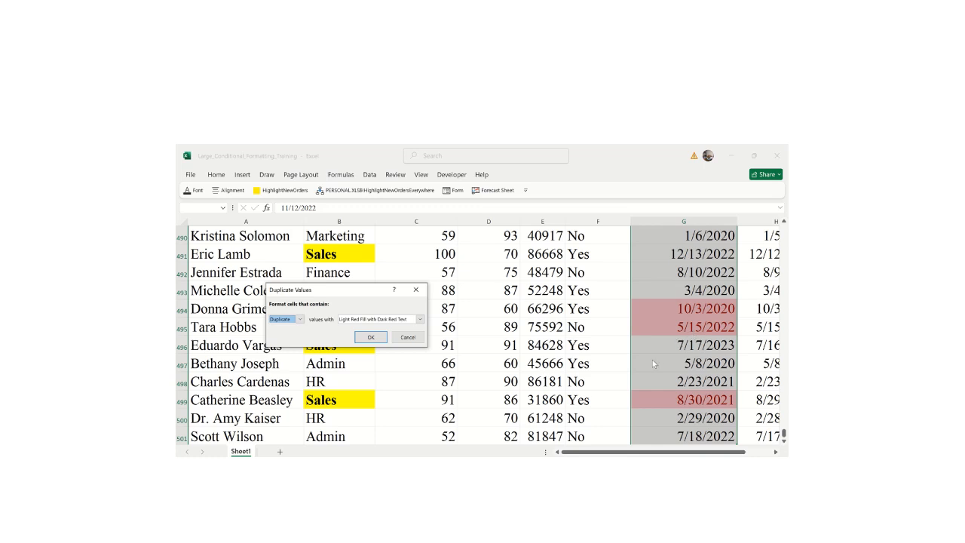
- Preview the Unique option, set the rule back to Duplicate and apply it with Light Red Fill with Dark Red Text
click(300, 319)
click(287, 334)
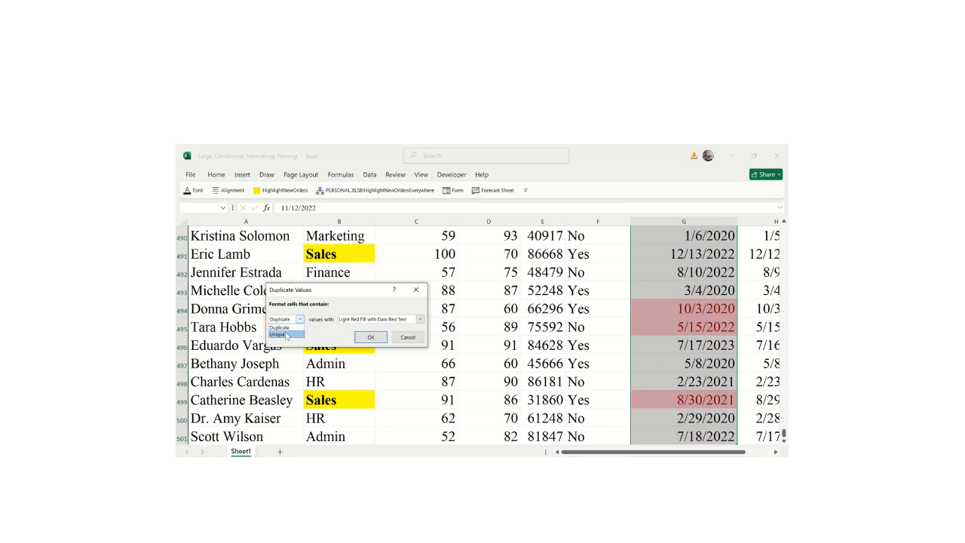
click(300, 319)
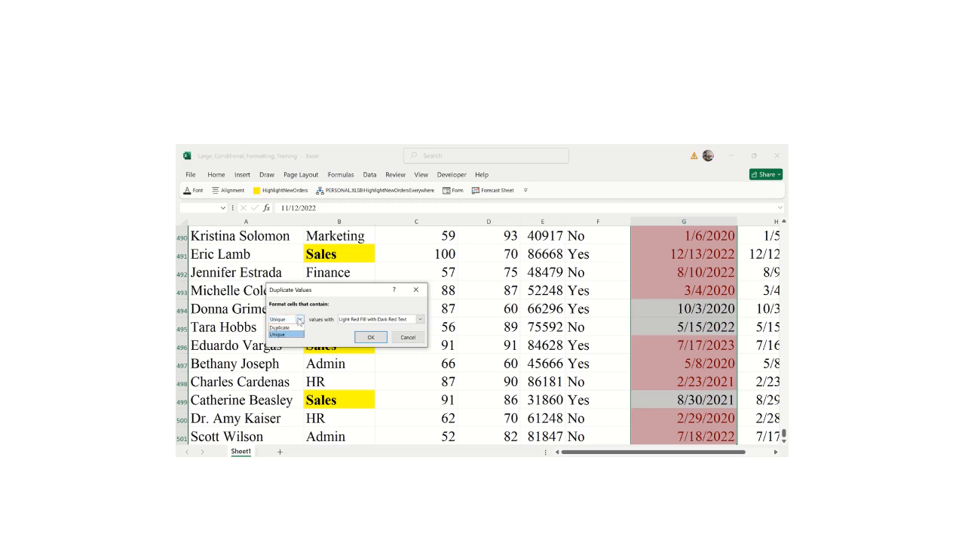
click(286, 327)
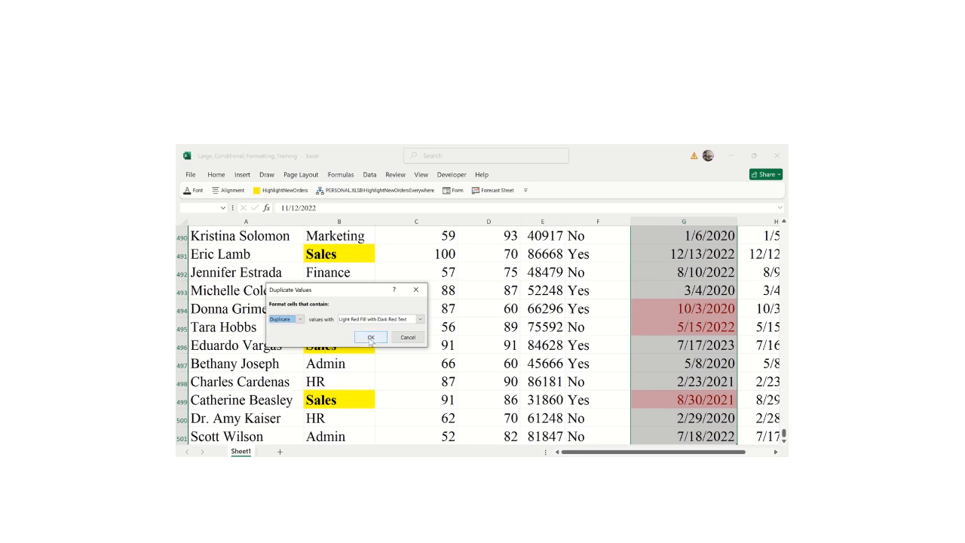
click(370, 337)
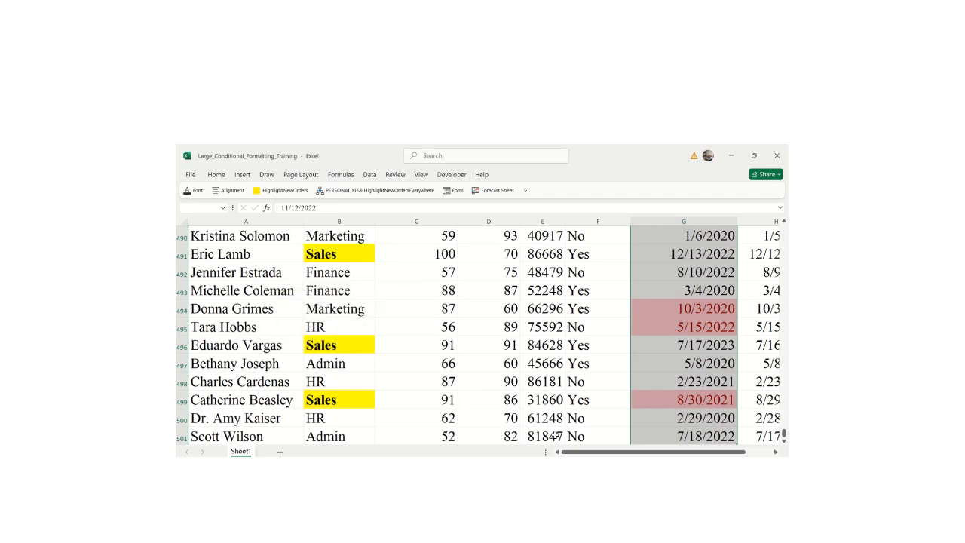
- Fill the entire row 495, which holds the highlighted date 5/15/2022, with yellow
click(776, 452)
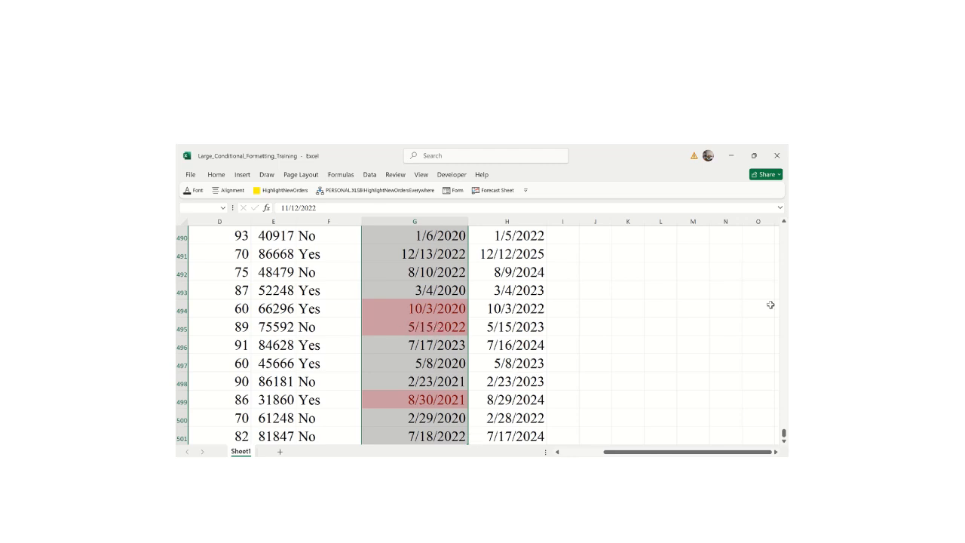
click(390, 329)
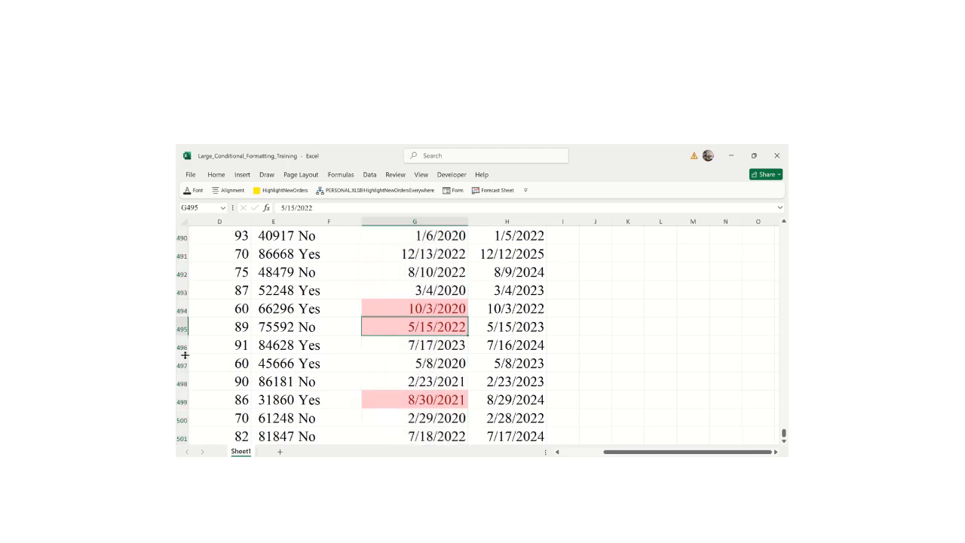
click(182, 328)
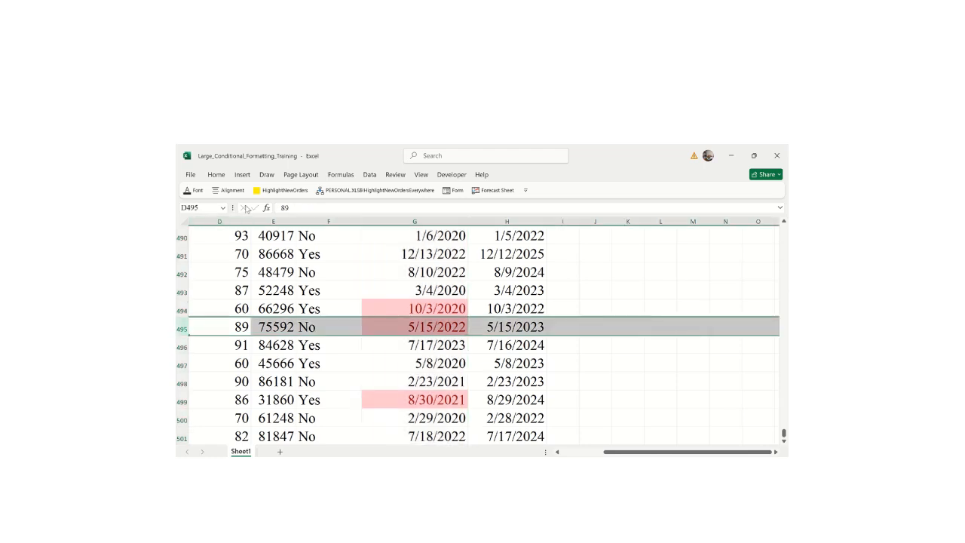
click(217, 174)
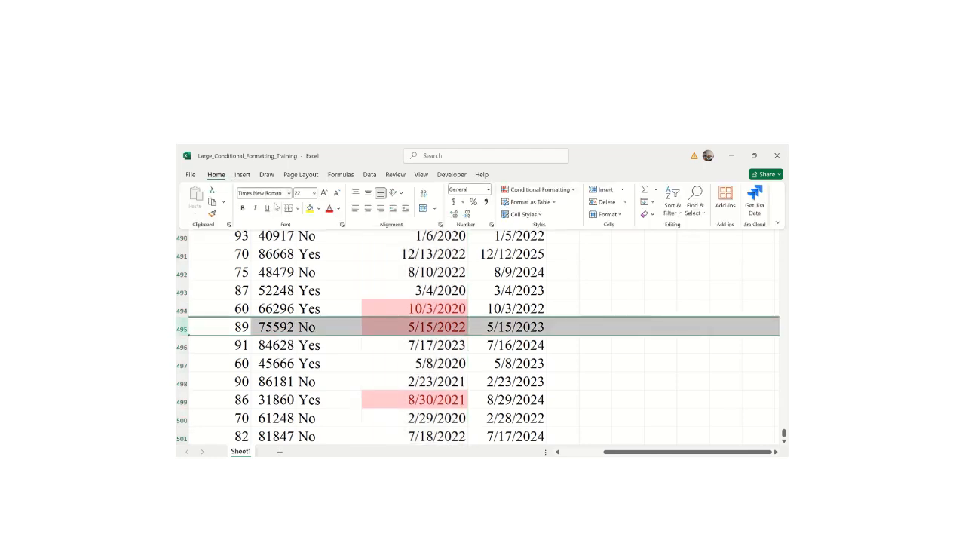
click(308, 211)
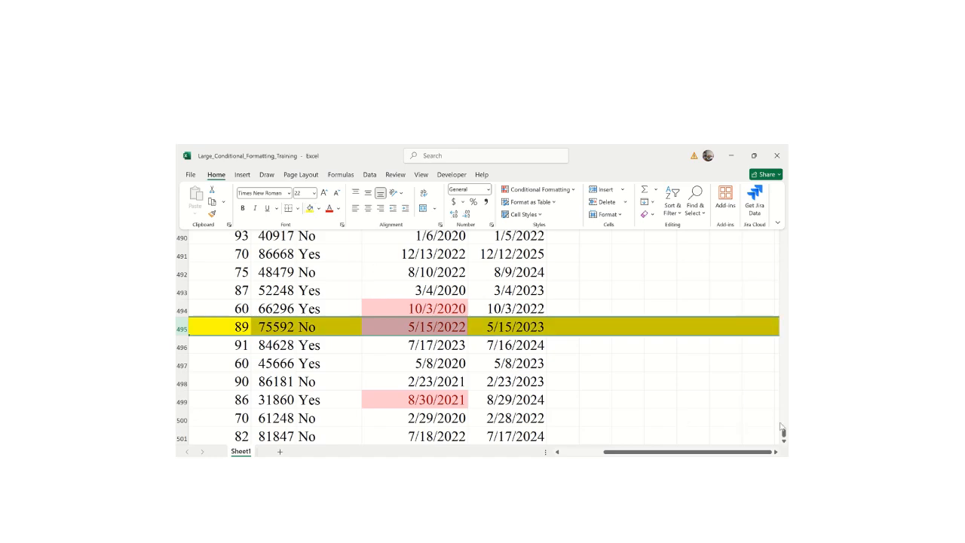
- Look up through the Employment Date column for the other 5/15/2022 entry and select it in cell G230
drag(784, 435, 777, 387)
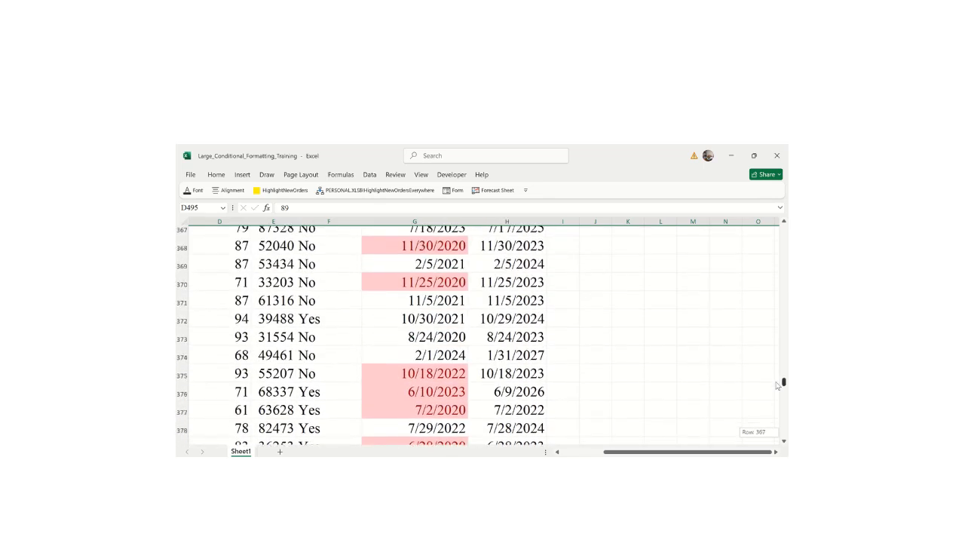
drag(777, 384, 784, 334)
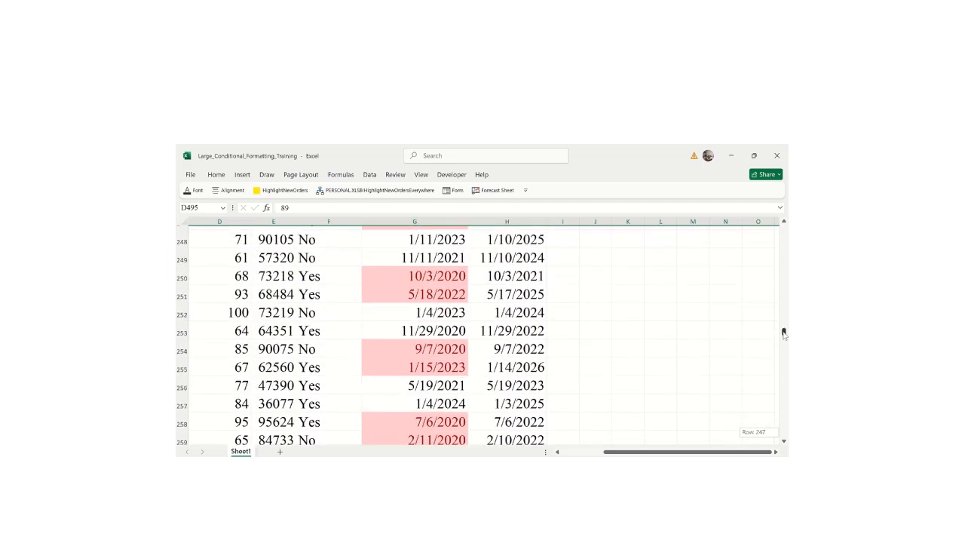
drag(783, 334, 784, 327)
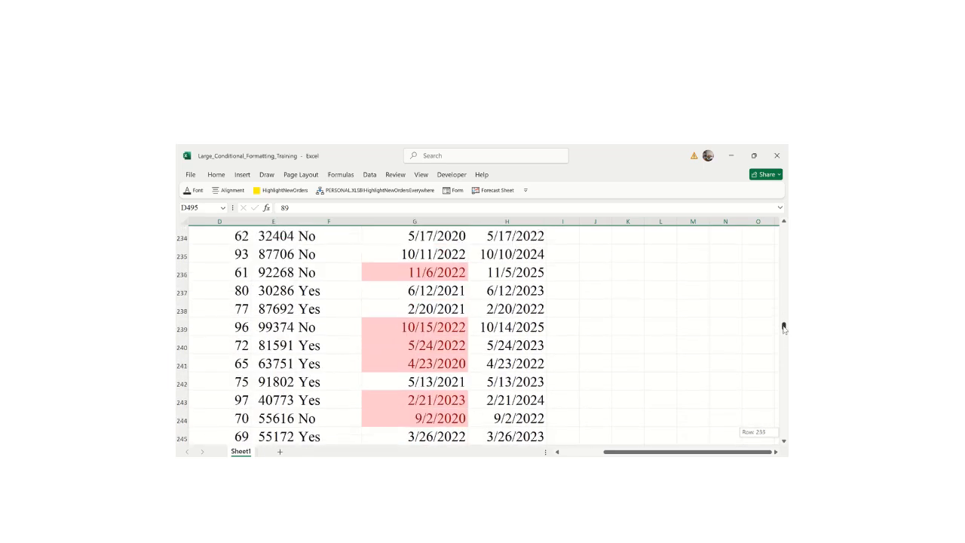
drag(783, 327, 782, 321)
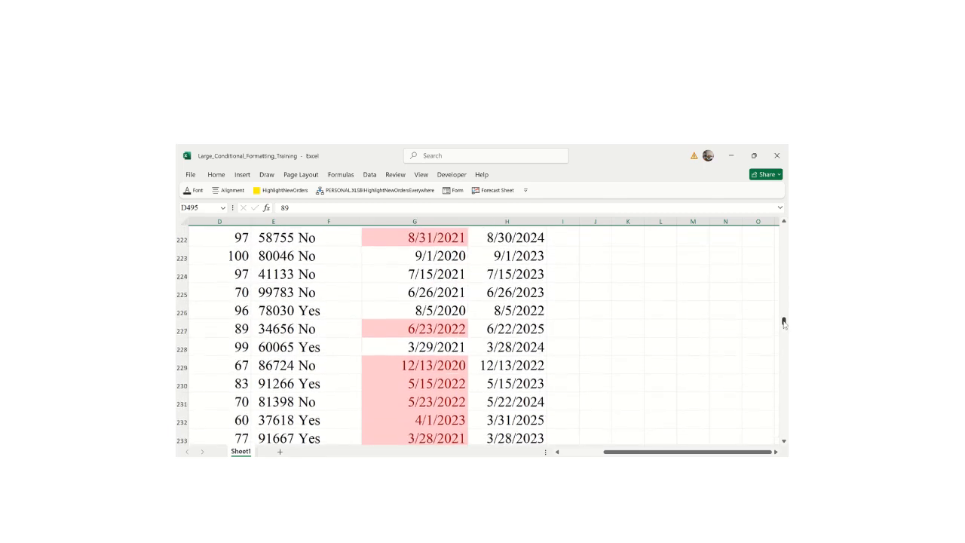
click(425, 377)
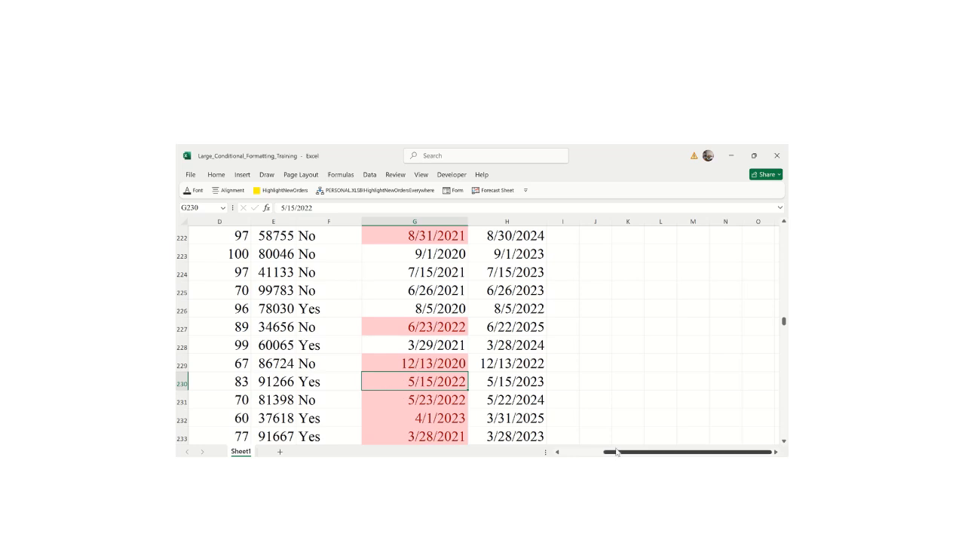
drag(616, 451, 443, 447)
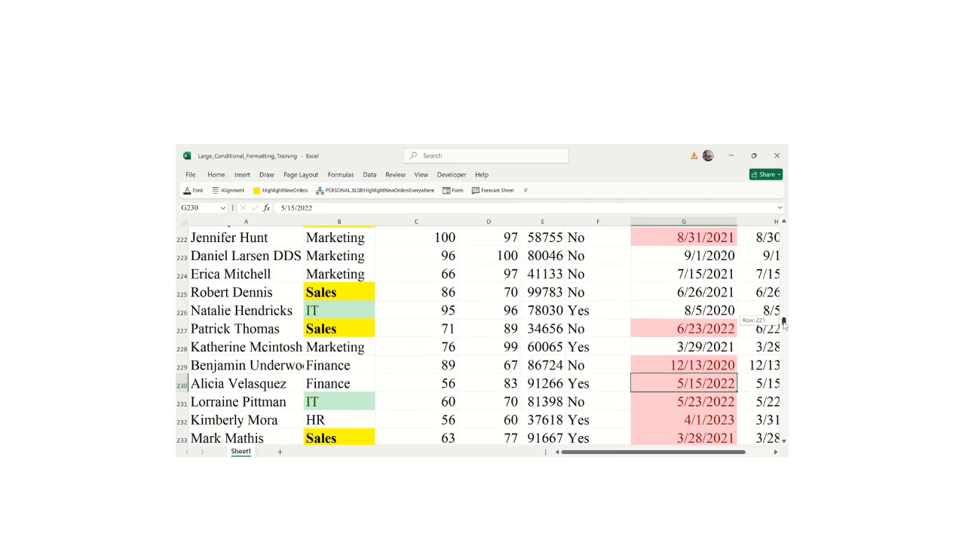
- Undo the yellow fill on row 495 and the duplicate-date highlighting in the Employment Date column
drag(784, 324, 747, 438)
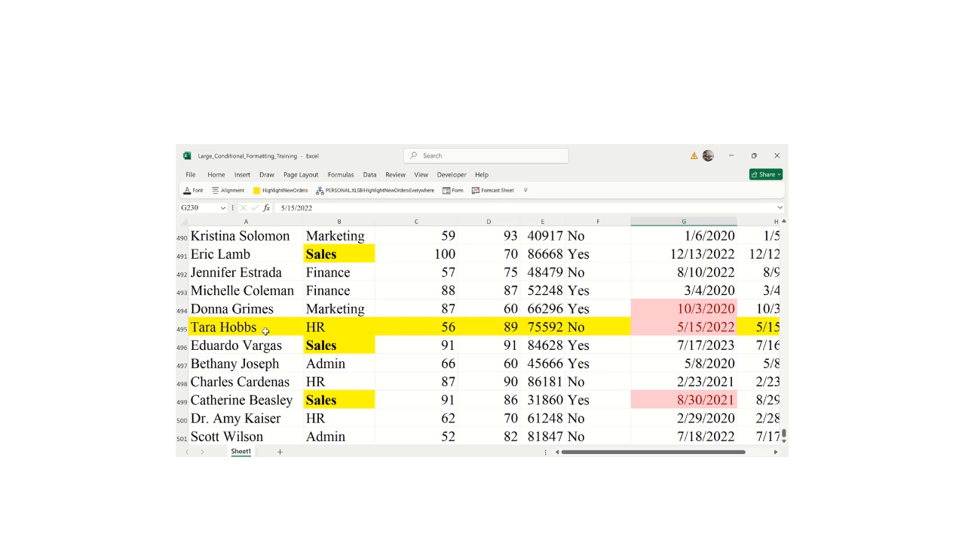
key(ctrl+z)
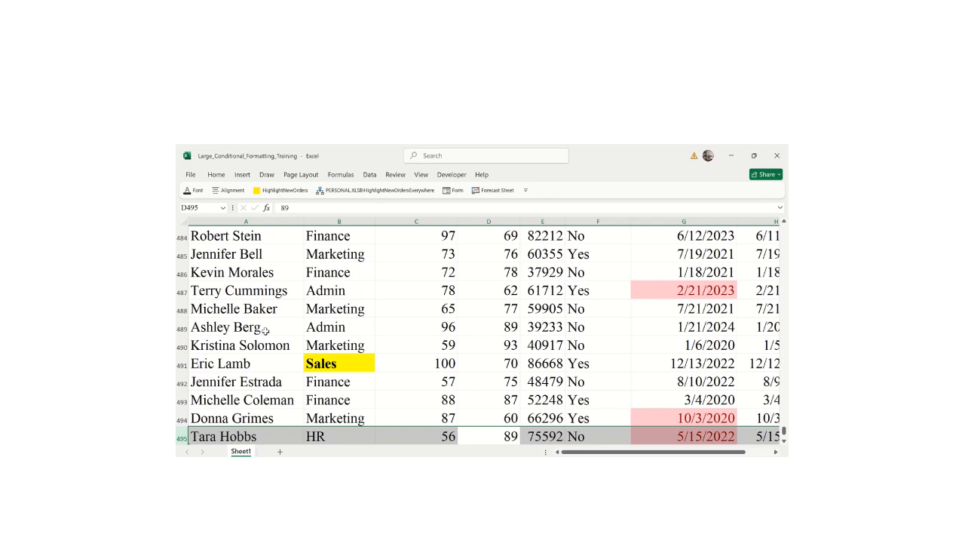
key(ctrl+z)
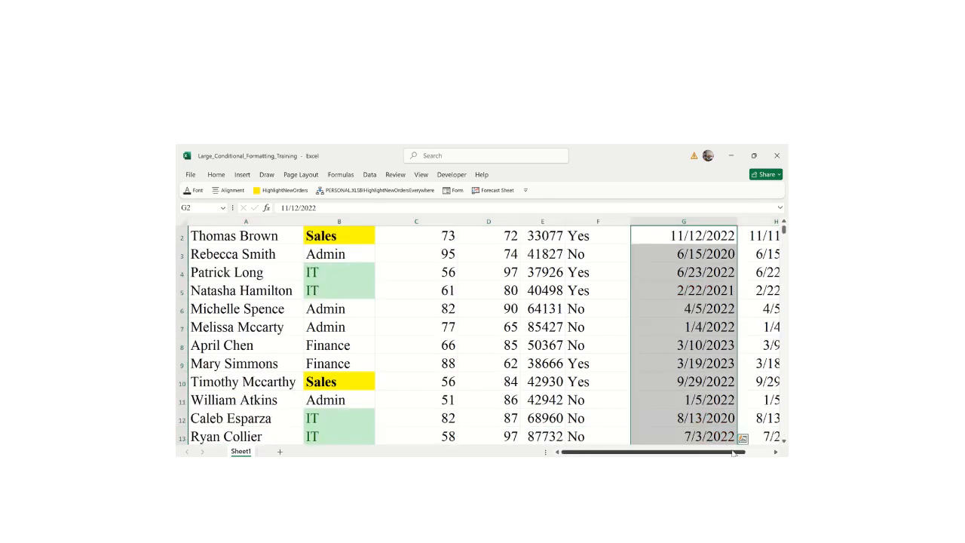
mouse_move(732, 452)
mouse_down()
mouse_move(743, 452)
mouse_move(733, 452)
mouse_up()
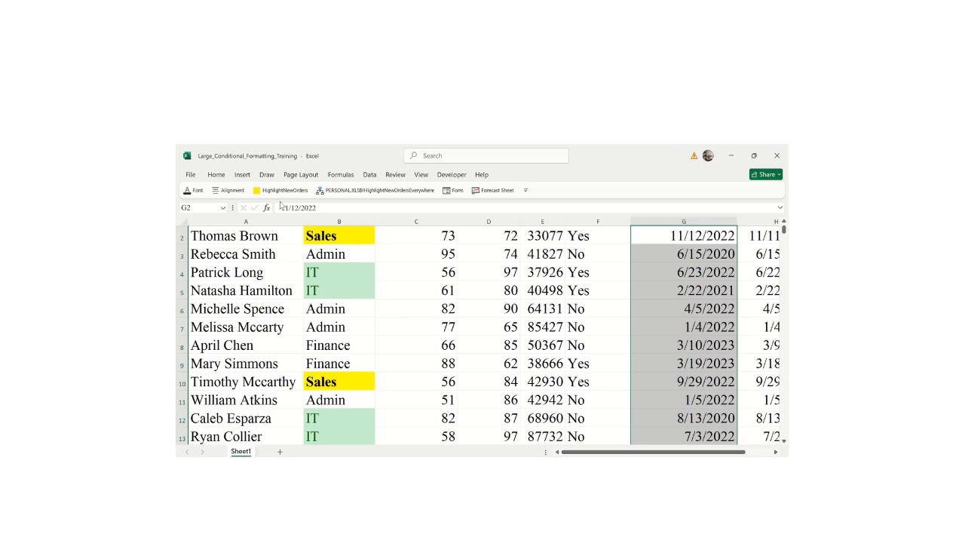
click(216, 174)
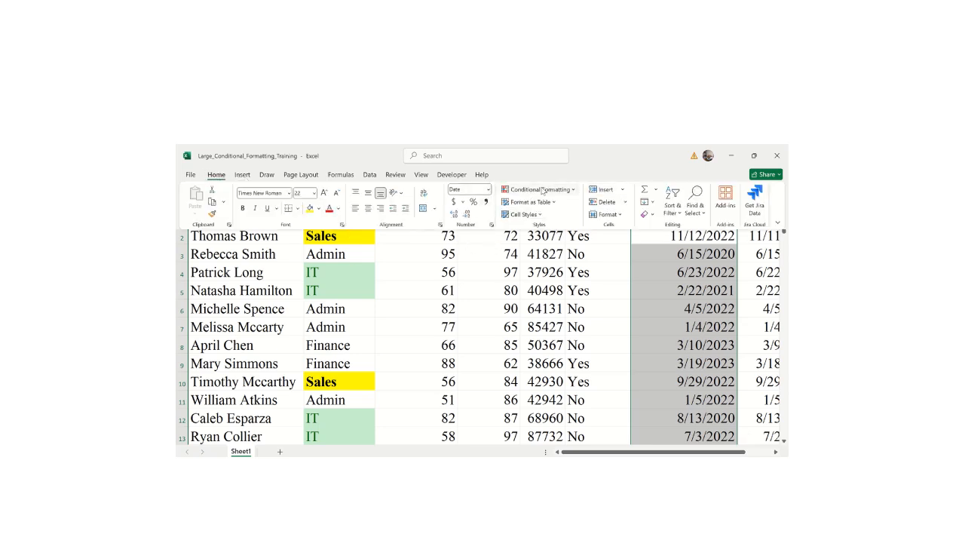
click(530, 347)
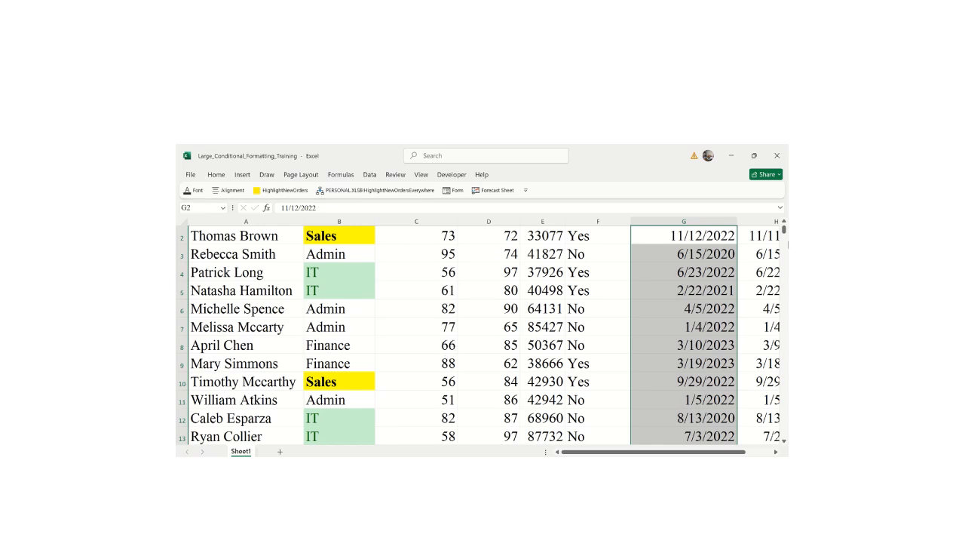
- Highlight Performance Score column values greater than 95 with Light Red Fill with Dark Red Text
scroll(784, 230, up, 1)
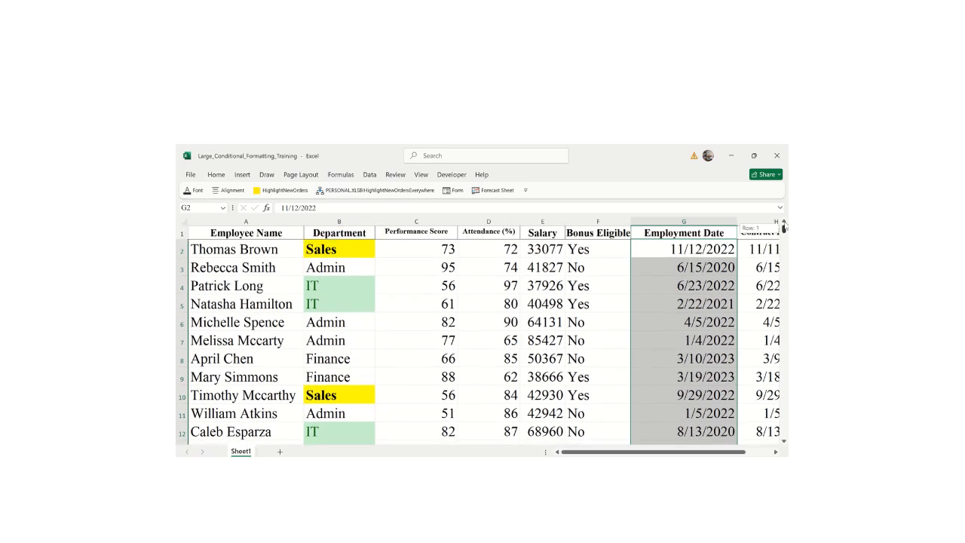
click(418, 255)
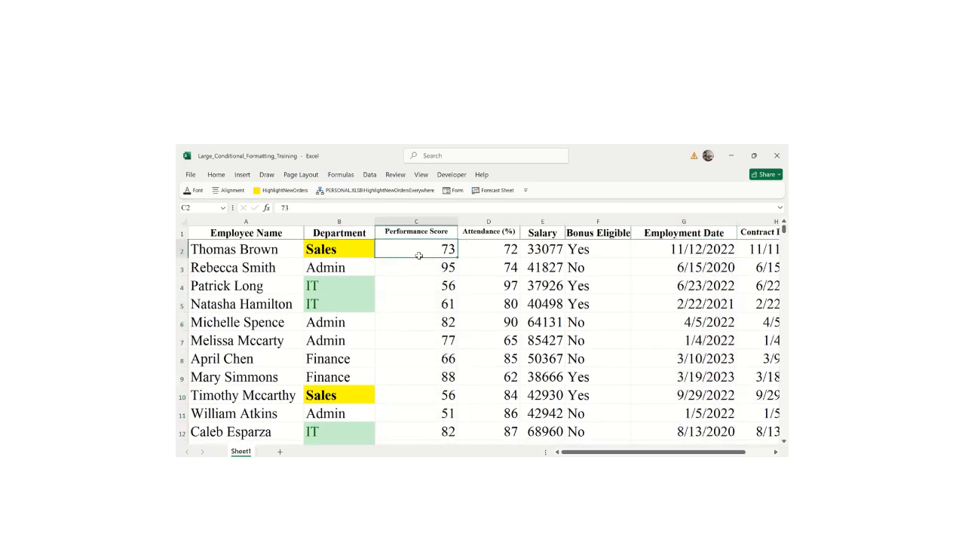
key(ctrl+Down)
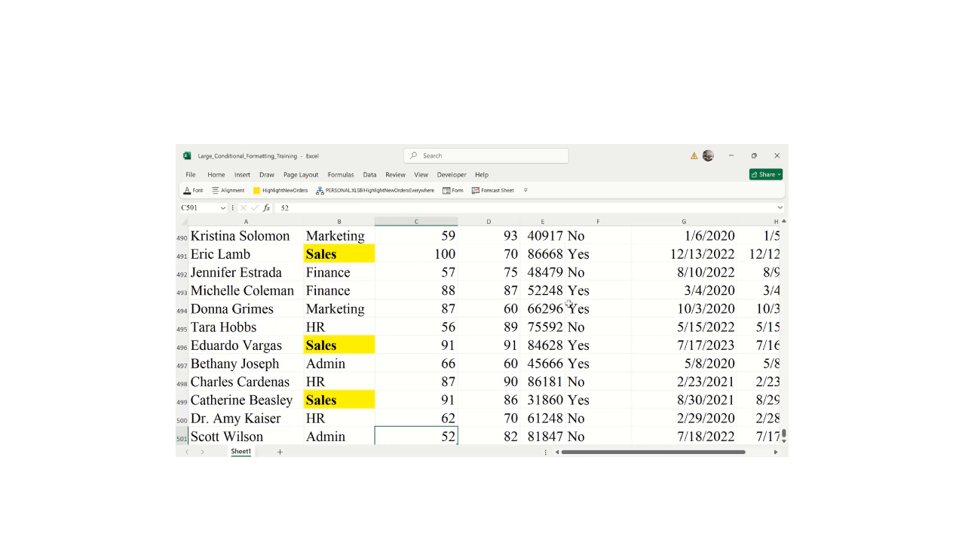
key(ctrl+shift+Up)
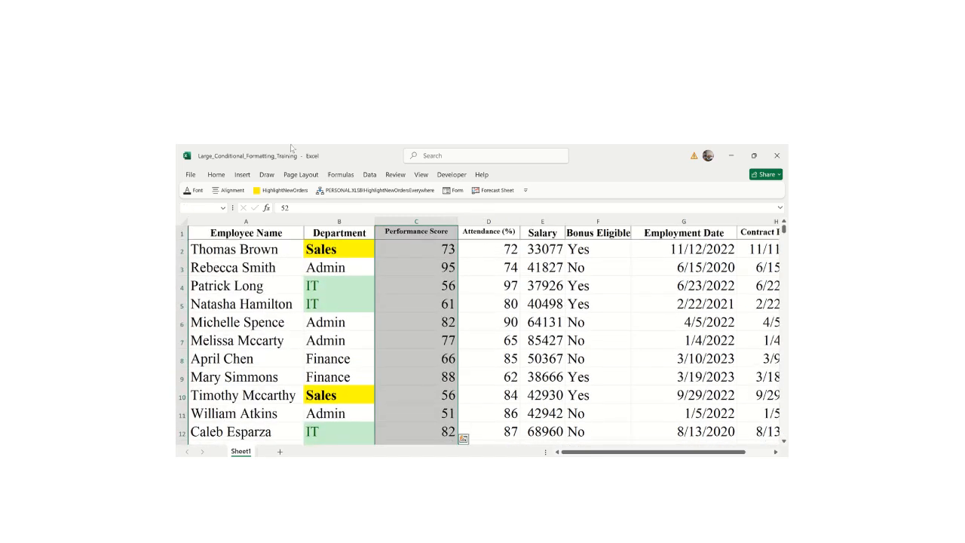
click(215, 175)
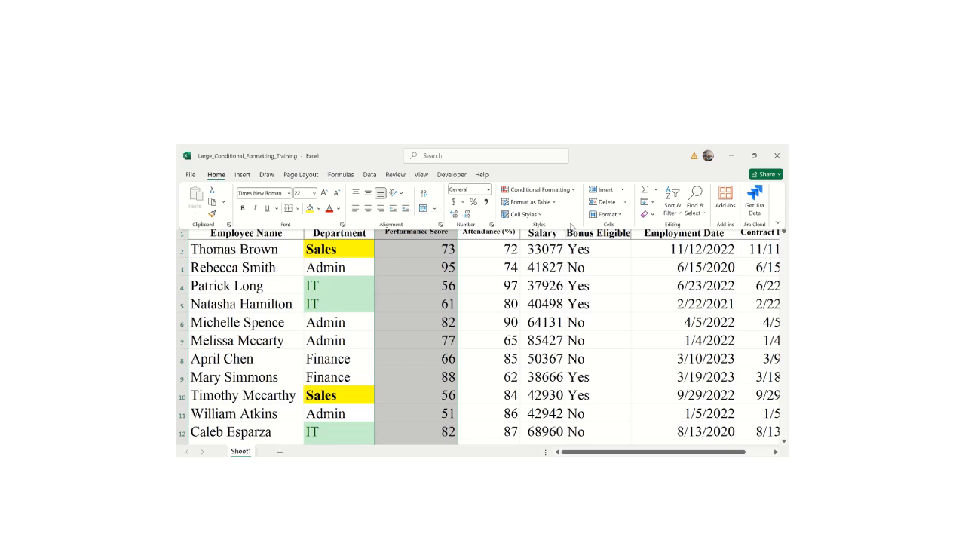
click(532, 192)
mouse_move(555, 216)
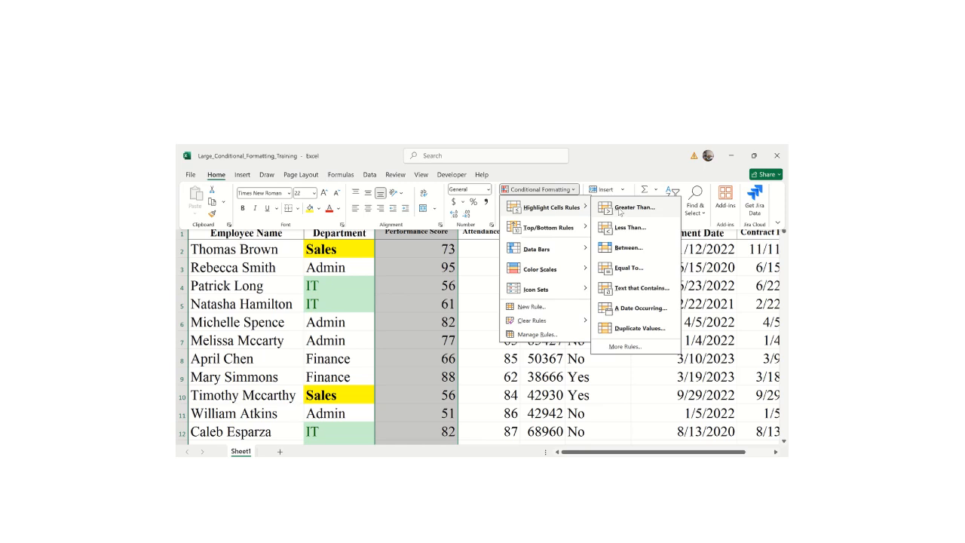
click(620, 208)
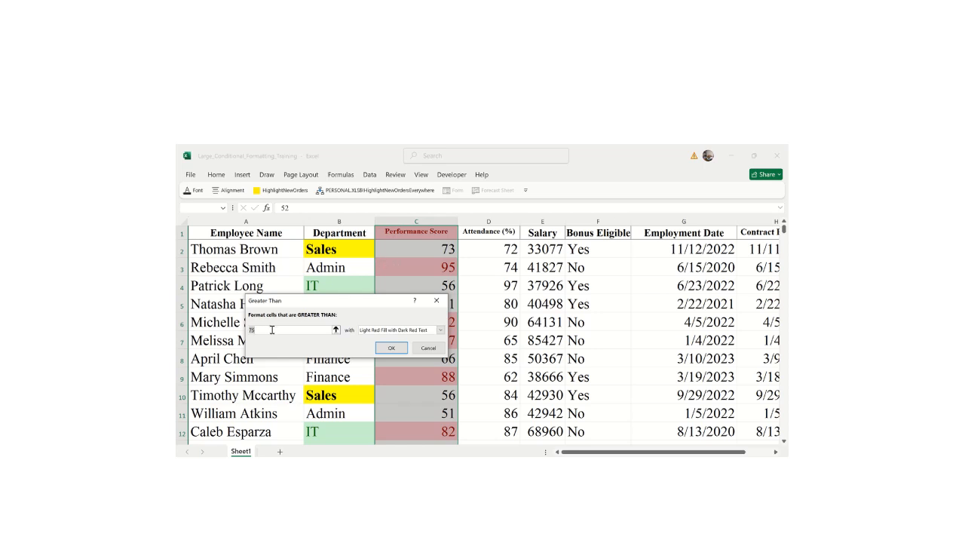
text(5)
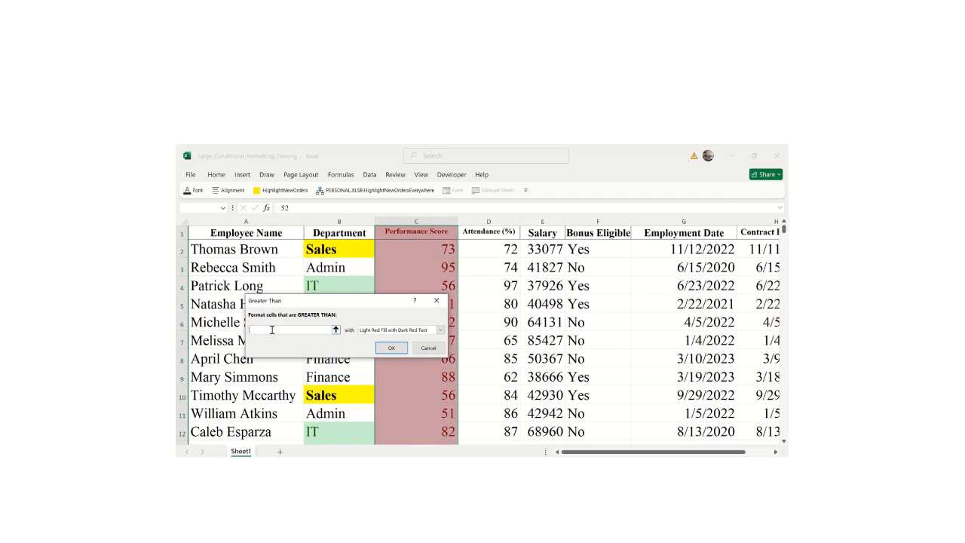
text(85)
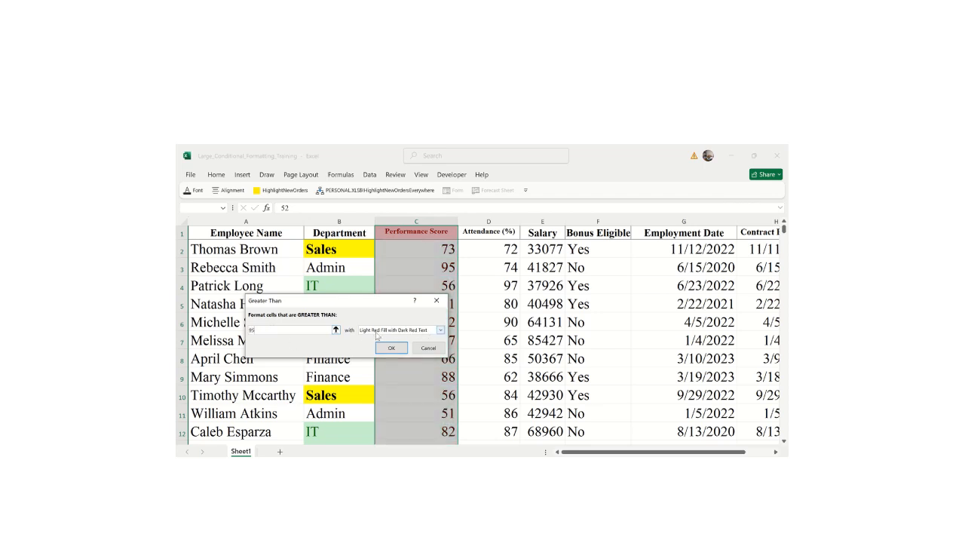
click(399, 347)
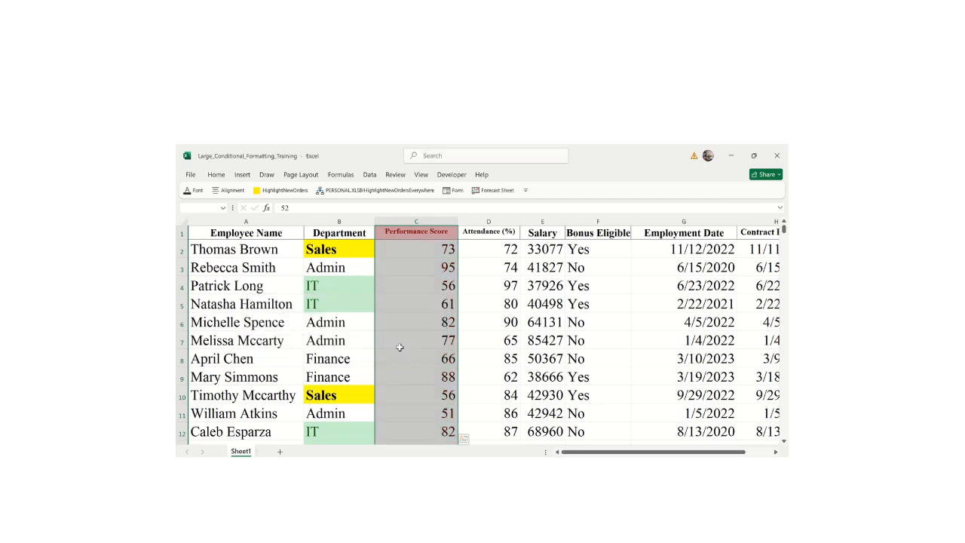
click(466, 289)
- Look through the Performance Score column for the highlighted scores and select cell C311
click(415, 249)
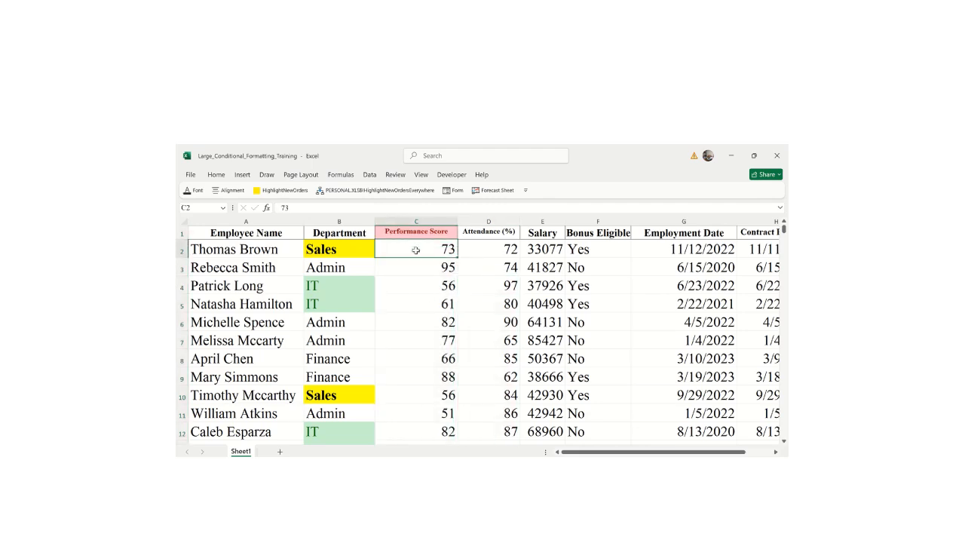
key(ctrl+shift+Down)
click(389, 297)
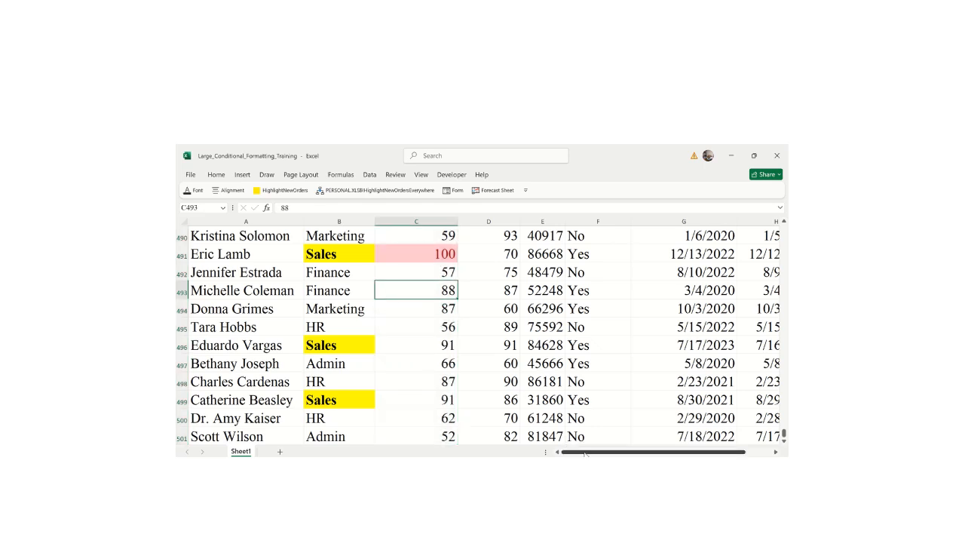
scroll(407, 302, up, 2)
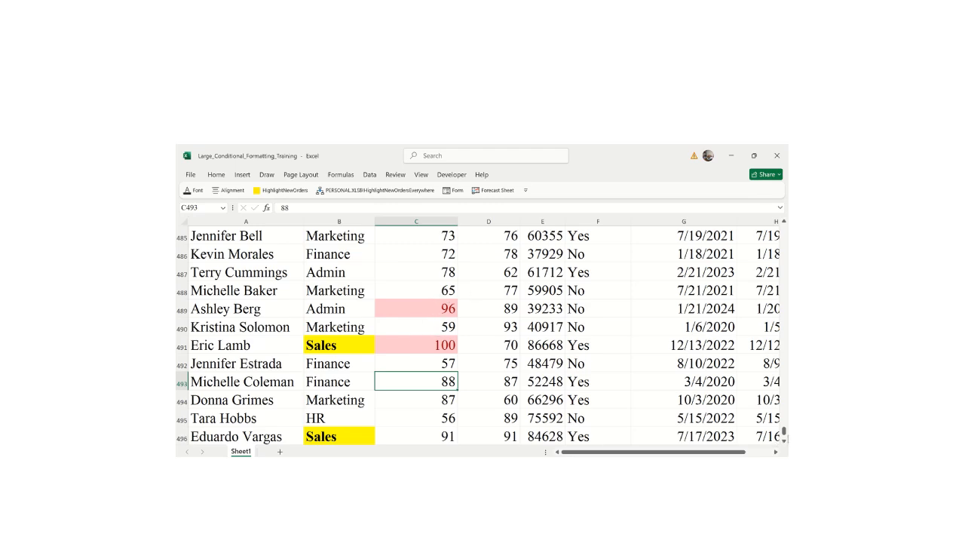
drag(783, 433, 783, 358)
click(423, 235)
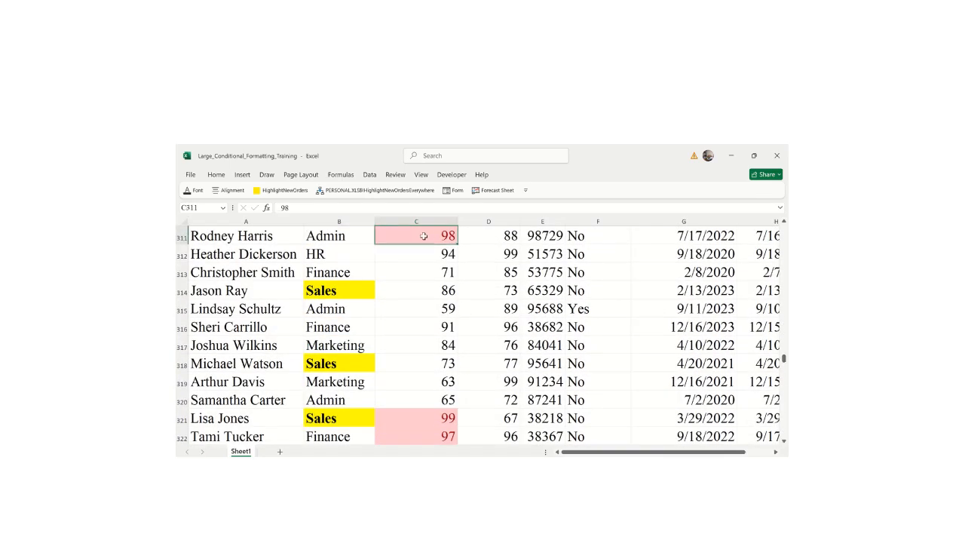
- Undo the greater-than-95 highlighting and highlight Performance Score values greater than 60 with Light Red Fill with Dark Red Text
key(ctrl+shift+Down)
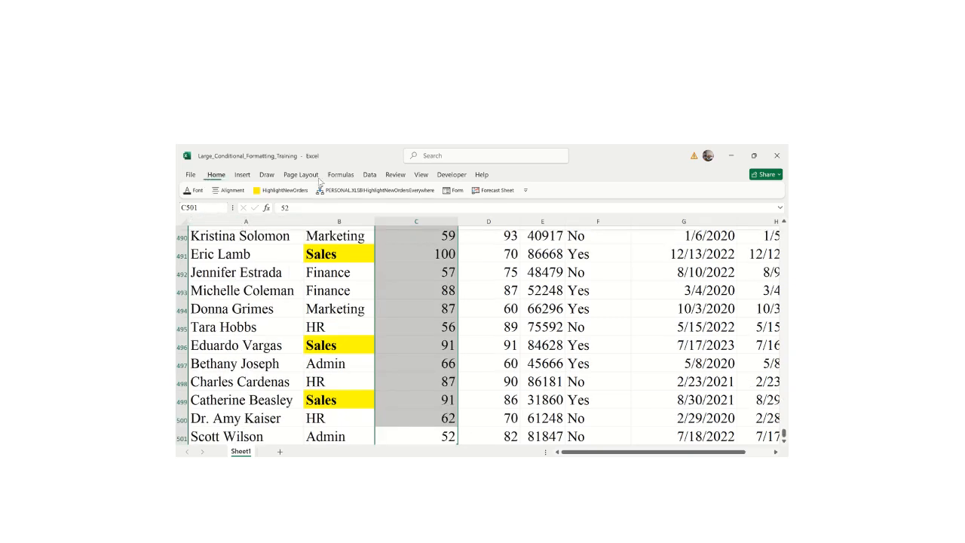
click(216, 176)
click(543, 193)
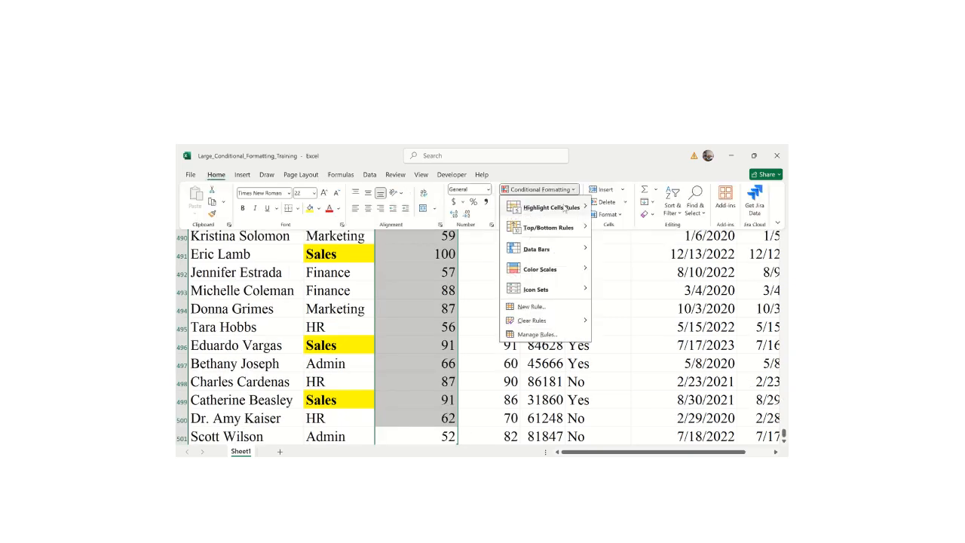
click(632, 207)
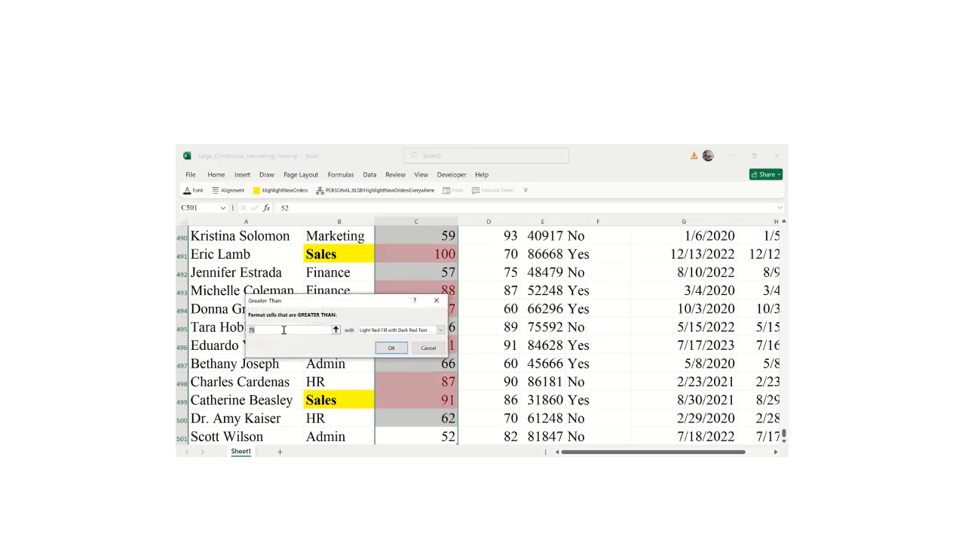
text(50)
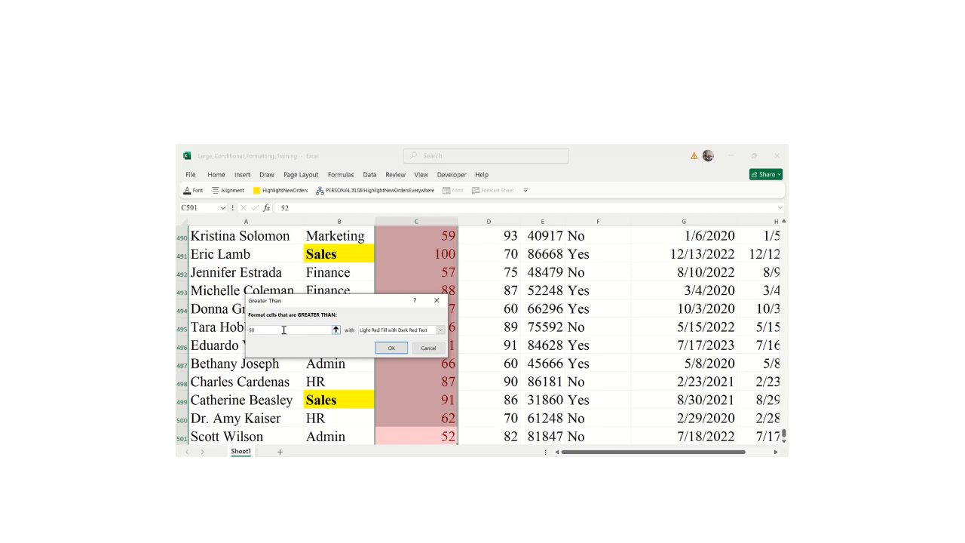
text(60)
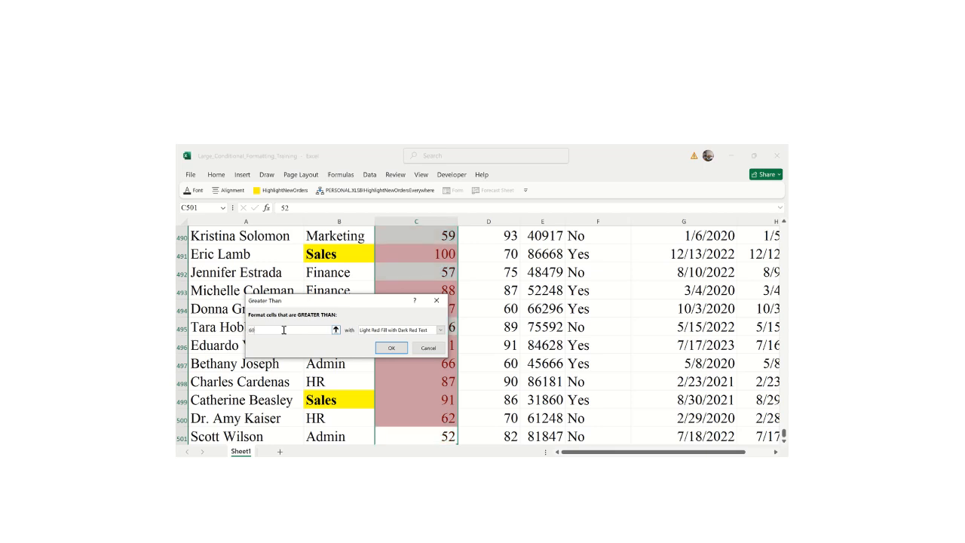
key(Return)
click(410, 343)
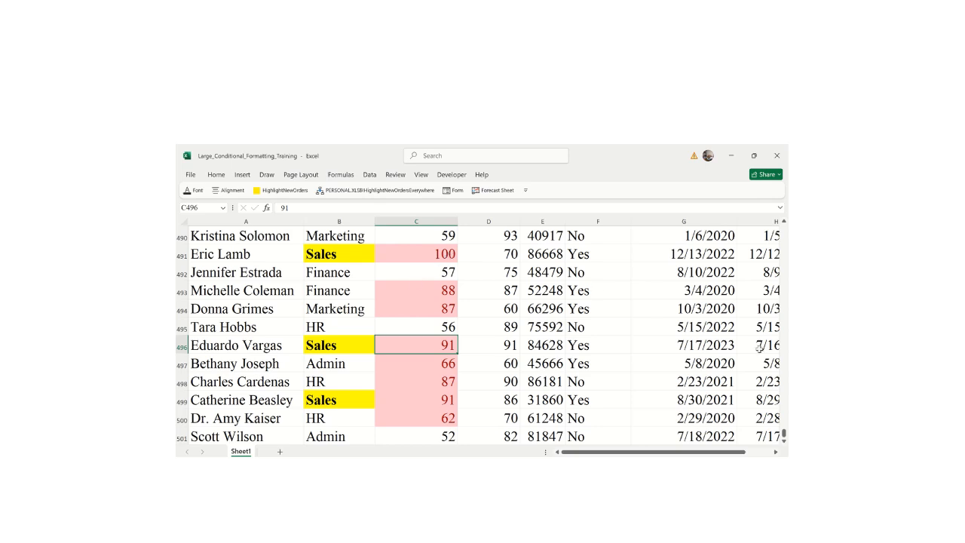
- Examine unhighlighted Performance Scores near the end of the table and in C88 to C90 against the threshold of 60
mouse_move(637, 452)
mouse_down()
mouse_move(646, 453)
mouse_move(636, 453)
mouse_up()
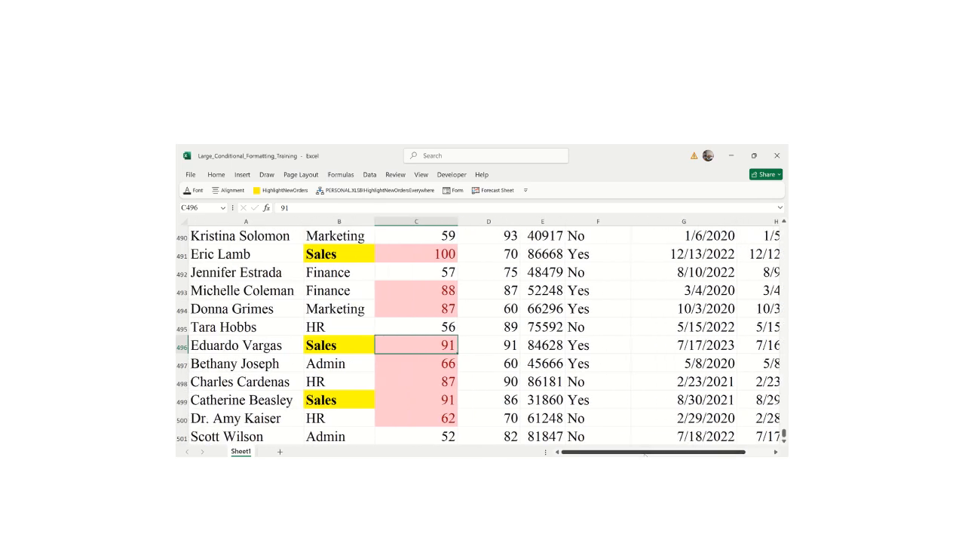
click(418, 326)
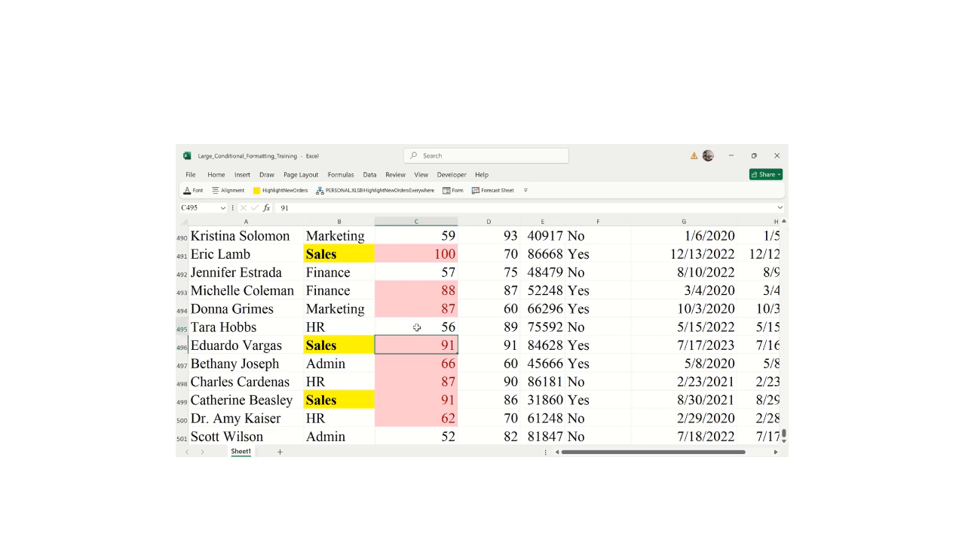
click(407, 271)
click(430, 235)
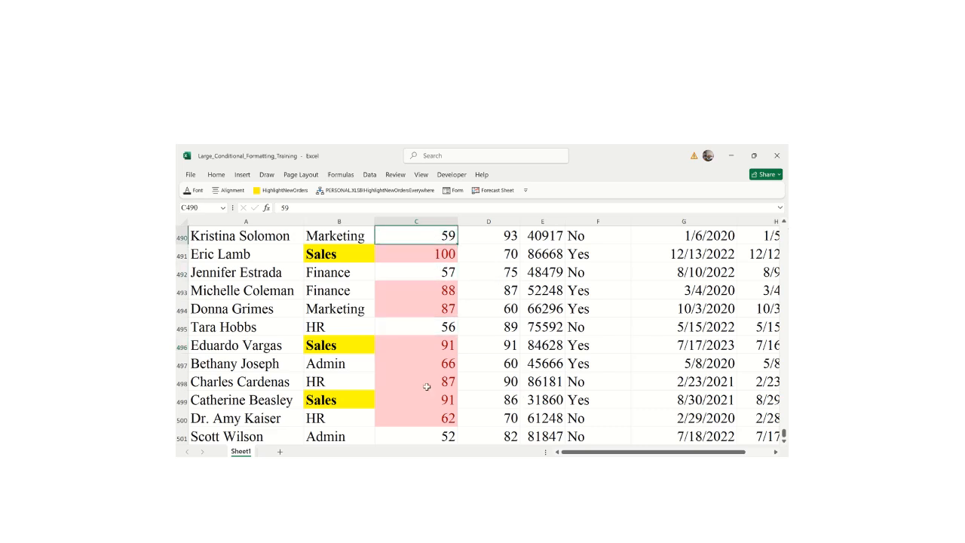
click(784, 443)
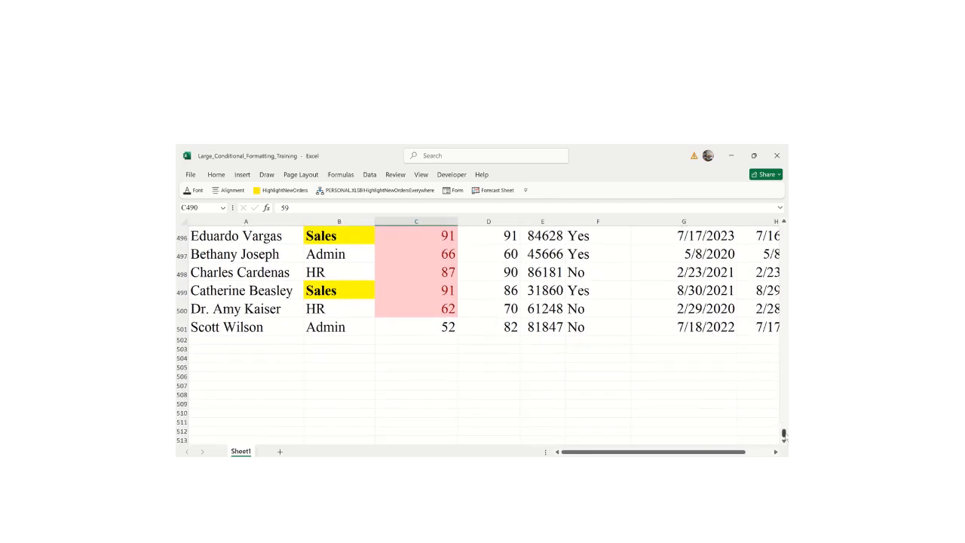
drag(784, 432, 784, 263)
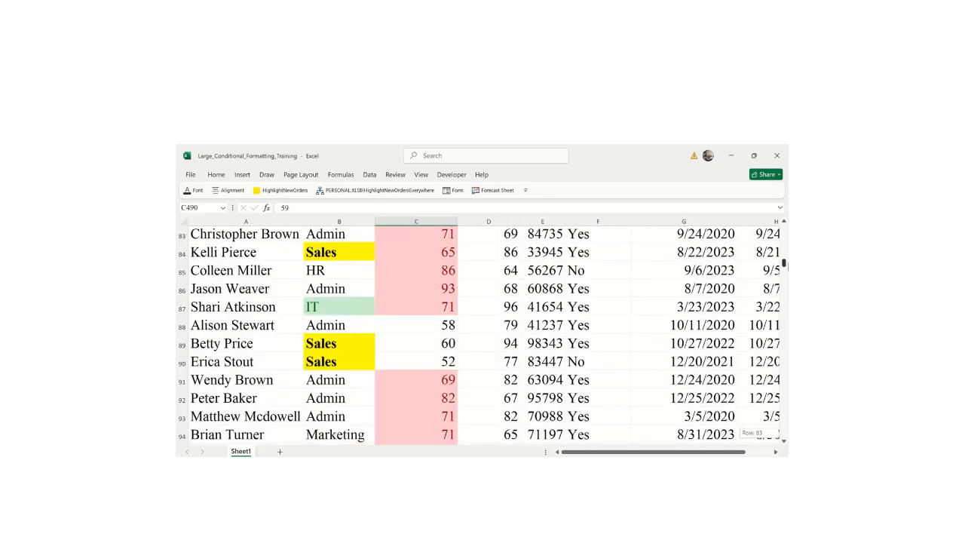
click(403, 328)
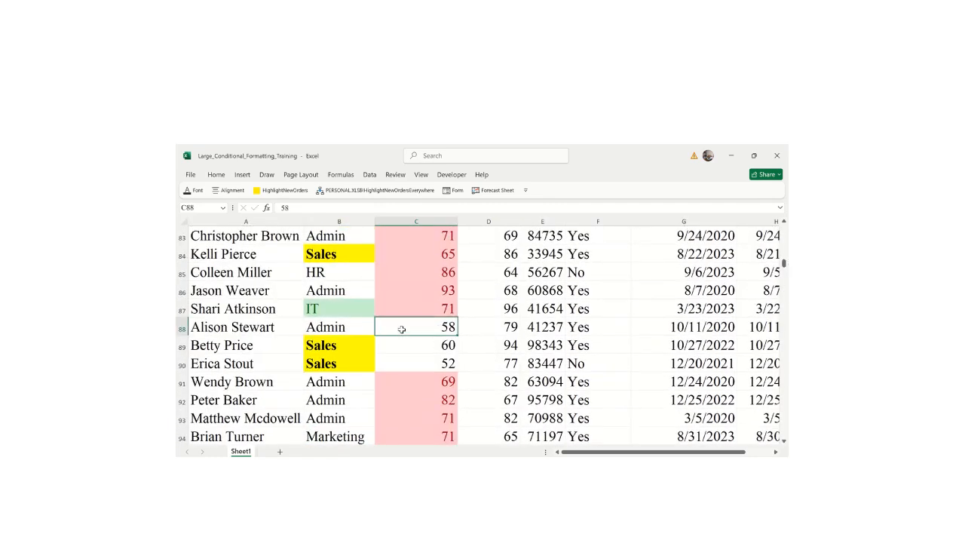
click(442, 347)
click(435, 357)
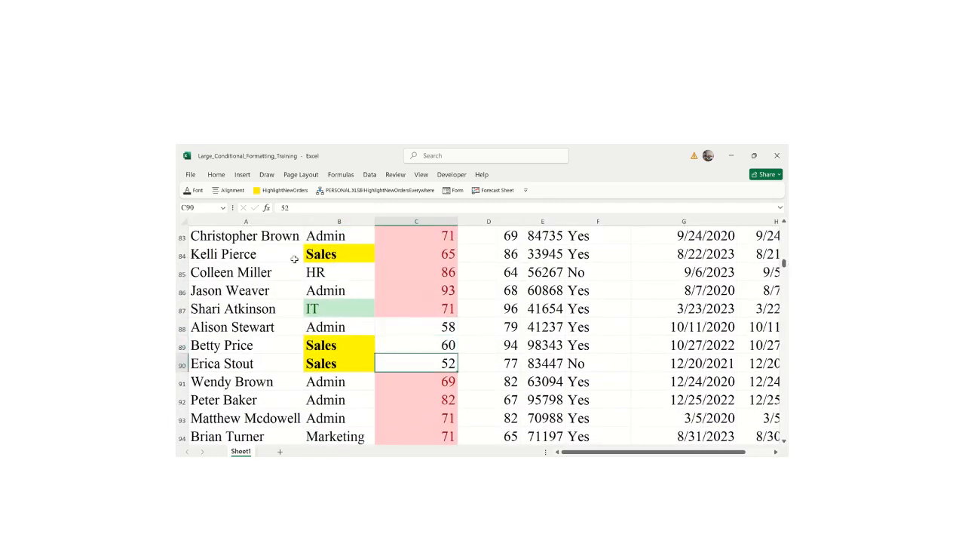
- Highlight Performance Score column values less than 90 with Light Red Fill with Dark Red Text
key(ctrl+shift+Down)
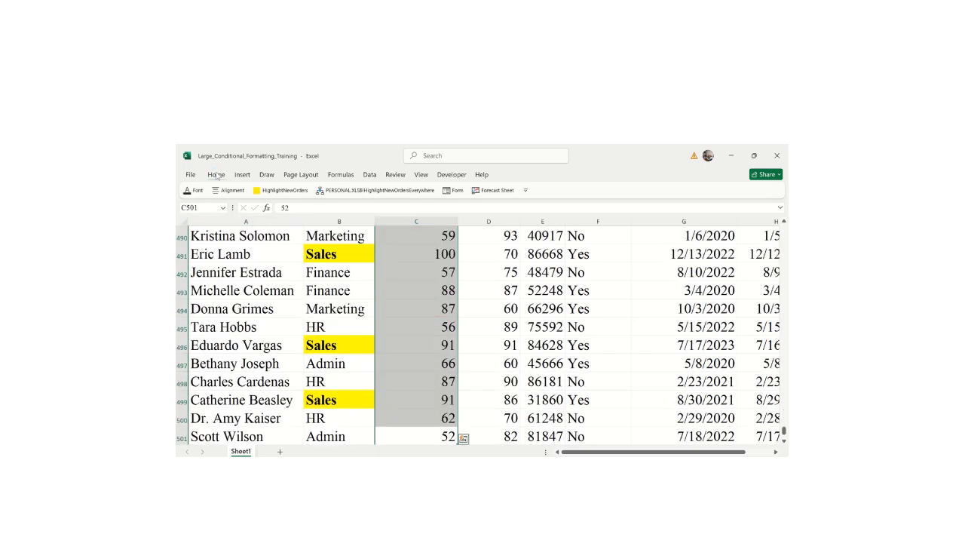
click(216, 175)
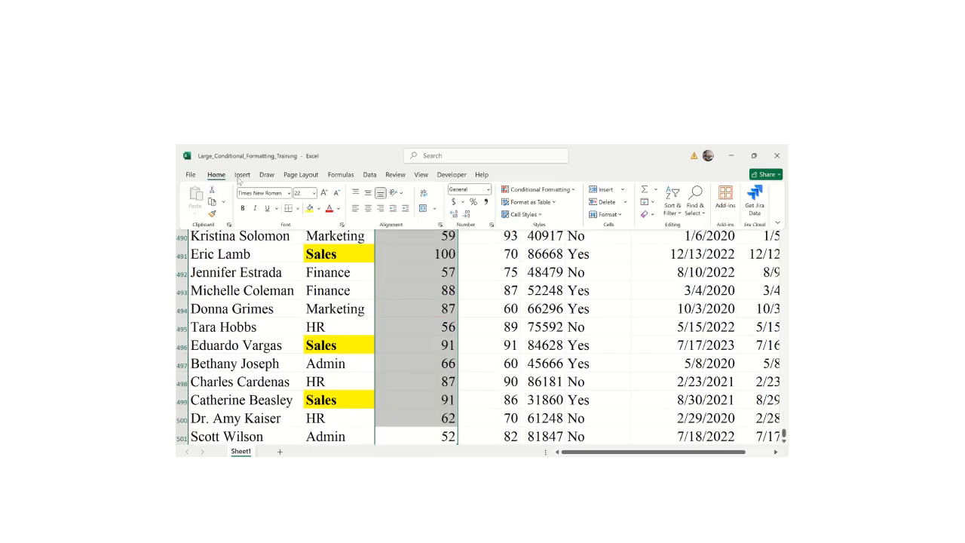
click(562, 193)
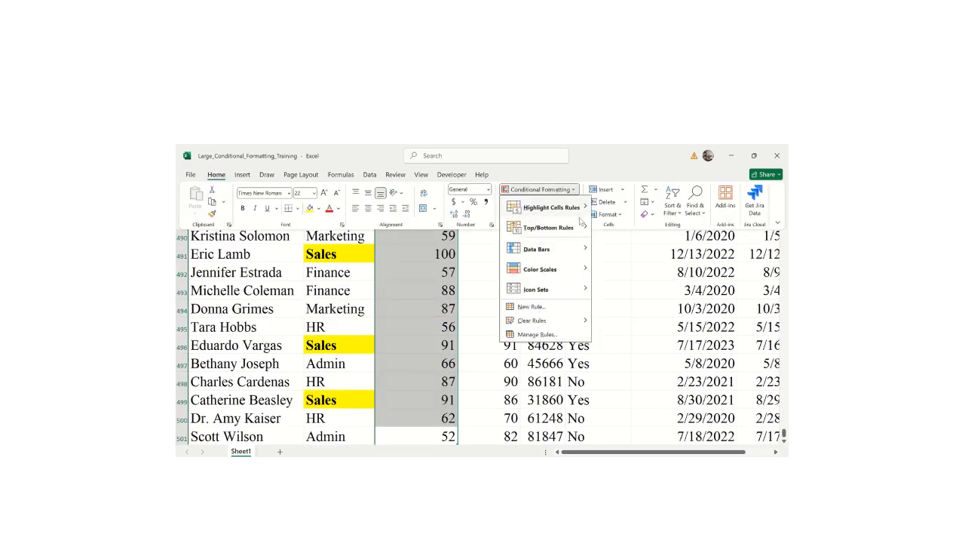
mouse_move(577, 219)
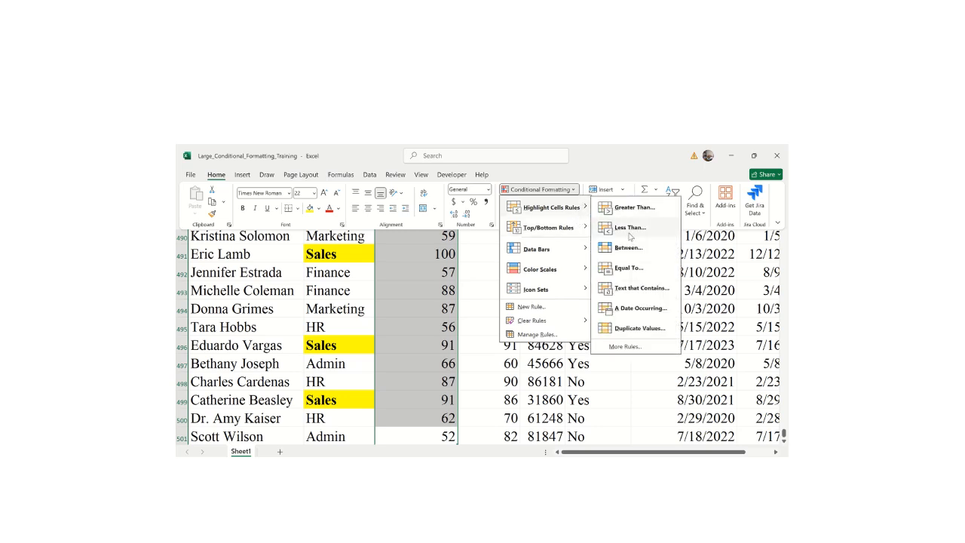
click(630, 228)
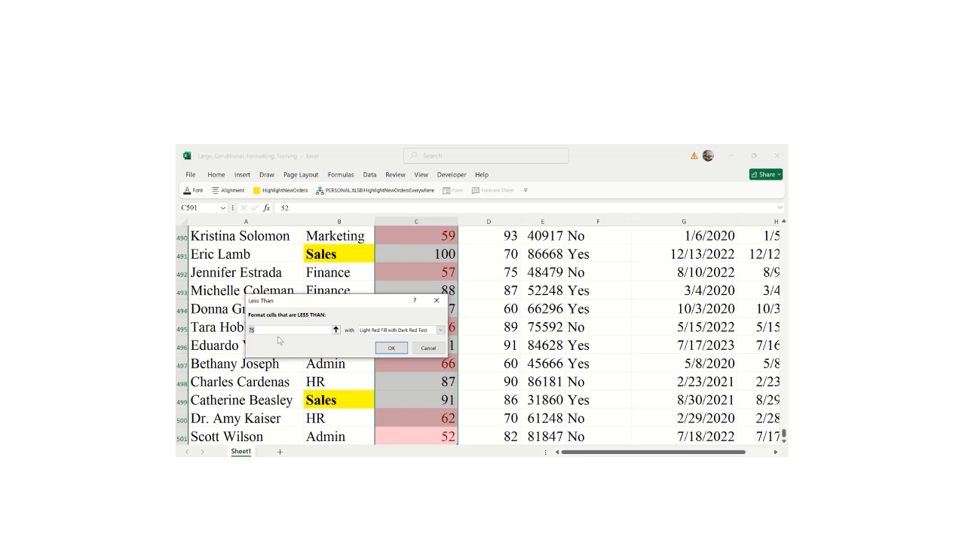
text(90)
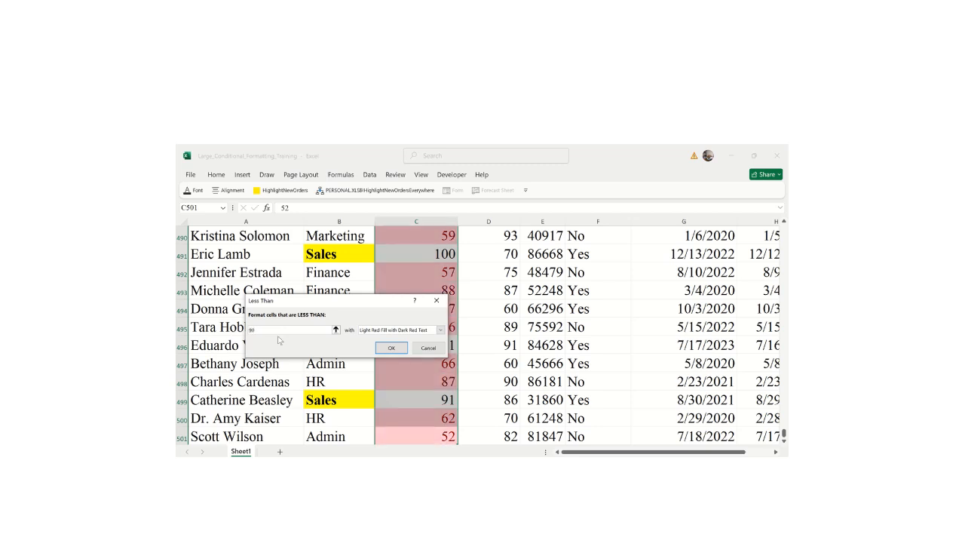
click(391, 348)
click(461, 375)
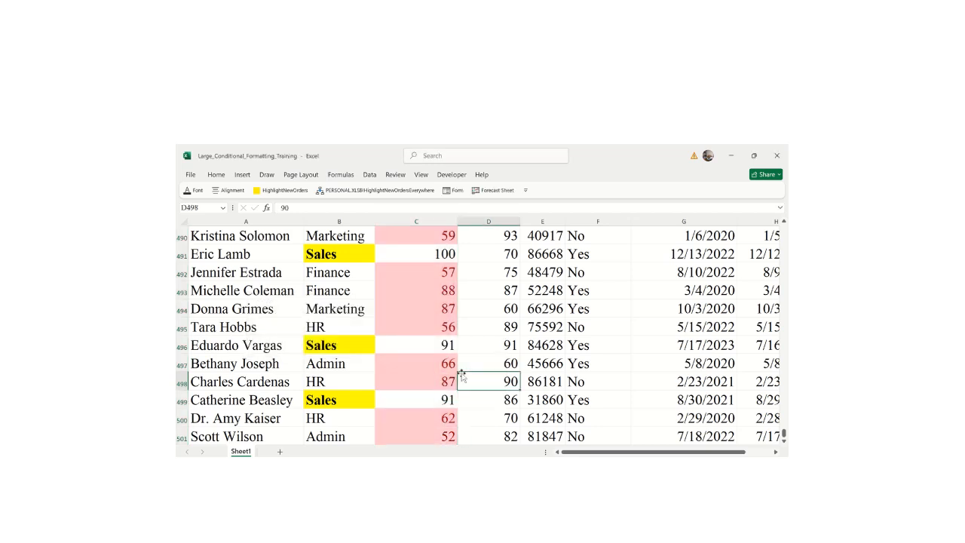
- Change the Performance Score in cell C496 to 89 to test the less-than-90 highlighting
click(418, 351)
text(89)
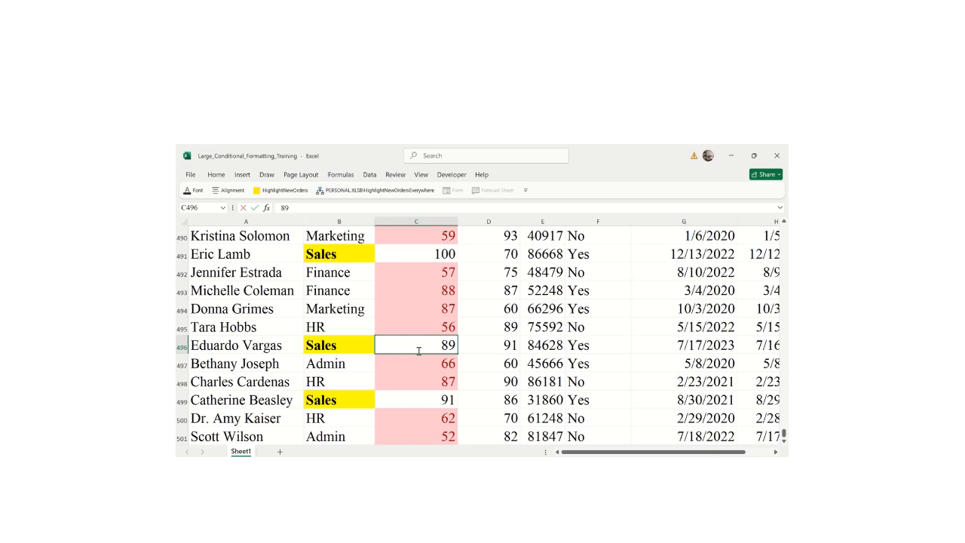
key(Return)
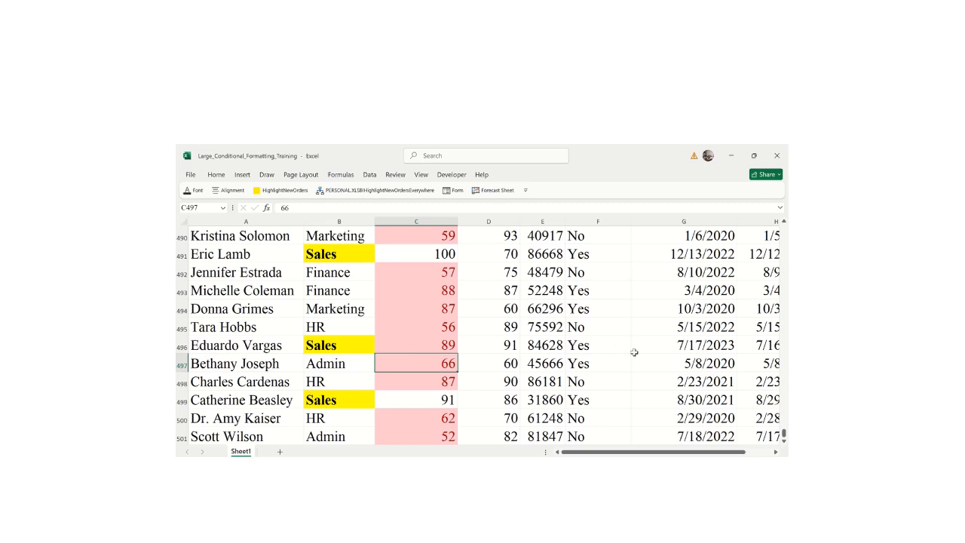
- Apply a greater-than-10 highlight rule with Green Fill with Dark Green Text to the empty cells L491 to L501
drag(620, 451, 642, 451)
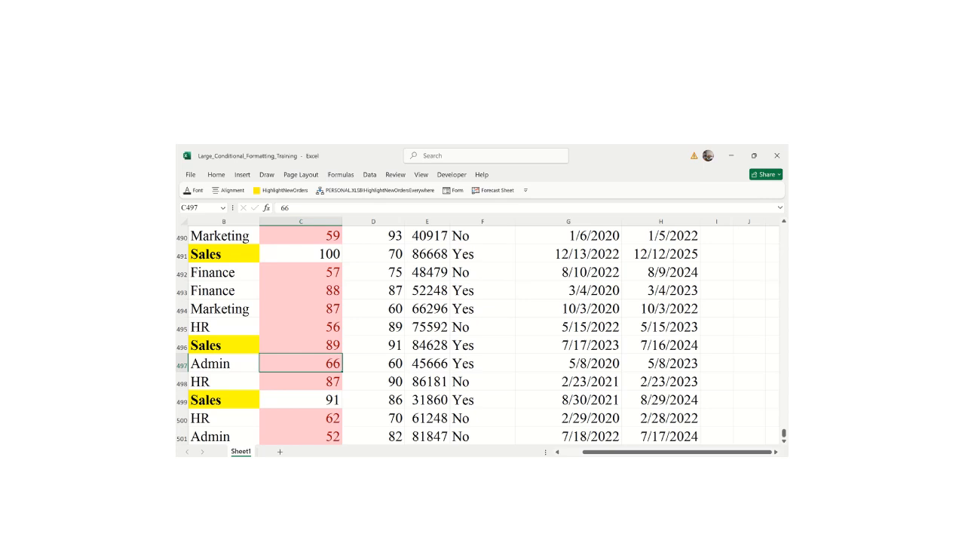
click(775, 452)
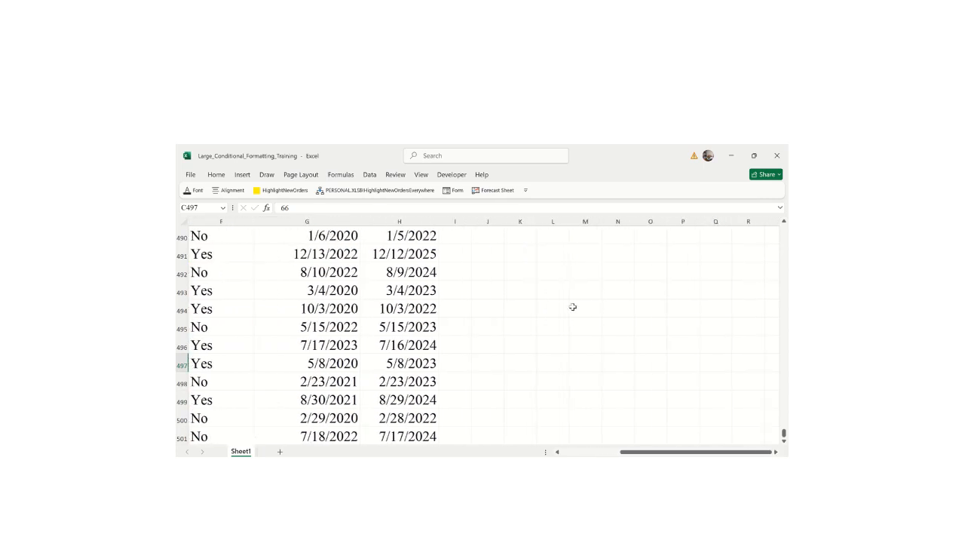
drag(554, 261, 564, 437)
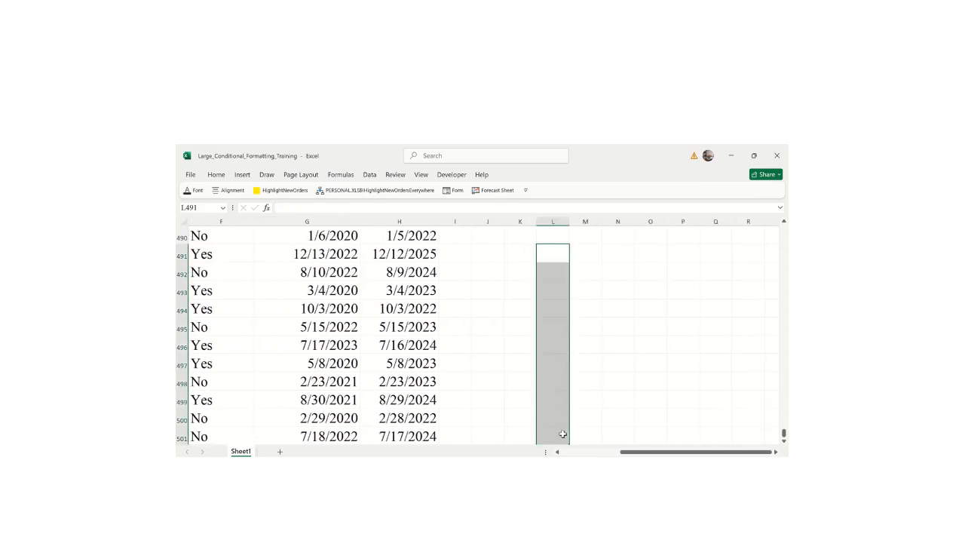
click(216, 174)
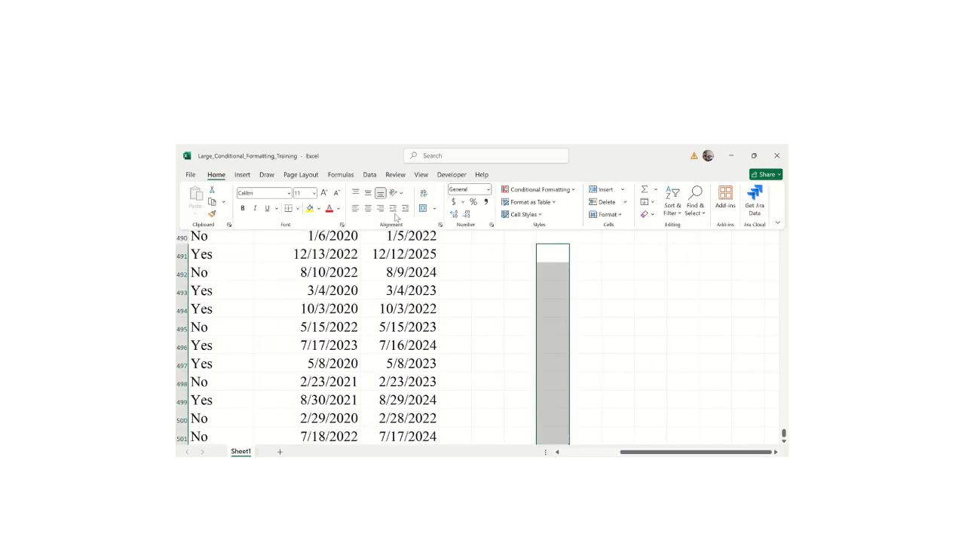
click(537, 189)
mouse_move(550, 206)
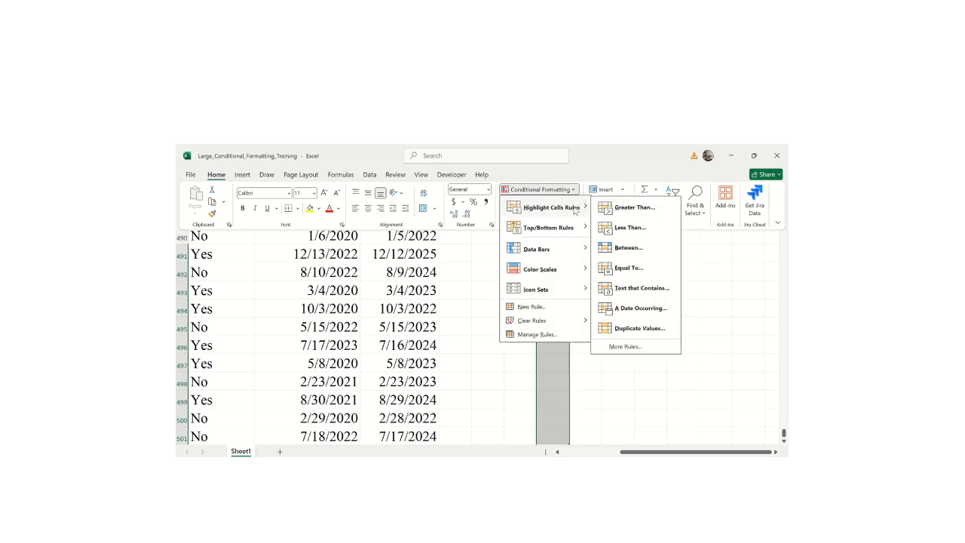
click(637, 208)
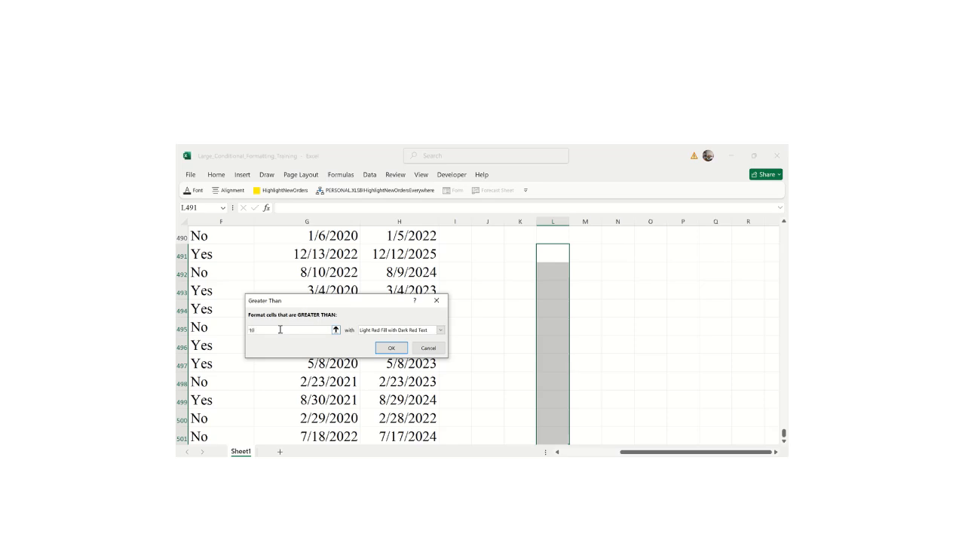
click(391, 332)
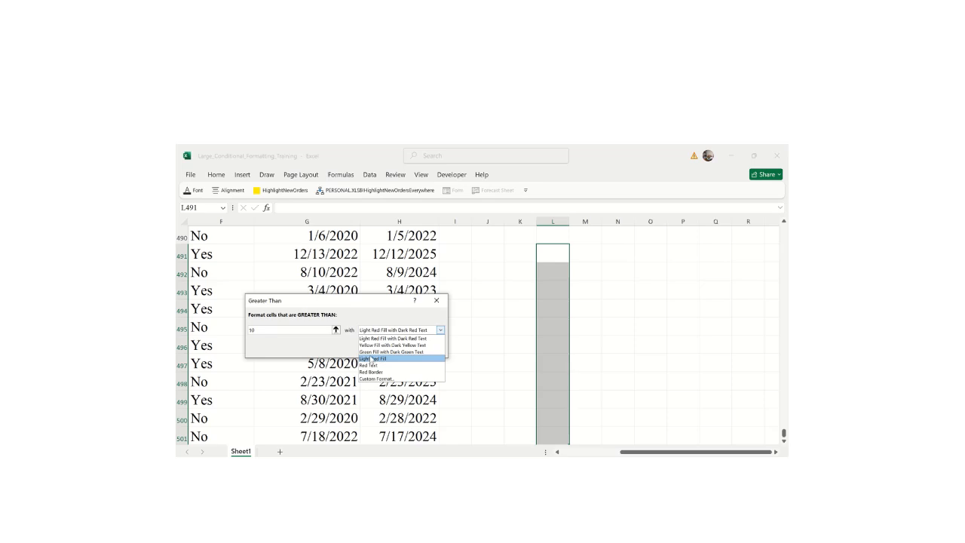
click(373, 359)
click(392, 351)
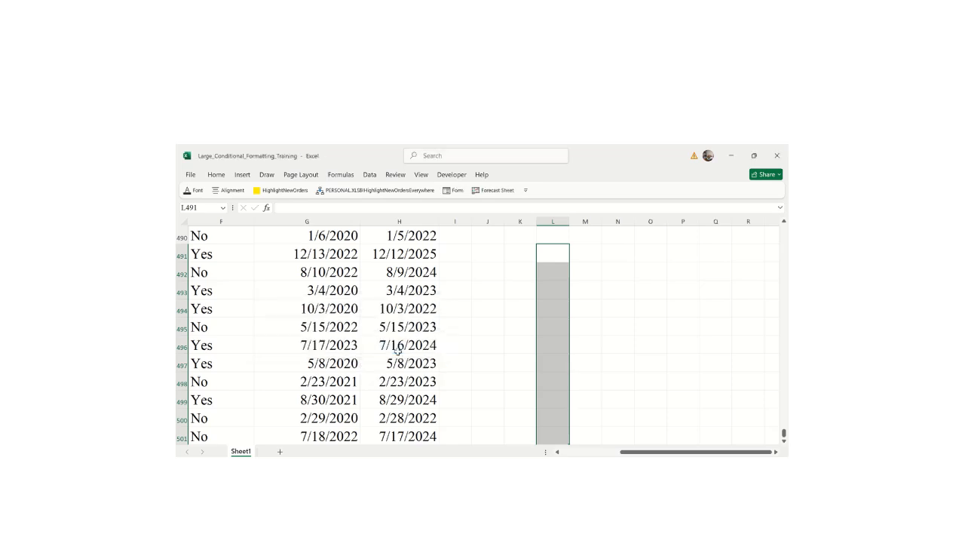
click(555, 332)
click(555, 271)
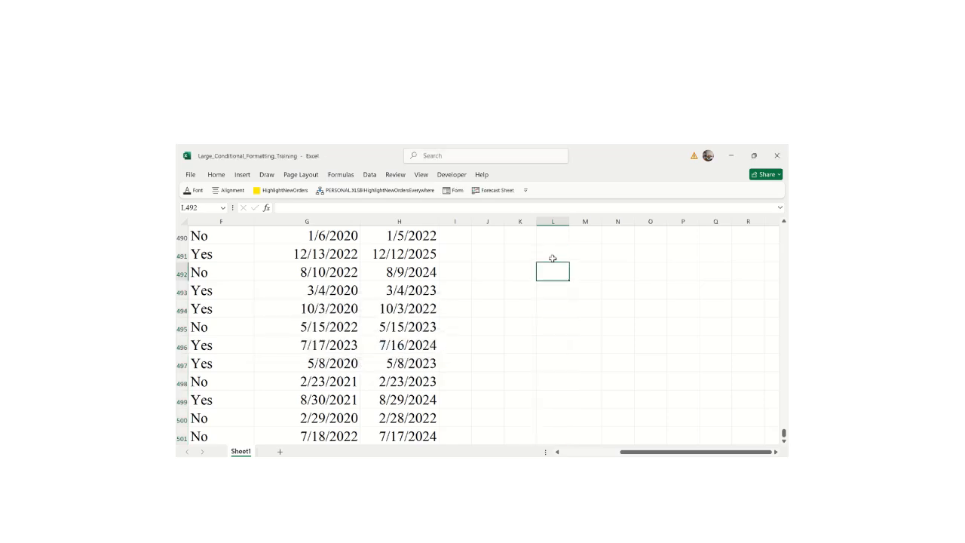
drag(552, 257, 553, 319)
click(551, 319)
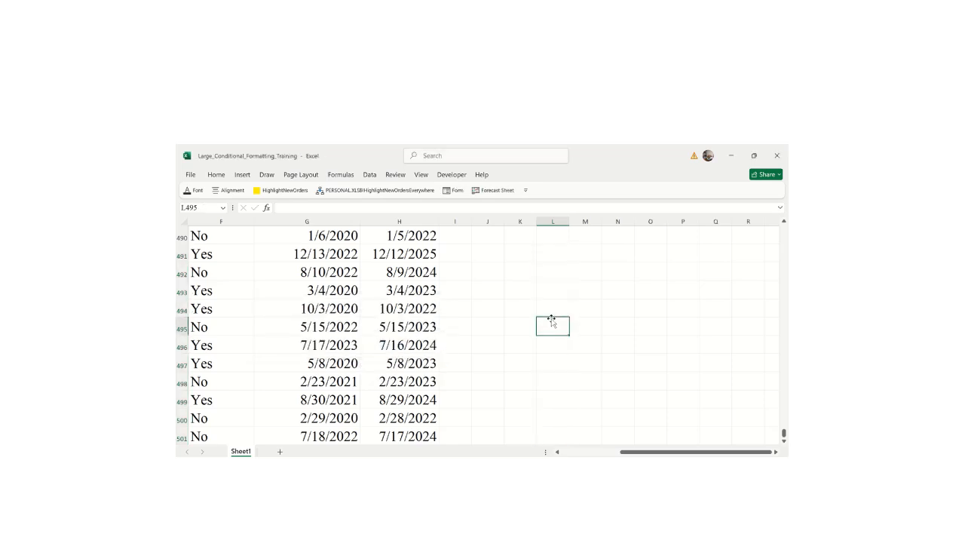
- Enter the test values 12, 10, 8, 40, 20, 50, 1 and 0 down column L from L491 to L498
click(549, 256)
text(12)
key(Return)
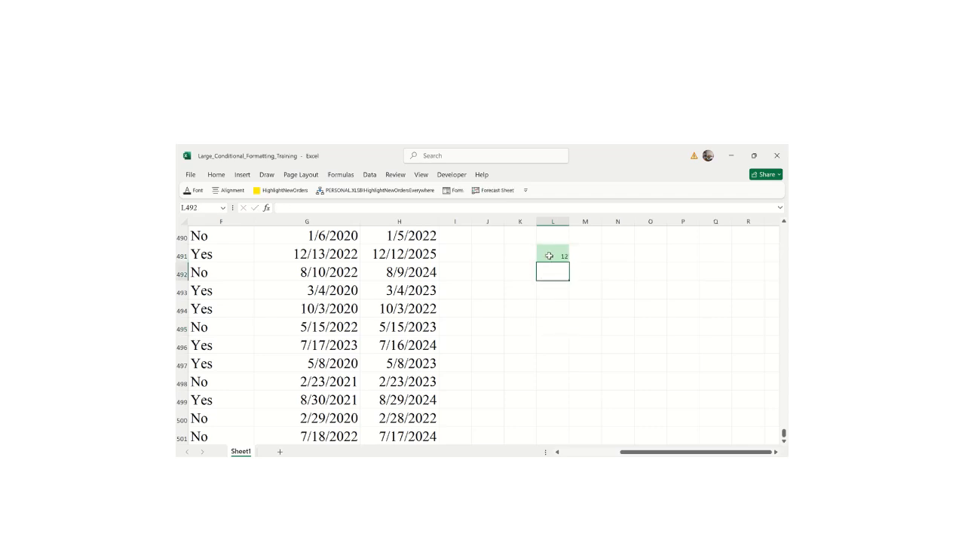
text(10)
key(Return)
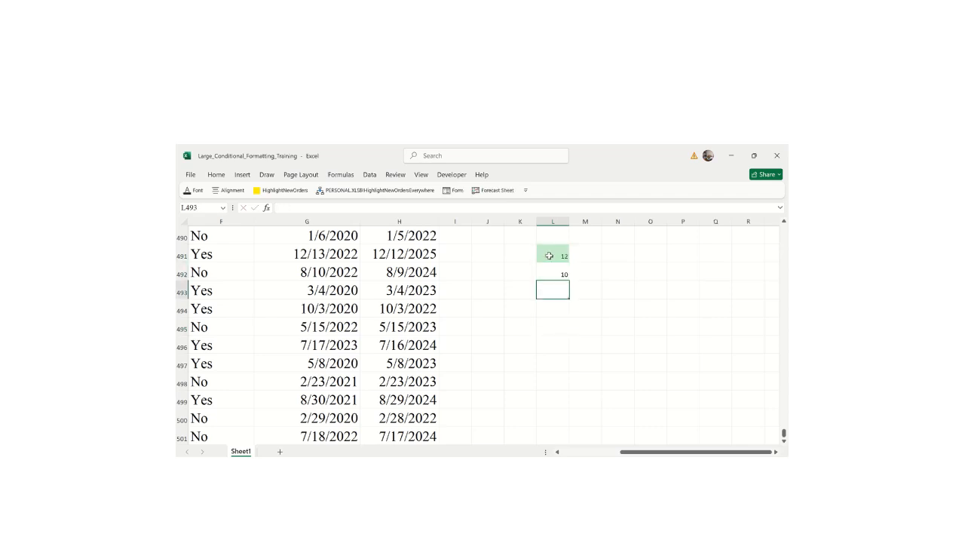
text(8)
key(Return)
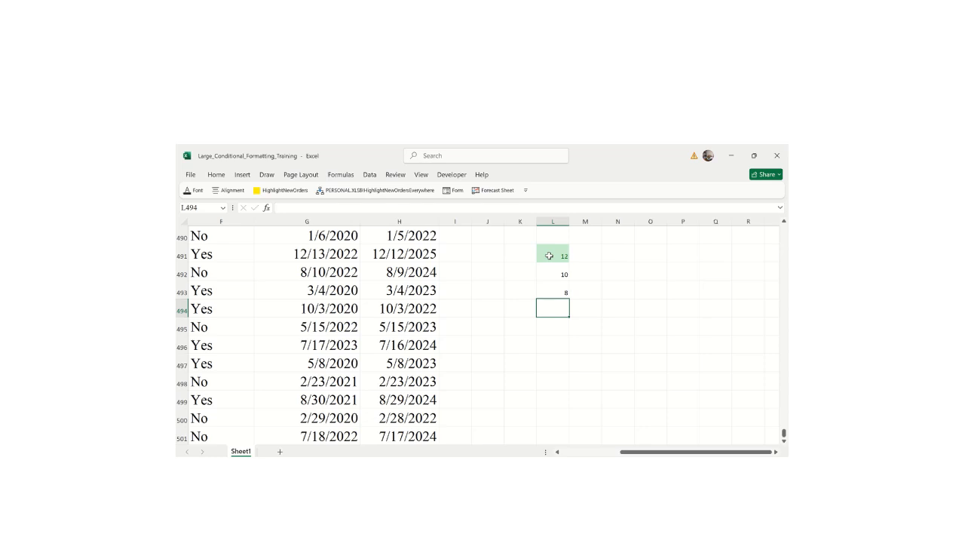
text(40)
key(Return)
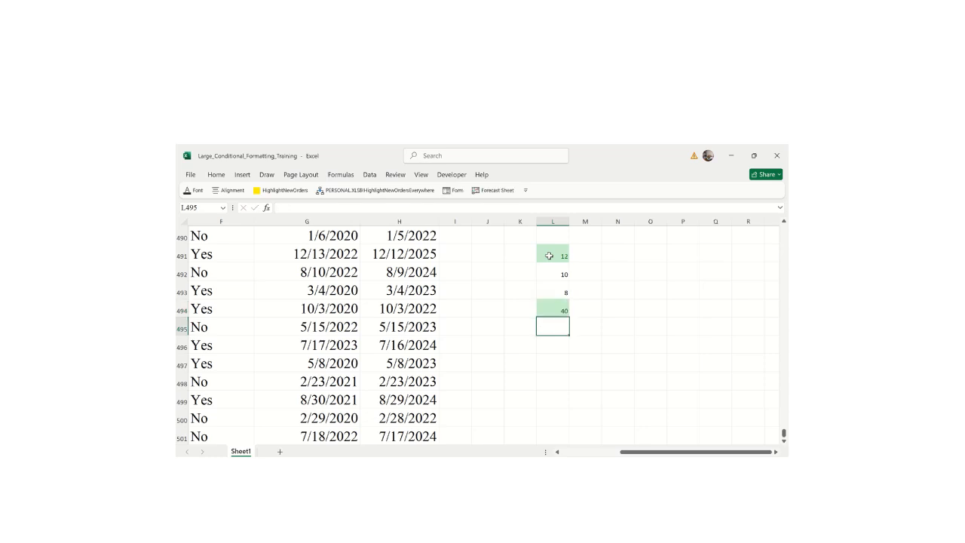
text(20)
key(Return)
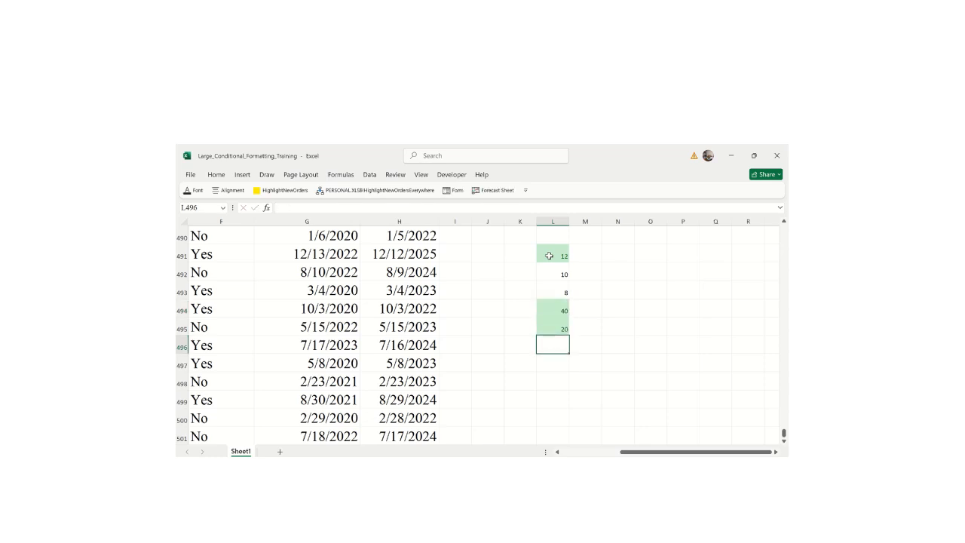
text(50)
key(Return)
text(1)
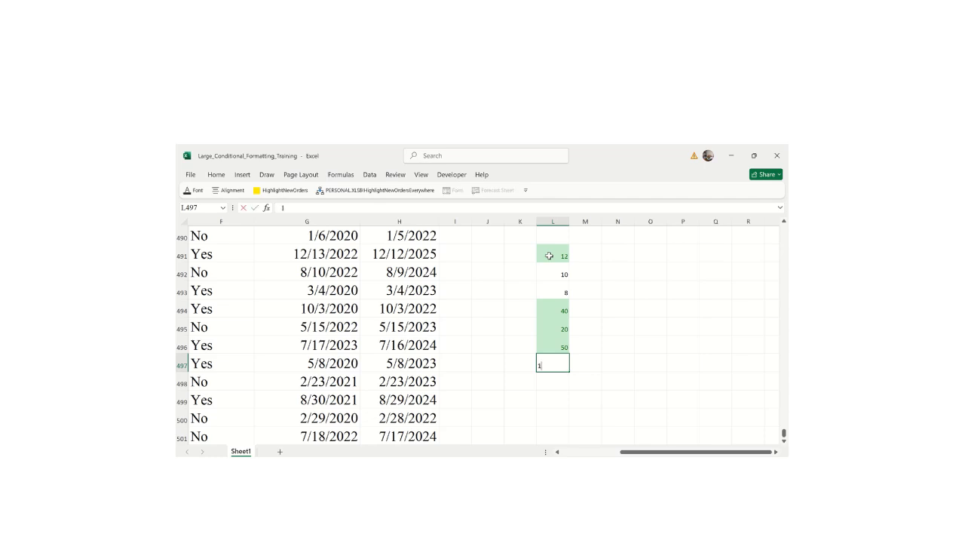
key(Return)
text(0)
key(Return)
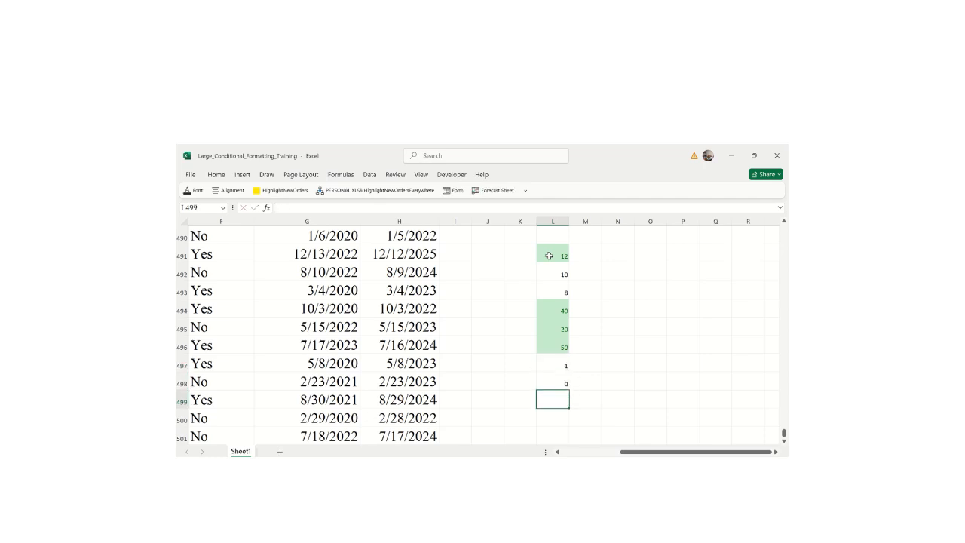
- Undo all the test values entered in column L
key(ctrl+z)
key(ctrl+z)
key(ctrl+z)
key(ctrl+z)
key(ctrl+z)
key(ctrl+z)
key(ctrl+z)
key(ctrl+z)
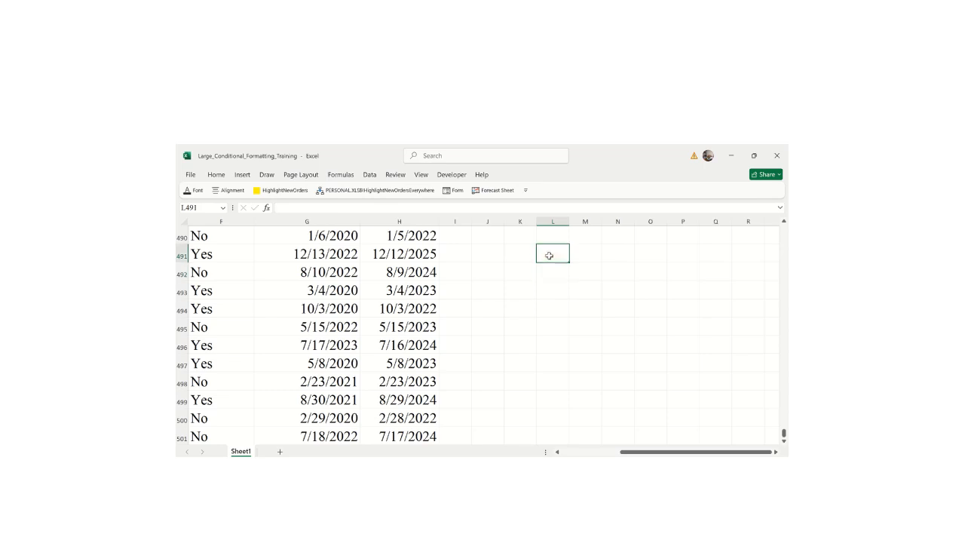
key(ctrl+shift+Down)
click(497, 309)
- Select the whole Performance Score column from its last entry in C501 up to the header in C1
drag(631, 451, 548, 451)
click(413, 289)
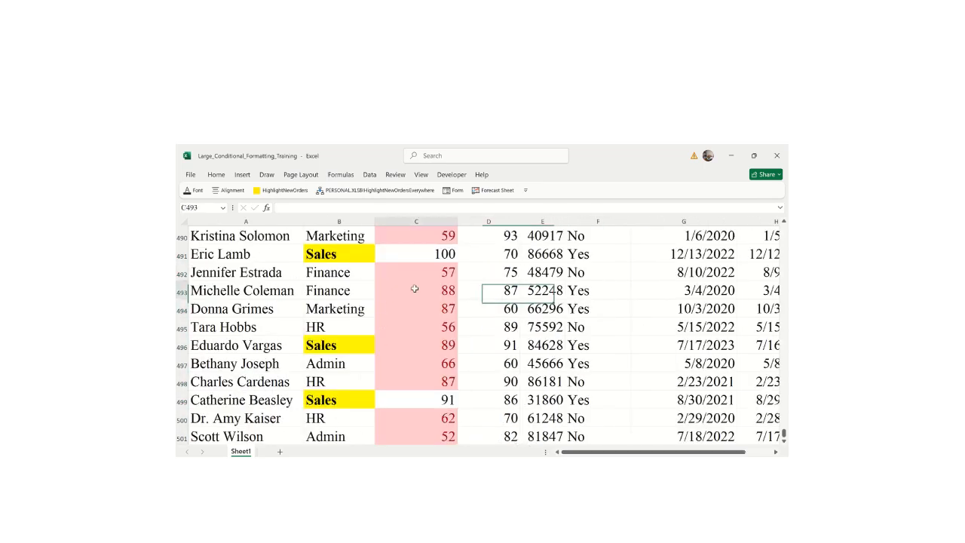
click(216, 175)
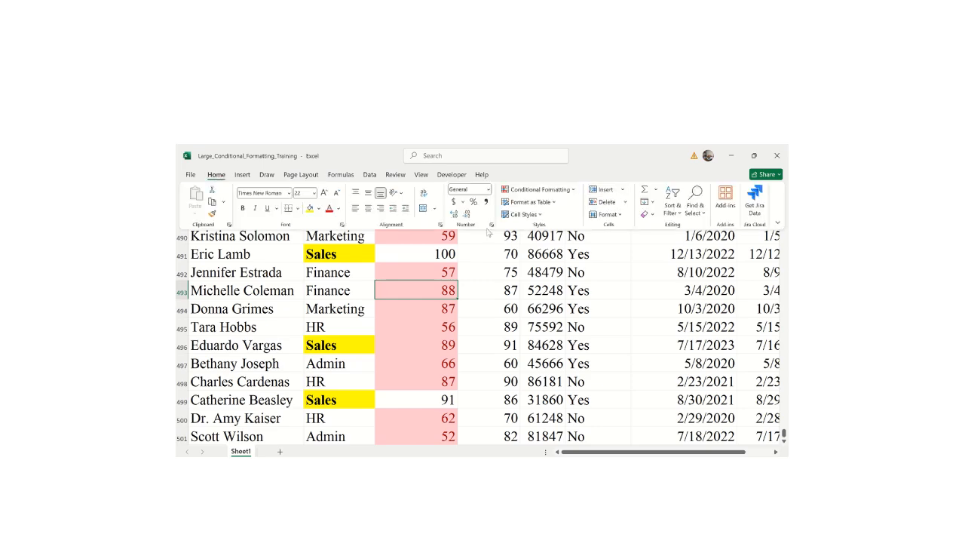
click(417, 332)
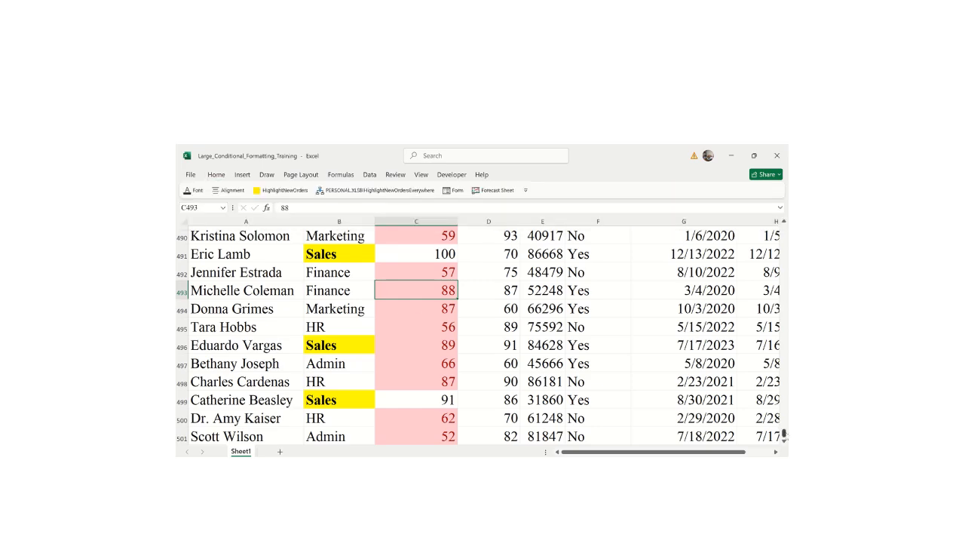
drag(784, 433, 784, 226)
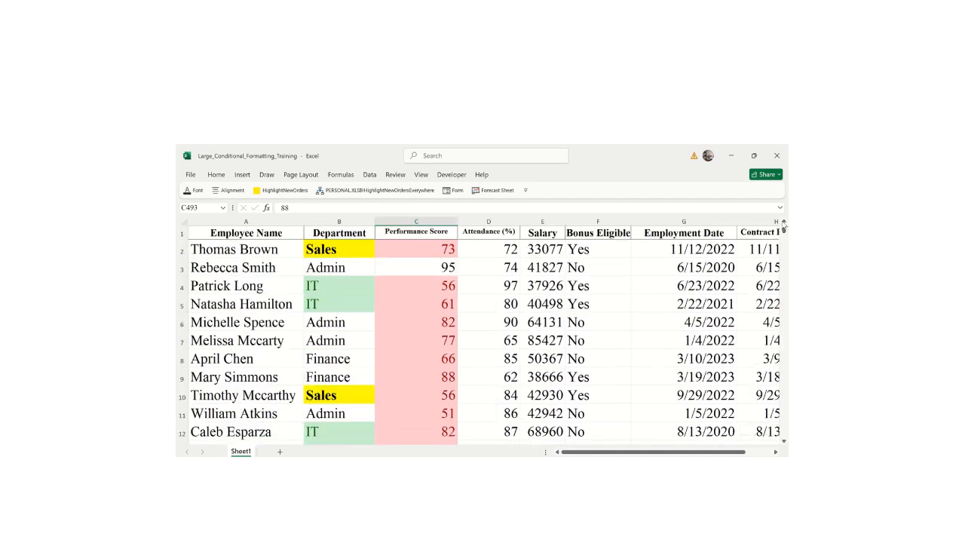
click(411, 243)
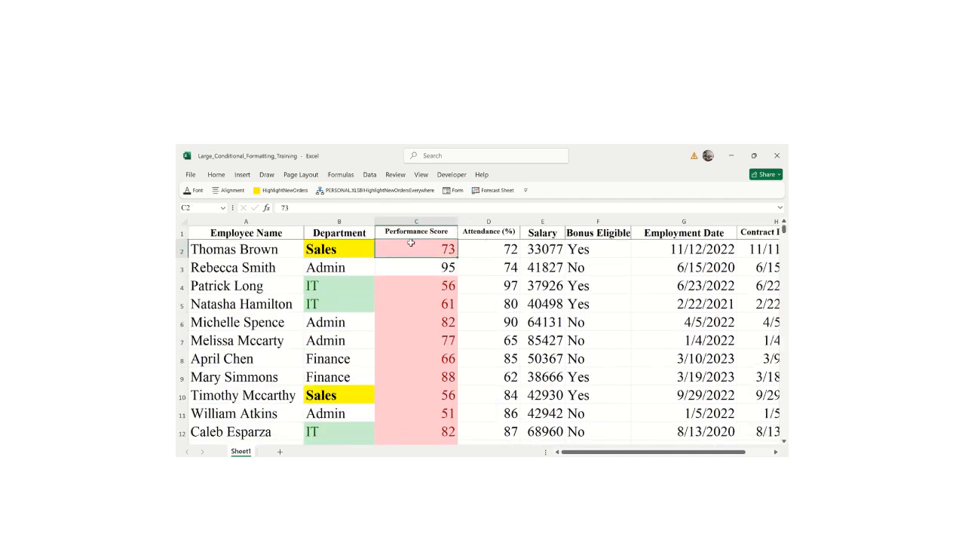
key(ctrl+Down)
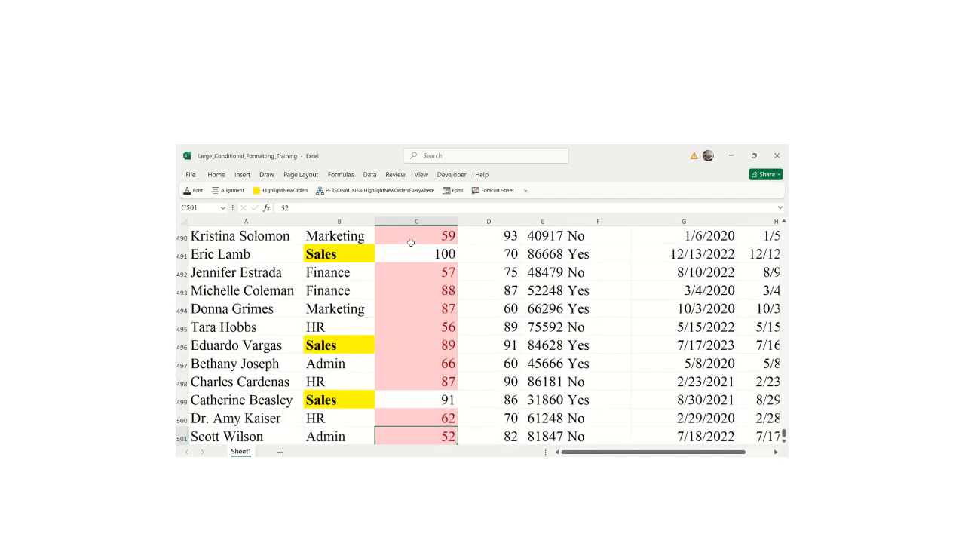
key(ctrl+shift+Up)
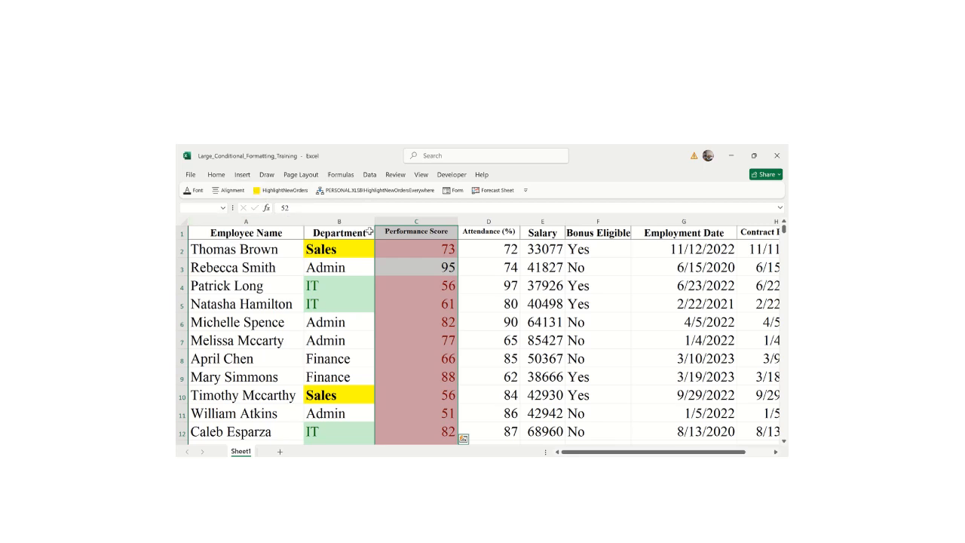
- Start a Between highlight rule on the selected Performance Scores with the limits 65 and 90
click(216, 175)
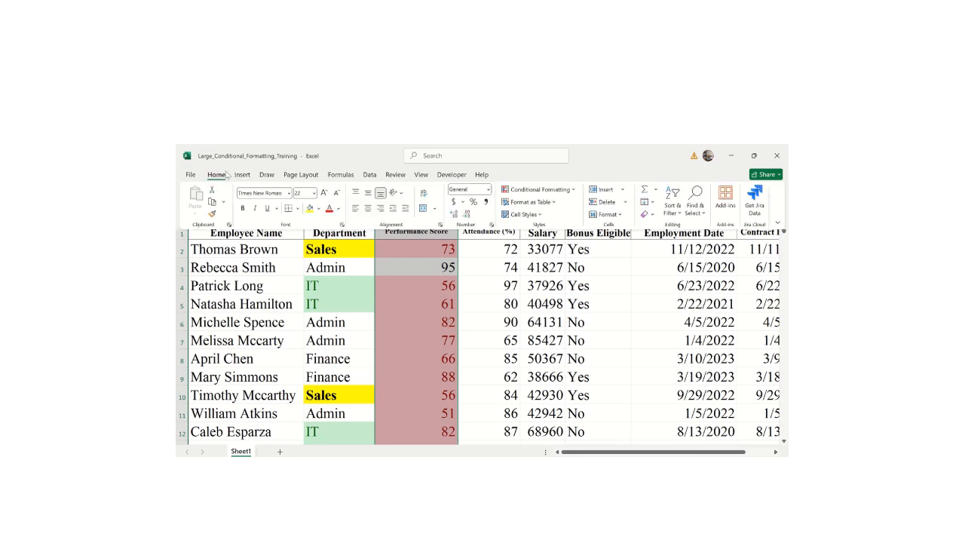
click(555, 189)
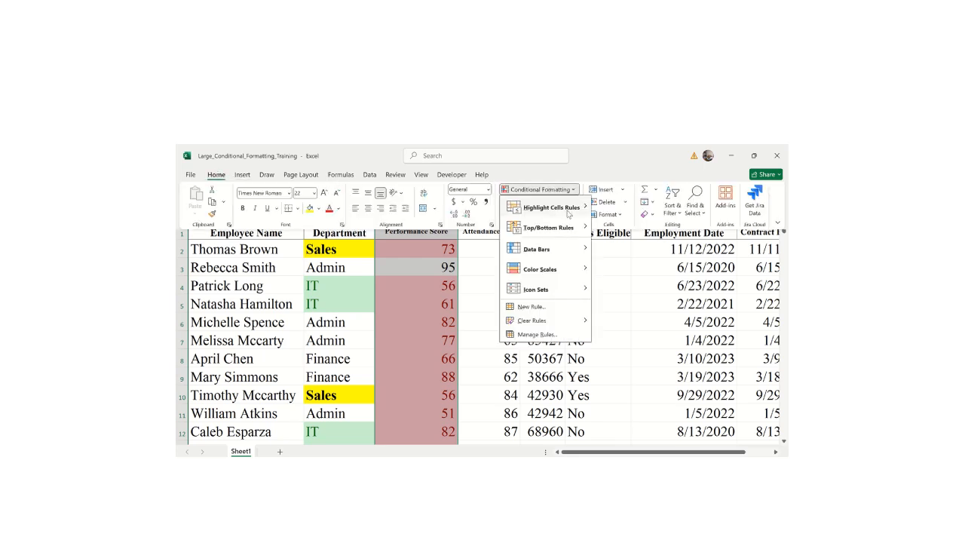
mouse_move(568, 213)
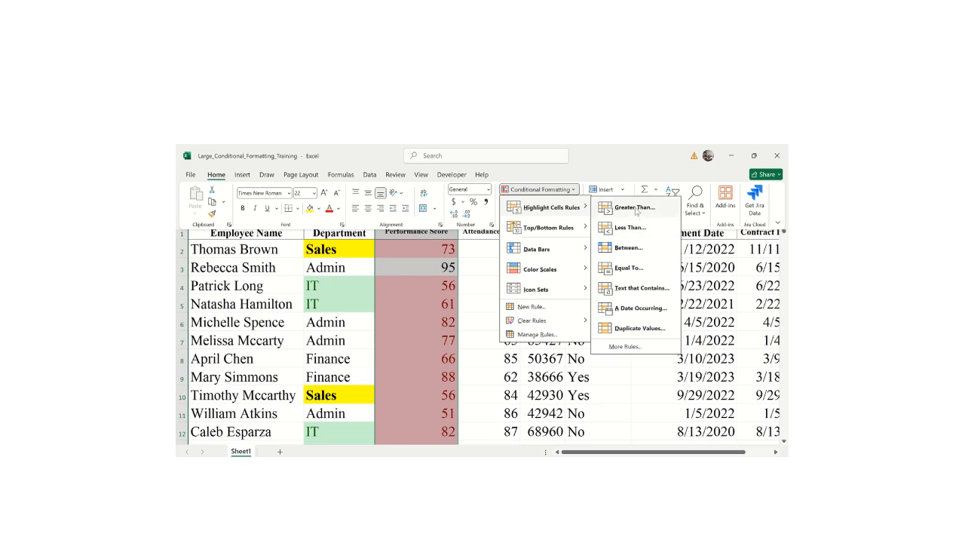
click(625, 254)
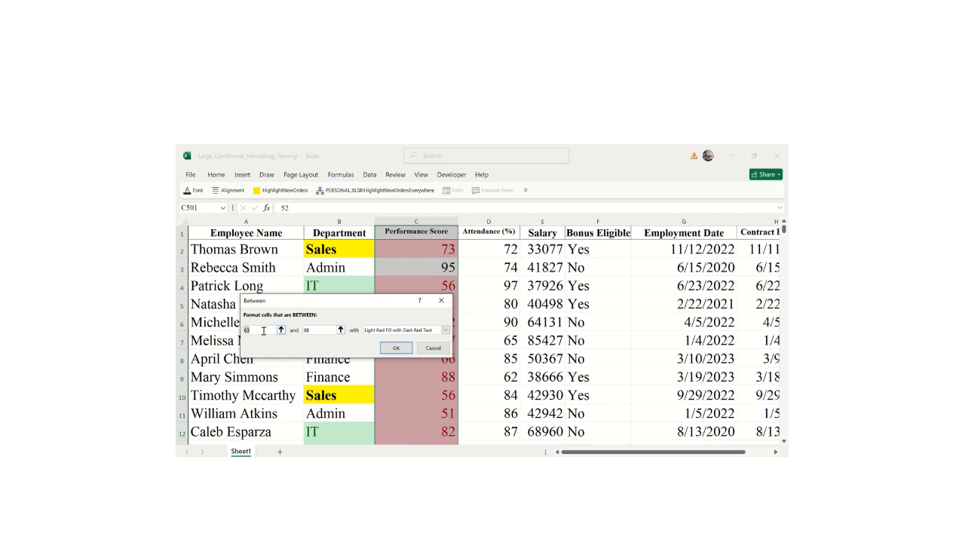
text(65)
key(BackSpace)
text(90)
- Give the Between rule a custom format with a solid green background fill and apply it
click(445, 329)
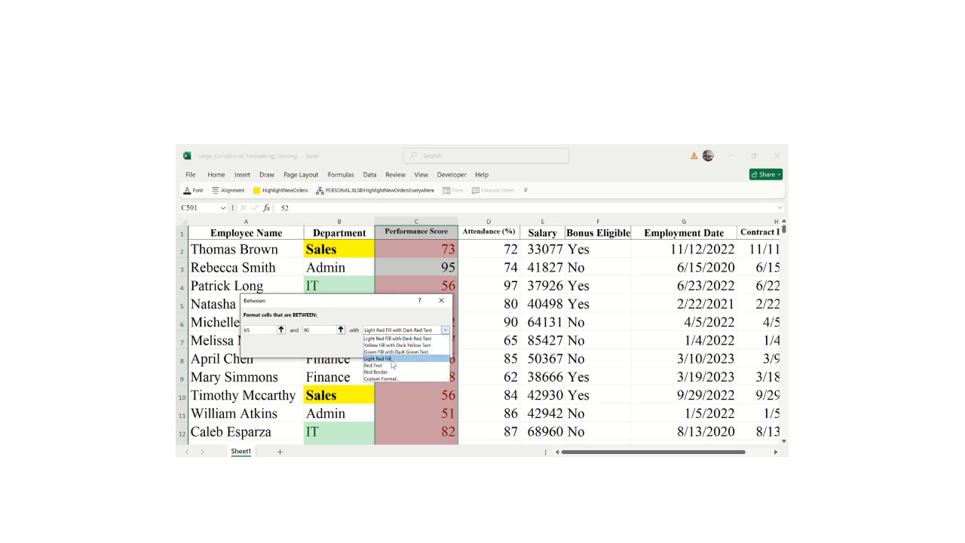
click(382, 378)
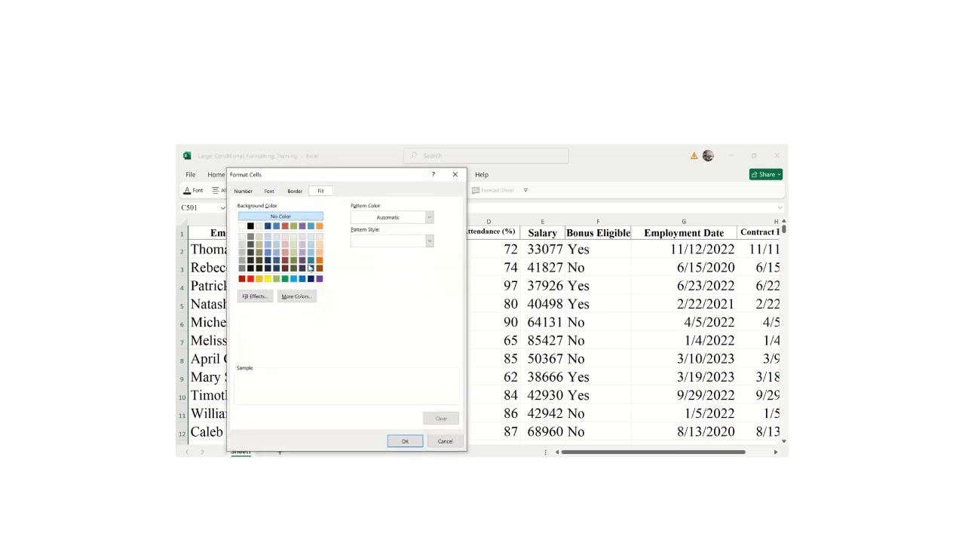
click(286, 278)
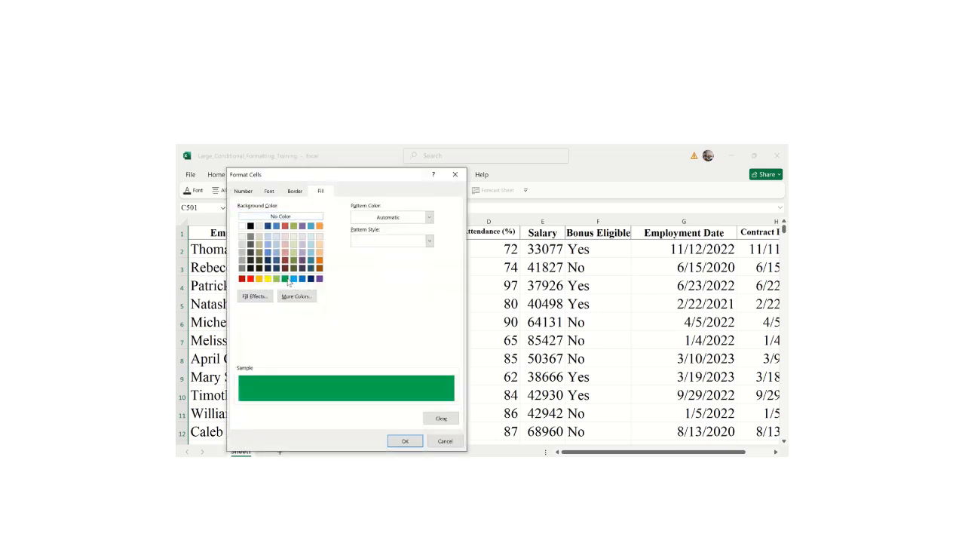
click(404, 441)
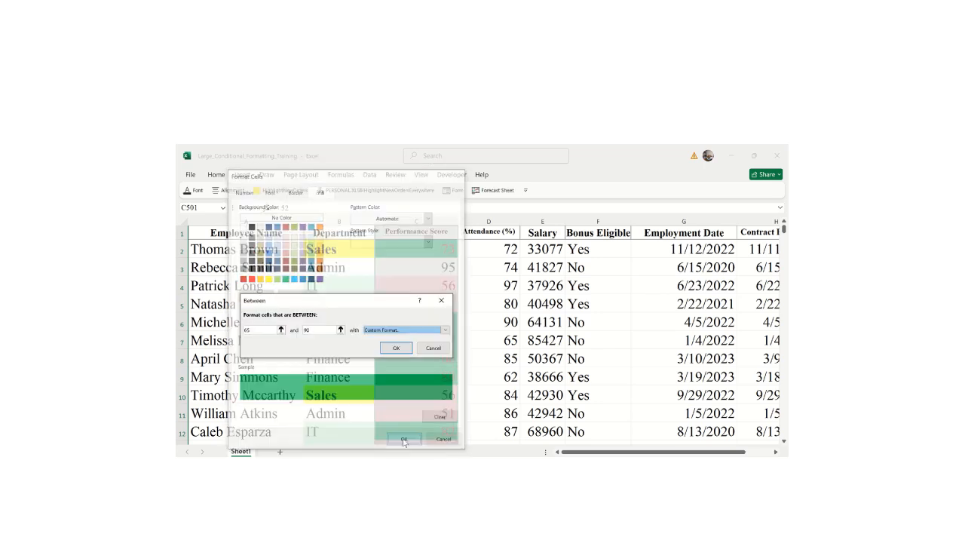
click(399, 347)
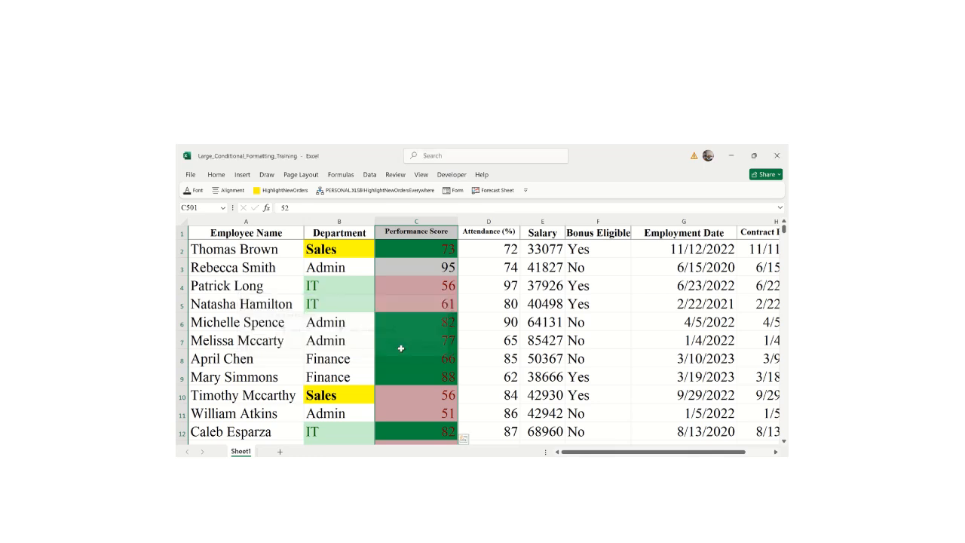
- Undo the Performance Score changes back through the Between rule, the C496 edit and the less-than-90 rule
click(426, 345)
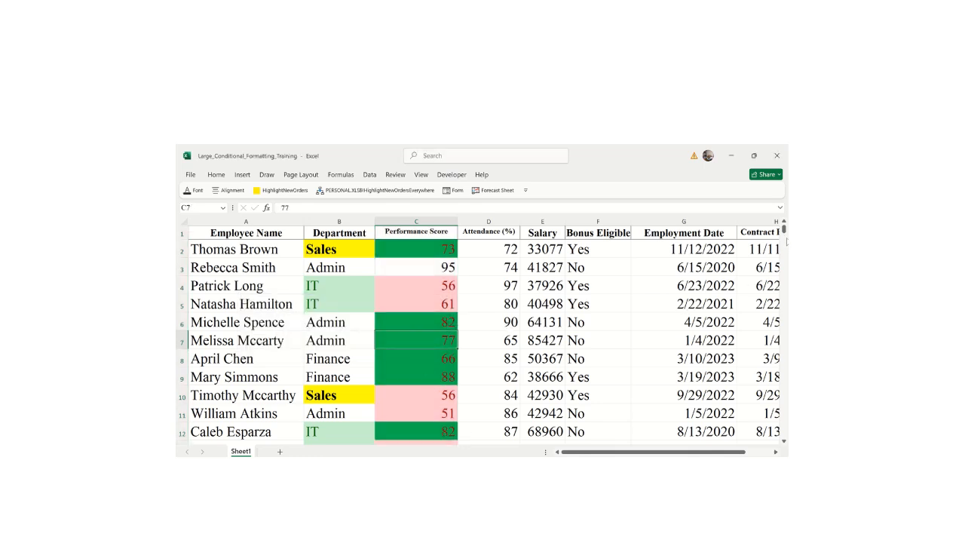
drag(784, 230, 785, 235)
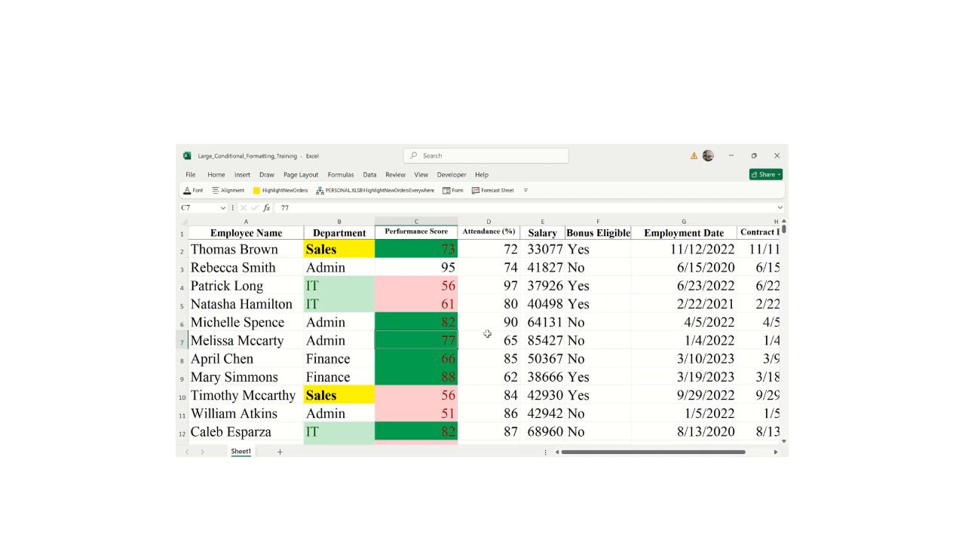
click(411, 318)
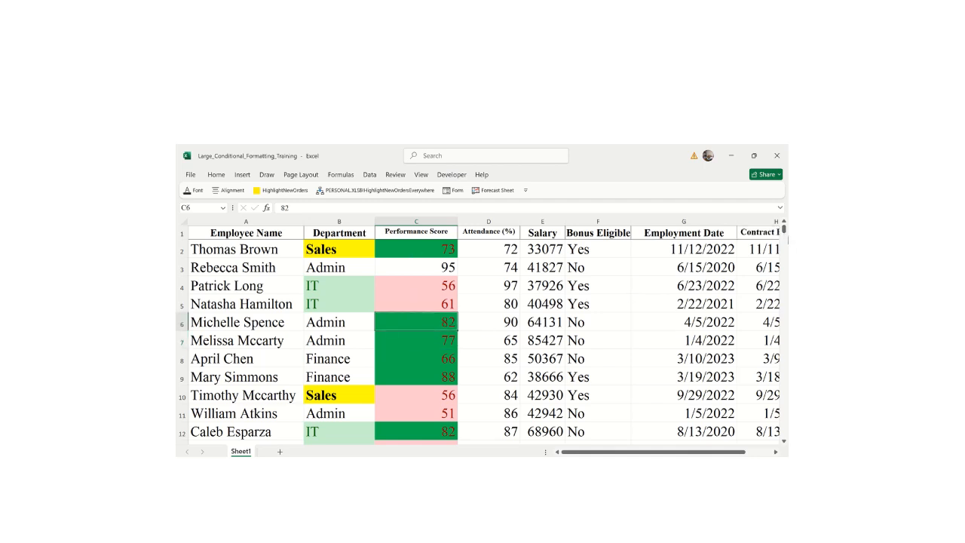
drag(784, 230, 784, 243)
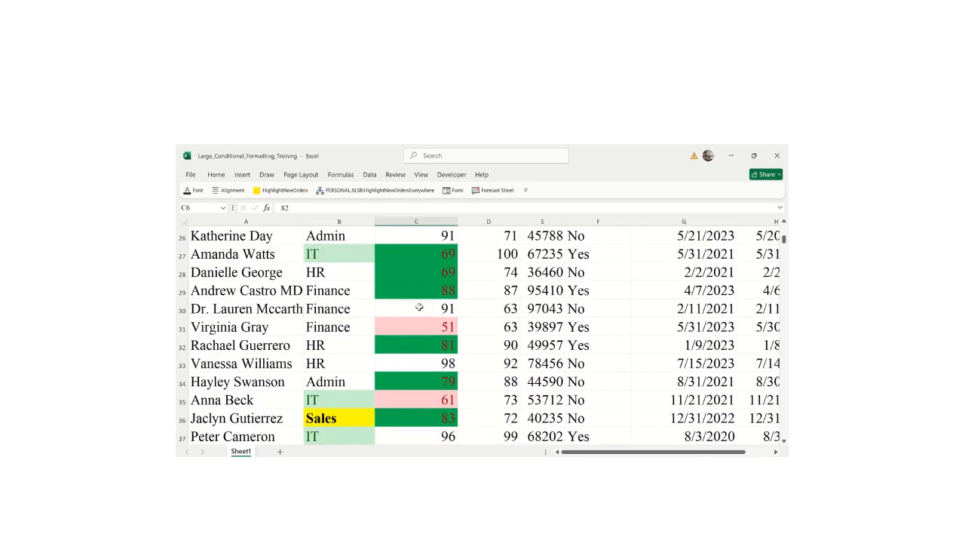
drag(784, 239, 784, 228)
key(ctrl+z)
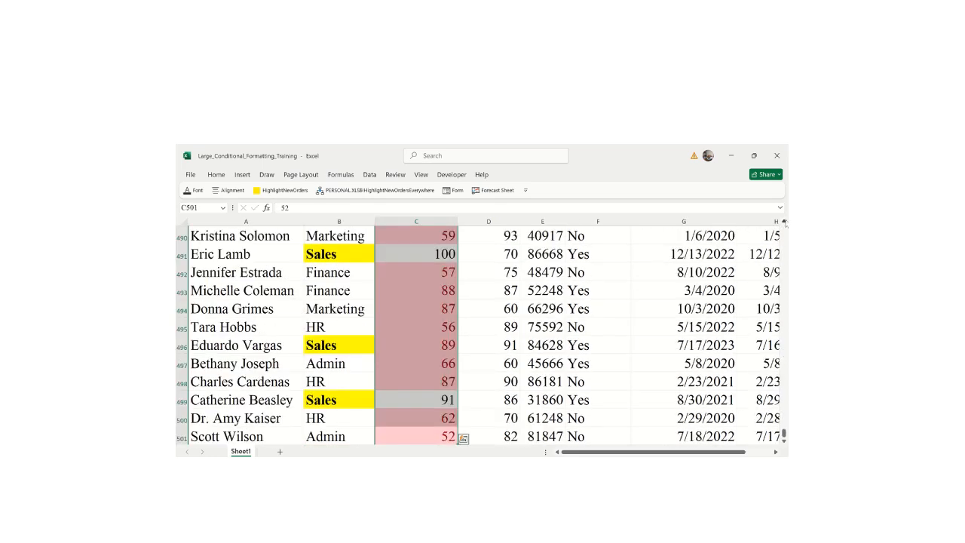
key(ctrl+z)
key(ctrl+z)
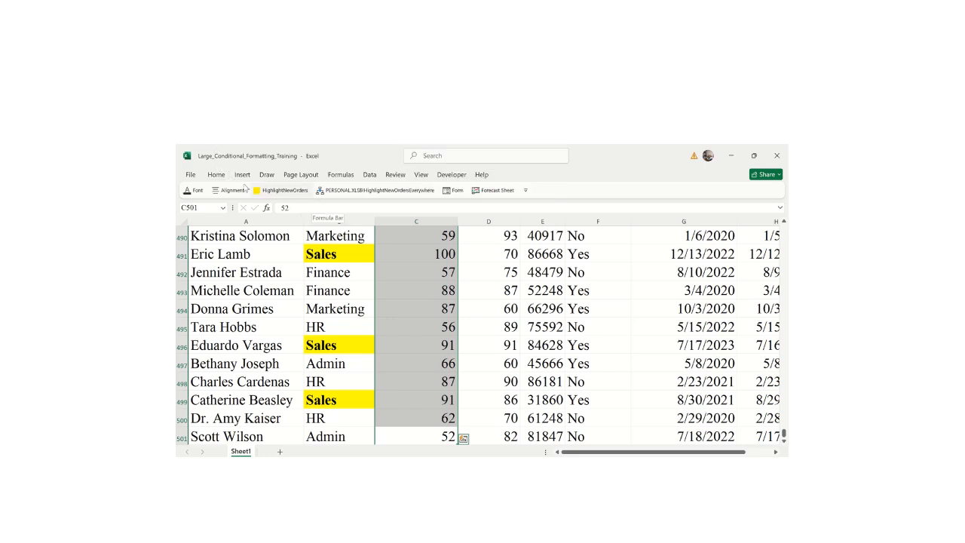
- Apply a Top 10 Items rule set to 100 items with Yellow Fill with Dark Yellow Text to the Performance Scores
click(218, 175)
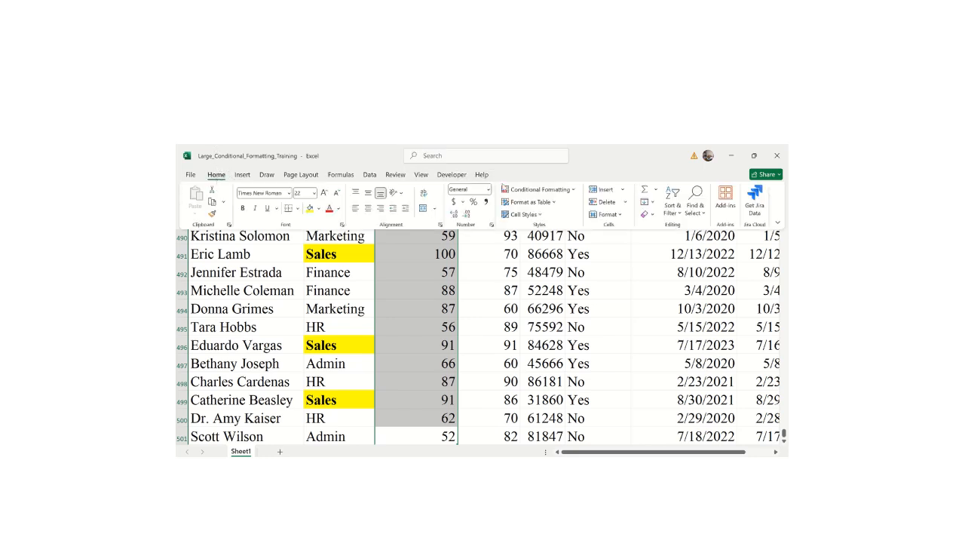
click(528, 190)
mouse_move(558, 208)
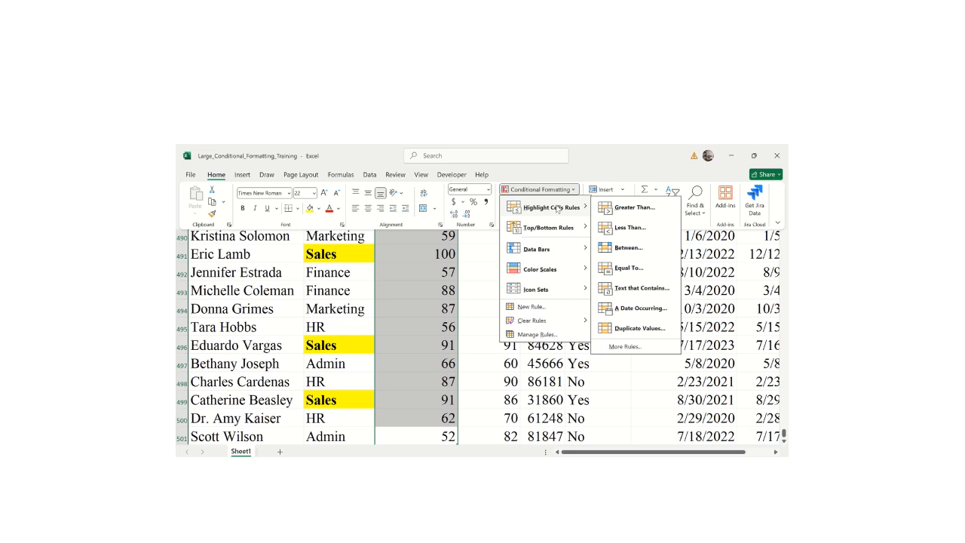
mouse_move(553, 236)
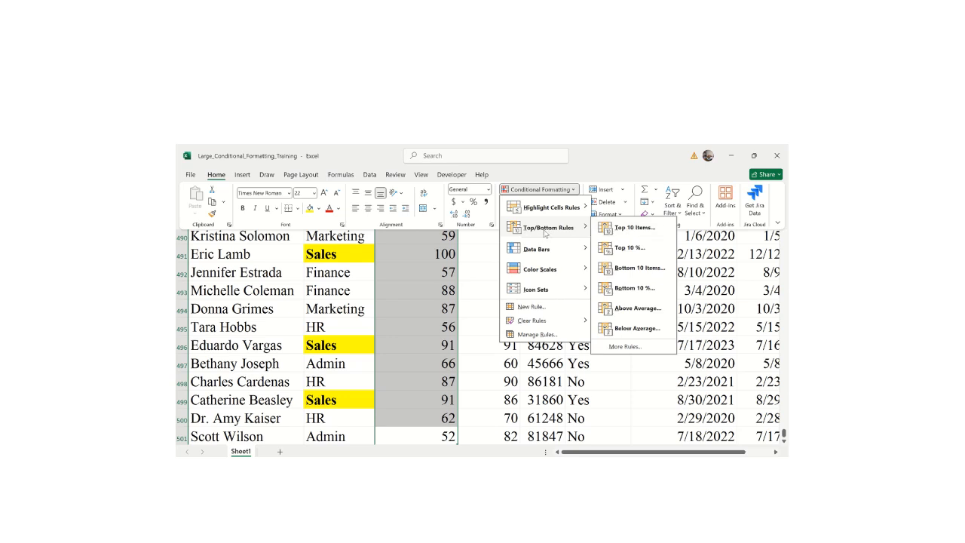
click(632, 228)
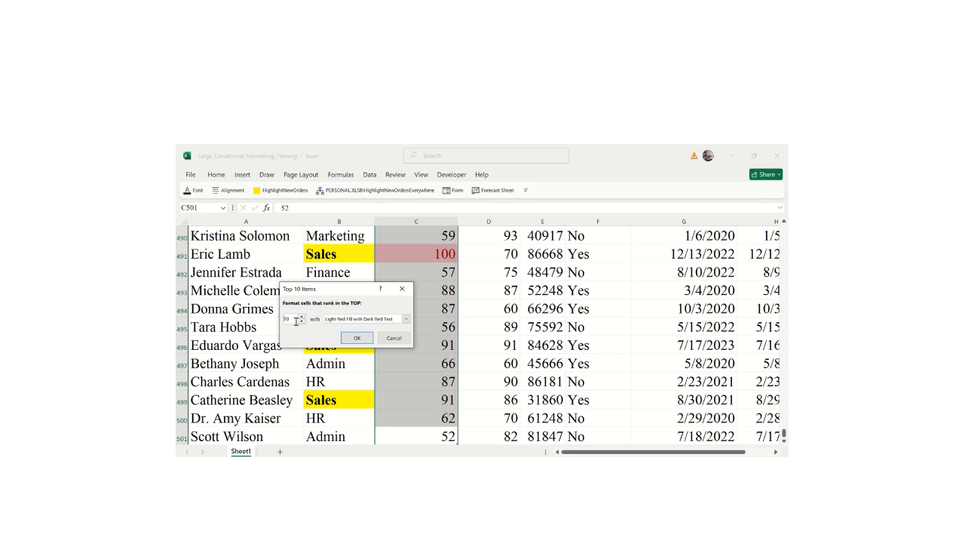
drag(296, 322, 287, 321)
click(302, 317)
double_click(287, 320)
text(100)
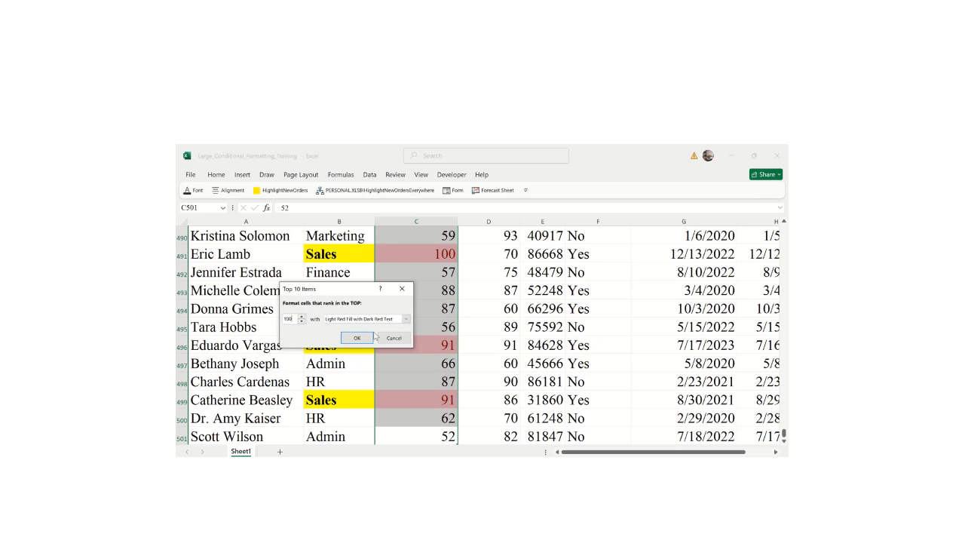
click(405, 321)
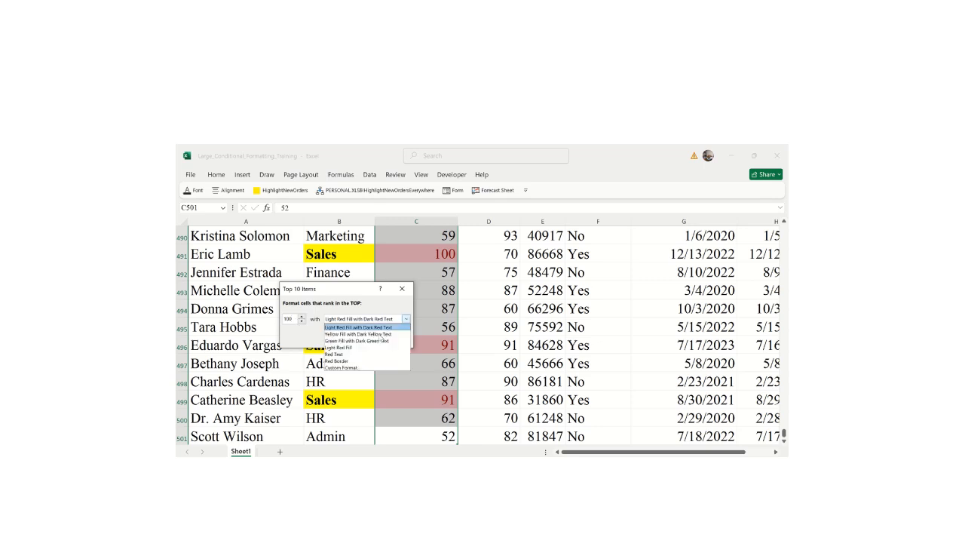
click(341, 334)
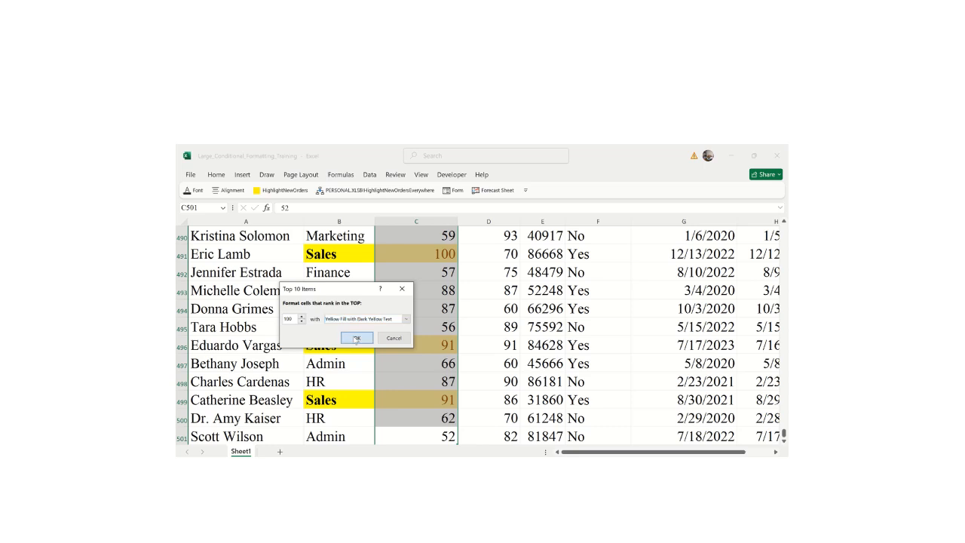
click(356, 337)
- Examine which Performance Scores the top-100 rule highlights, in C491, C496, C499 and further up the column
click(414, 320)
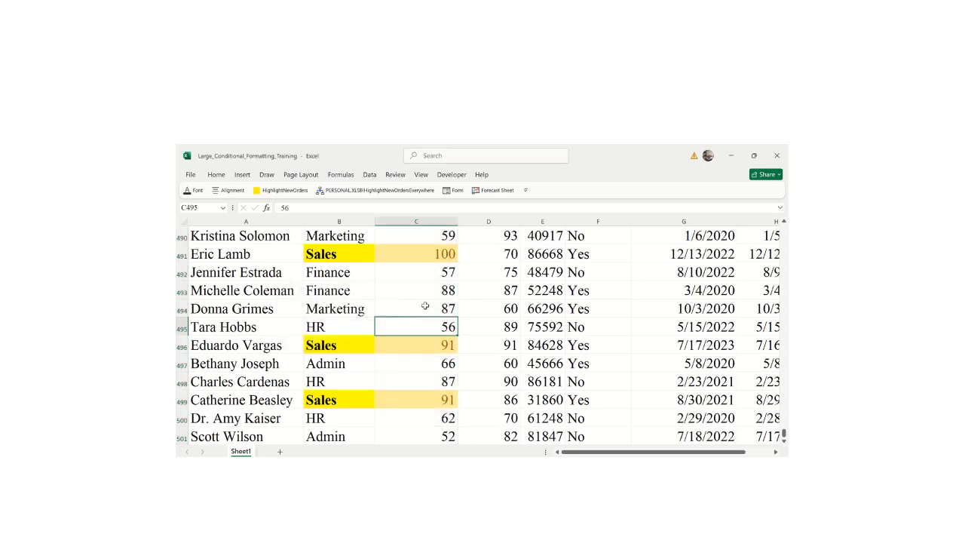
click(437, 254)
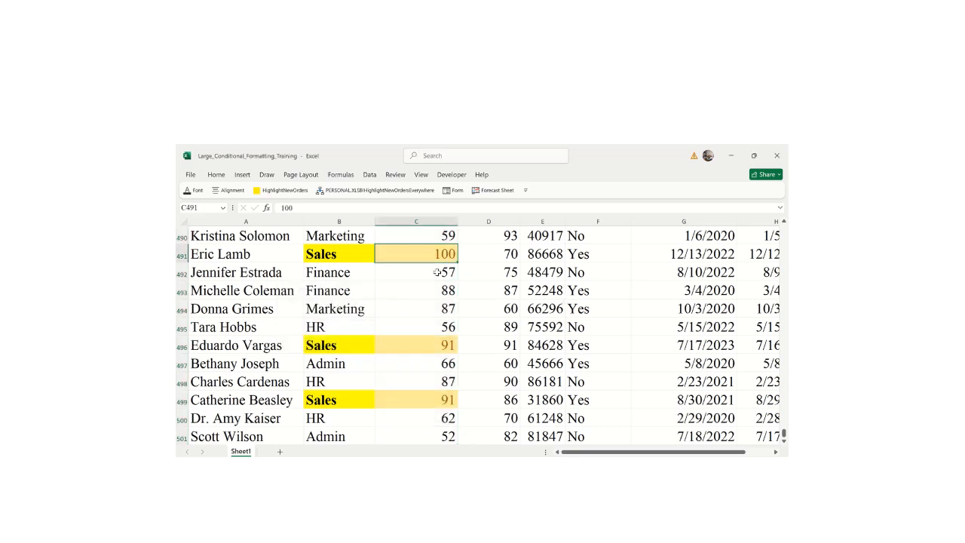
click(427, 345)
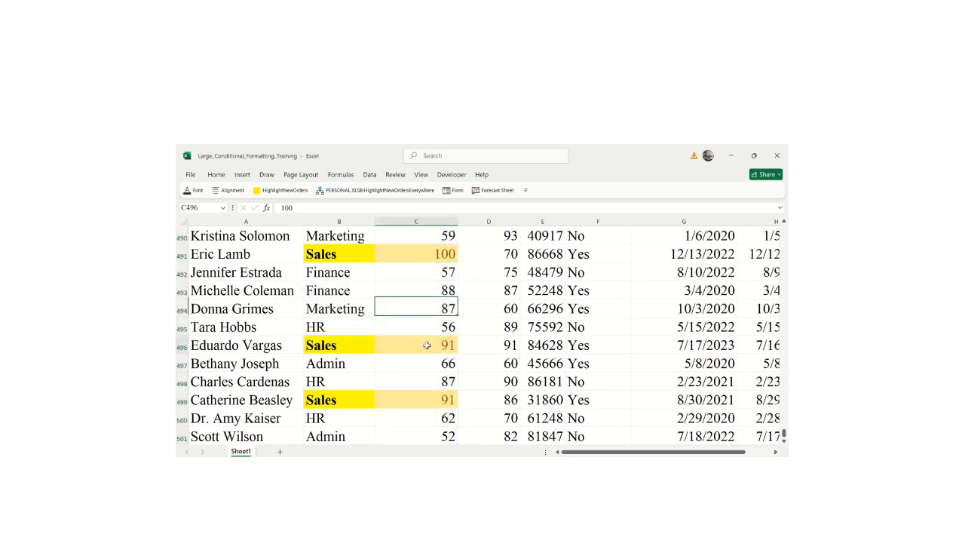
click(433, 399)
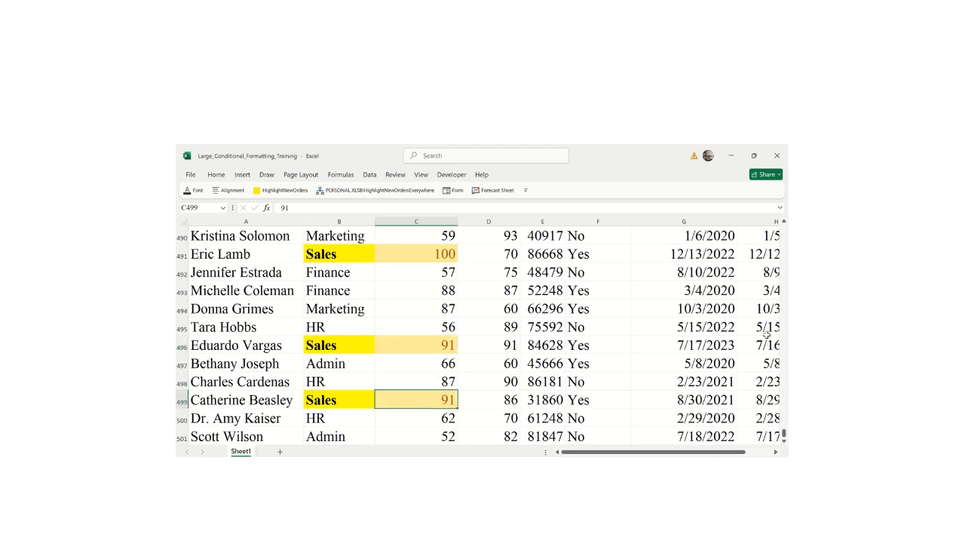
drag(784, 436, 785, 405)
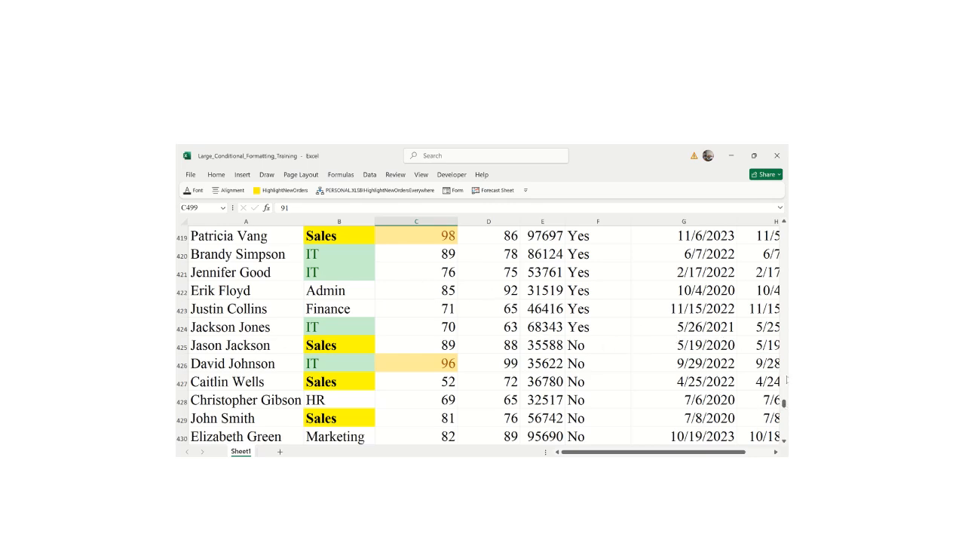
drag(784, 404, 782, 442)
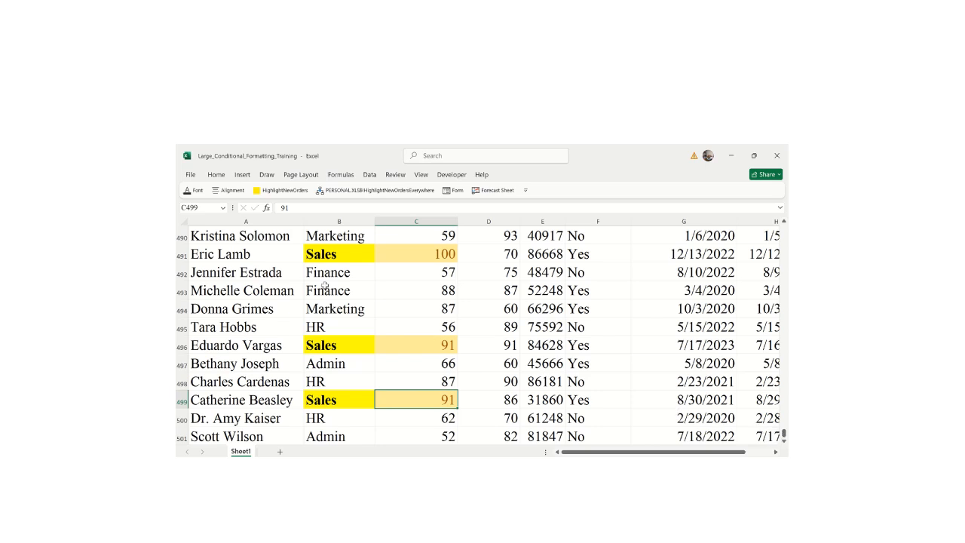
- Undo the top-100 rule and apply a Top 10% rule with an adjusted percentage and Light Red Fill with Dark Red Text to the Performance Scores
key(ctrl+z)
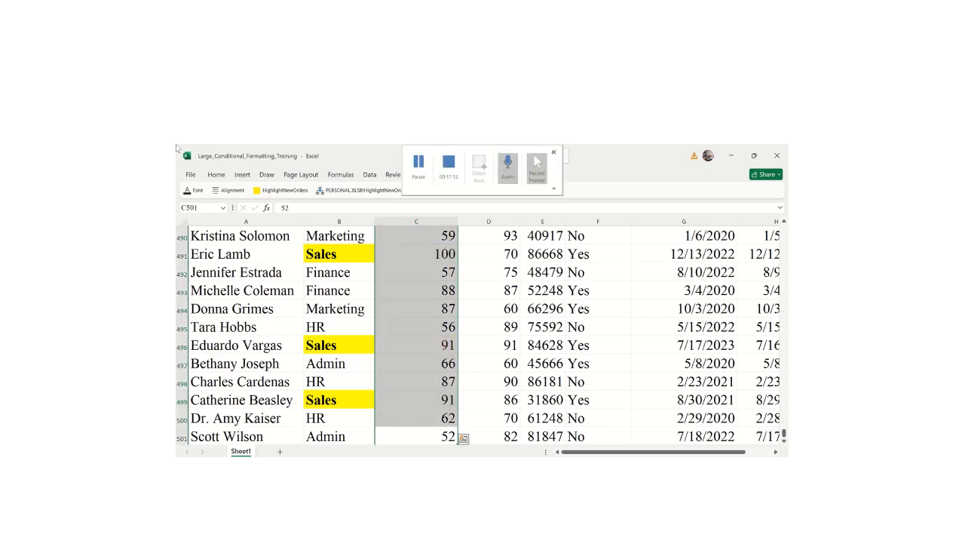
click(217, 175)
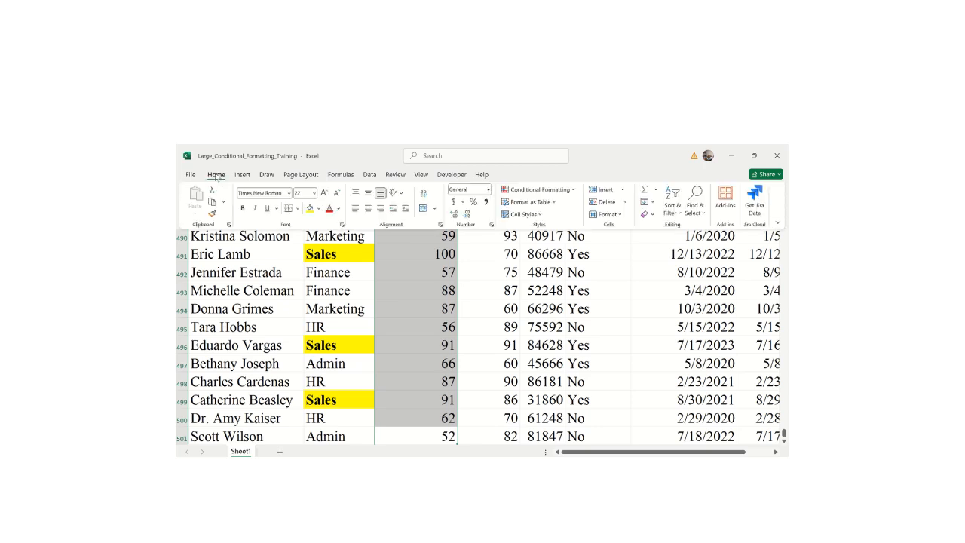
click(528, 192)
mouse_move(562, 229)
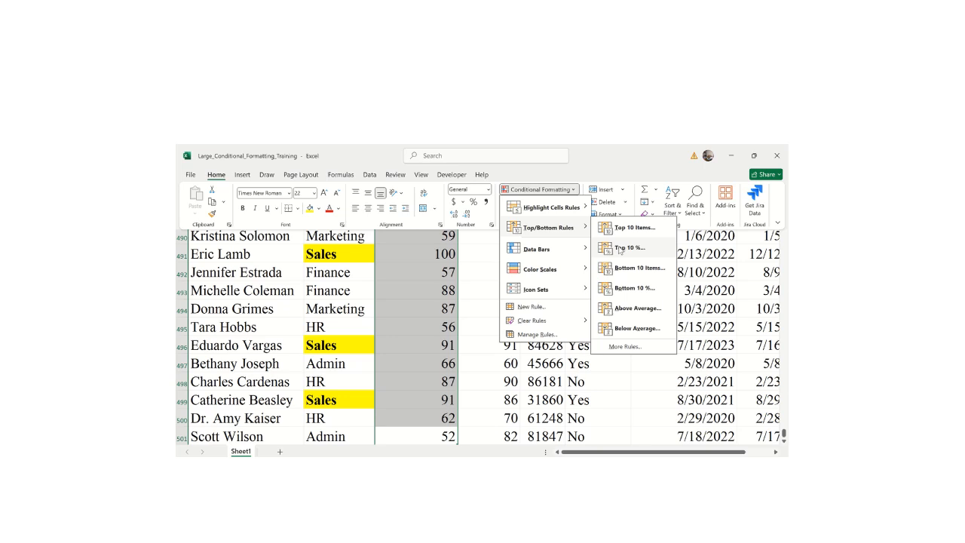
click(620, 250)
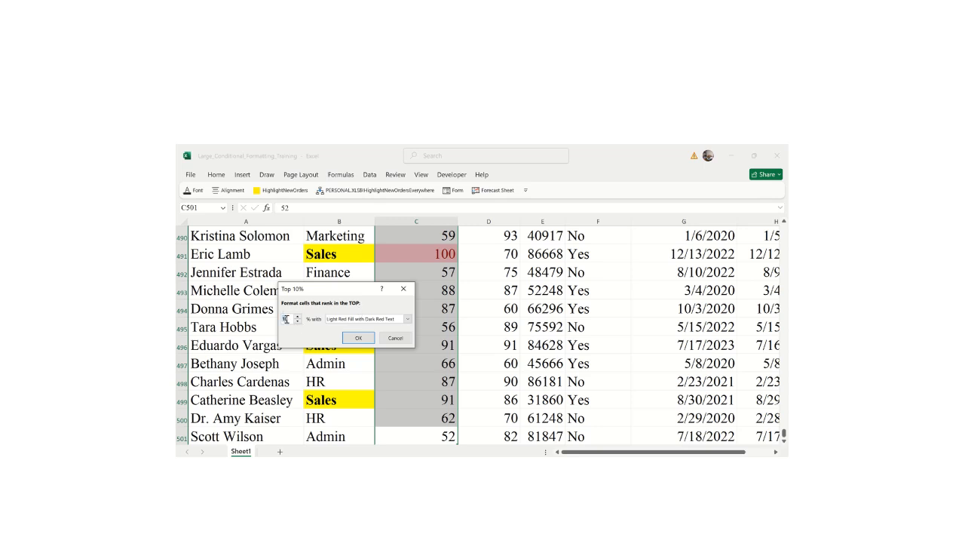
text(0)
key(Return)
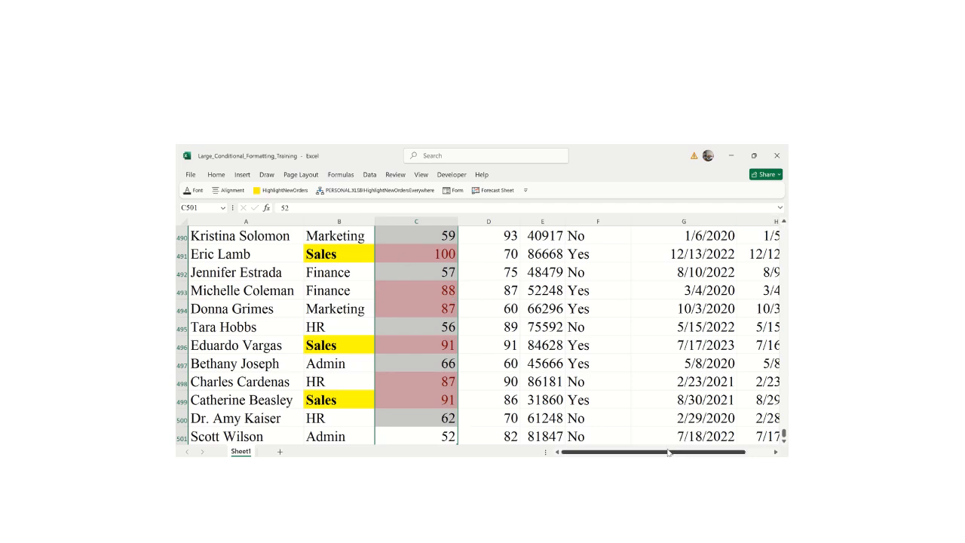
mouse_move(668, 452)
mouse_down()
mouse_move(714, 453)
mouse_move(662, 452)
mouse_up()
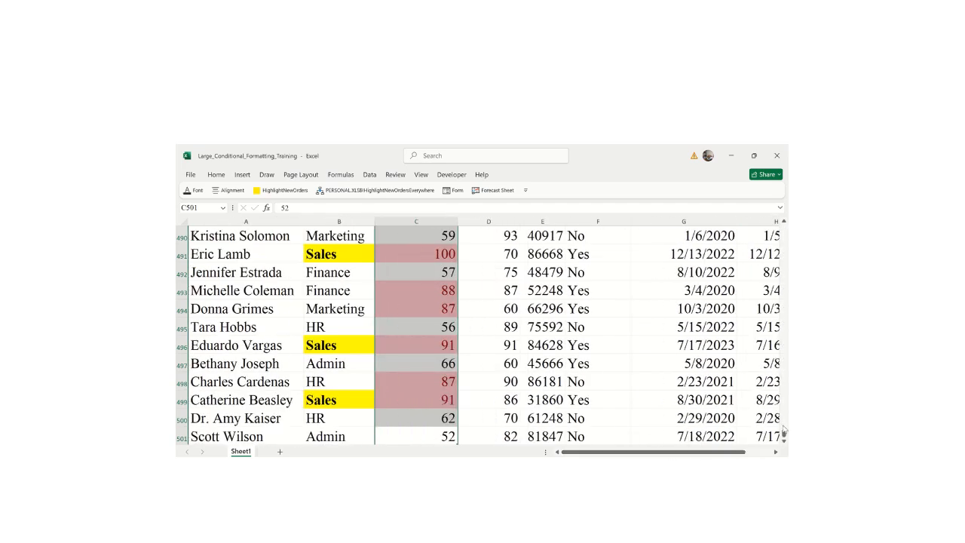
drag(784, 432, 784, 371)
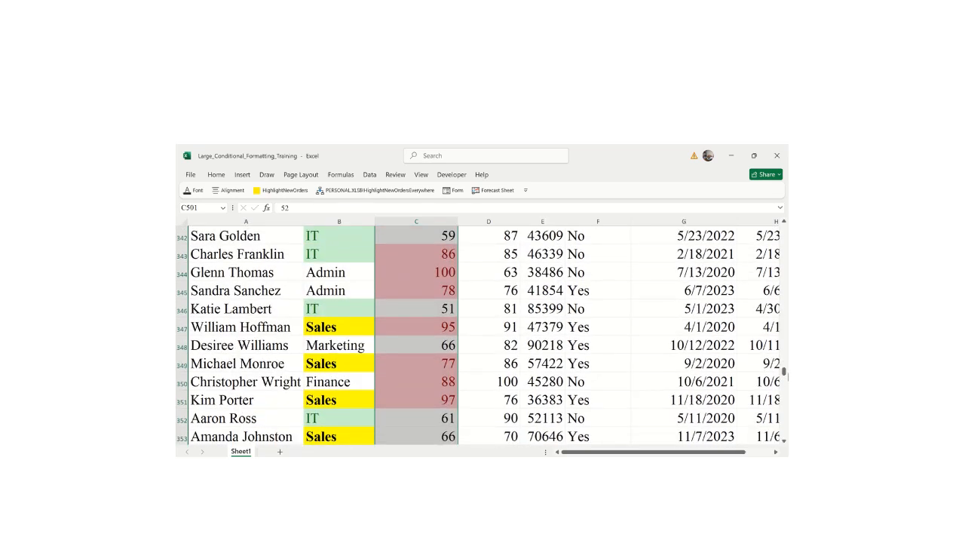
- Undo the top-percentage rule and apply a Bottom 10 Items rule set to 50 items with Red Text to the Performance Scores
key(ctrl+z)
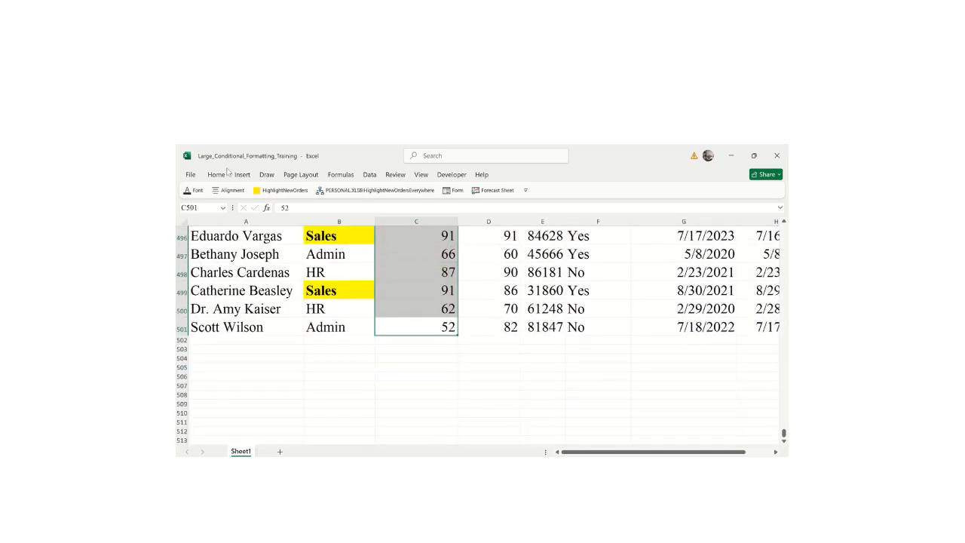
click(216, 175)
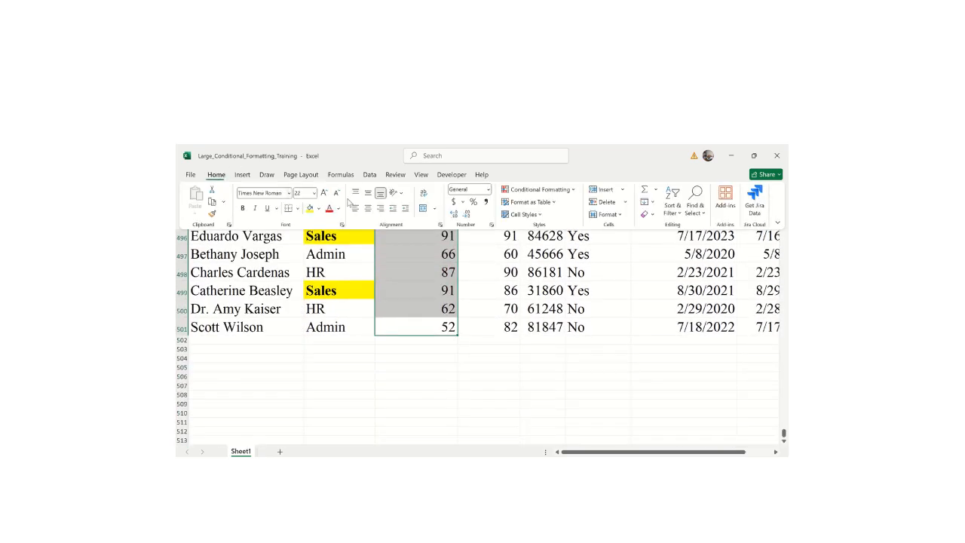
click(537, 190)
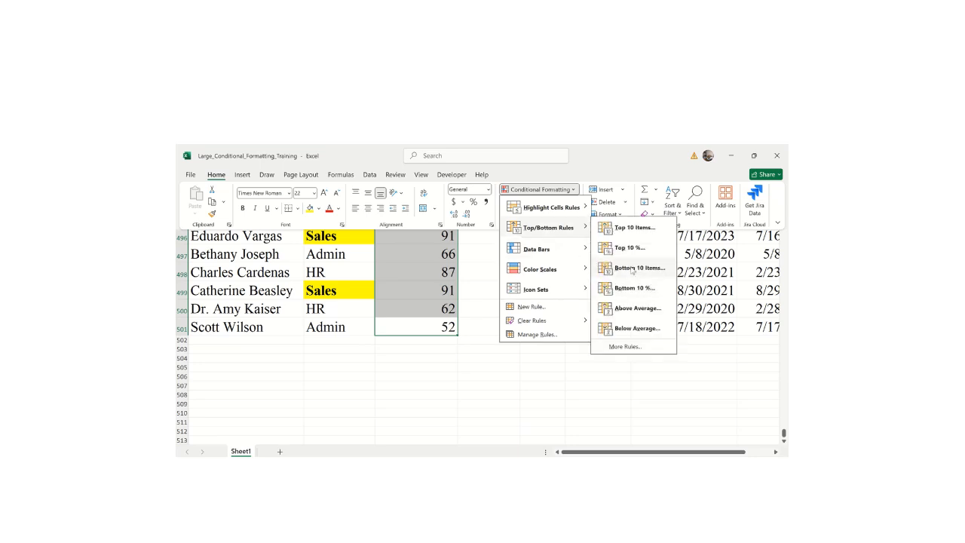
click(632, 271)
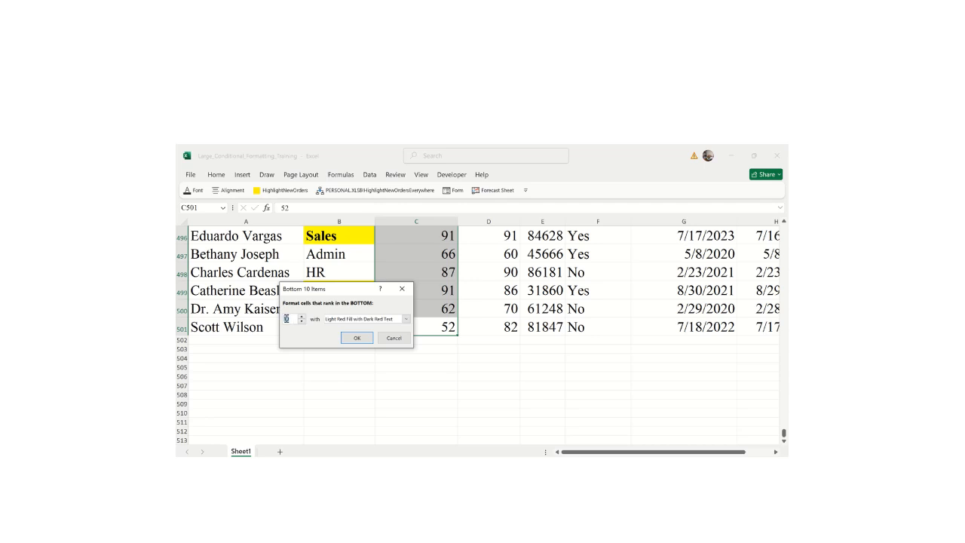
text(50)
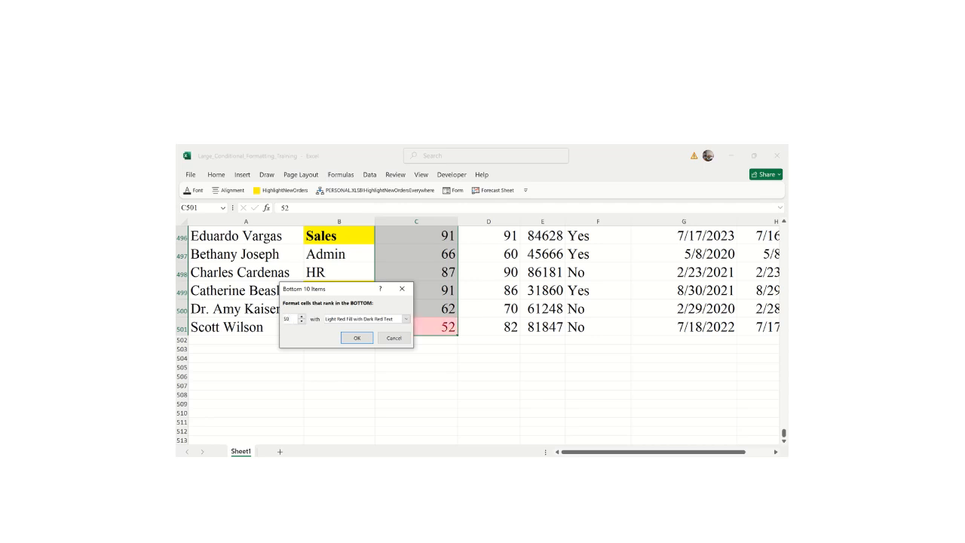
click(405, 319)
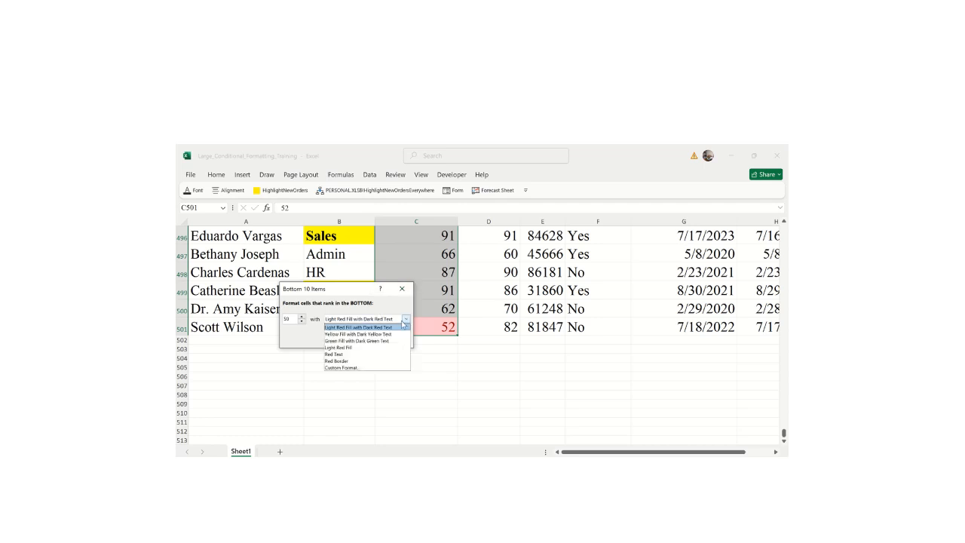
click(345, 353)
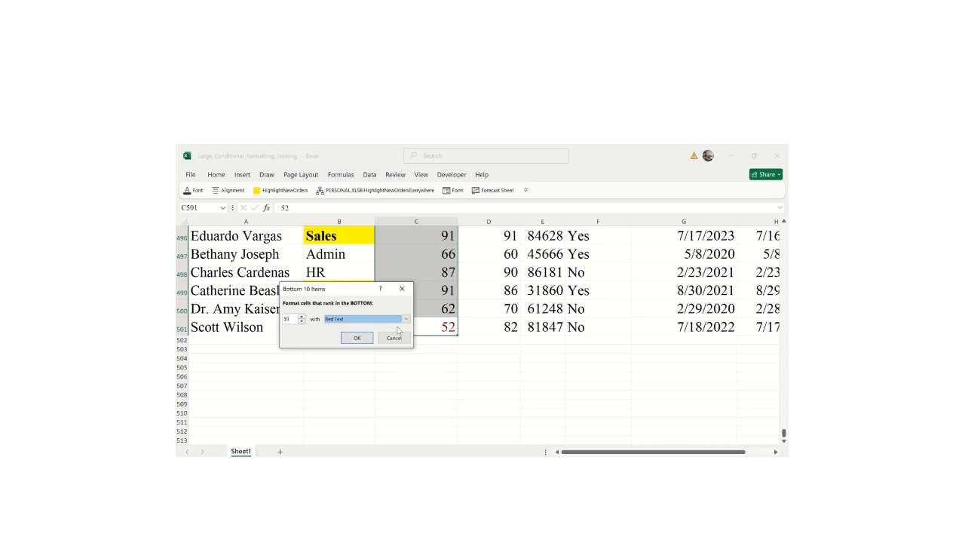
click(352, 337)
- Examine which Performance Scores the bottom-50 rule marks, checking C501, C474, C375, C256, C254, C252, C248 and C235
click(429, 327)
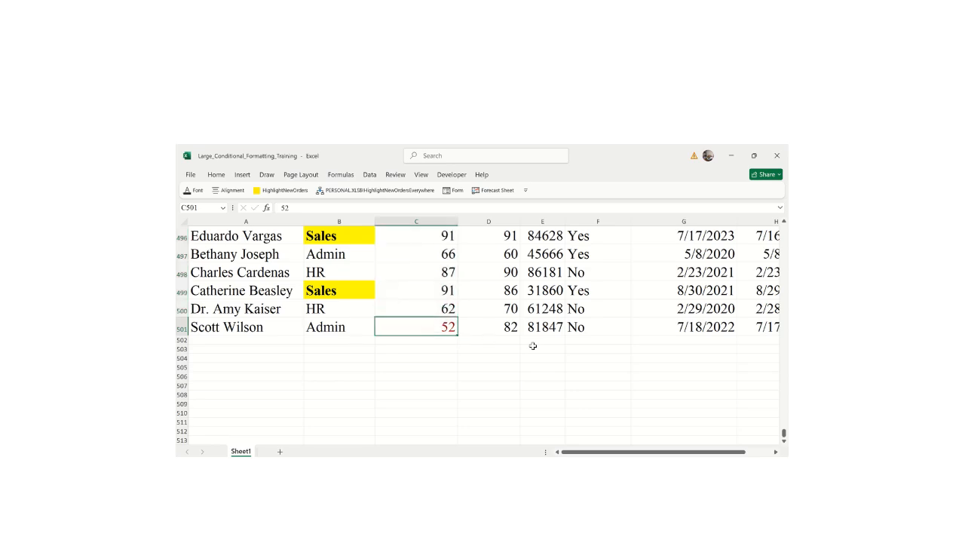
drag(785, 432, 784, 421)
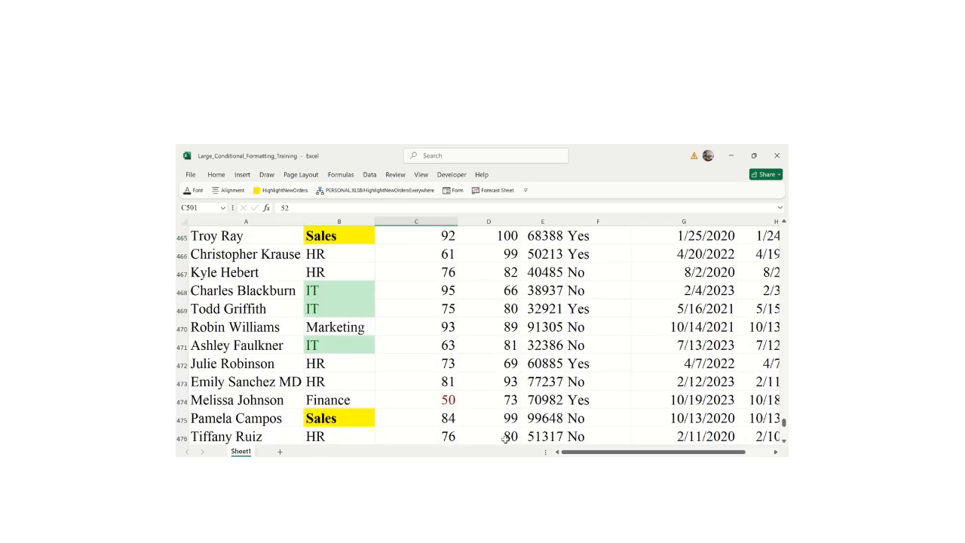
click(442, 401)
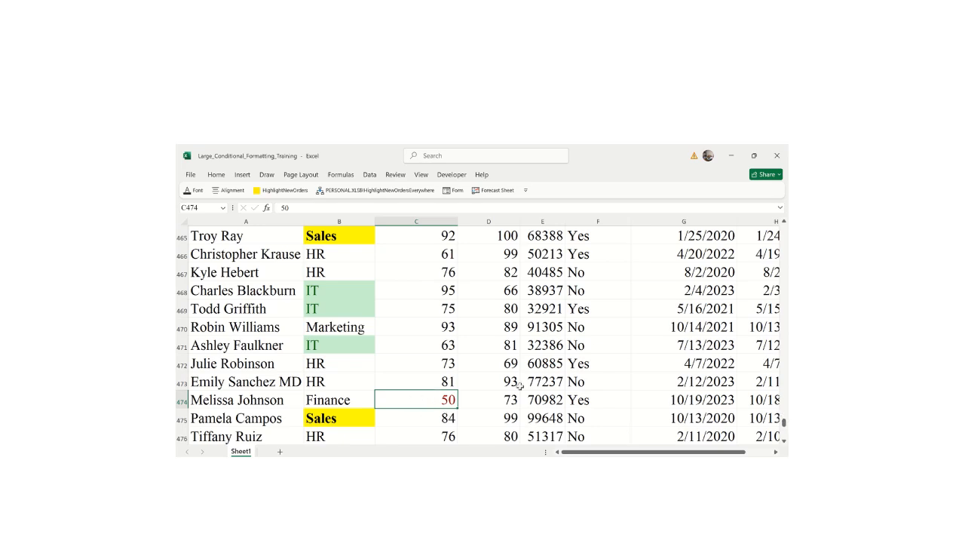
drag(784, 420, 784, 383)
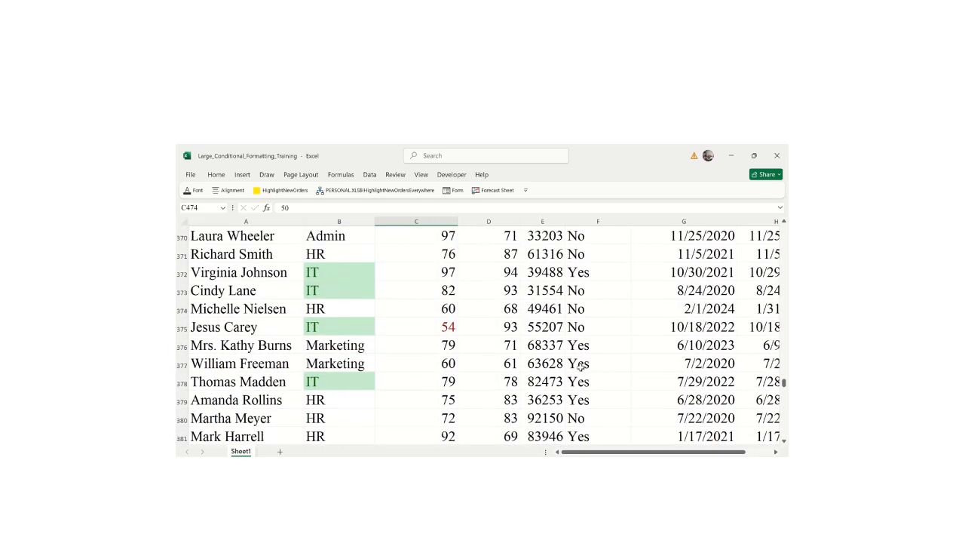
click(446, 329)
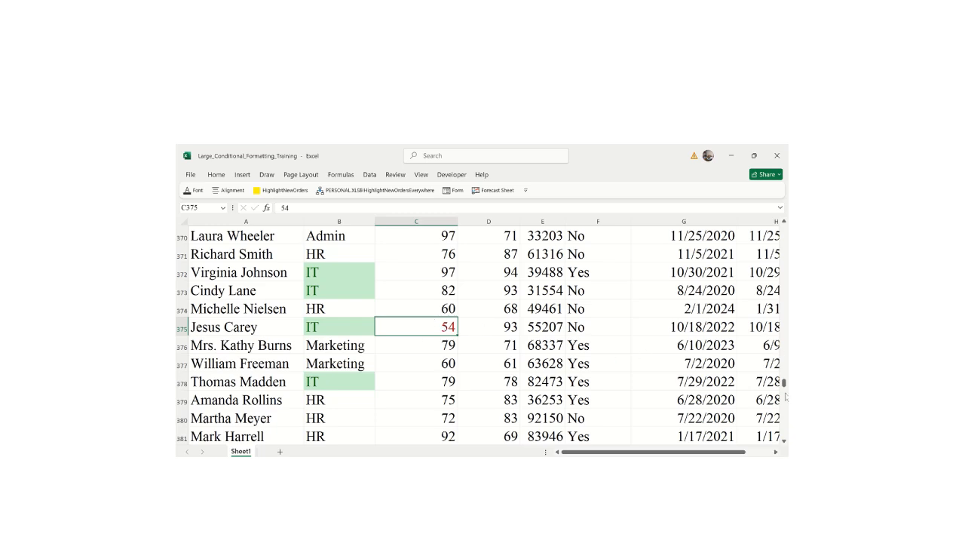
drag(784, 383, 782, 337)
scroll(782, 337, up, 5)
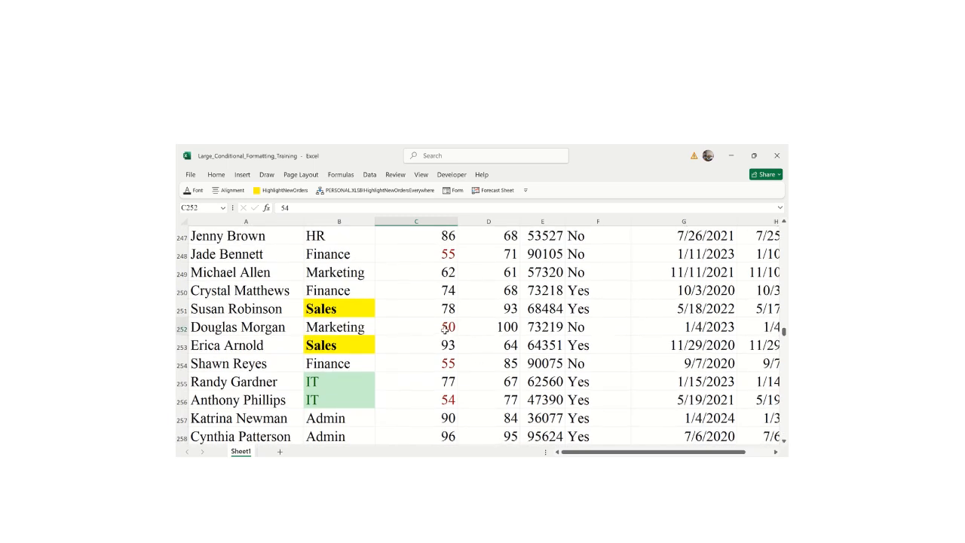
click(445, 330)
click(448, 402)
click(446, 363)
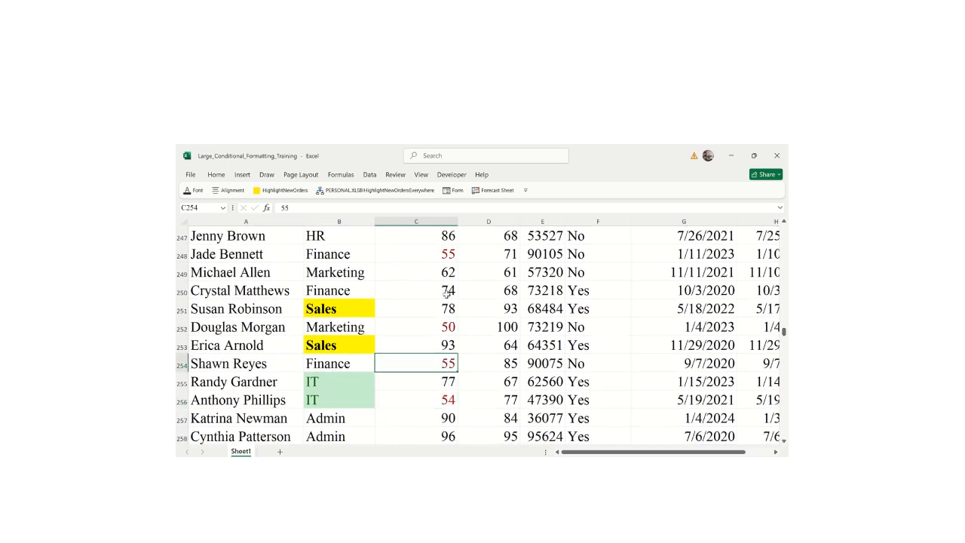
click(443, 327)
click(443, 250)
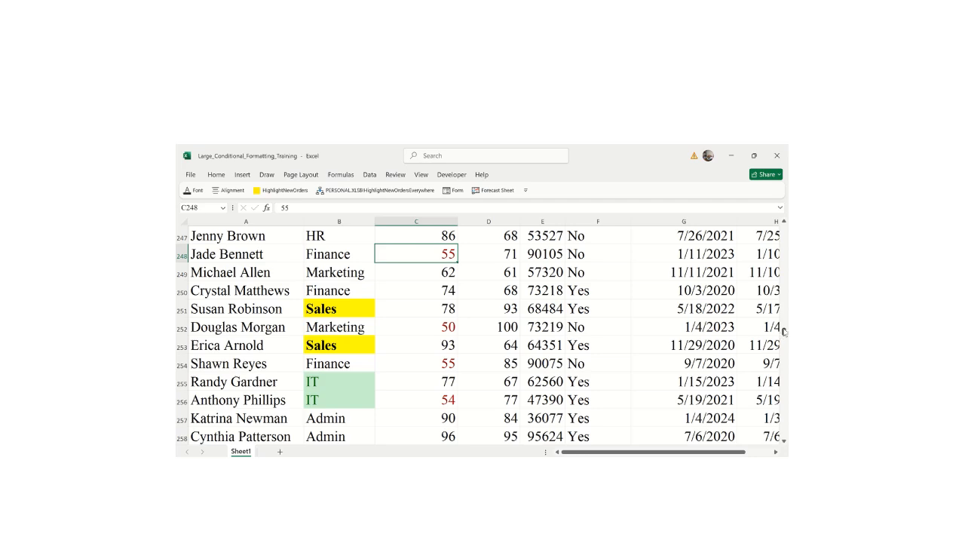
scroll(785, 331, up, 5)
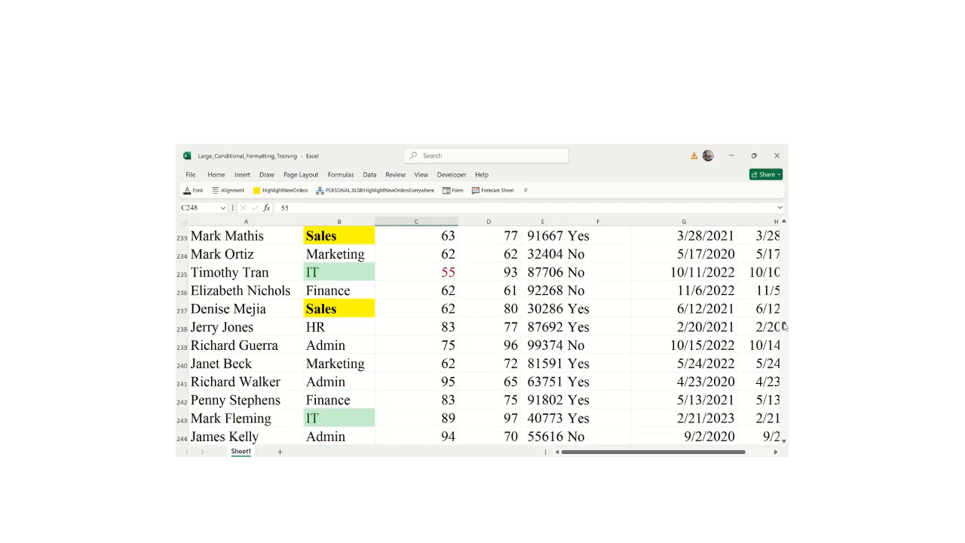
click(438, 273)
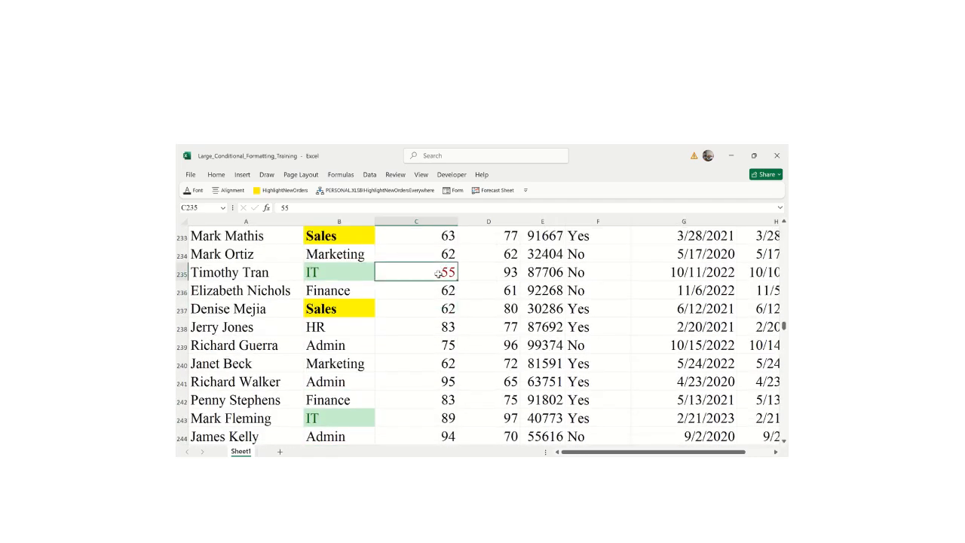
- Undo the bottom-50 rule and have the whole Performance Score range selected again
click(216, 175)
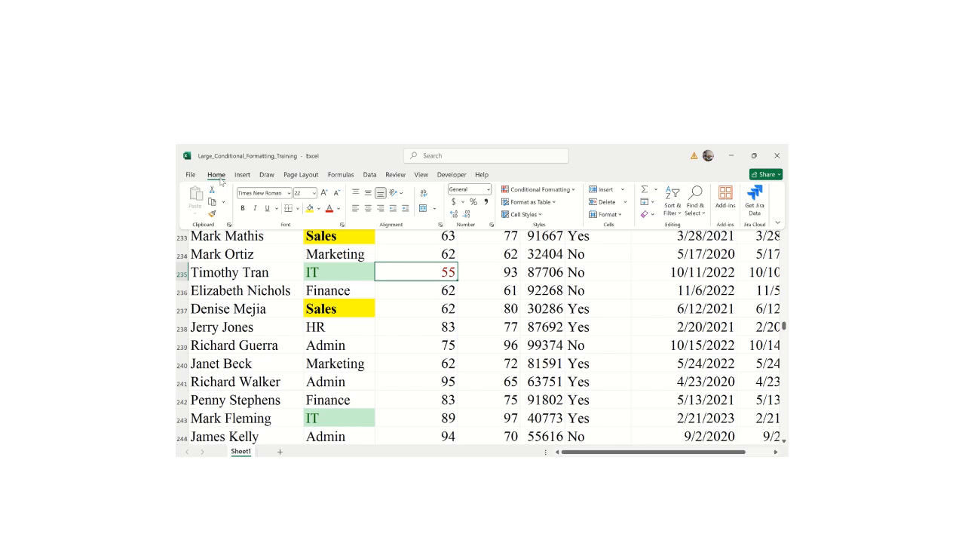
click(403, 362)
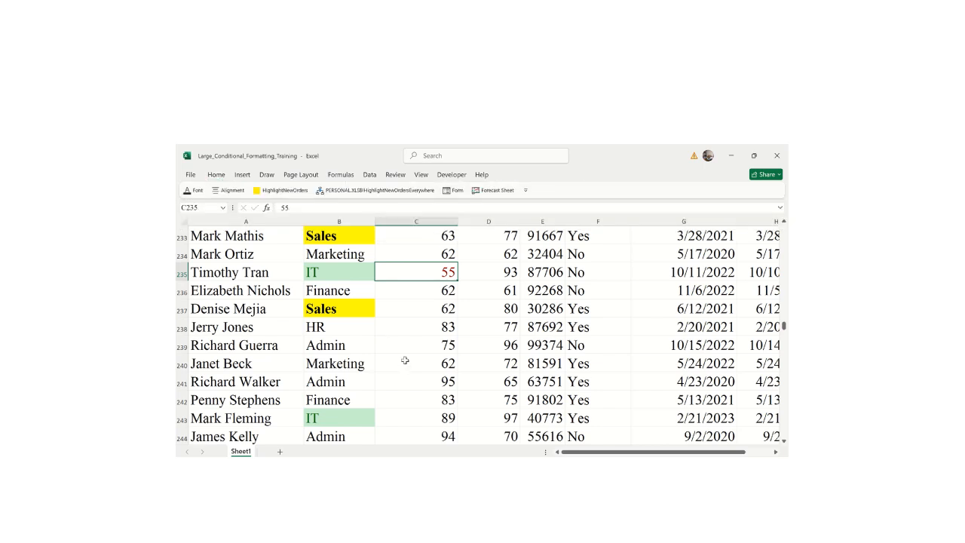
key(ctrl+Down)
key(ctrl+shift+Up)
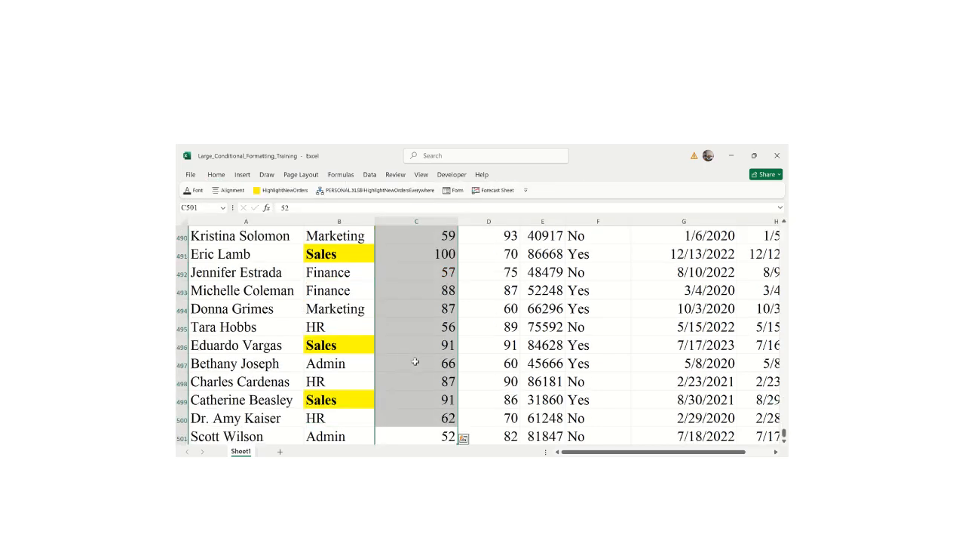
- Apply an Above Average conditional formatting rule with a custom light blue fill to the selected Performance Scores
click(216, 175)
click(532, 190)
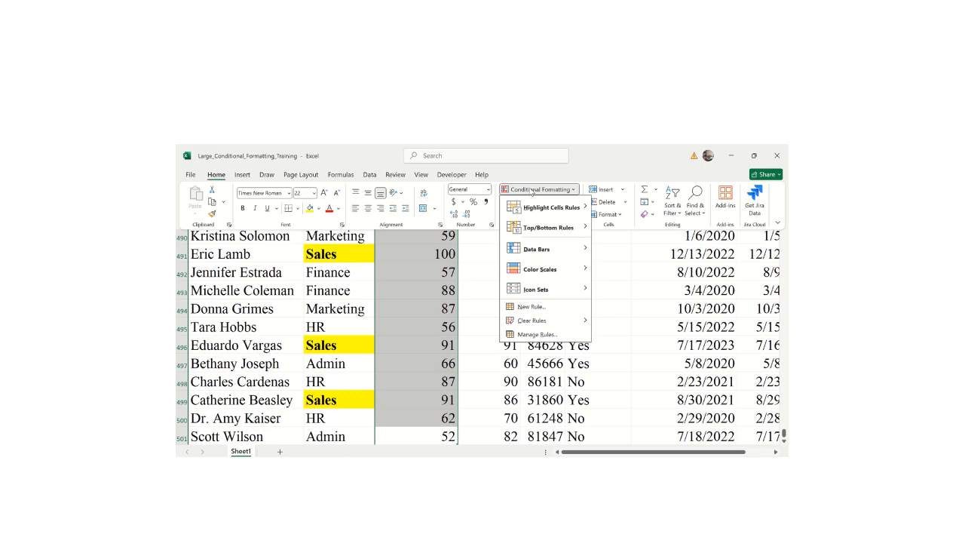
mouse_move(549, 230)
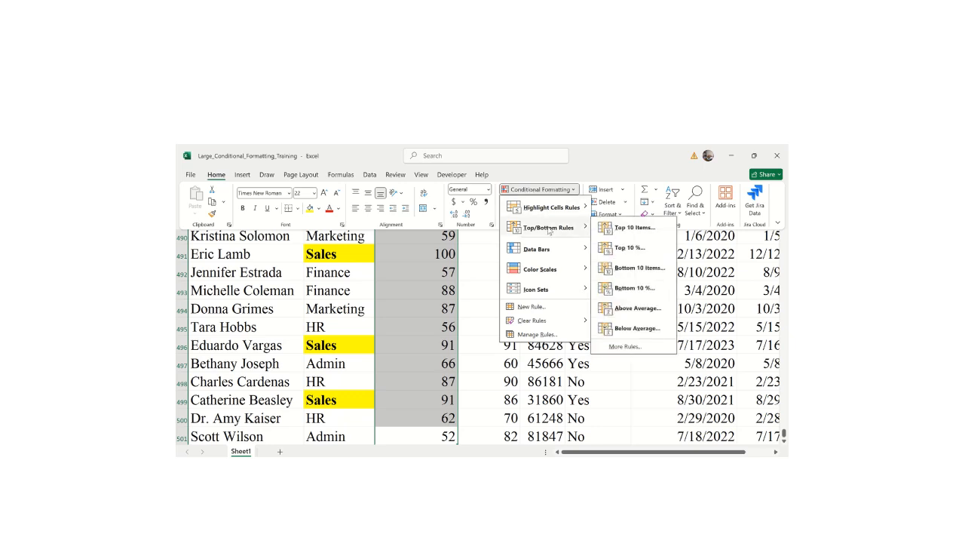
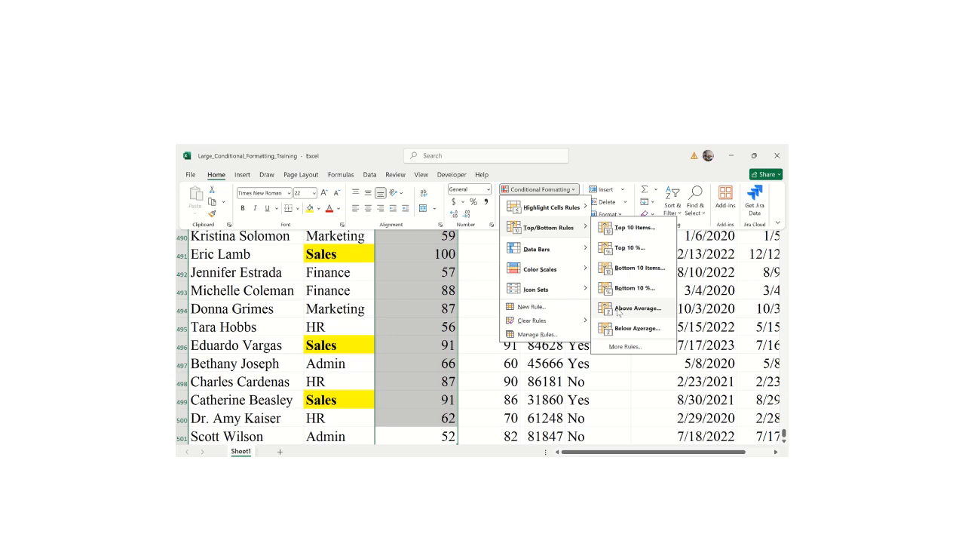
click(626, 308)
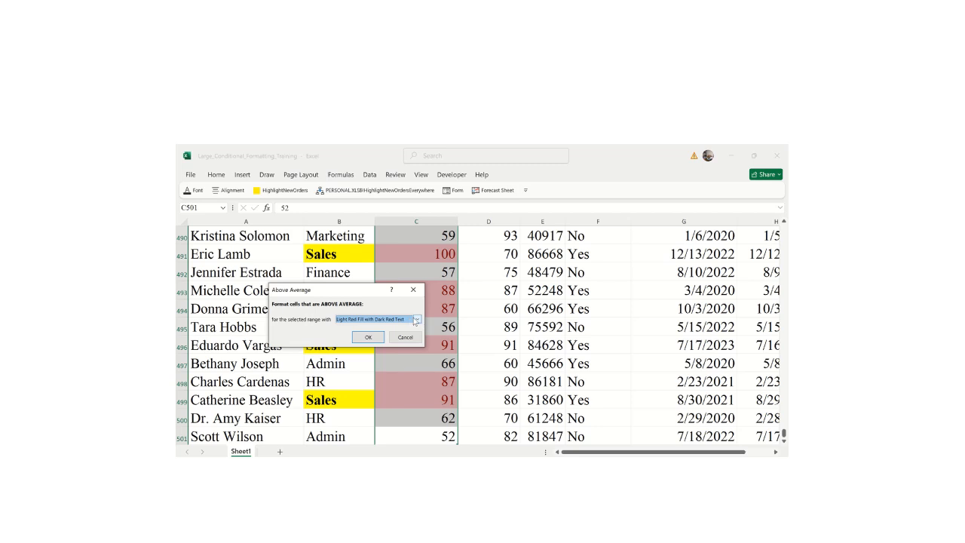
click(416, 320)
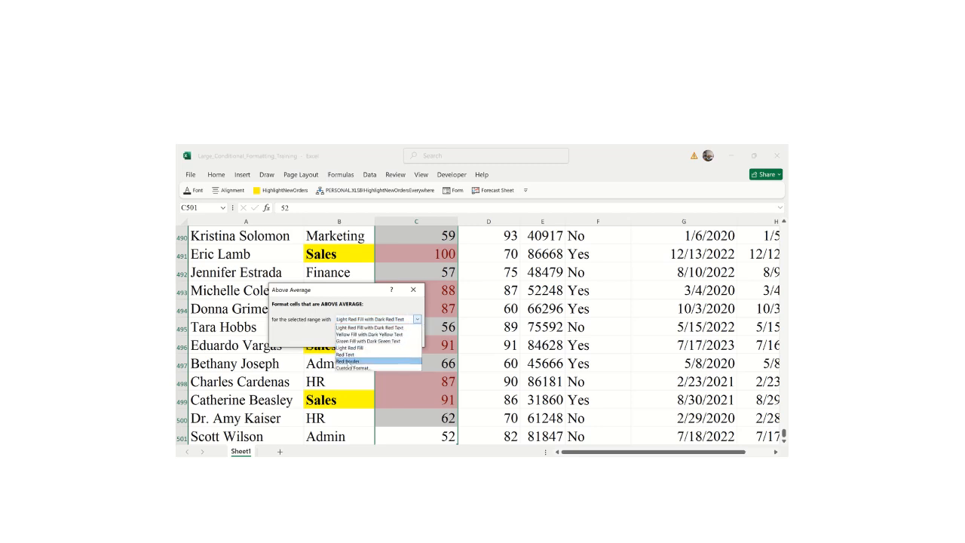
click(348, 369)
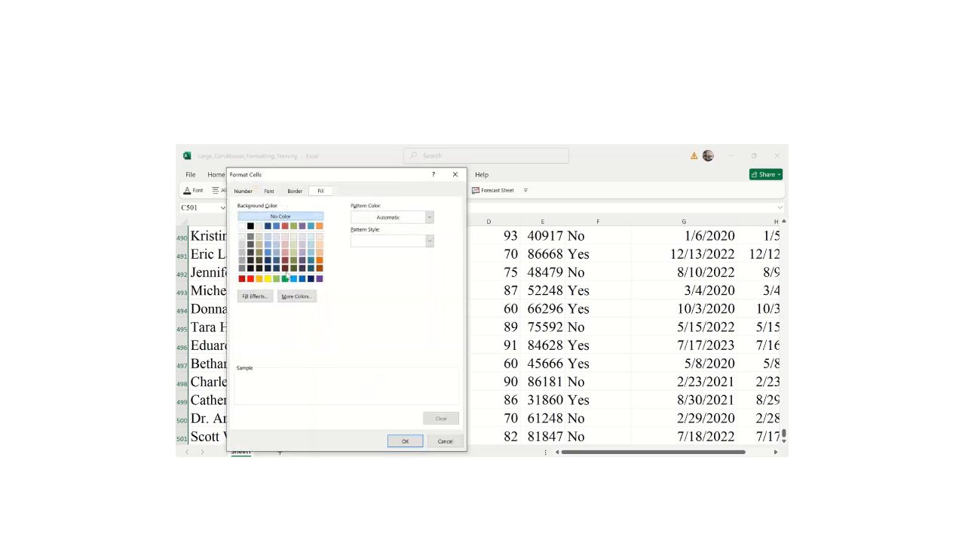
click(292, 278)
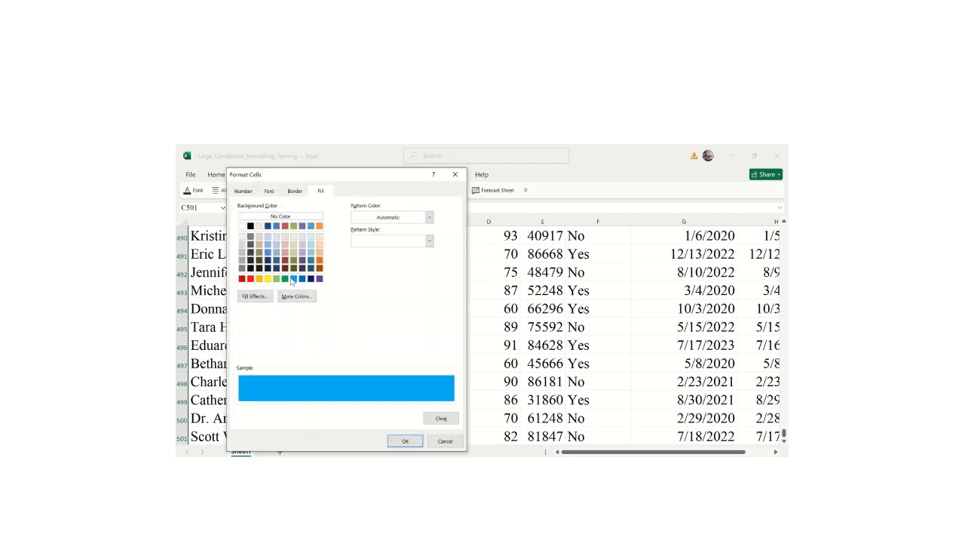
click(407, 442)
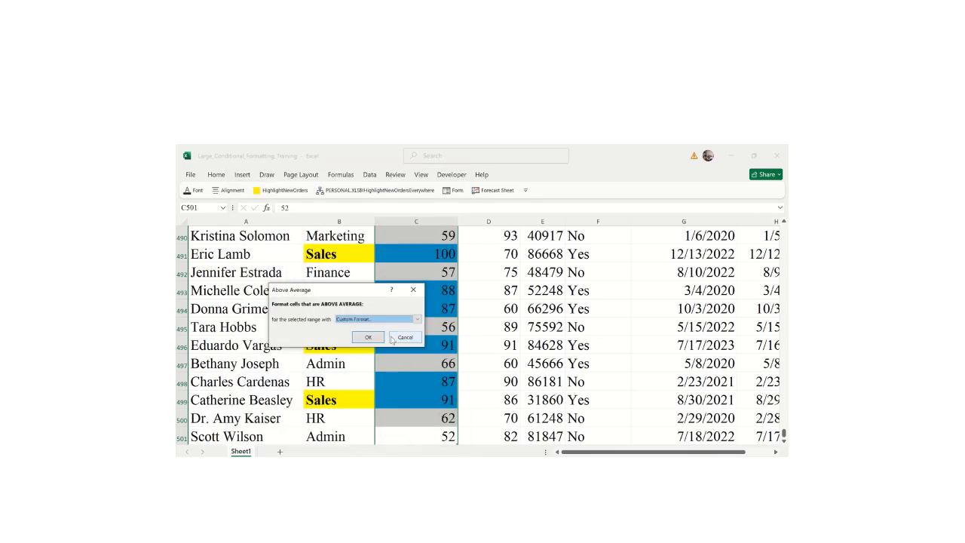
click(368, 337)
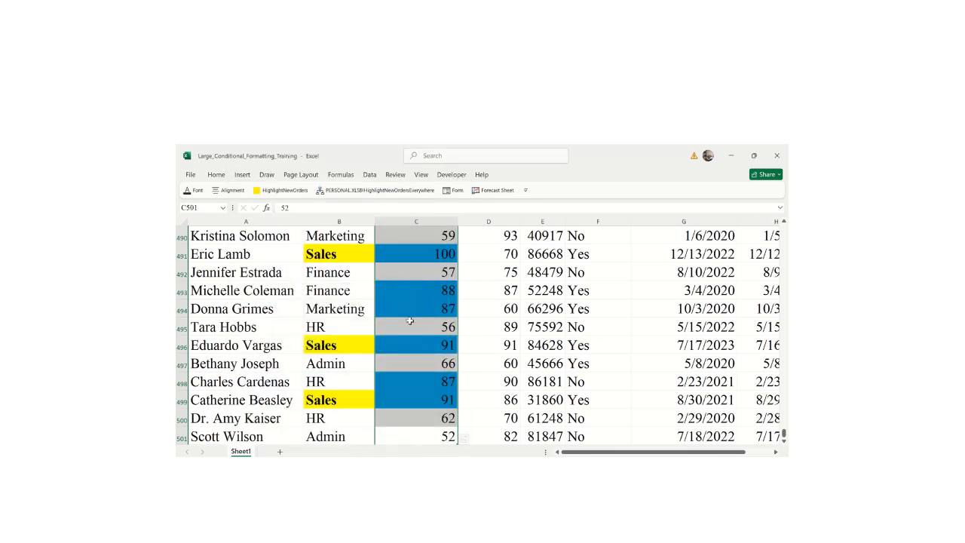
- Examine which Performance Scores the above-average rule marks, from the last rows up to the table's start and back
click(408, 319)
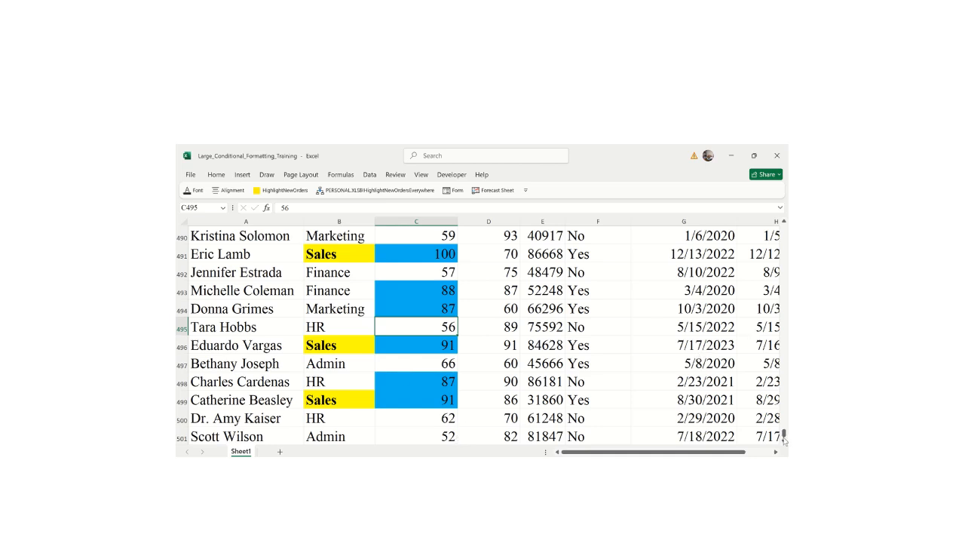
scroll(788, 414, down, 2)
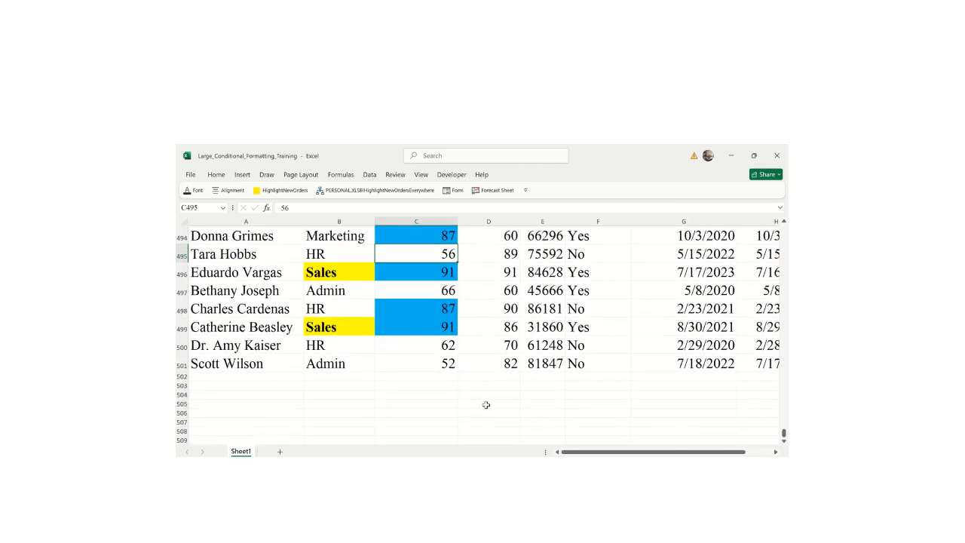
click(415, 377)
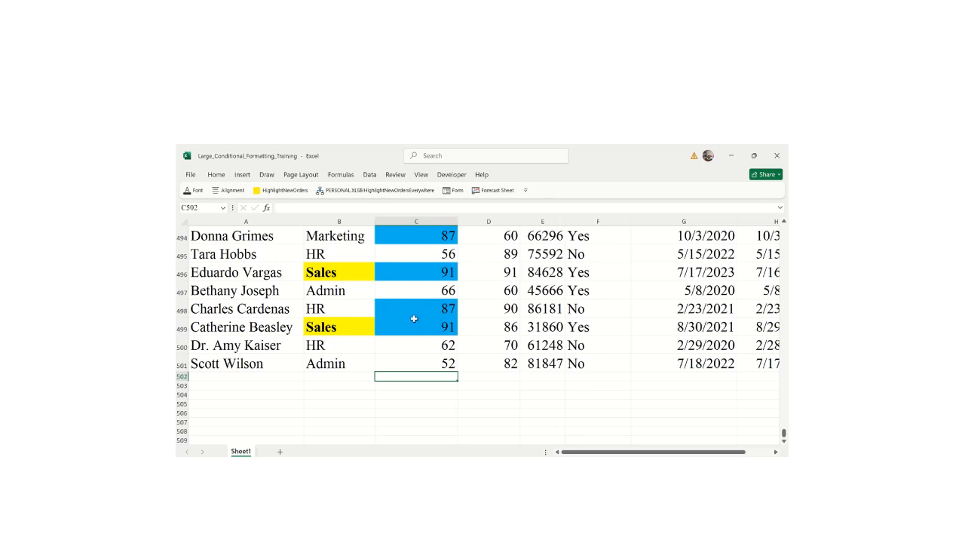
click(438, 348)
click(447, 298)
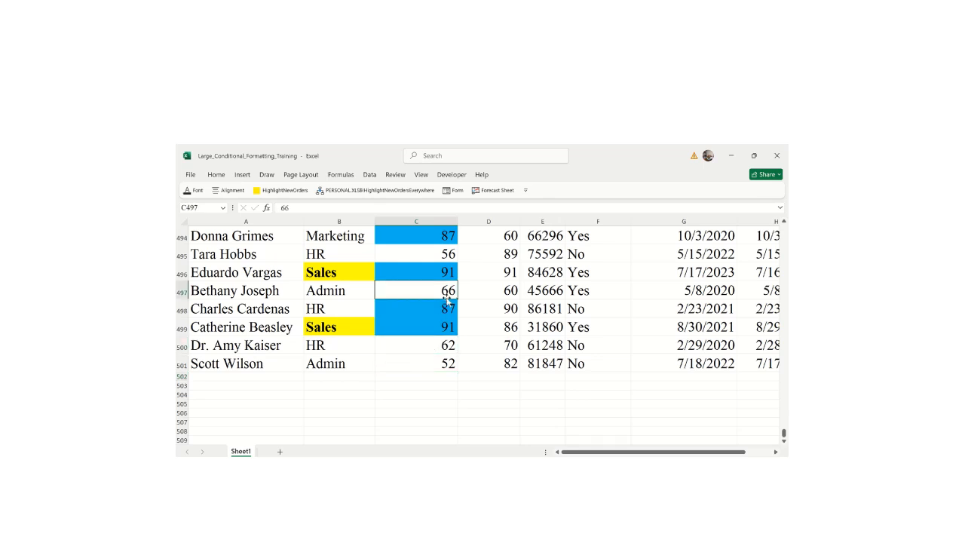
drag(784, 435, 784, 415)
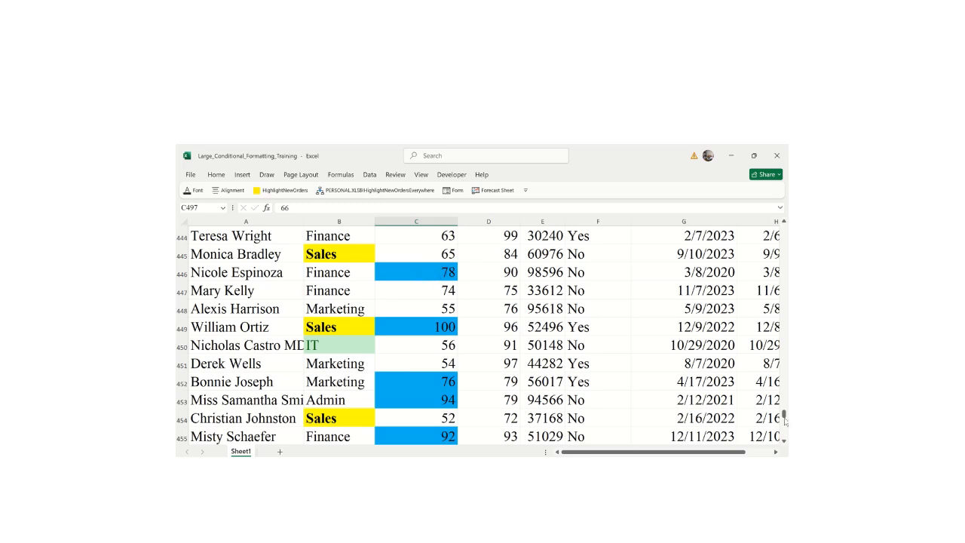
drag(784, 414, 787, 230)
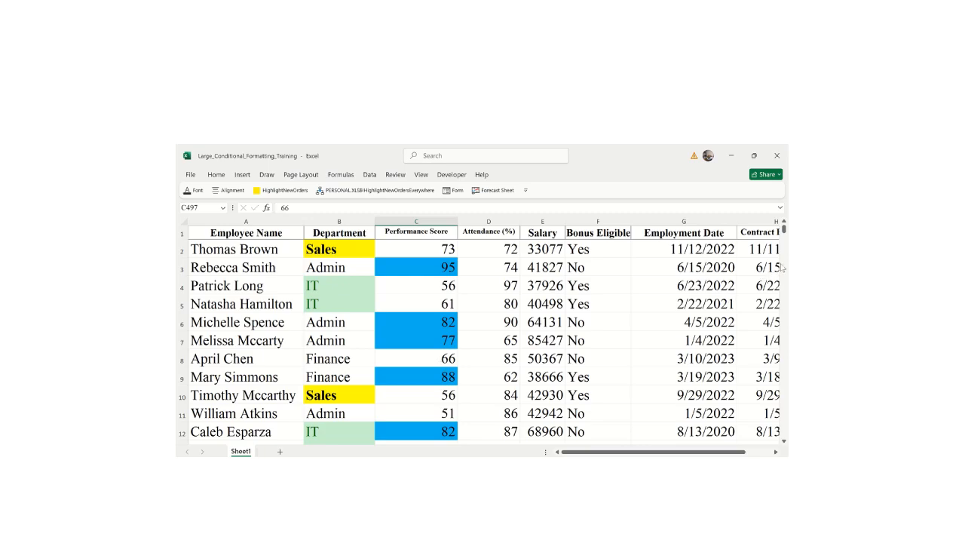
drag(784, 229, 762, 451)
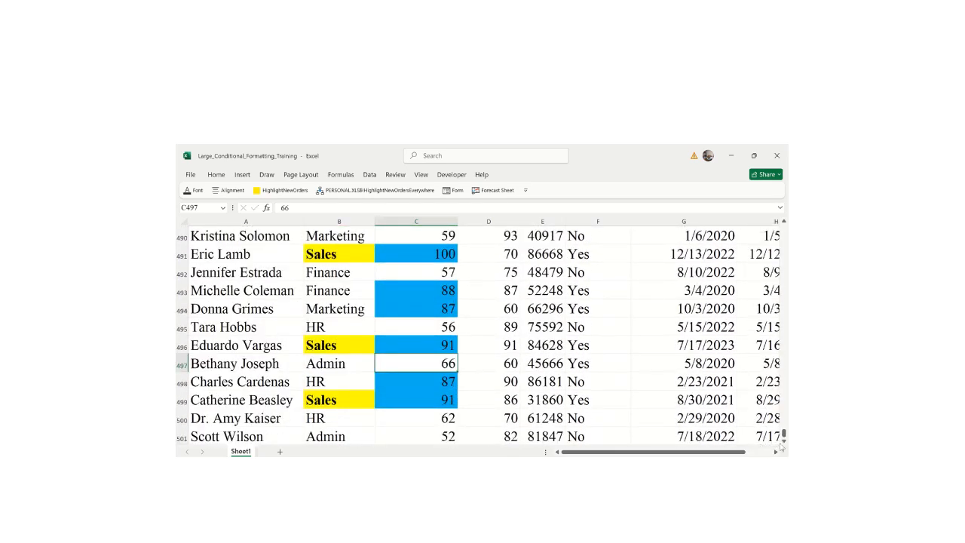
scroll(781, 447, down, 1)
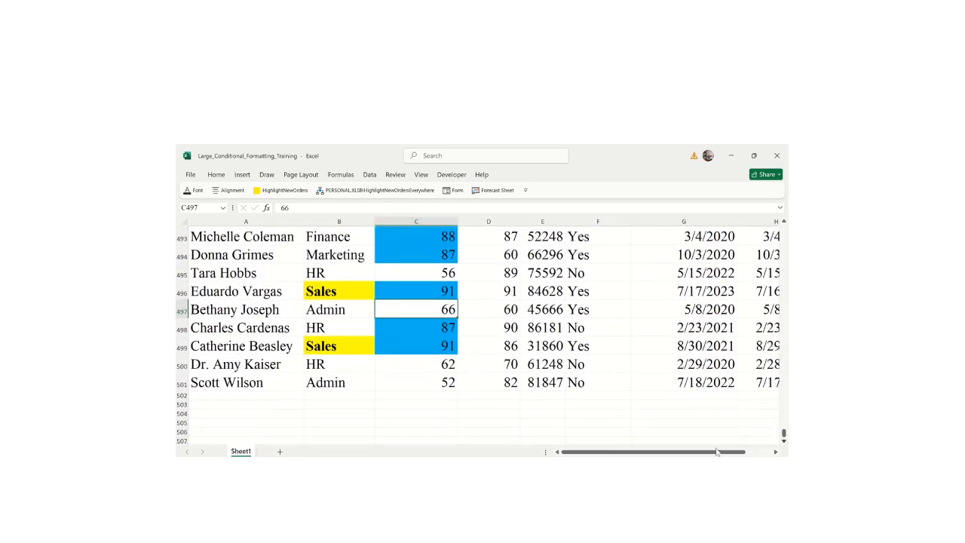
- Calculate the average of the Performance Scores C2:C501 in cell C502
click(396, 403)
click(381, 392)
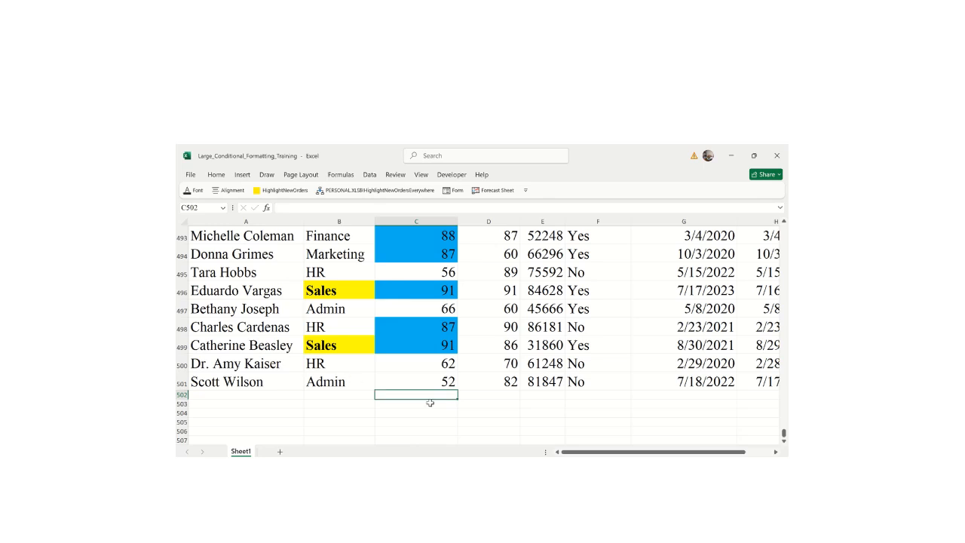
click(215, 175)
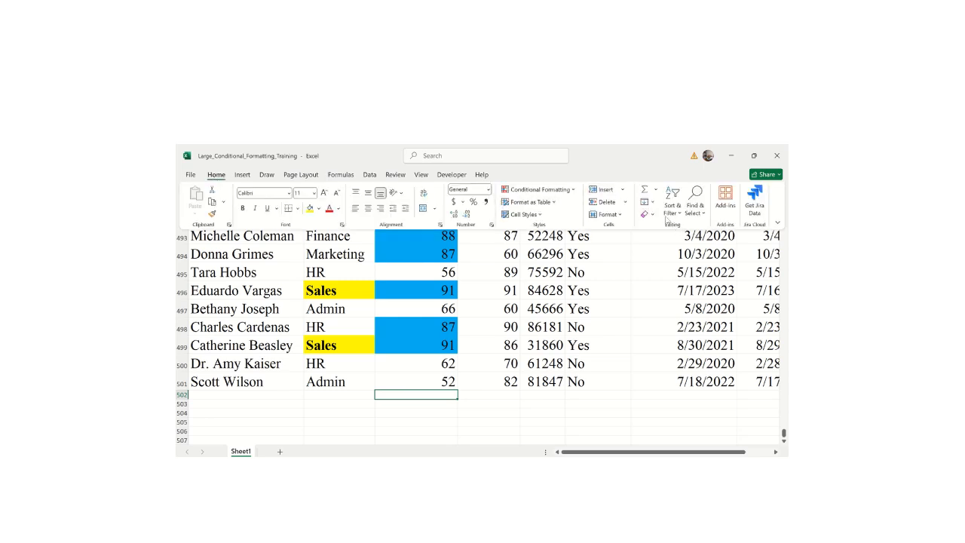
click(657, 190)
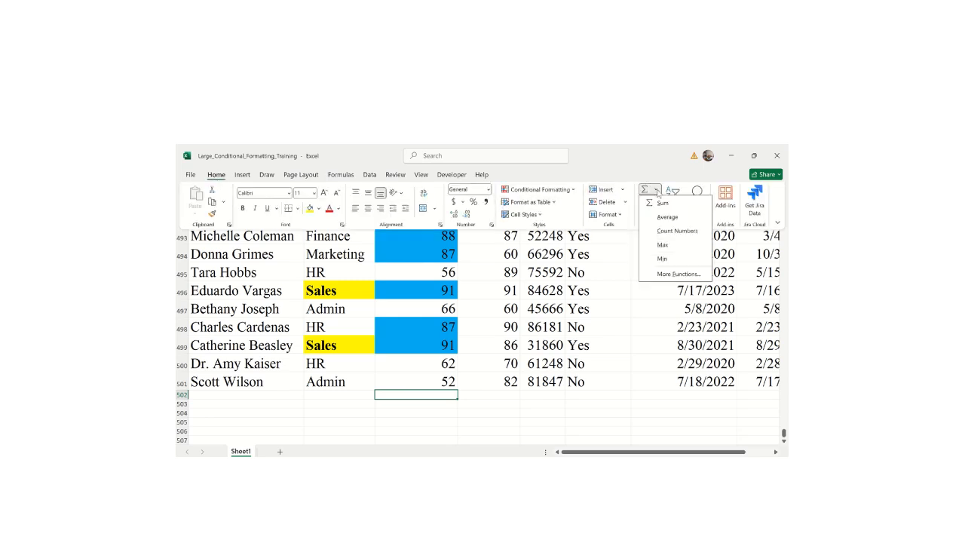
click(660, 217)
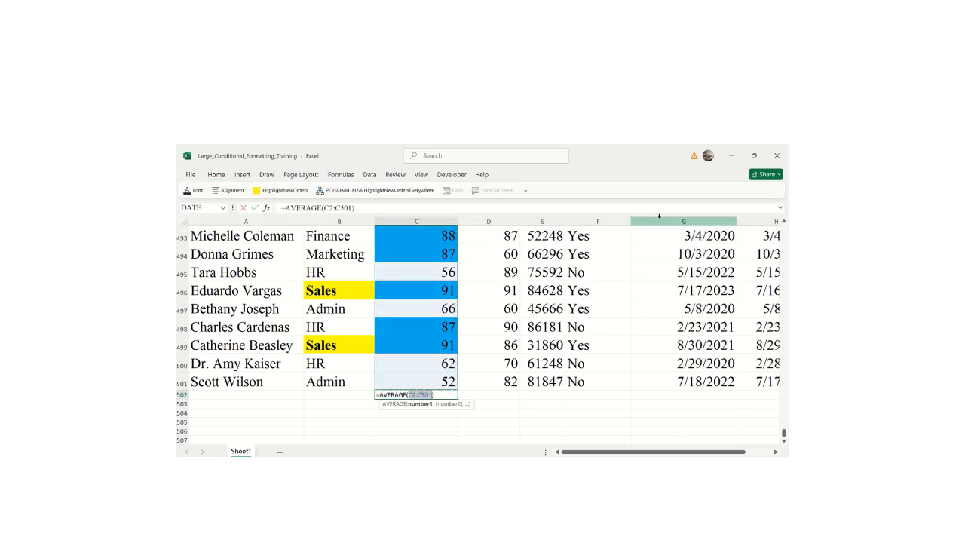
key(Return)
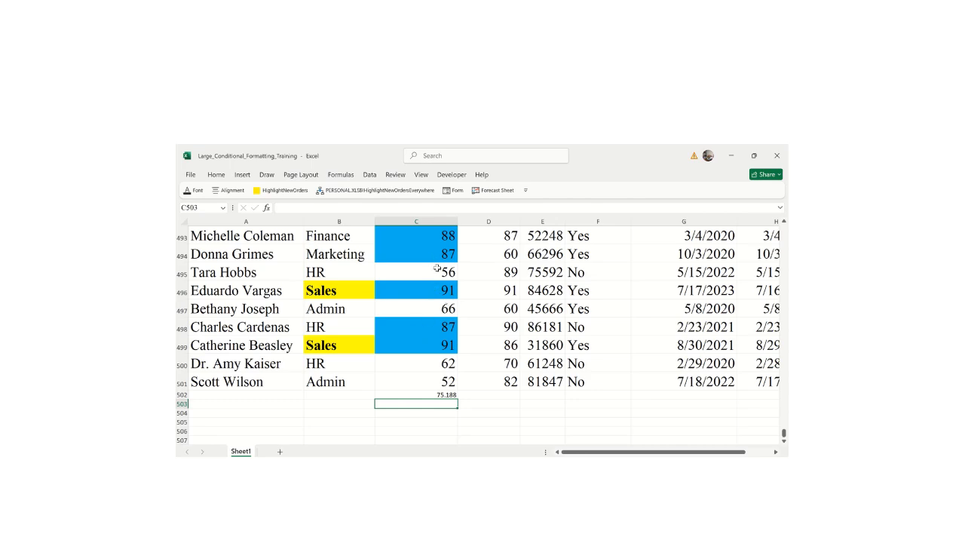
- Compare marked and unmarked Performance Scores in rows 458 to 479 with the calculated average, checking C471, C472, C461, C459 and C467
drag(784, 434, 784, 423)
click(429, 315)
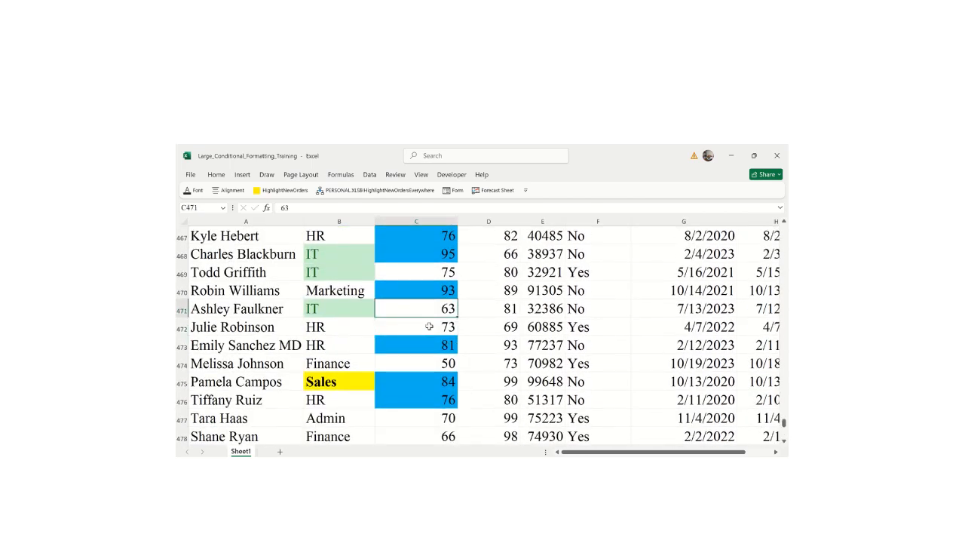
click(428, 324)
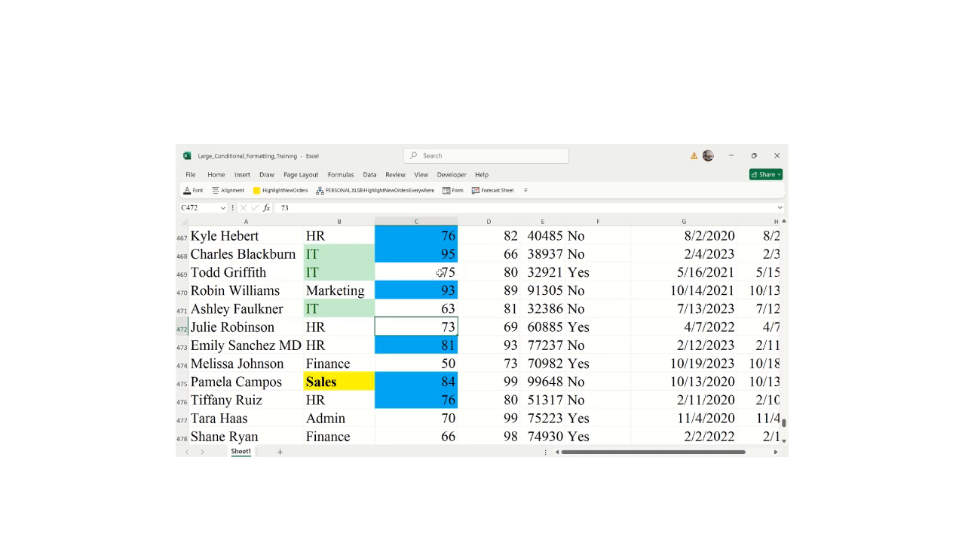
click(784, 441)
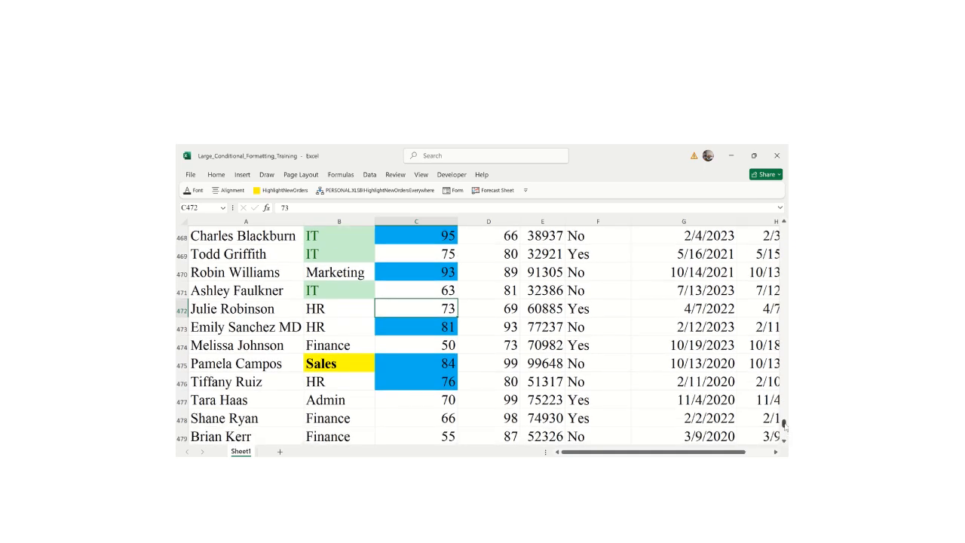
scroll(783, 422, up, 3)
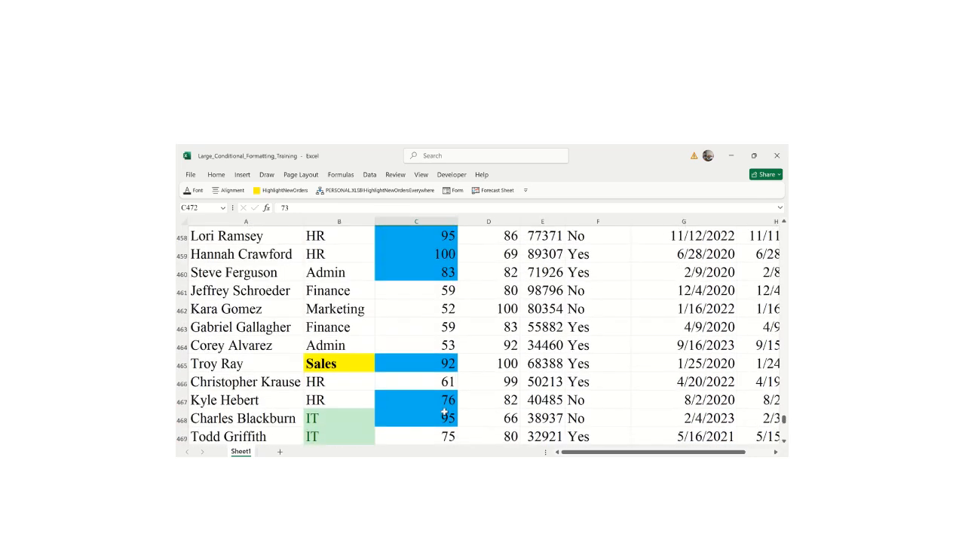
click(403, 326)
click(419, 294)
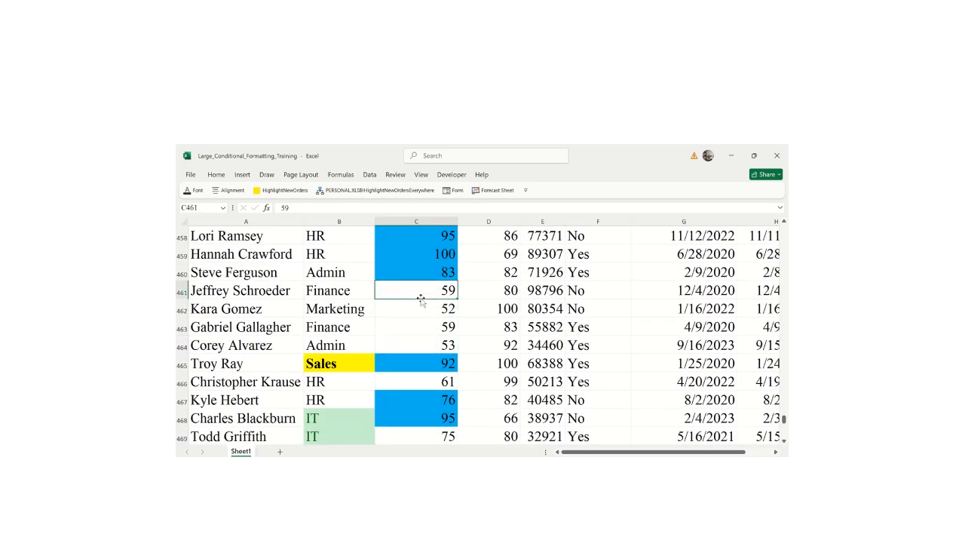
click(416, 246)
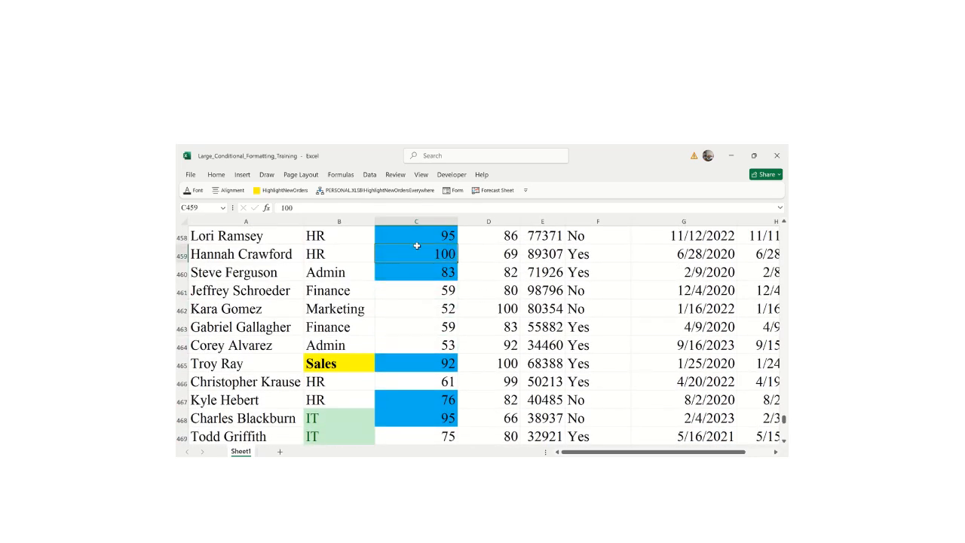
click(407, 366)
click(414, 411)
click(425, 404)
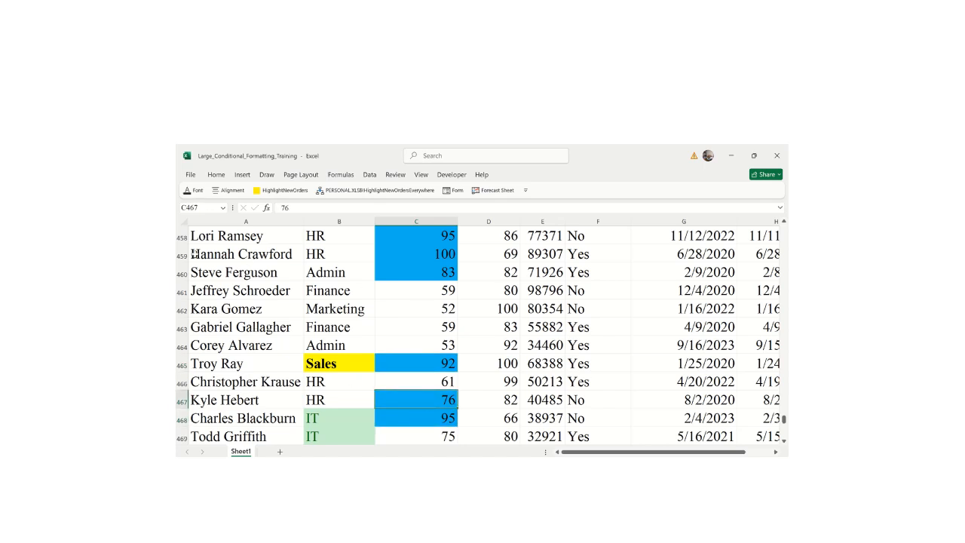
- Clear the average from C502 and select the Performance Score column from C501 up to its header
key(ctrl+Down)
key(Down)
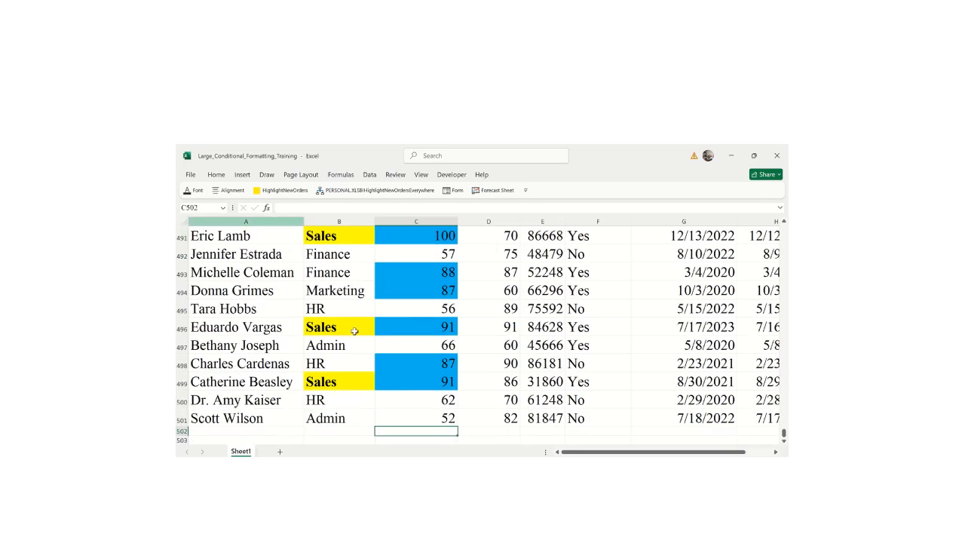
click(429, 418)
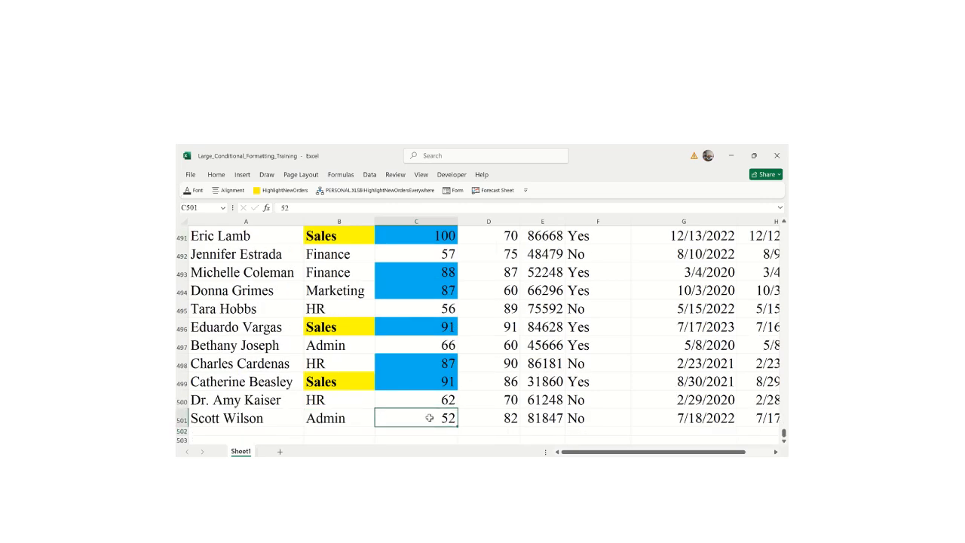
key(ctrl+shift+Up)
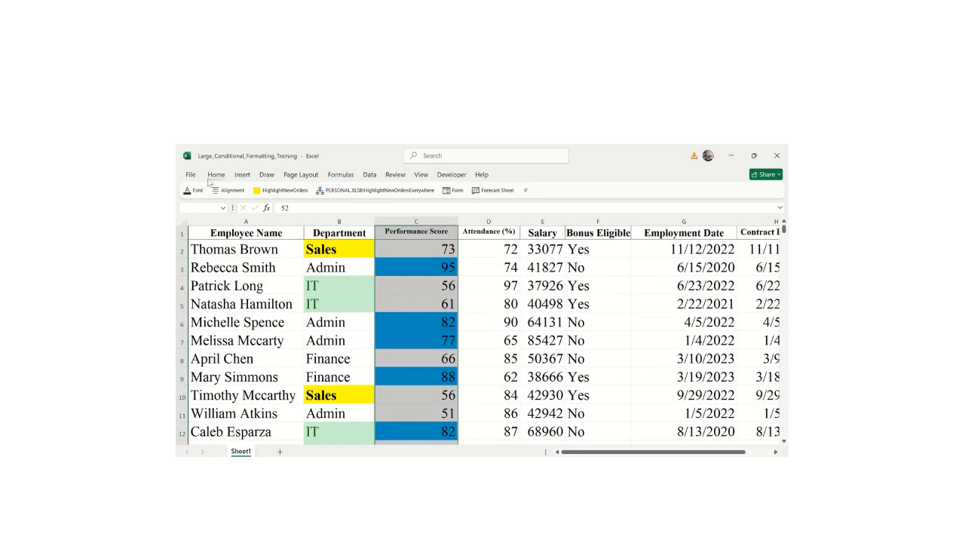
- Highlight the below-average values in the selected Performance Score column with Yellow Fill with Dark Yellow Text
click(215, 175)
click(538, 189)
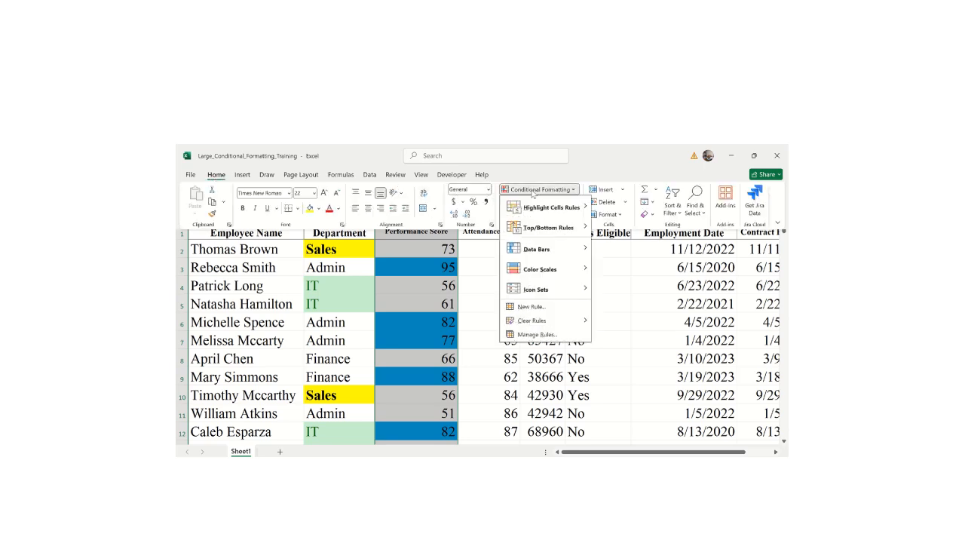
mouse_move(570, 228)
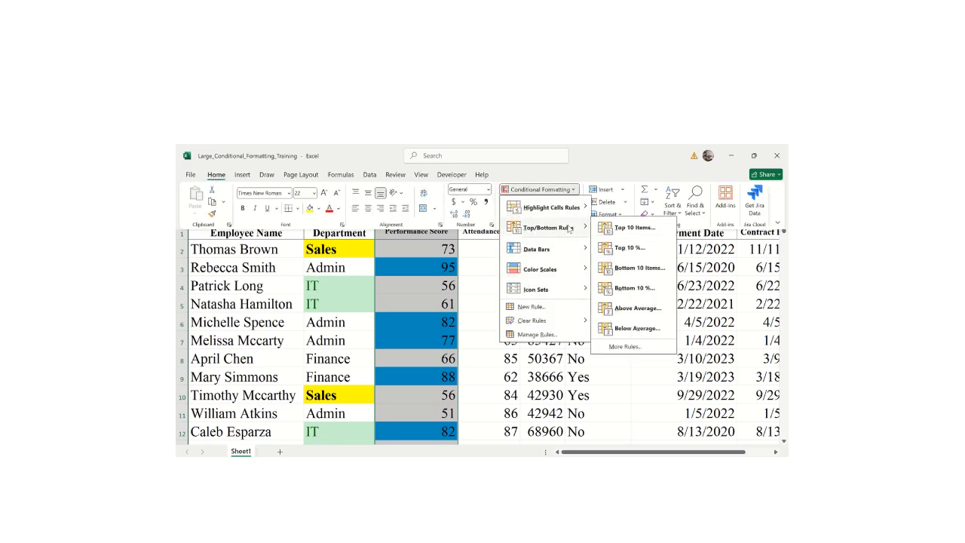
click(638, 334)
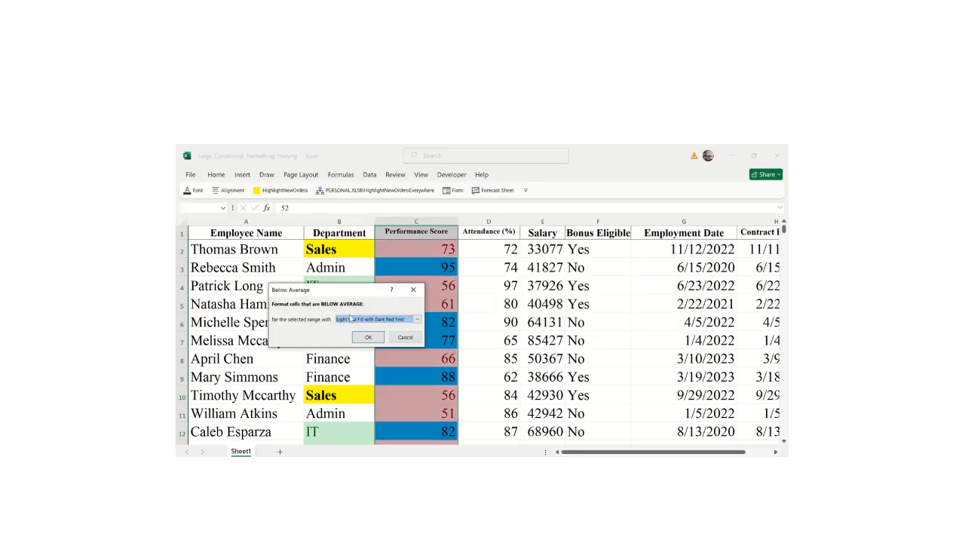
click(418, 319)
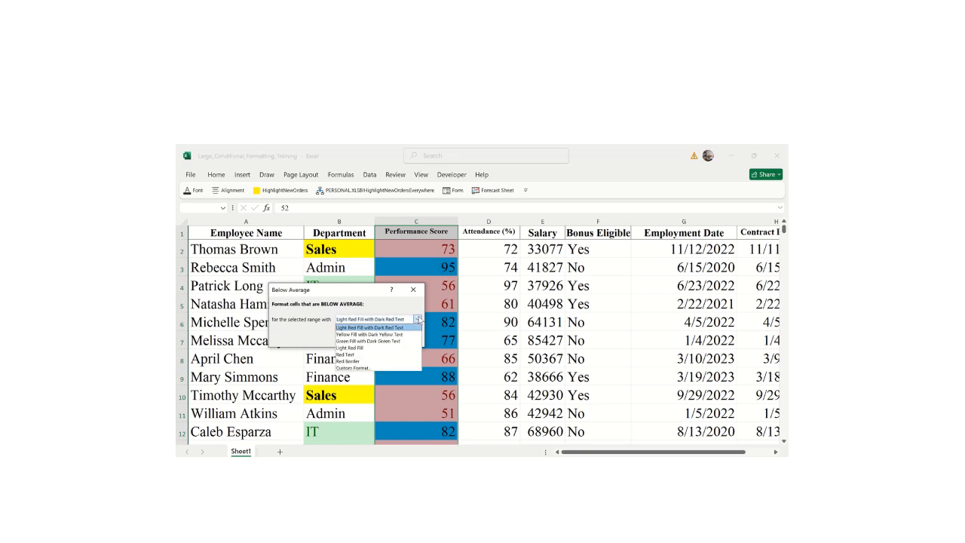
click(350, 347)
click(417, 320)
click(355, 338)
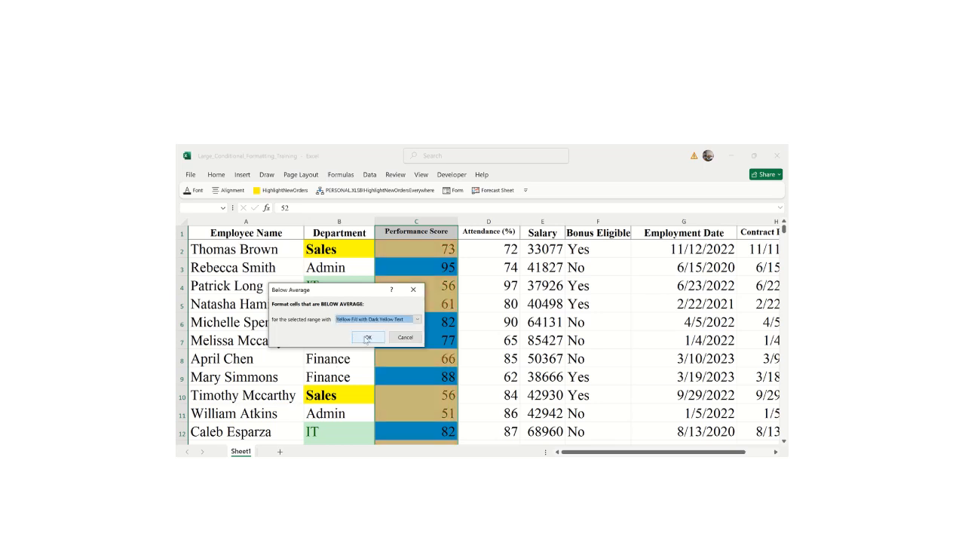
click(366, 337)
click(432, 371)
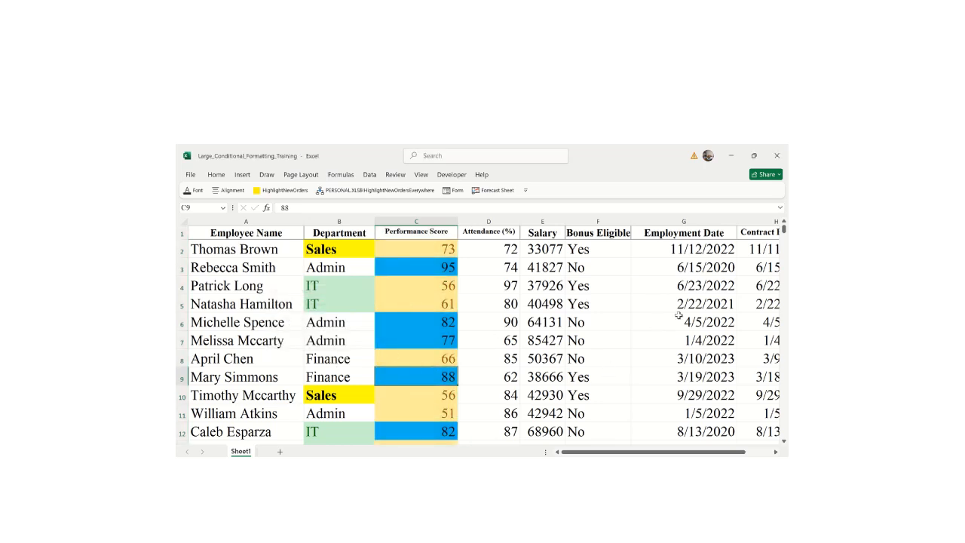
- Examine which Performance Scores the below-average rule marks, down to about row 55 and back to the table's start
drag(784, 231, 784, 250)
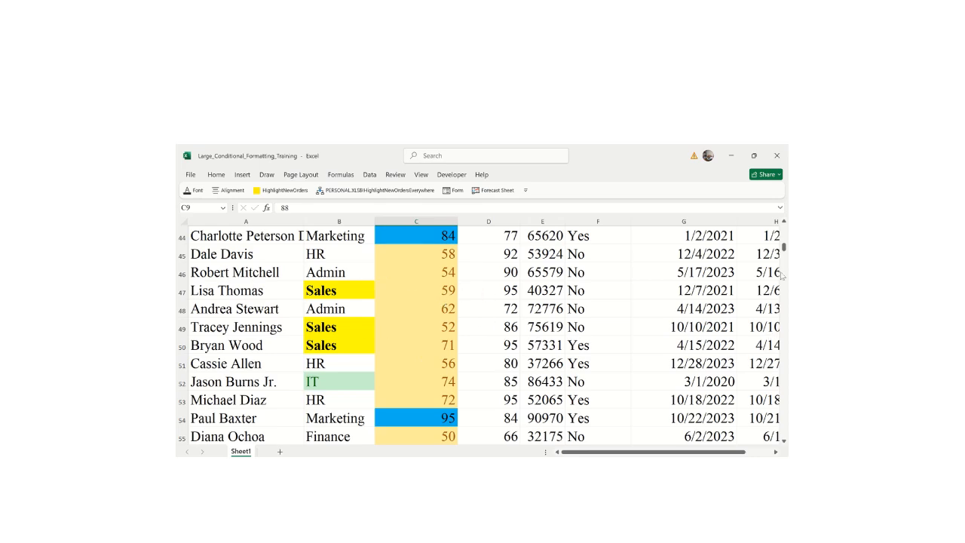
drag(784, 246, 784, 229)
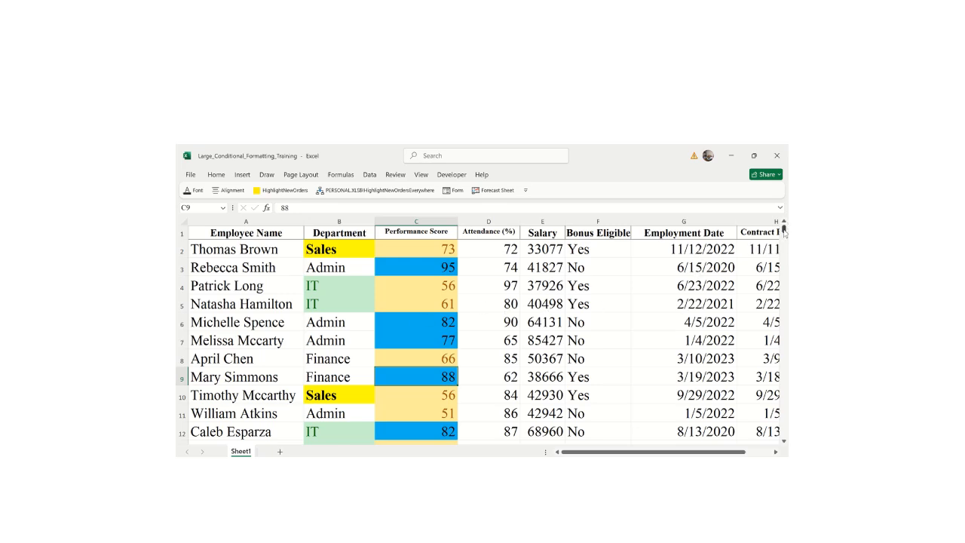
scroll(784, 232, down, 7)
scroll(784, 233, up, 7)
drag(582, 453, 537, 453)
click(216, 175)
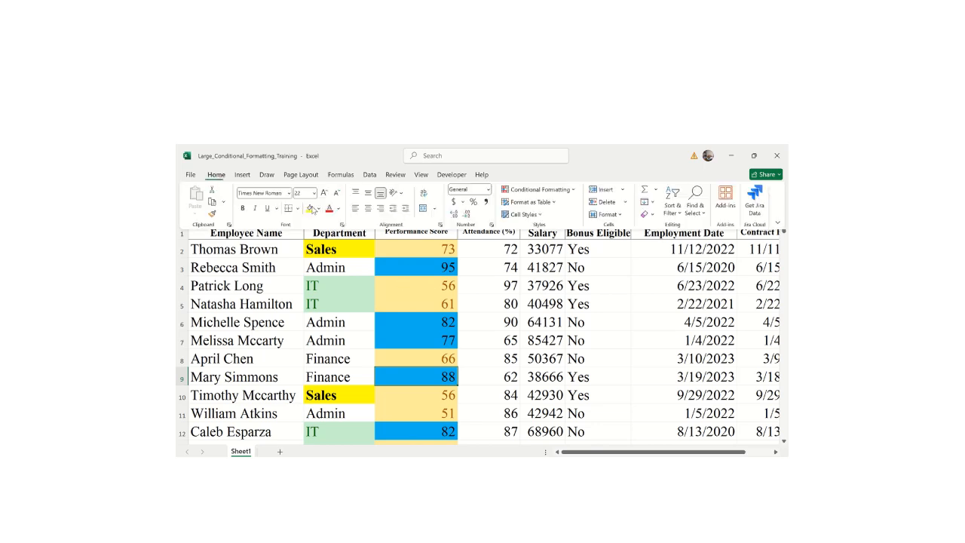
click(554, 190)
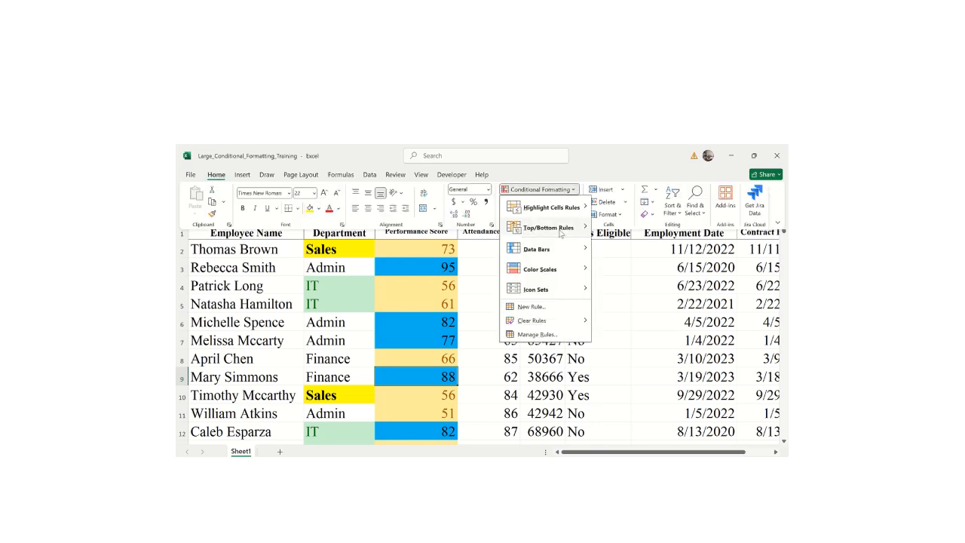
mouse_move(558, 233)
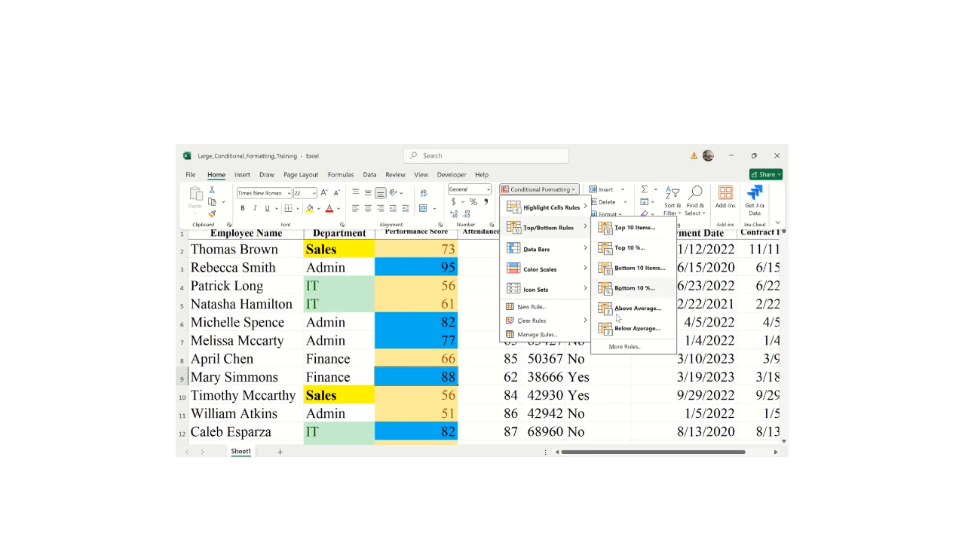
click(626, 347)
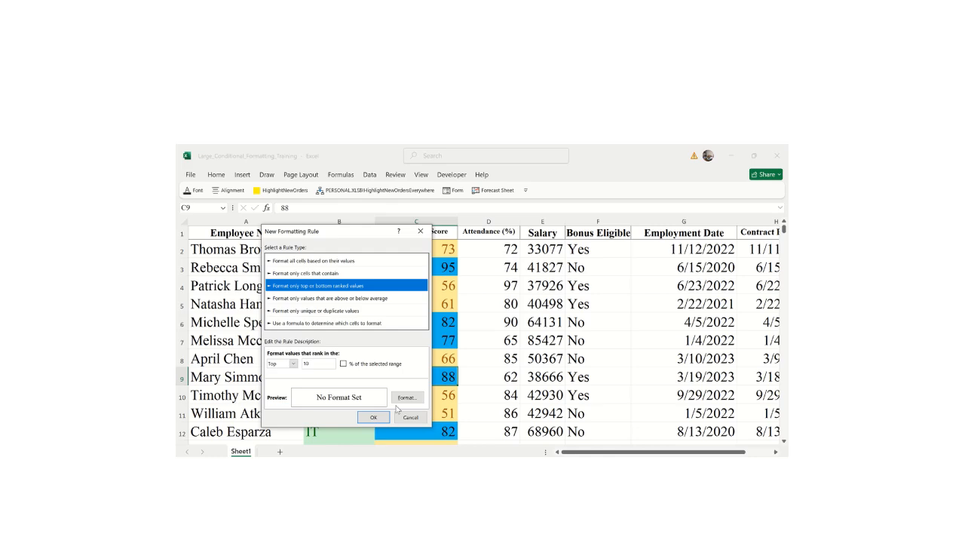
click(410, 416)
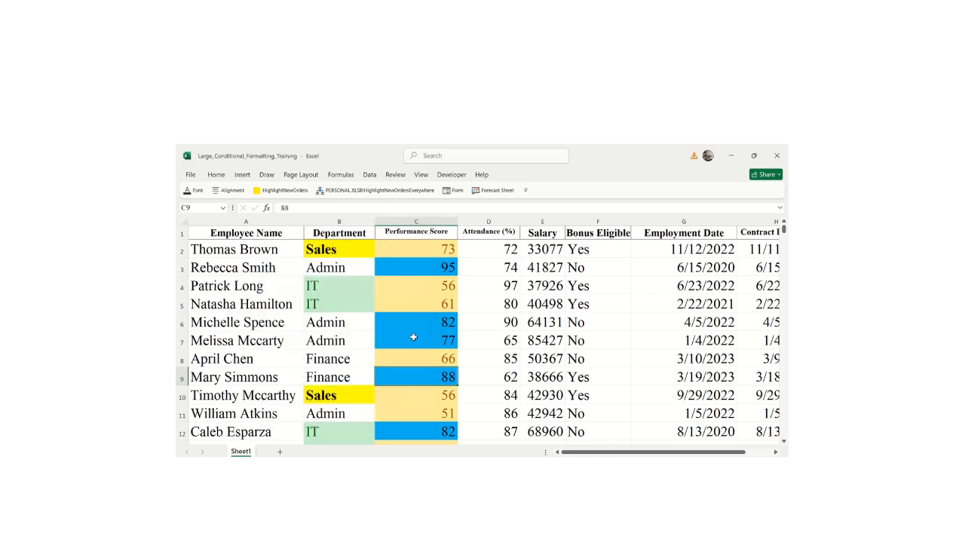
- Select the Attendance (%) column from D501 up to its header
click(486, 253)
key(ctrl+Down)
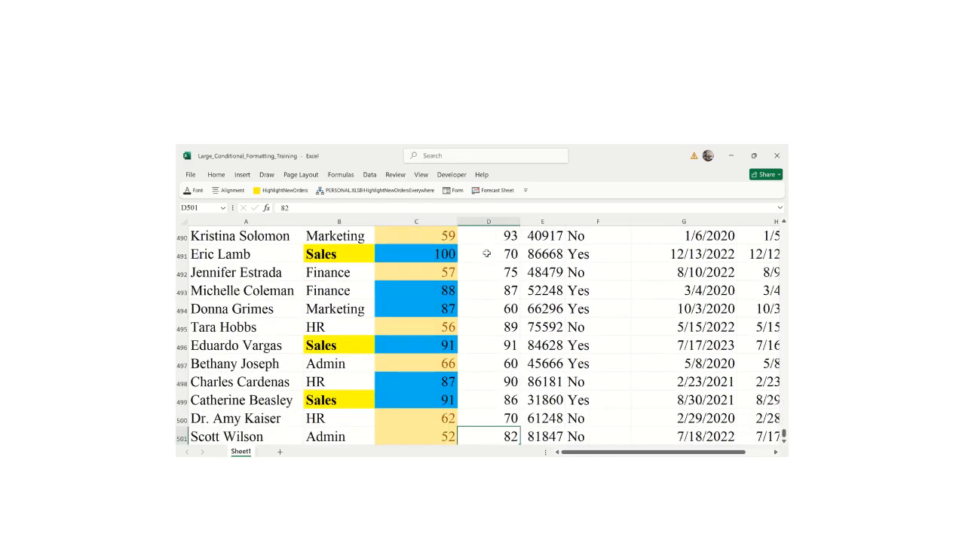
key(ctrl+shift+Up)
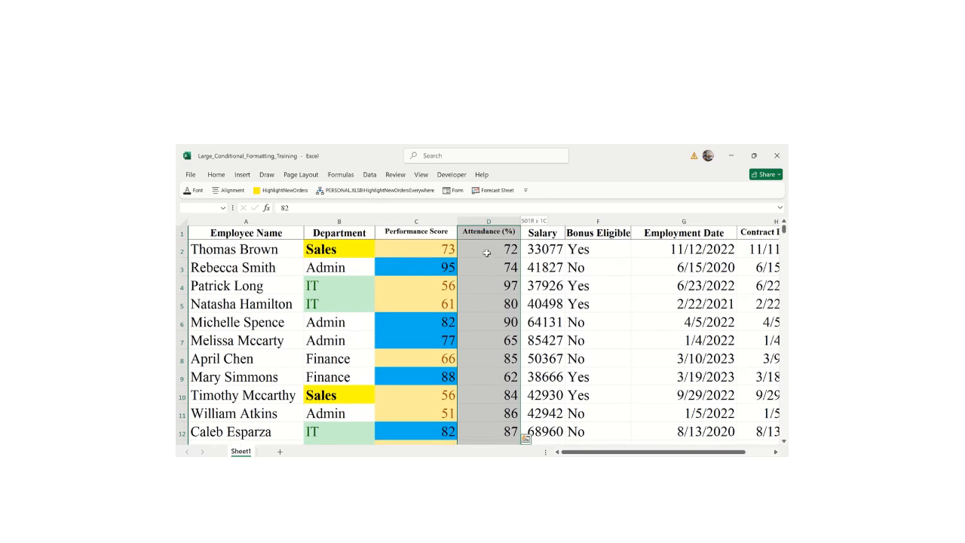
- Set up a custom formatting rule for the Attendance column that formats only cells with a value between 50 and 80
click(223, 177)
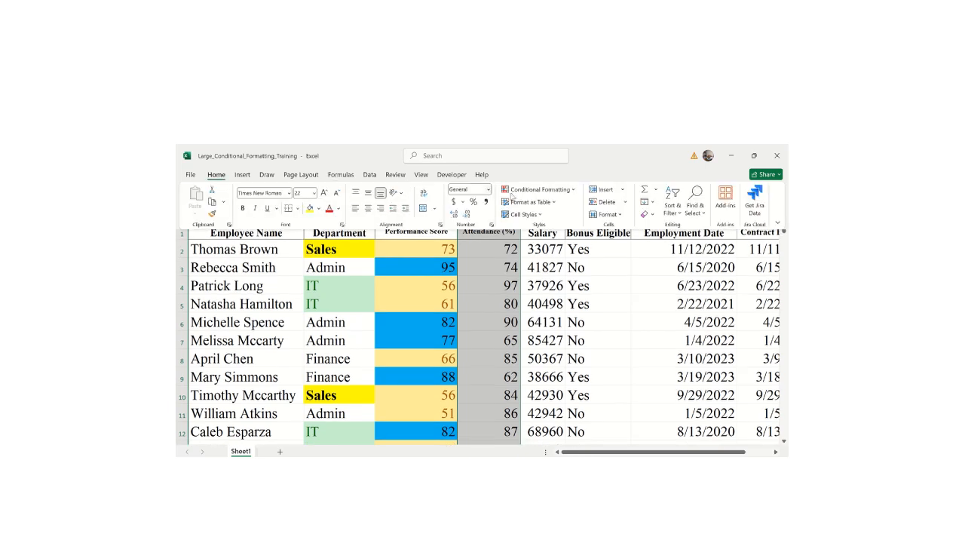
click(539, 189)
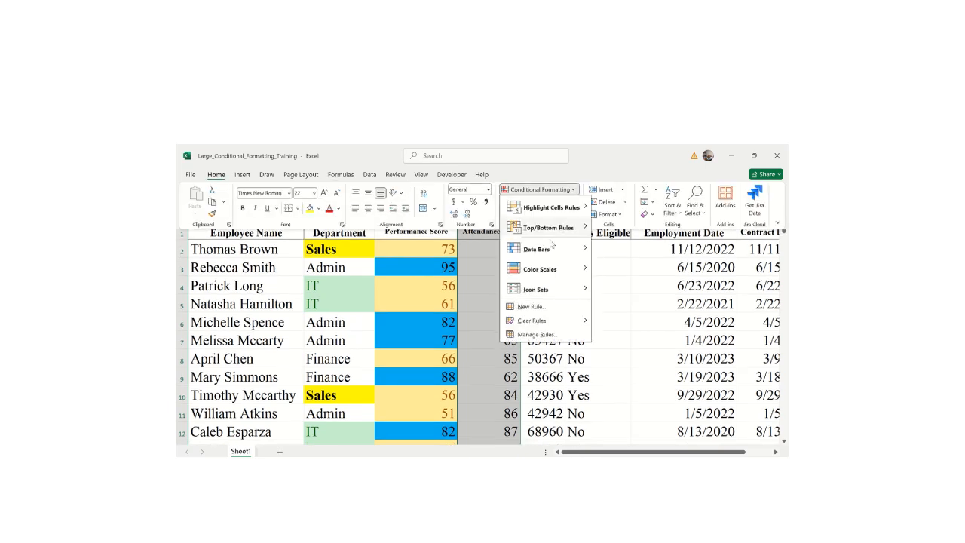
mouse_move(582, 227)
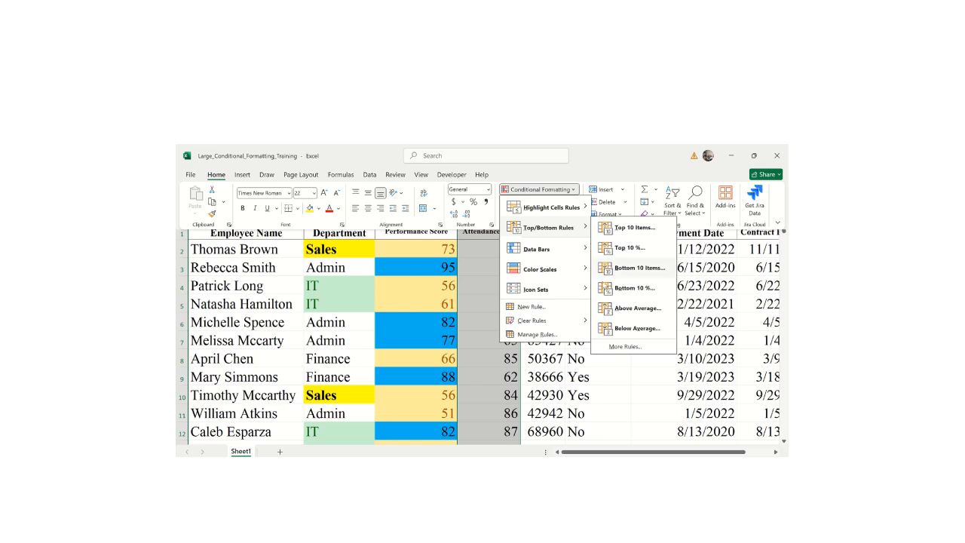
click(617, 348)
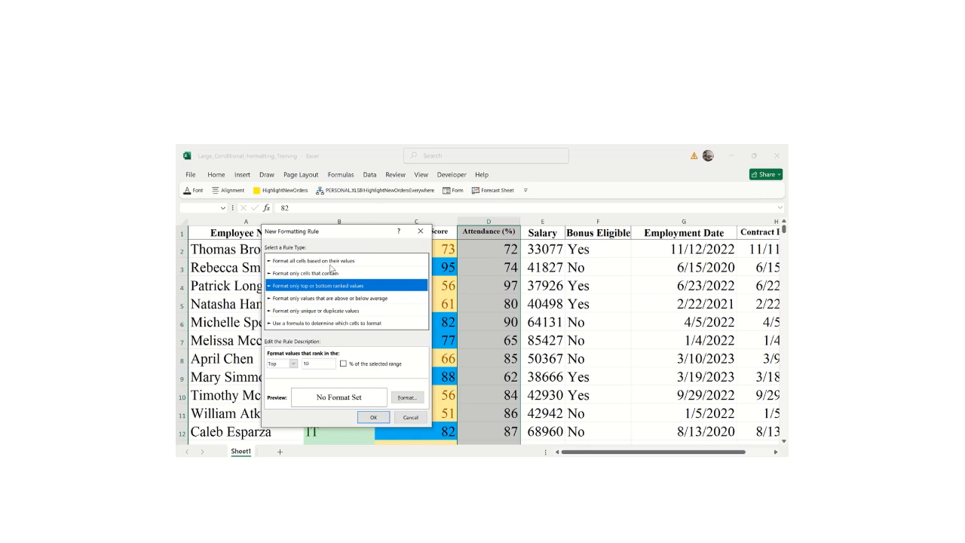
click(342, 262)
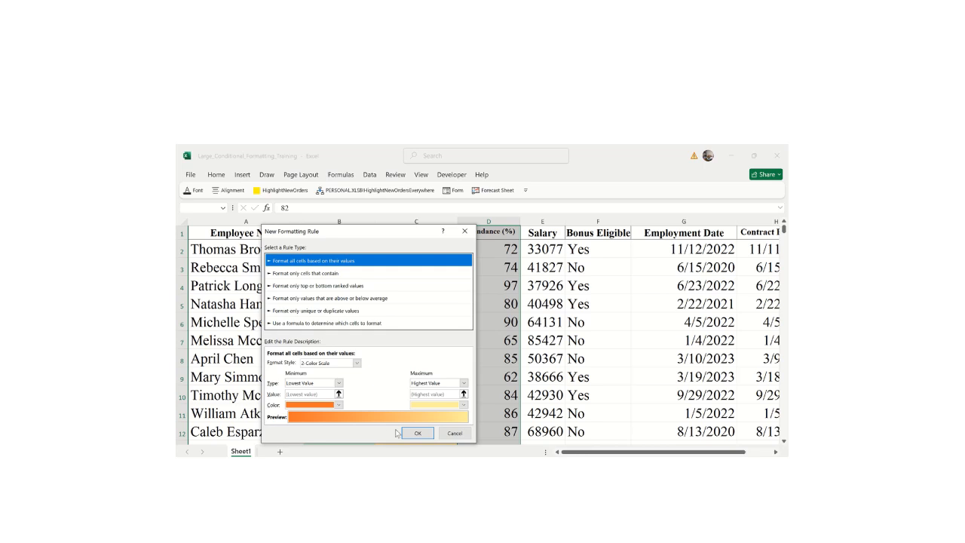
click(295, 274)
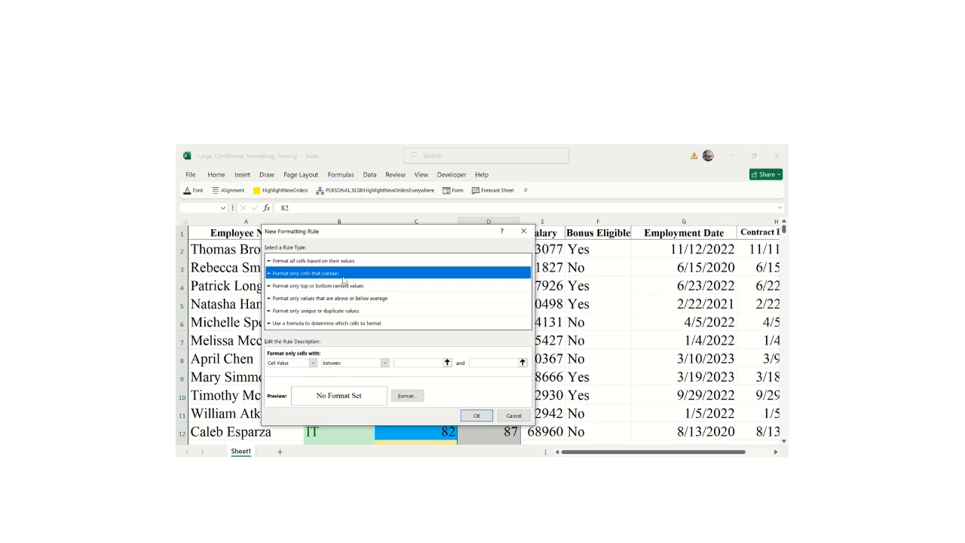
click(313, 363)
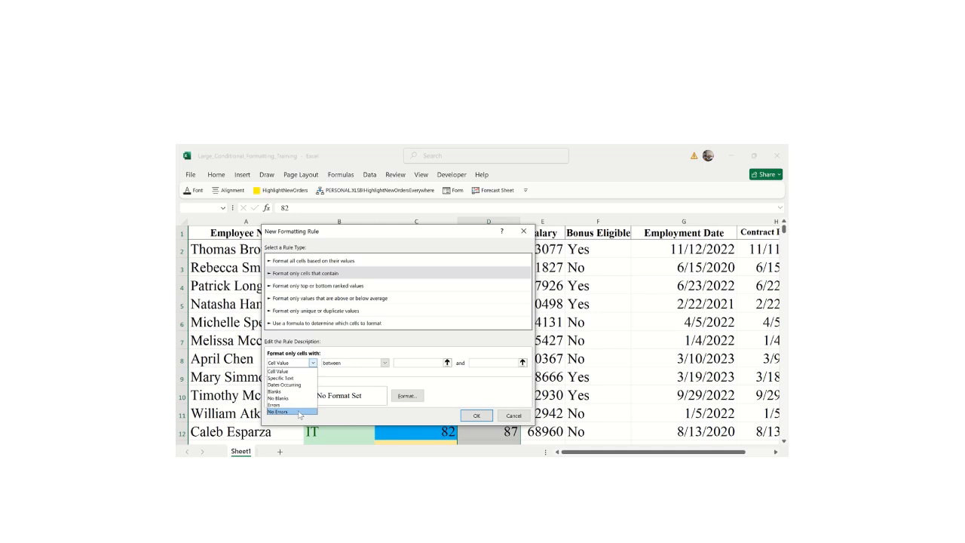
click(369, 347)
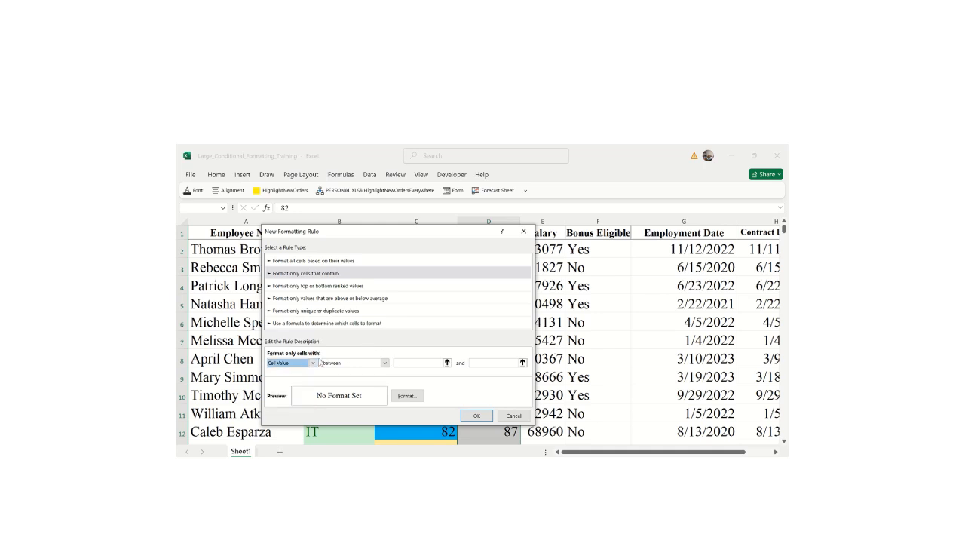
click(413, 364)
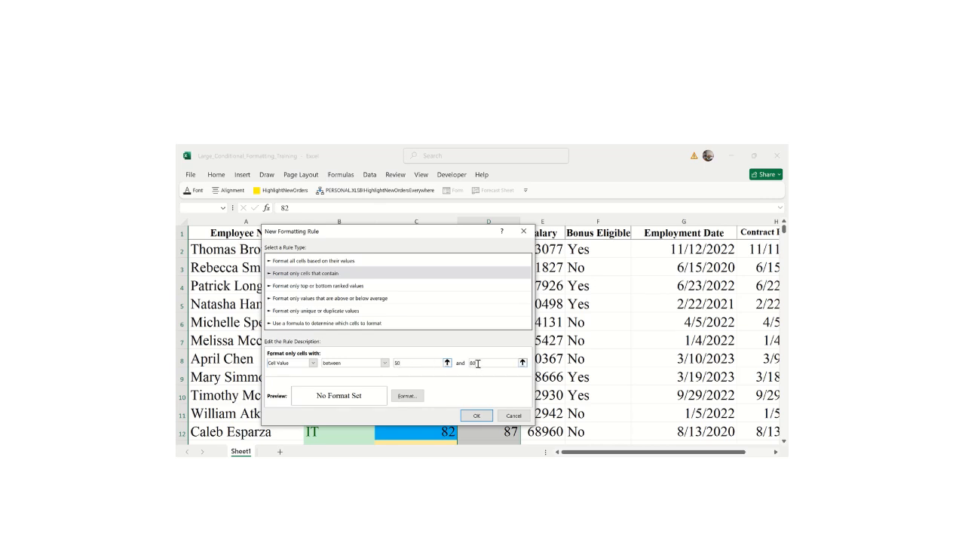
- Give the rule a light green fill and apply it to the Attendance column
click(407, 396)
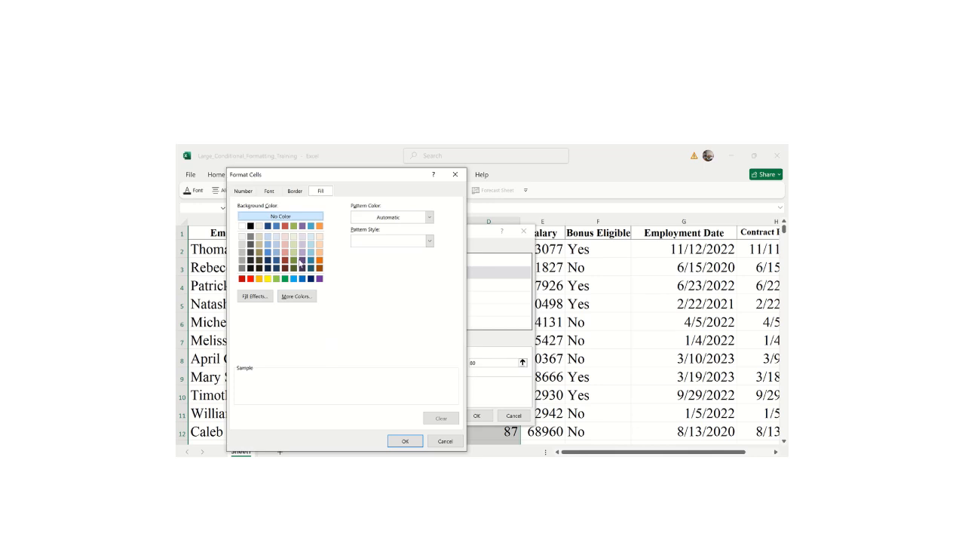
click(281, 279)
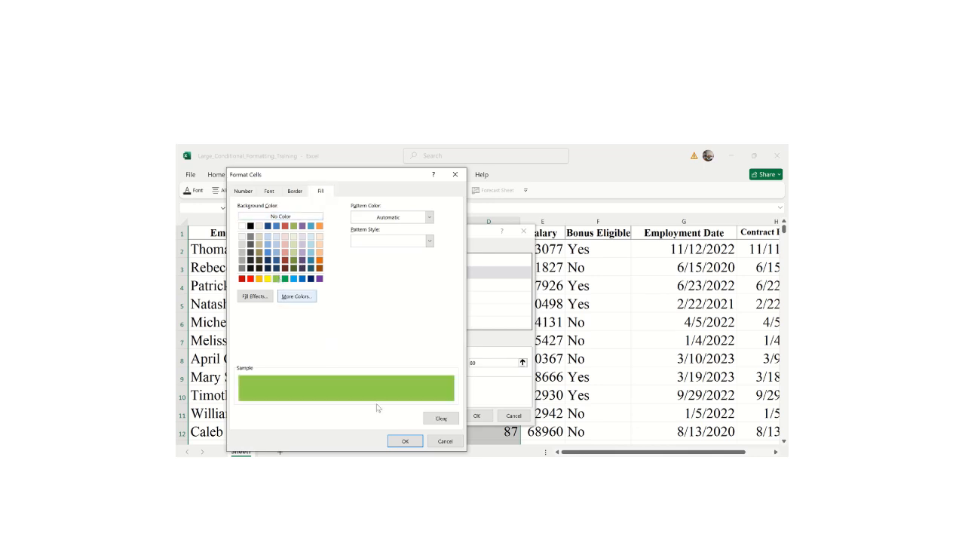
click(405, 441)
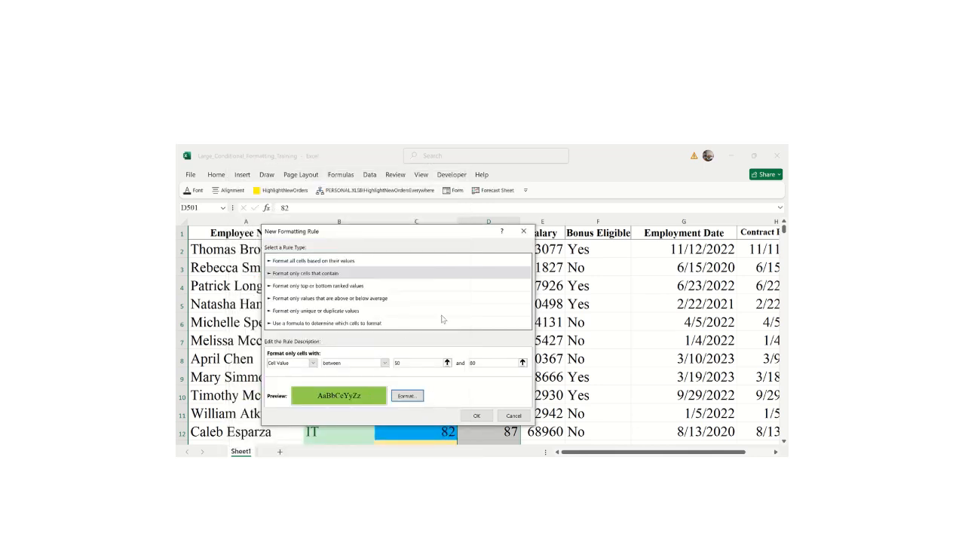
click(476, 416)
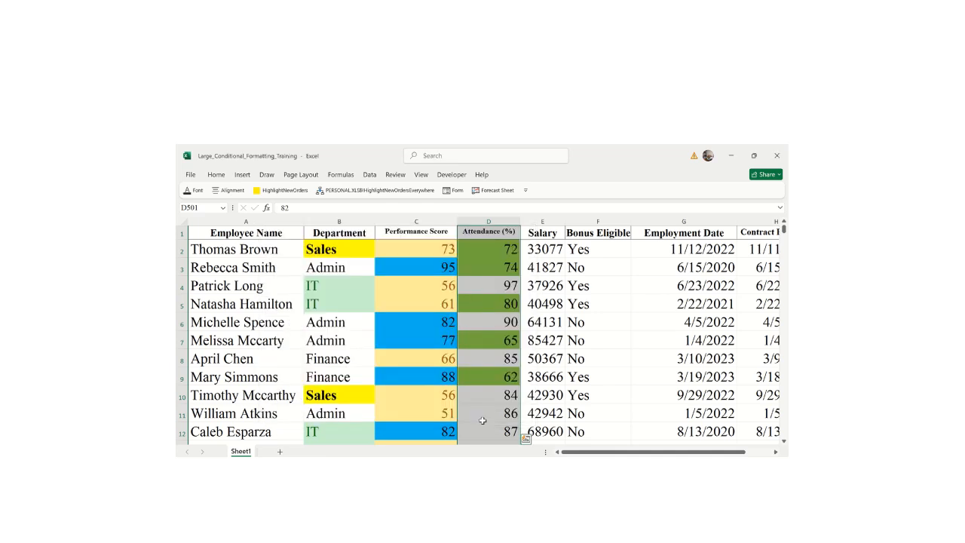
click(575, 320)
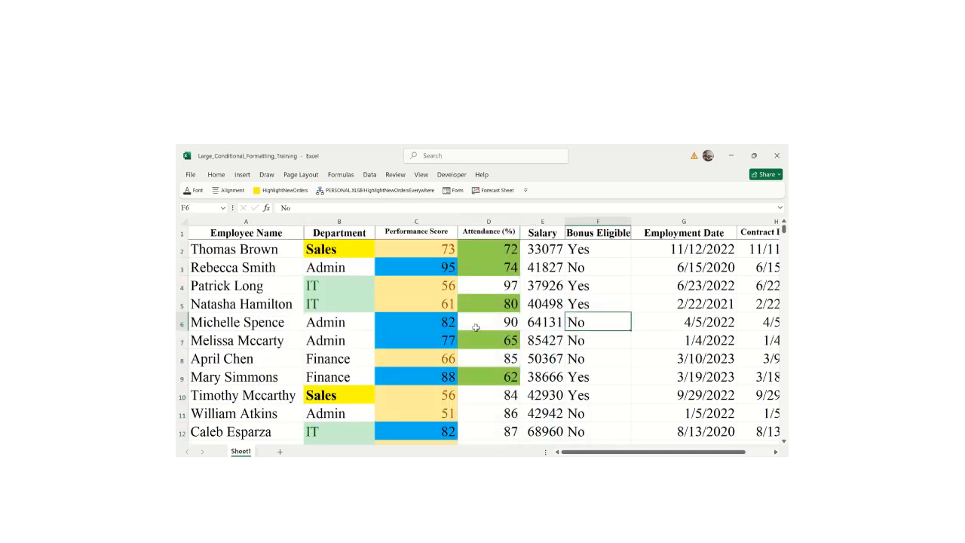
- Check the green-marked Attendance values down through the table, and undo the rule for values between 50 and 80
mouse_move(623, 451)
mouse_down()
mouse_move(643, 452)
mouse_move(617, 453)
mouse_up()
drag(784, 233, 784, 243)
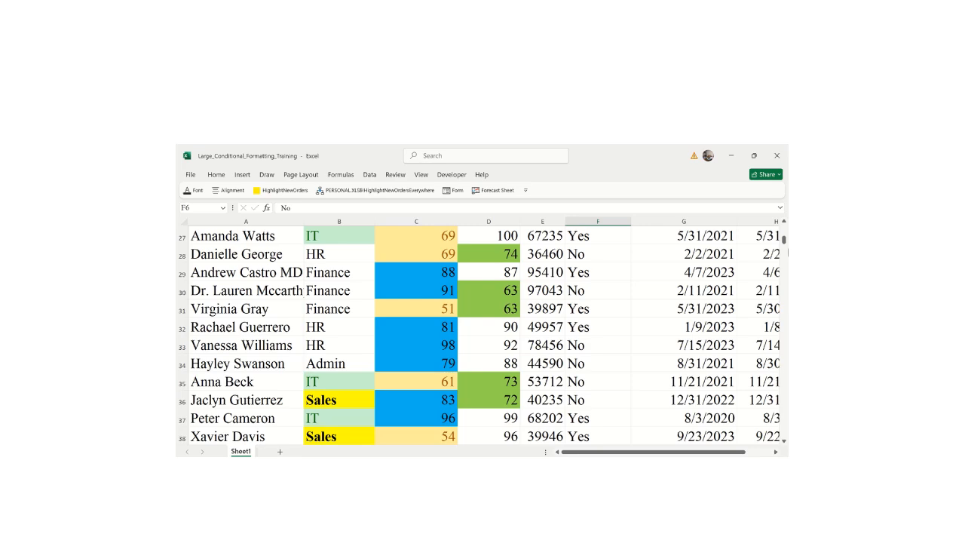
scroll(482, 335, up, 8)
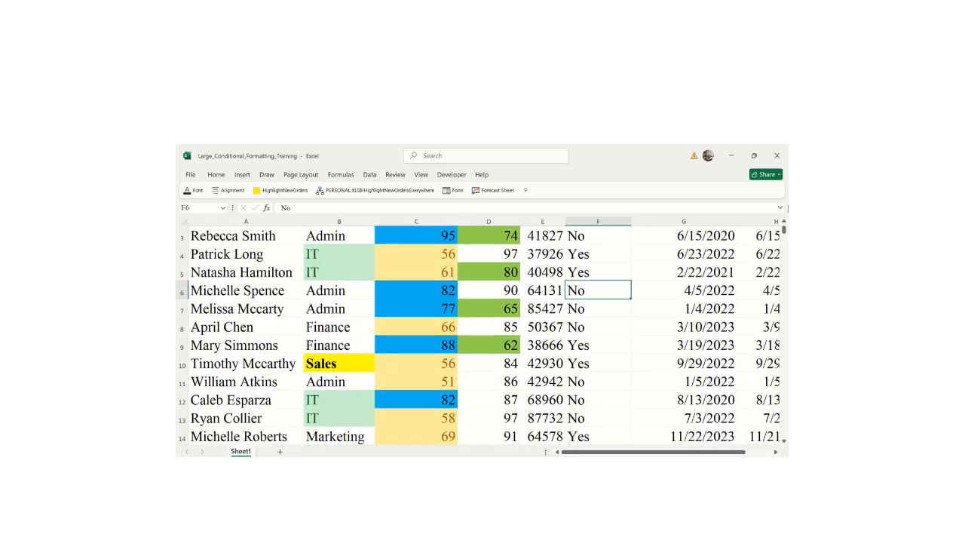
drag(783, 234, 783, 229)
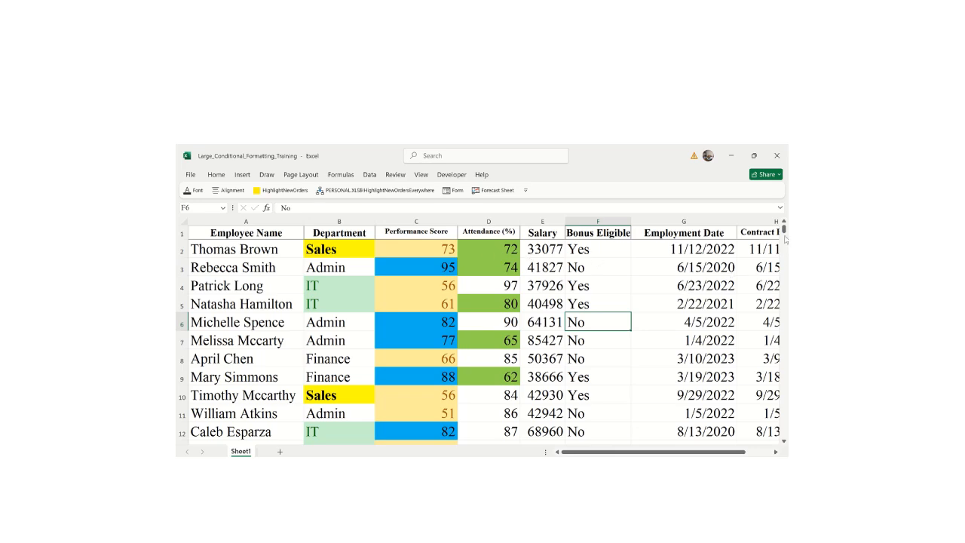
drag(784, 230, 784, 277)
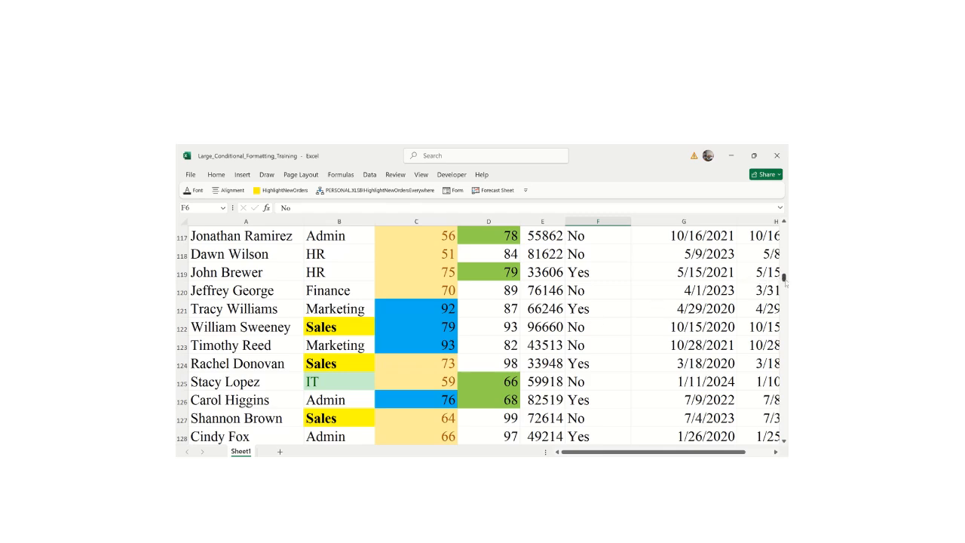
drag(785, 279, 783, 318)
key(ctrl+z)
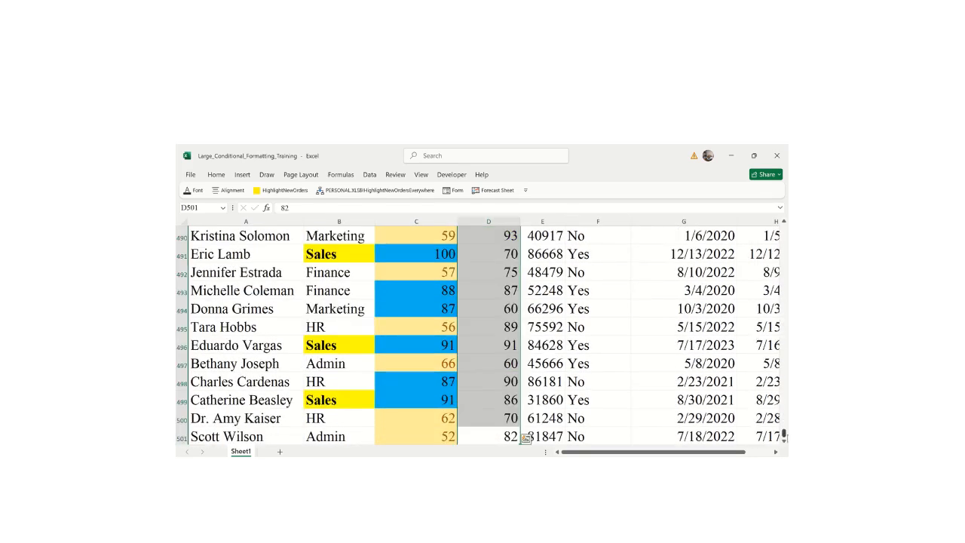
drag(782, 436, 782, 228)
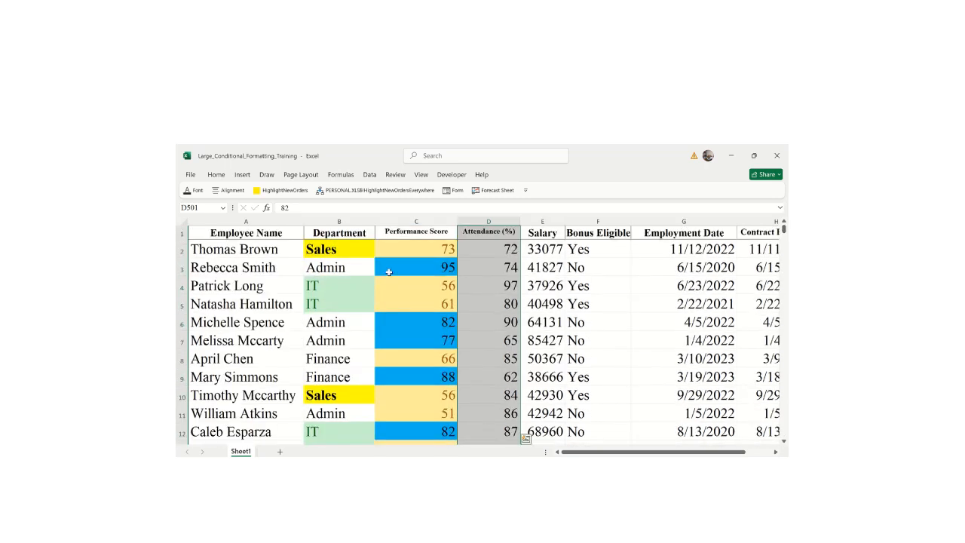
- Apply green gradient-fill data bars to the Attendance (%) values in D2:D501 with conditional formatting
click(479, 248)
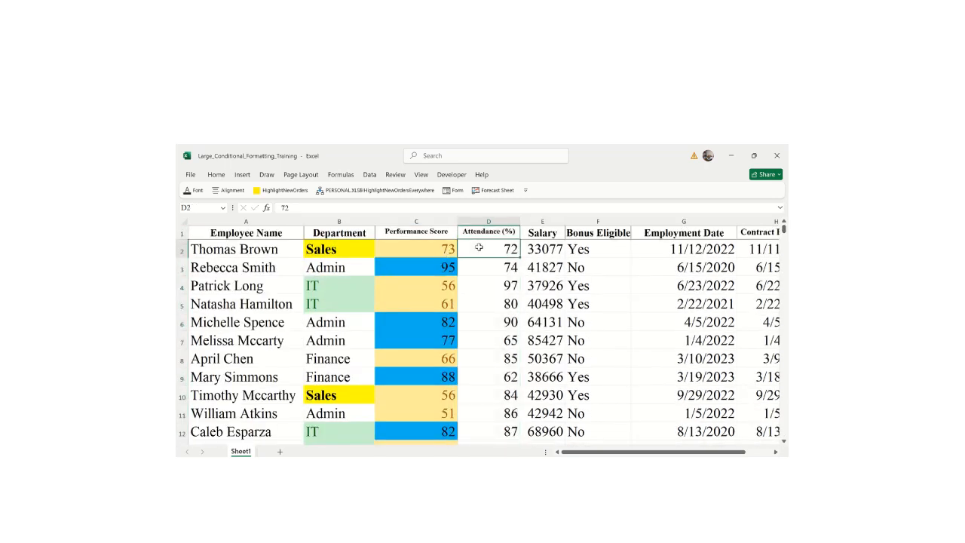
key(ctrl+shift+Down)
click(216, 174)
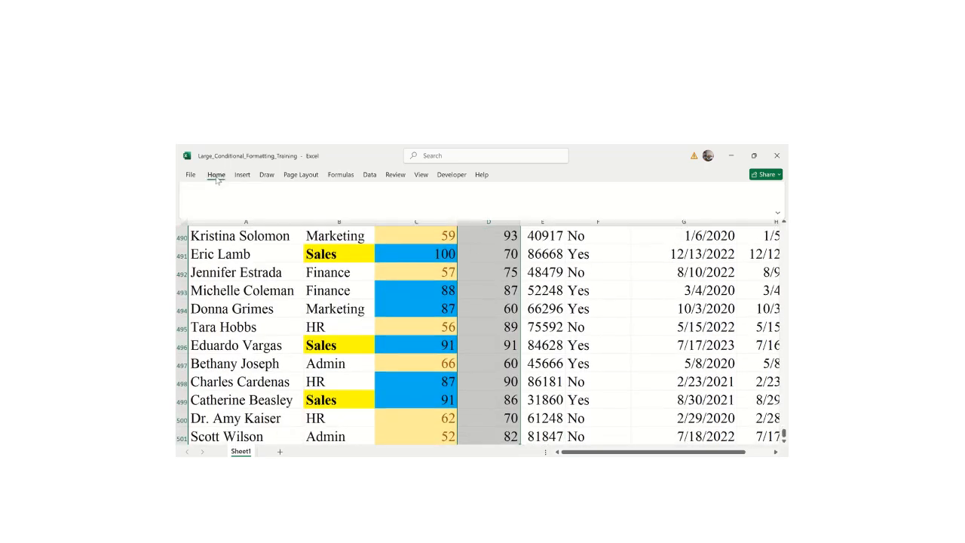
click(526, 190)
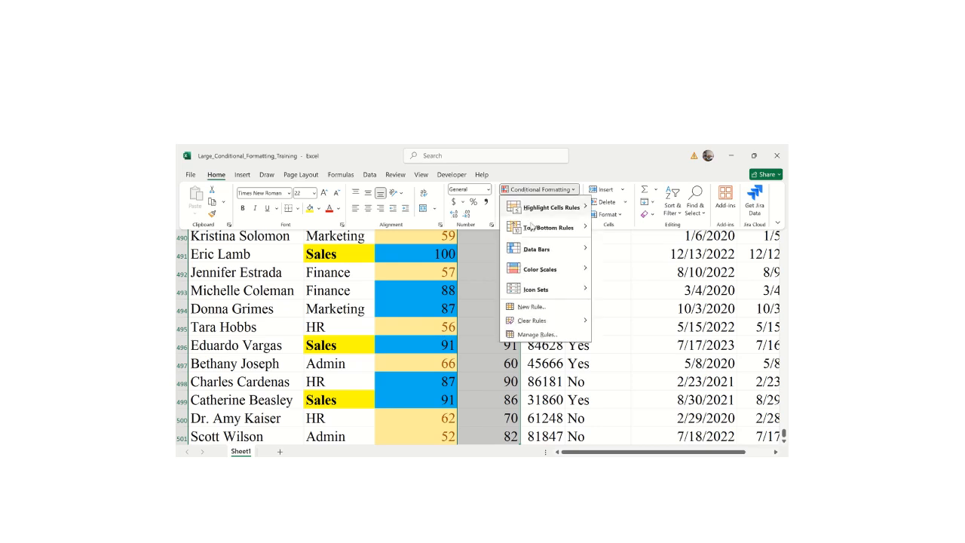
mouse_move(542, 254)
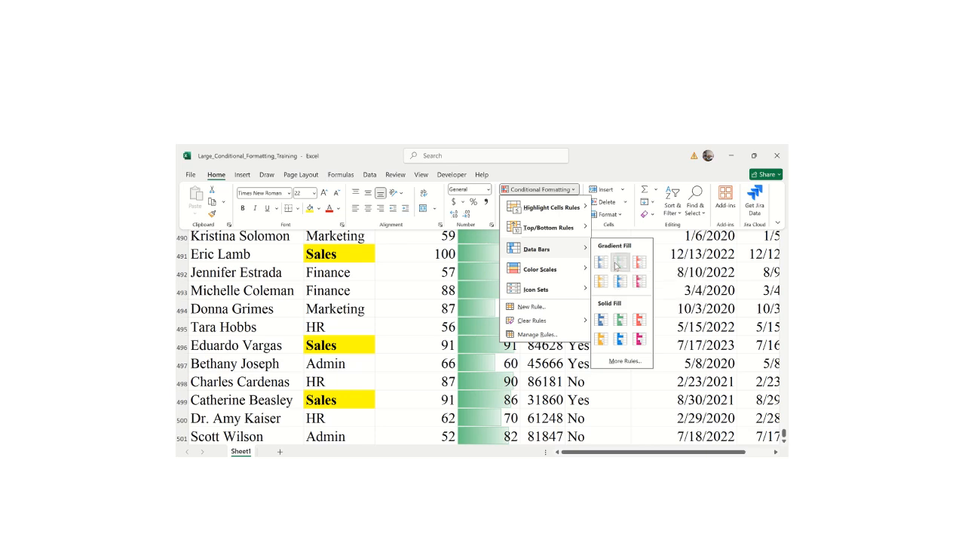
click(617, 264)
click(505, 324)
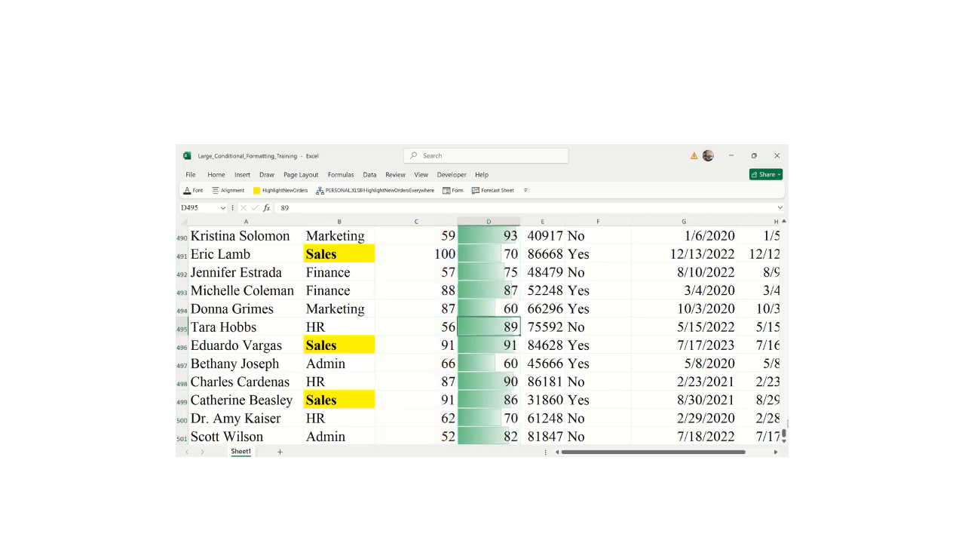
- Set the attendance values in cells D9 and D8 to 100
drag(784, 435, 784, 226)
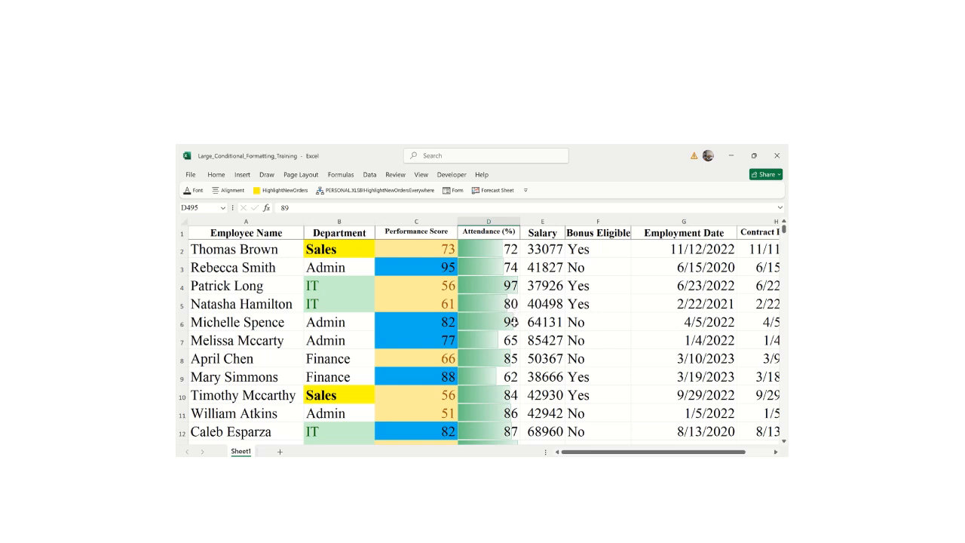
click(506, 377)
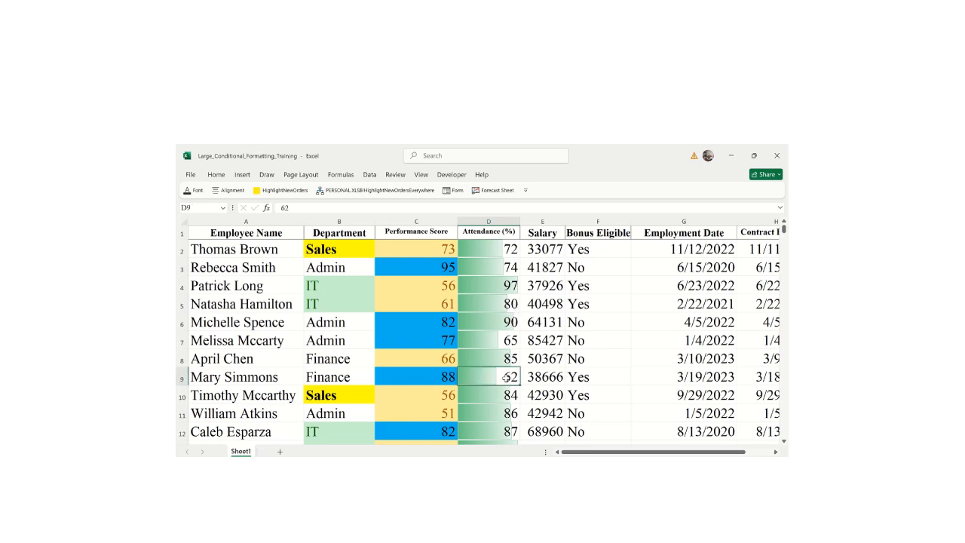
text(100)
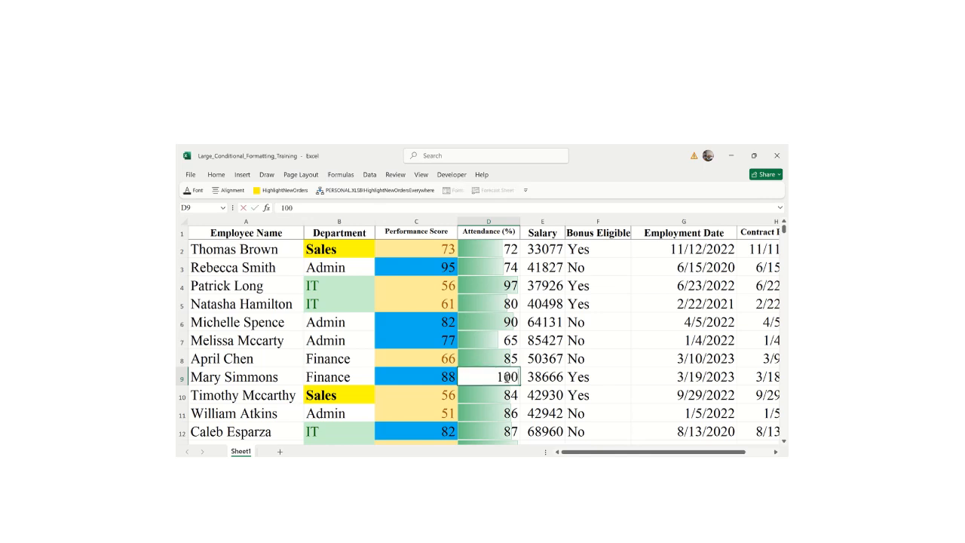
key(Return)
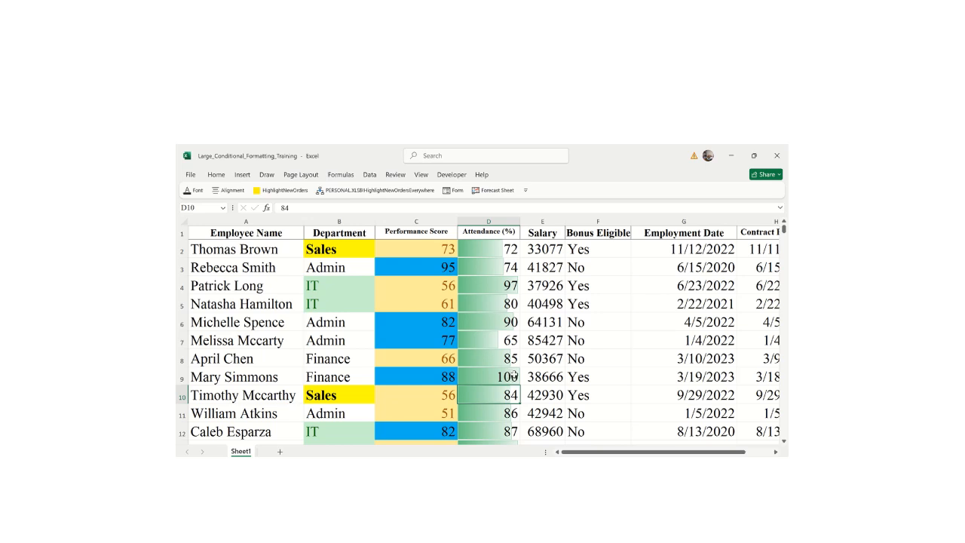
click(512, 361)
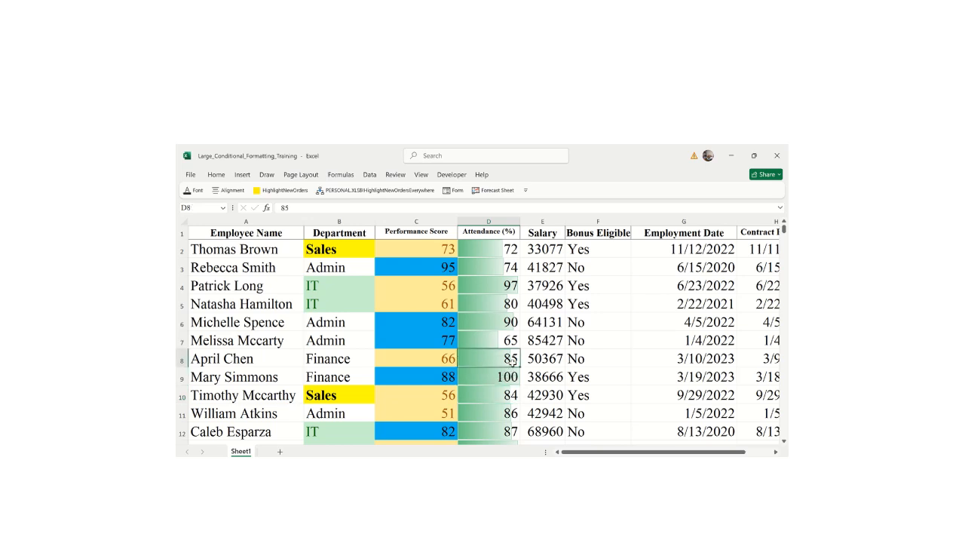
text(100)
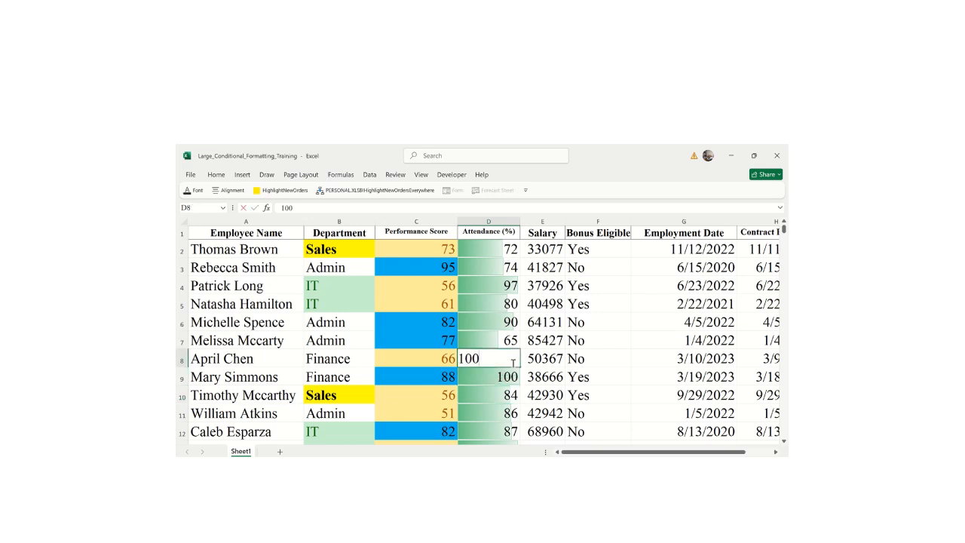
key(Return)
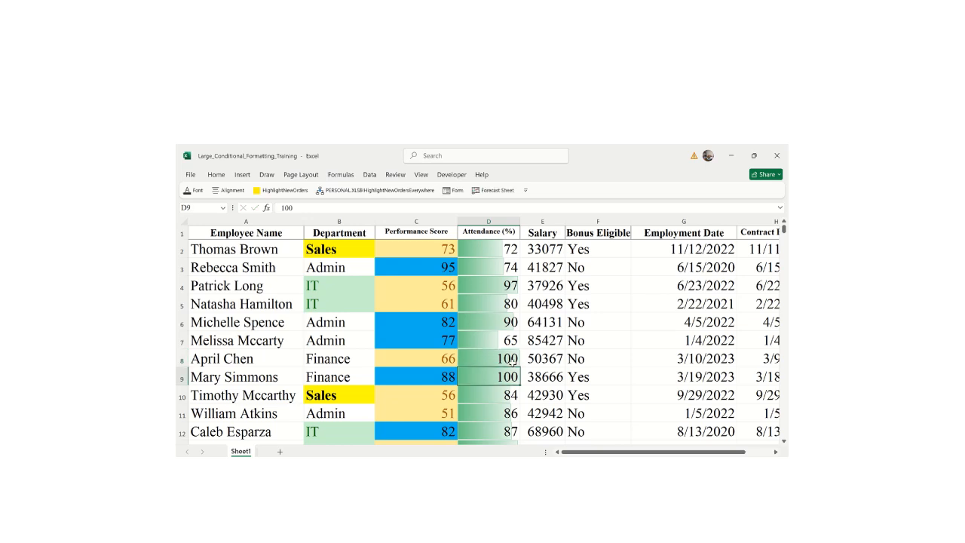
- Set the attendance value in cell D9 to 1000 and the one in D197 to 7000
text(100)
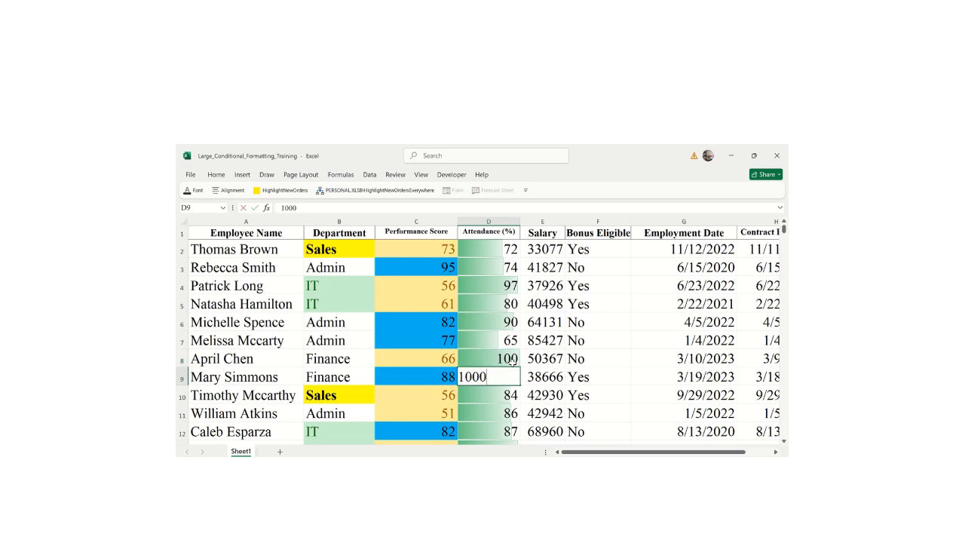
key(Return)
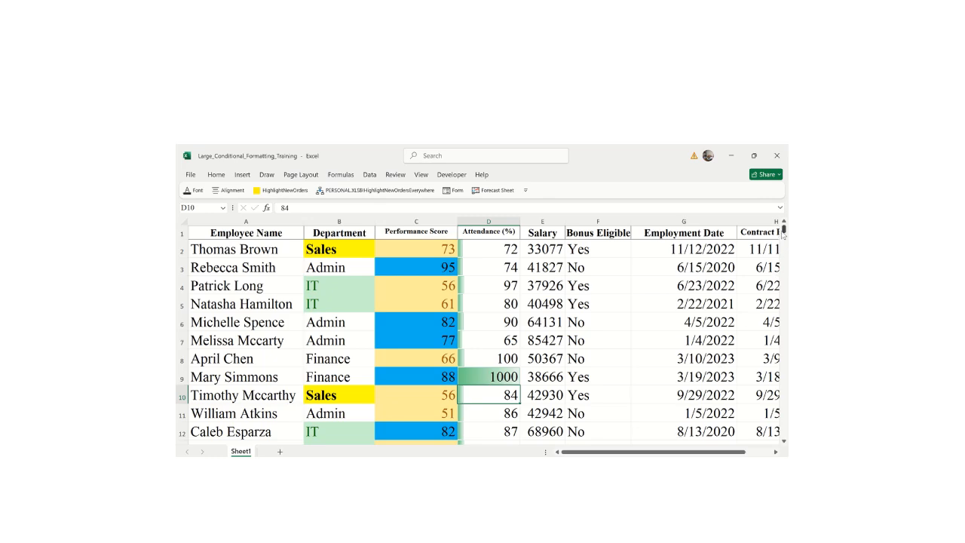
drag(783, 231, 784, 308)
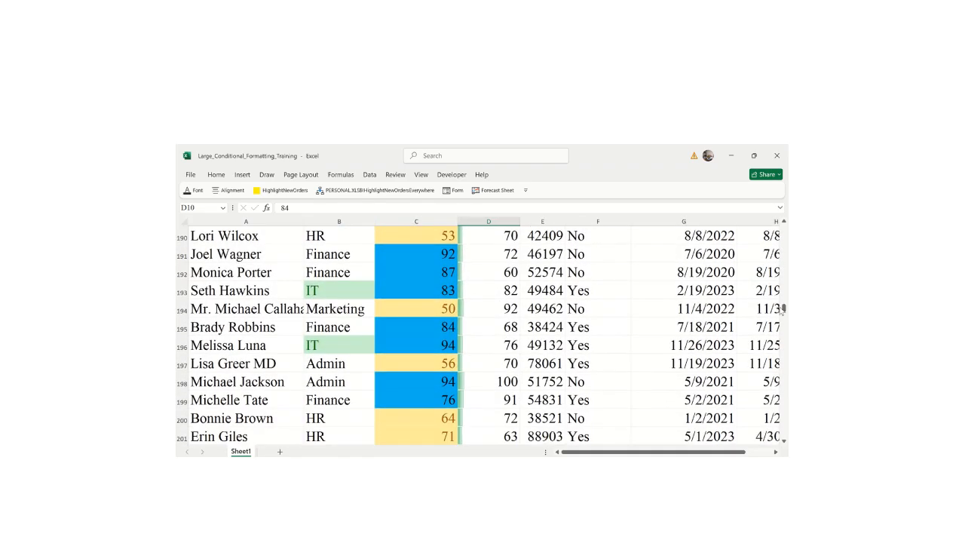
click(505, 359)
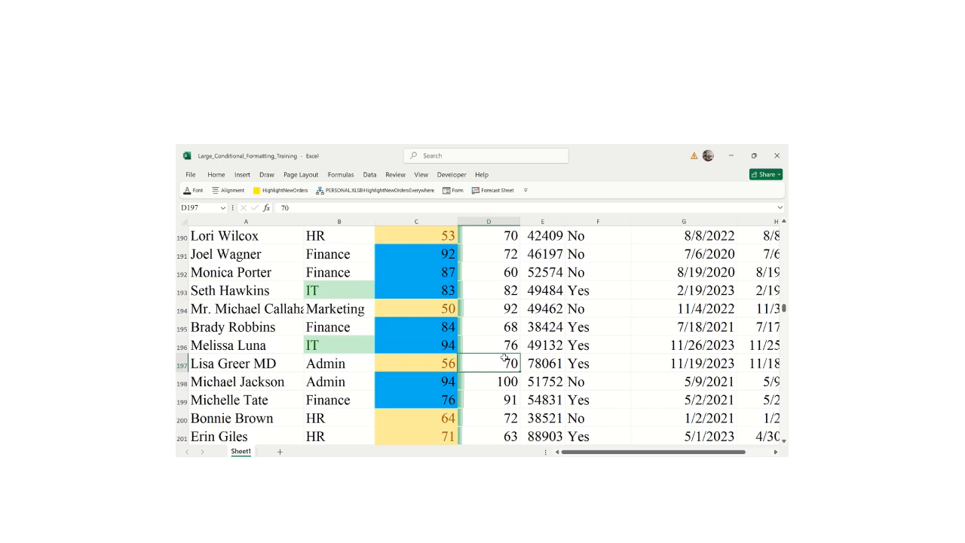
text(7000)
key(Return)
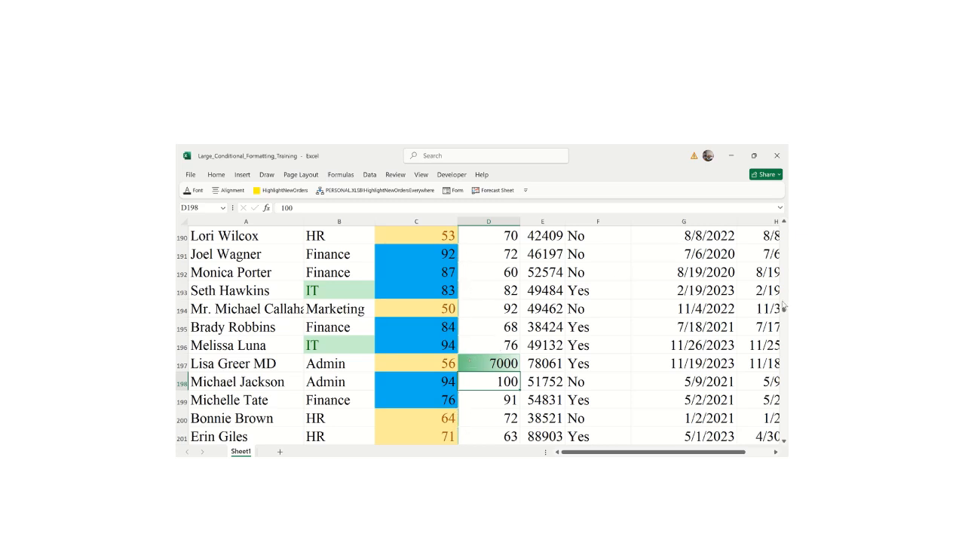
- Undo all the test edits to the attendance values in D197, D9 and D8
key(ctrl+z)
key(ctrl+z)
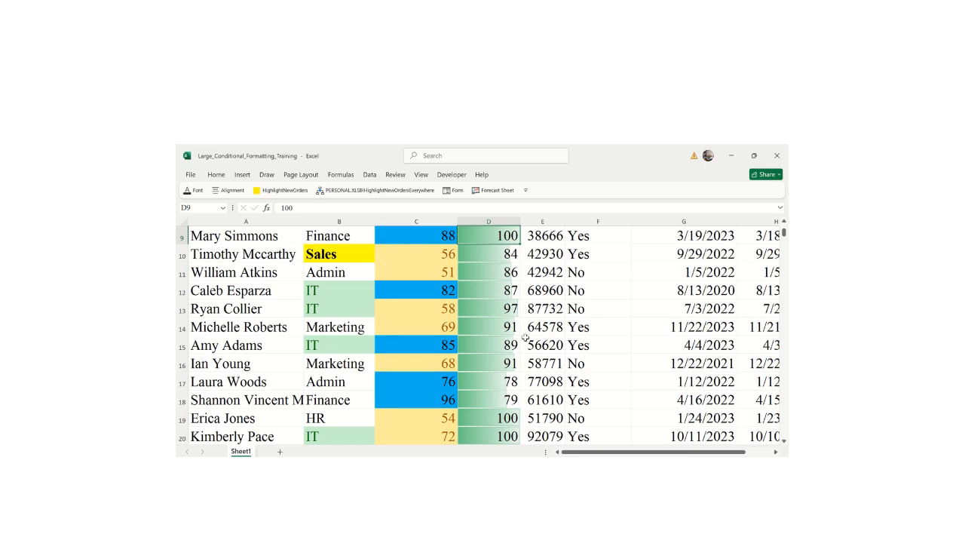
key(Up)
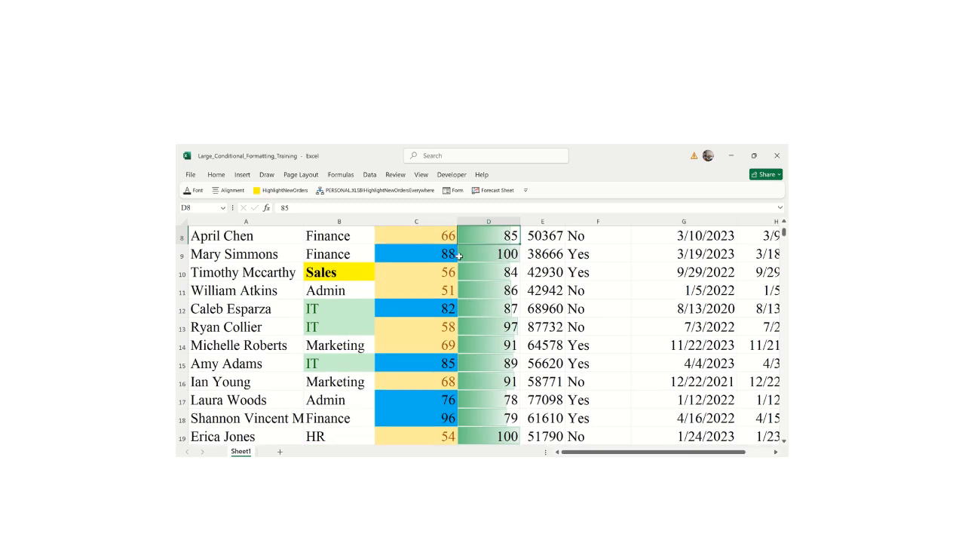
key(ctrl+z)
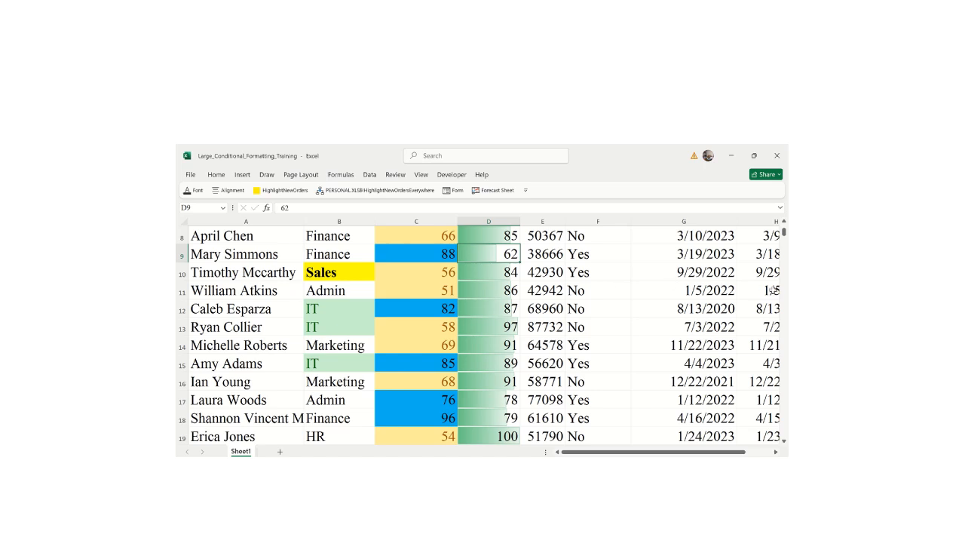
- Review the bars further down the Attendance column and undo the green data bar formatting
click(572, 315)
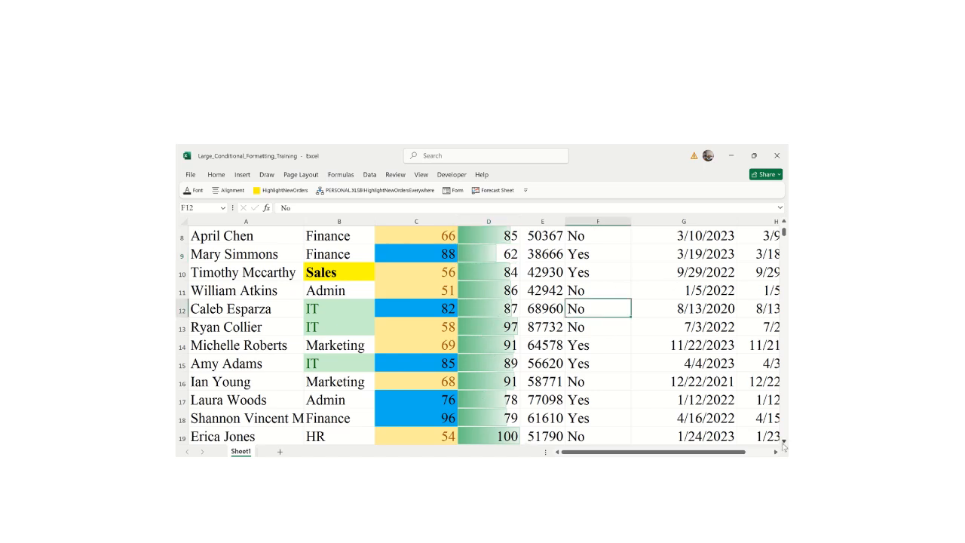
scroll(783, 443, down, 4)
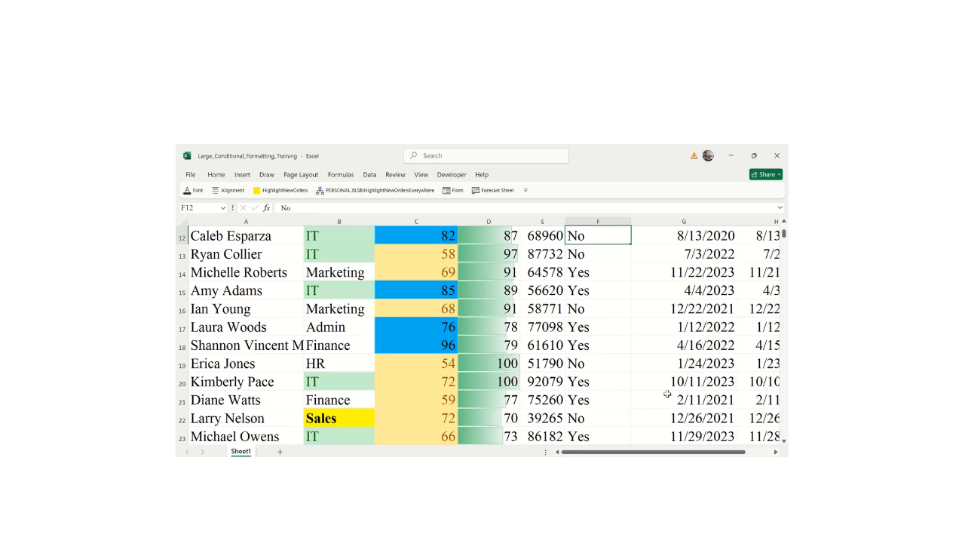
scroll(784, 445, down, 3)
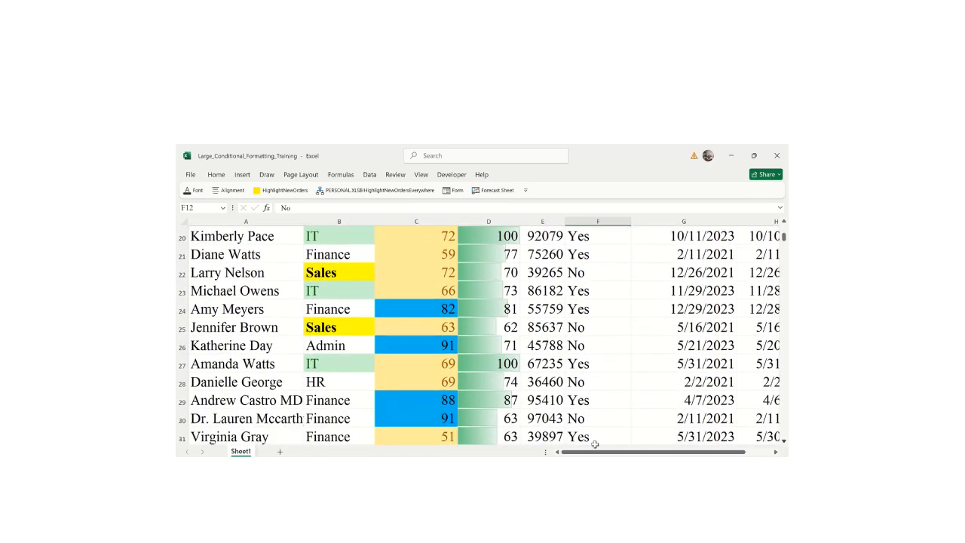
click(499, 361)
scroll(784, 446, down, 2)
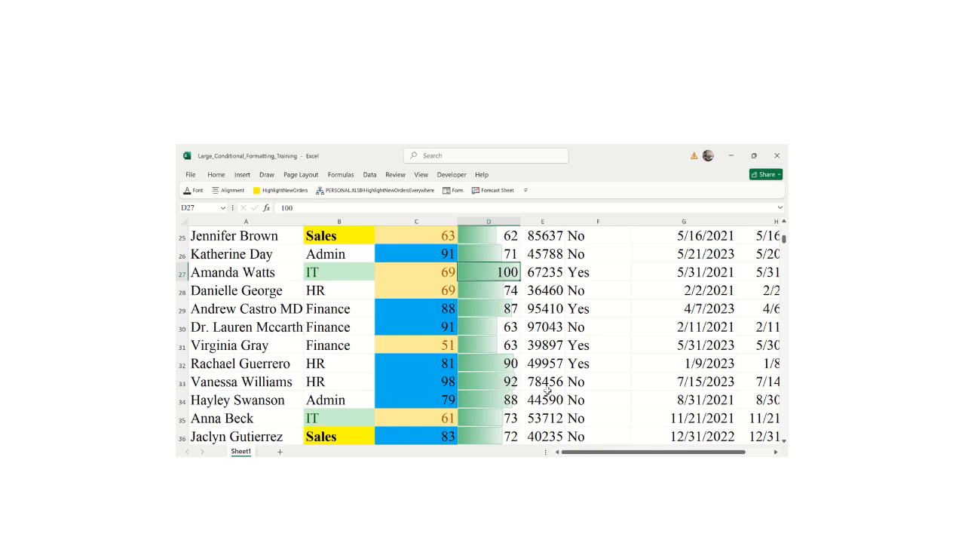
key(ctrl+z)
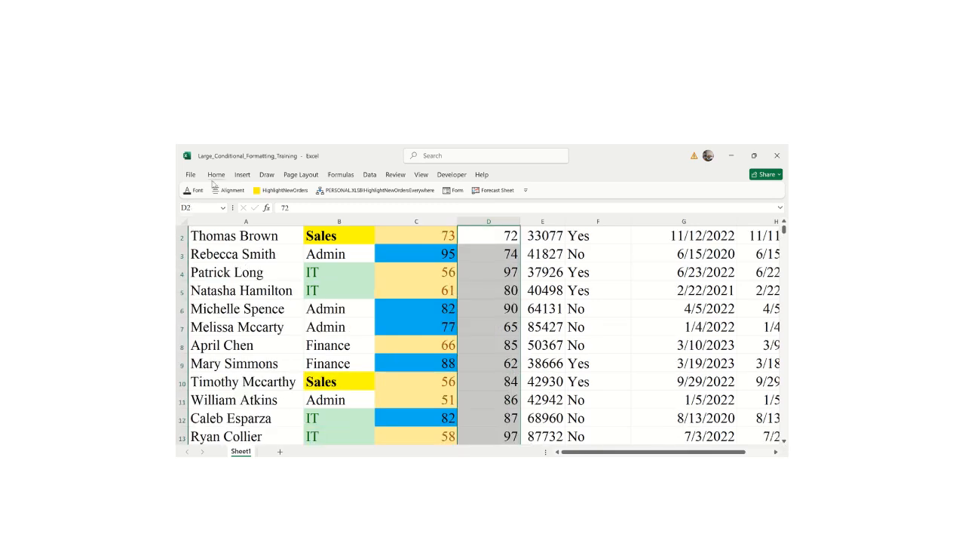
- Apply light blue gradient-fill data bars to the selected Attendance (%) values
click(215, 176)
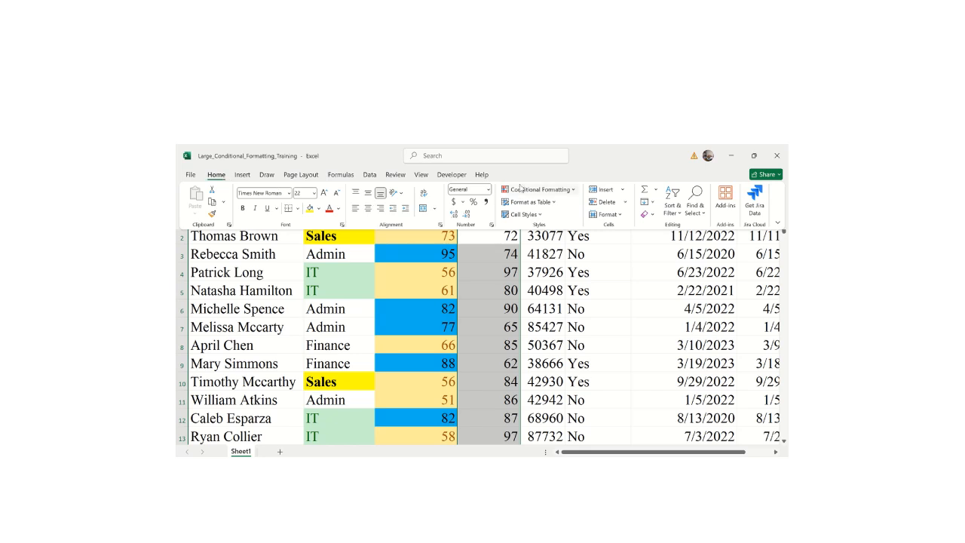
click(520, 189)
mouse_move(556, 231)
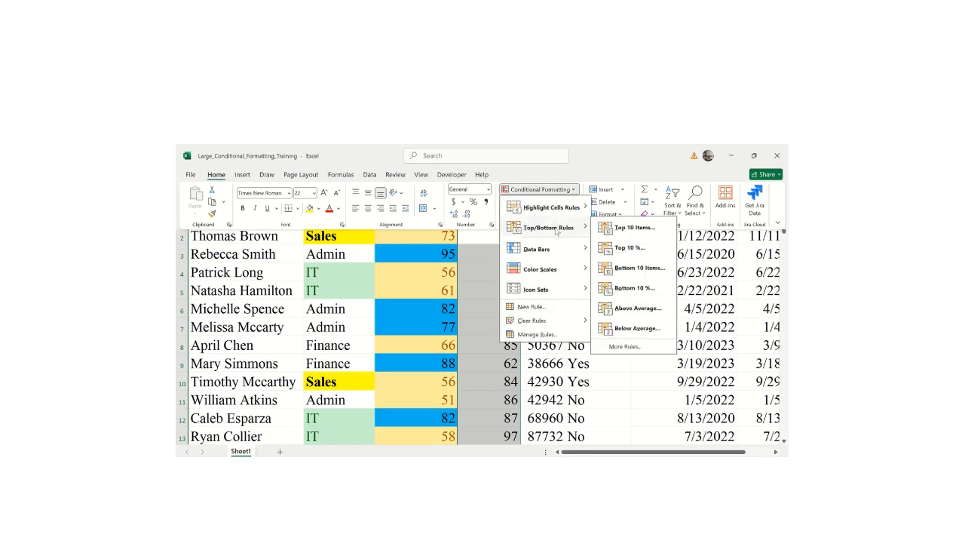
mouse_move(542, 254)
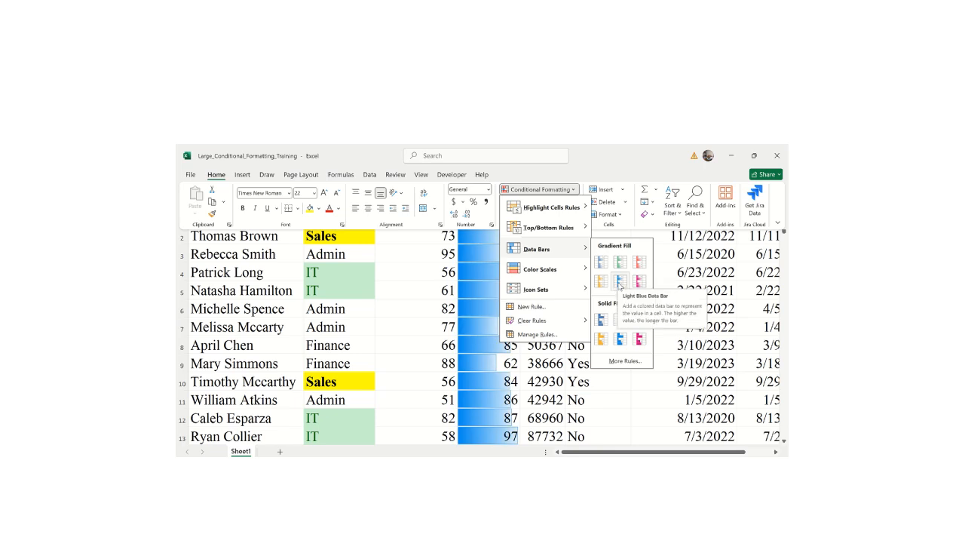
click(618, 282)
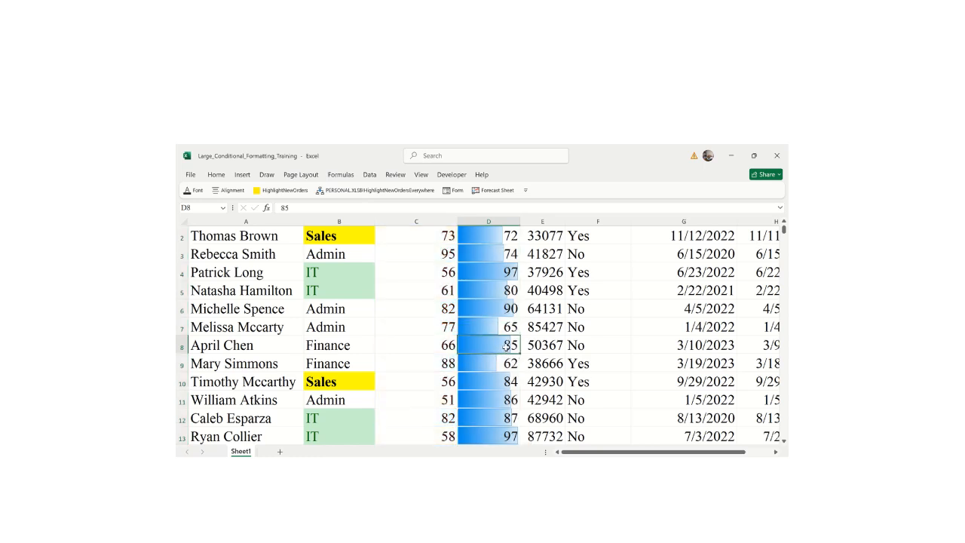
click(508, 345)
click(215, 175)
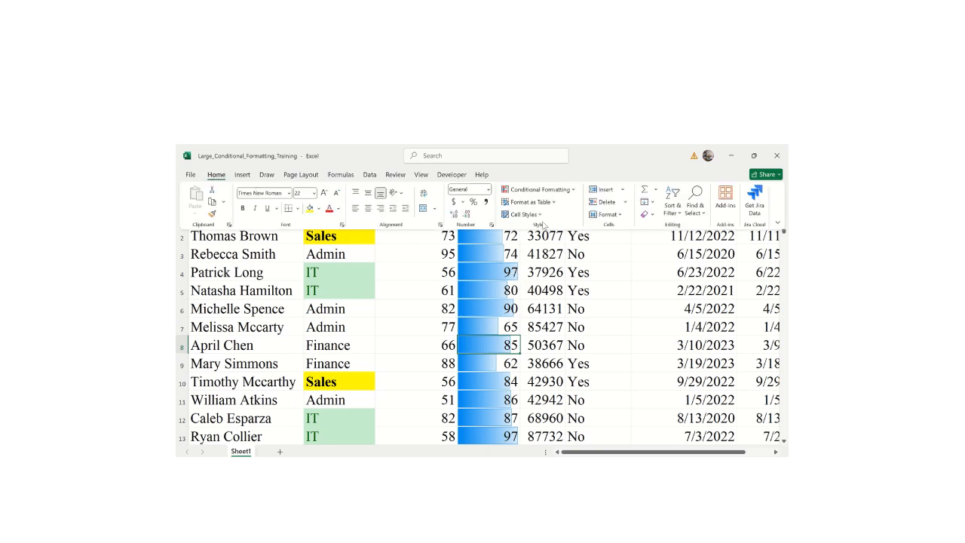
click(540, 189)
key(Escape)
key(Escape)
click(507, 380)
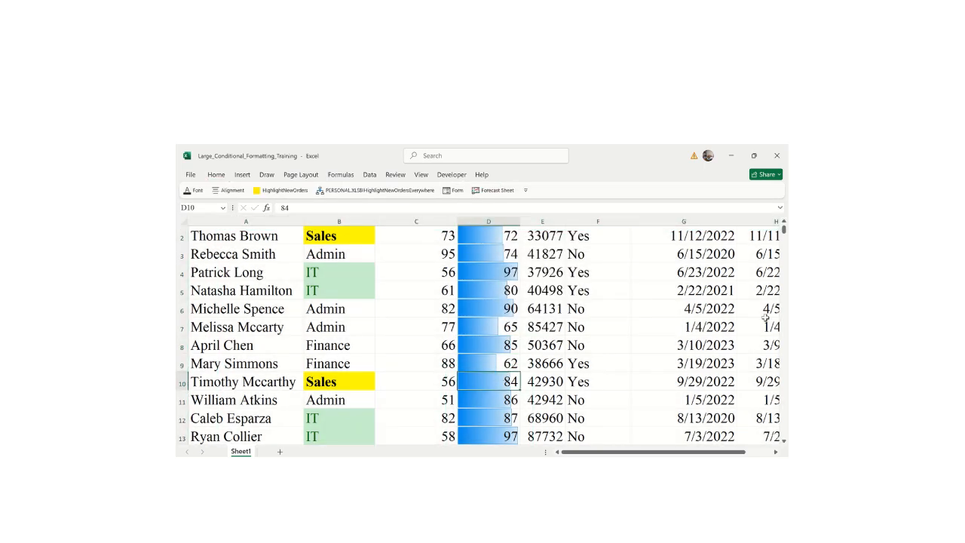
- Apply light blue solid-fill data bars to all values in the Attendance (%) column
scroll(784, 230, up, 1)
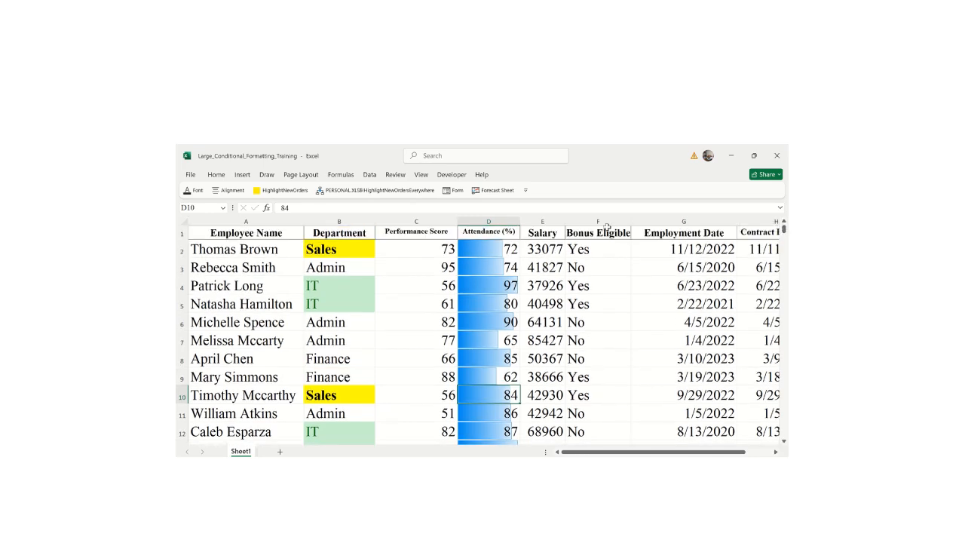
click(481, 250)
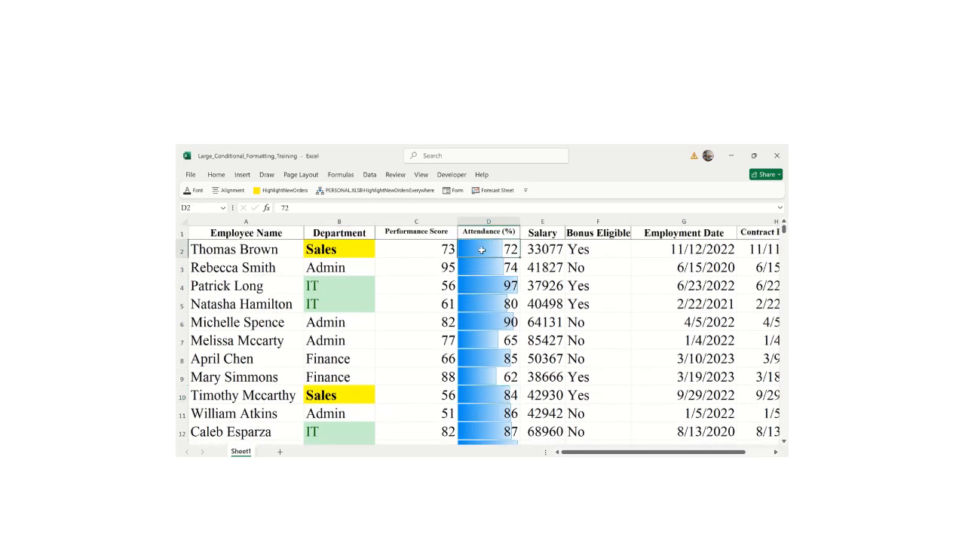
key(ctrl+shift+Down)
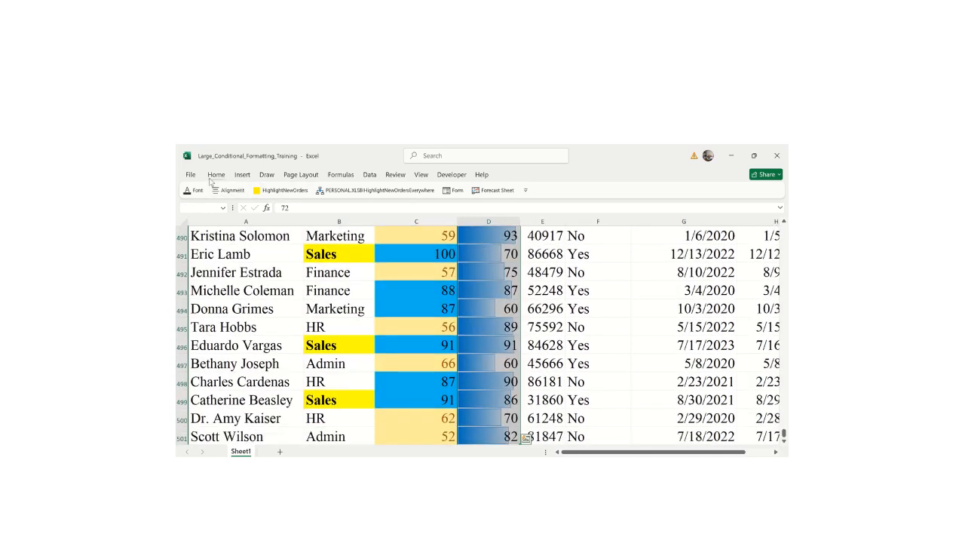
click(216, 175)
click(538, 189)
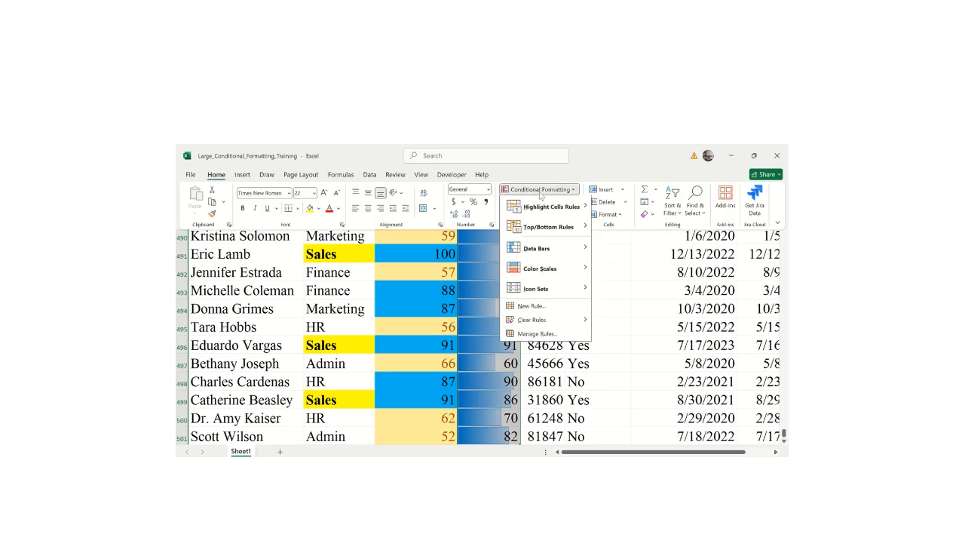
mouse_move(539, 255)
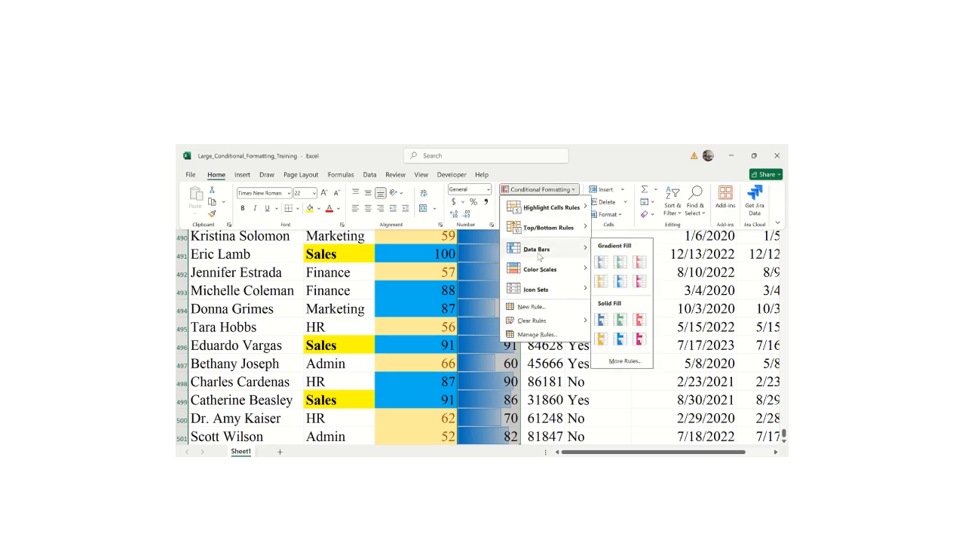
click(620, 341)
click(487, 324)
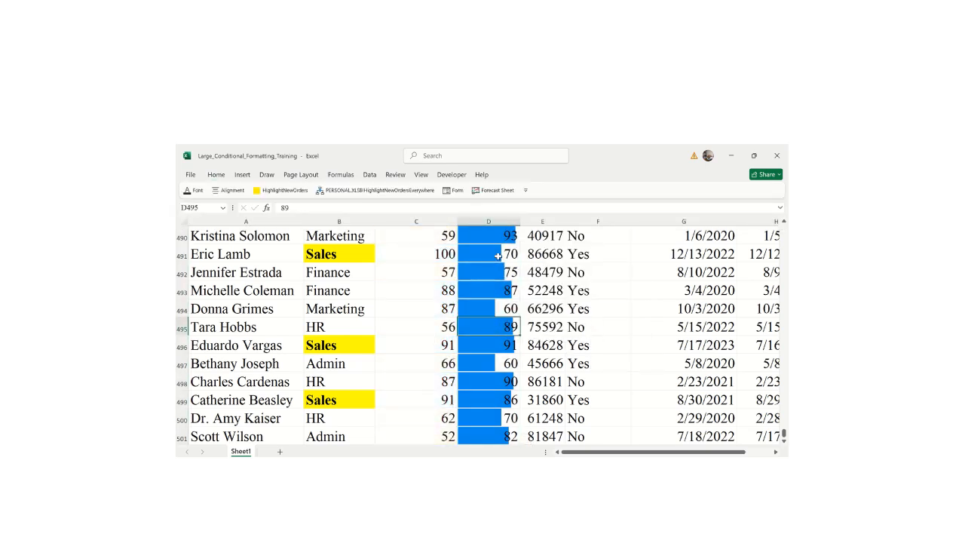
- Check several bars in the lower Attendance rows and undo both the solid-fill and the gradient data bar formatting
click(479, 308)
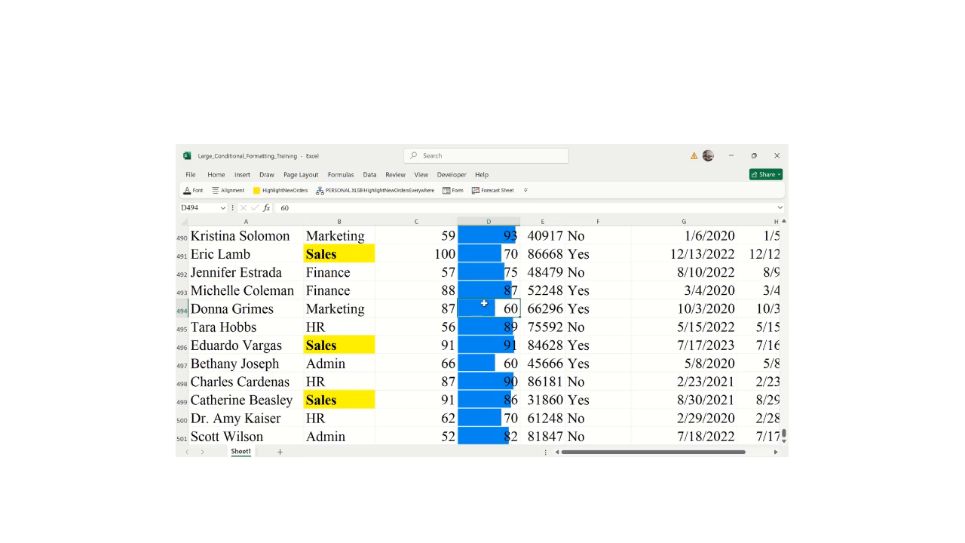
click(472, 332)
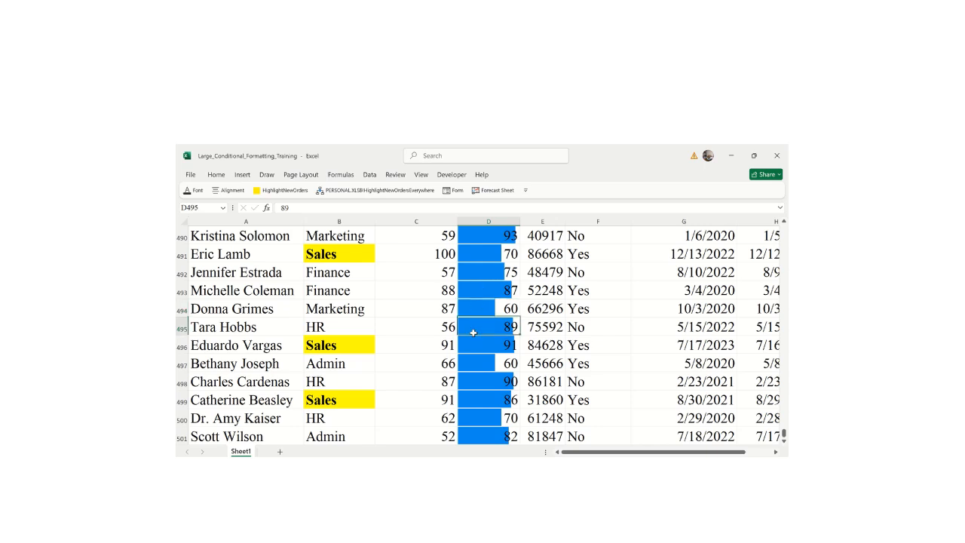
click(473, 343)
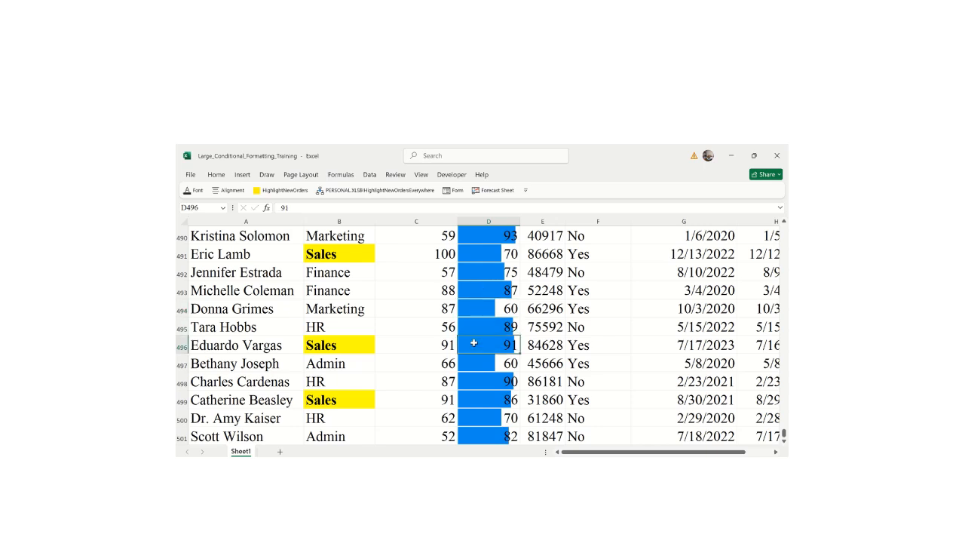
key(ctrl+Up)
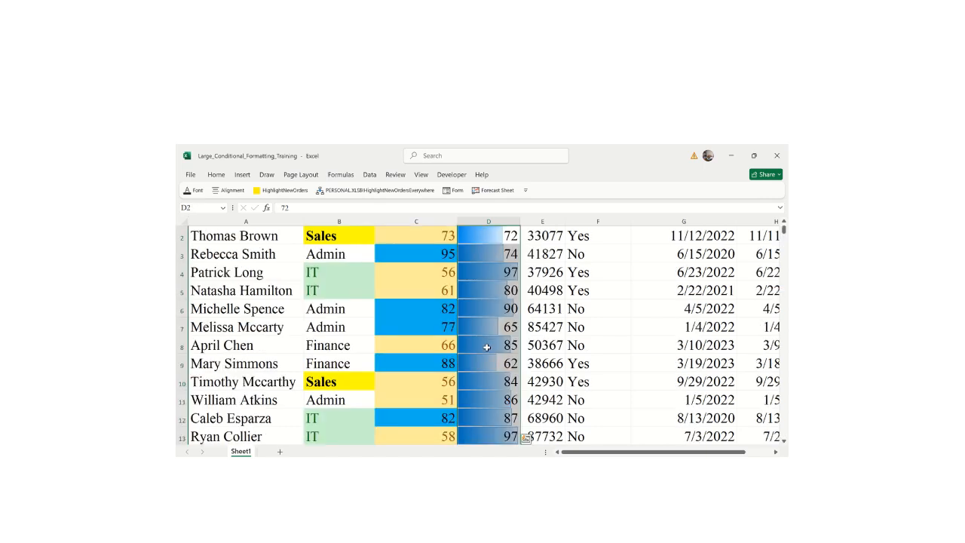
key(ctrl+shift+Down)
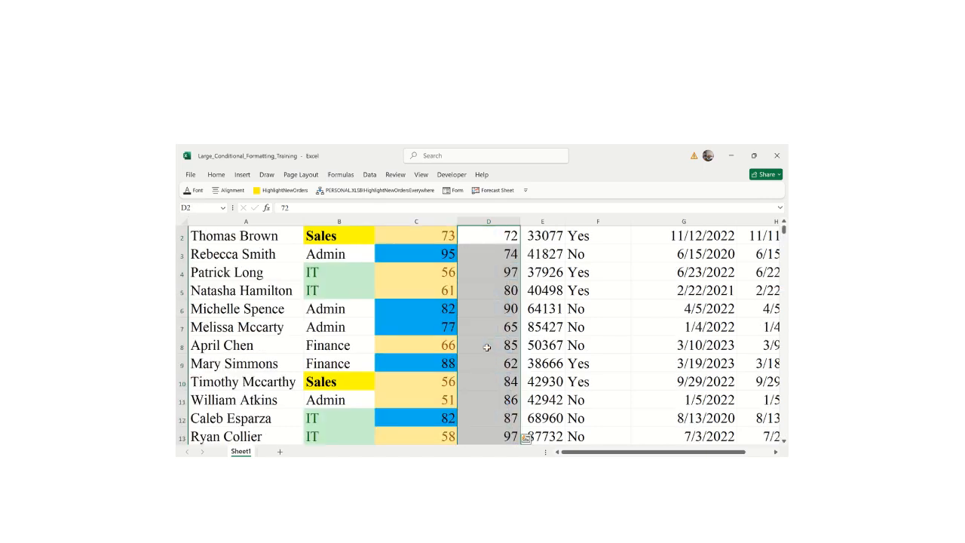
- View the custom data bar rule settings for the selected Attendance (%) values and close them without creating a rule
click(218, 178)
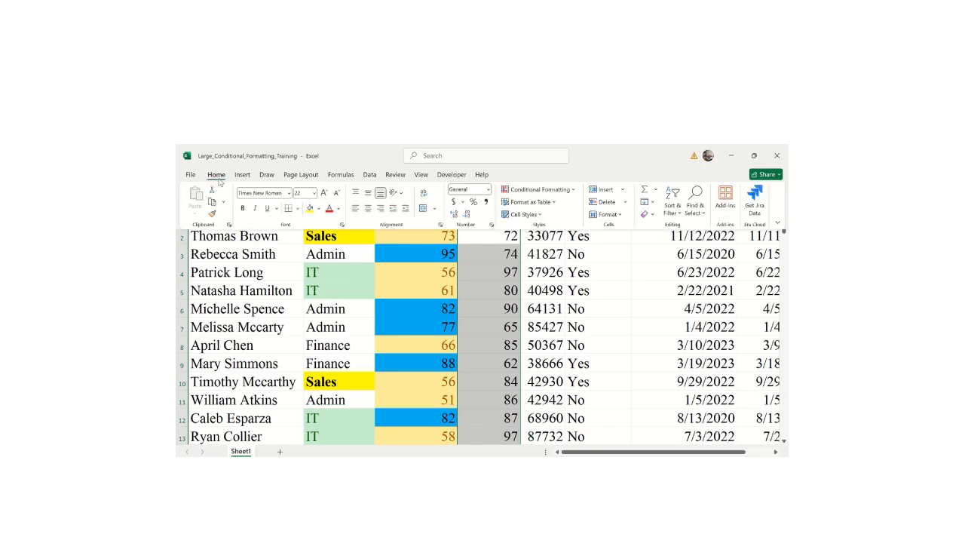
click(518, 187)
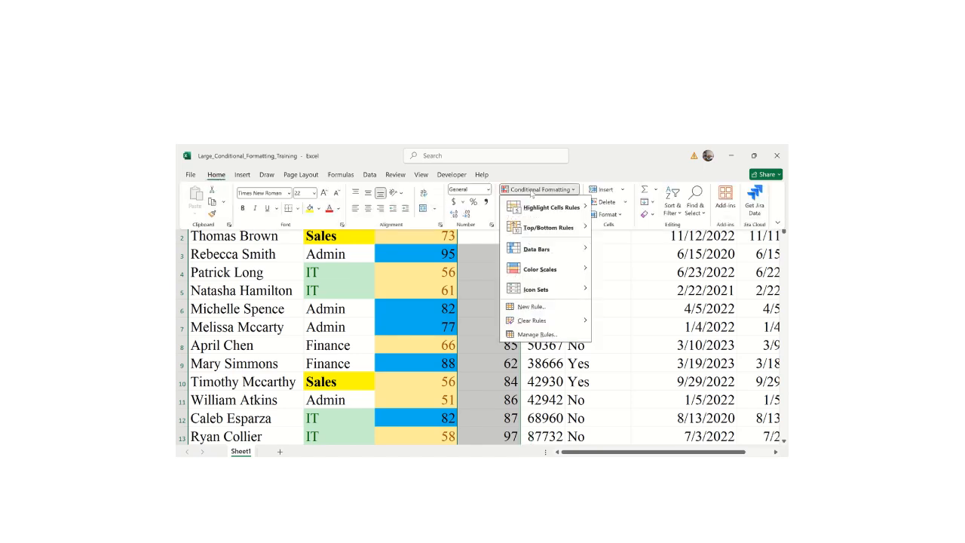
mouse_move(540, 234)
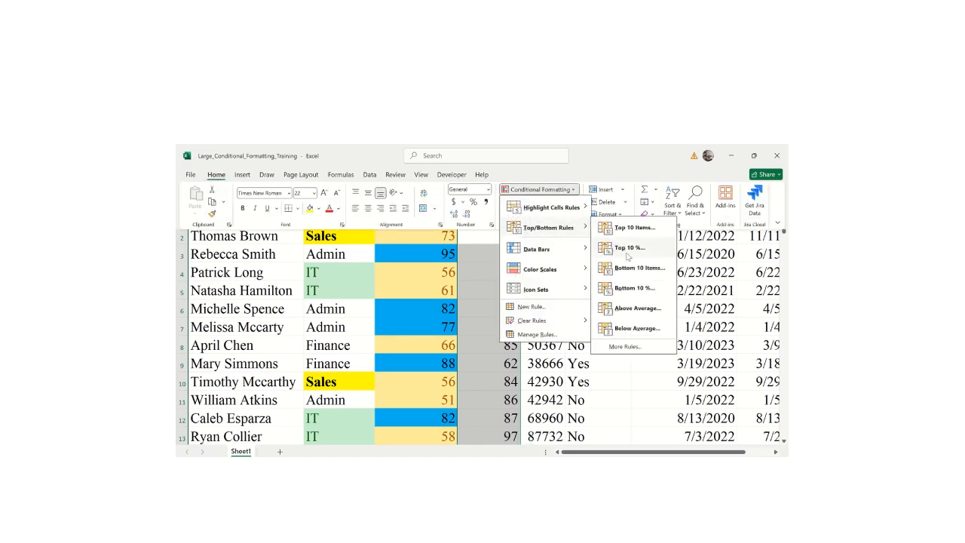
mouse_move(577, 252)
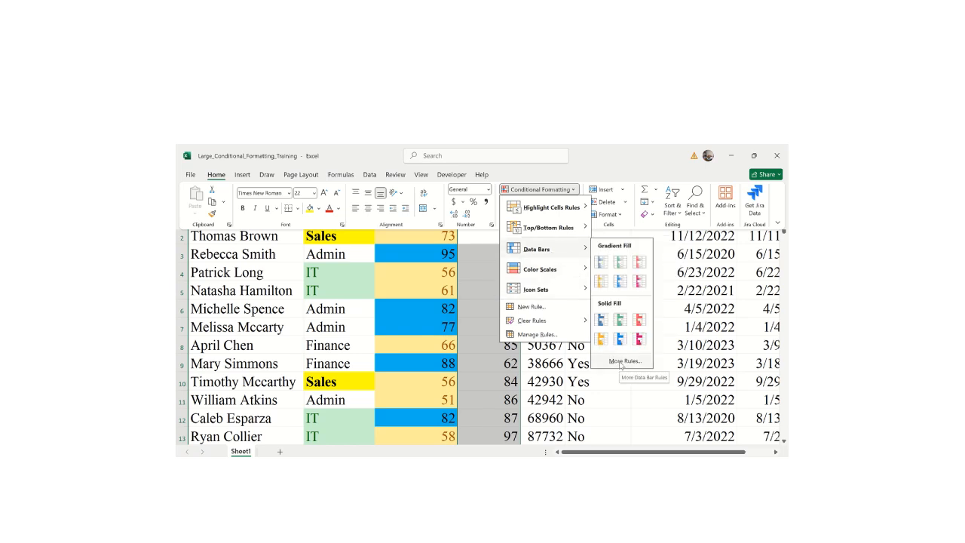
click(621, 361)
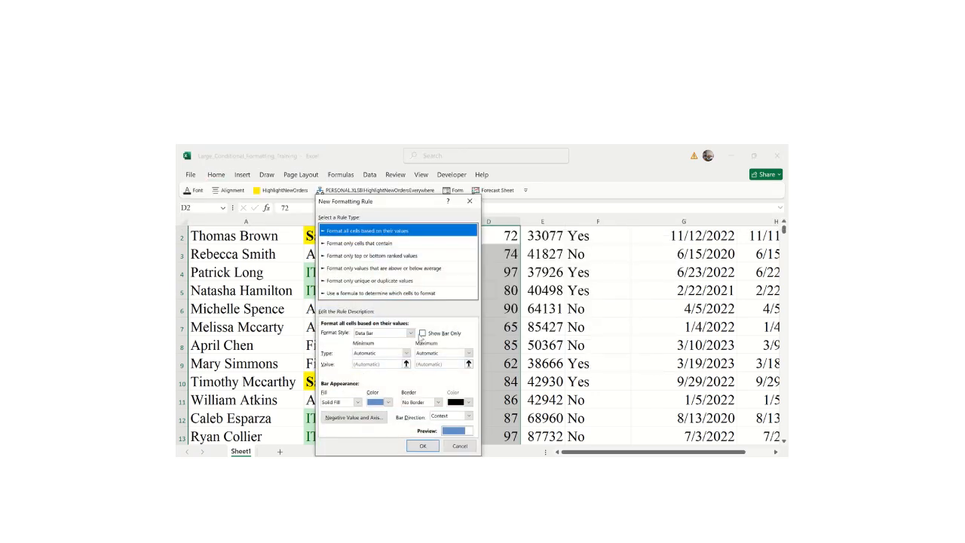
click(470, 202)
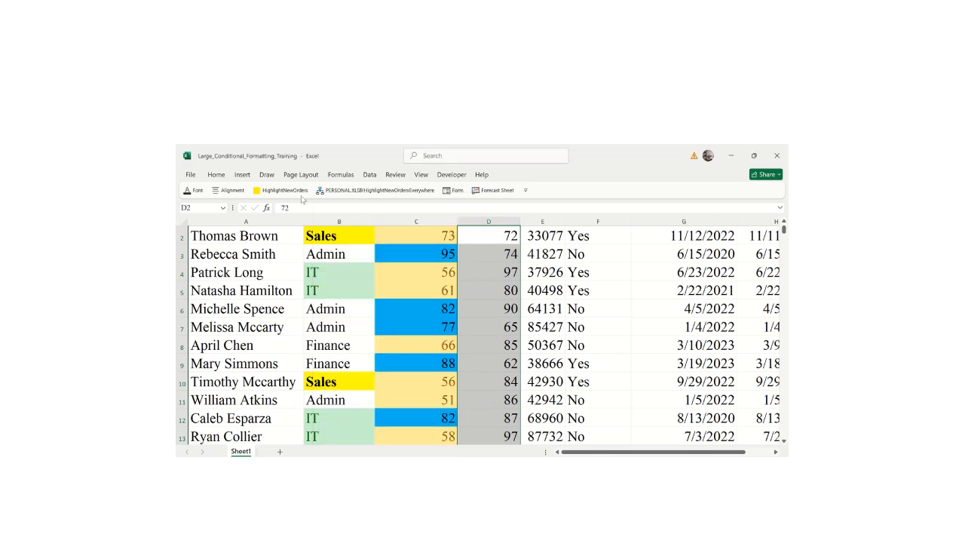
- Apply the Red - White - Blue color scale to the selected Attendance (%) values
click(217, 175)
click(564, 188)
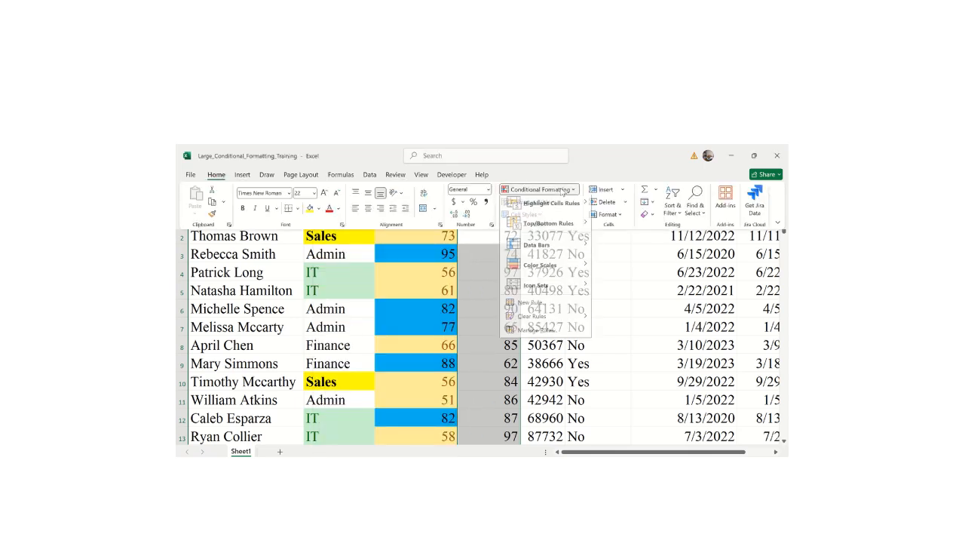
mouse_move(527, 275)
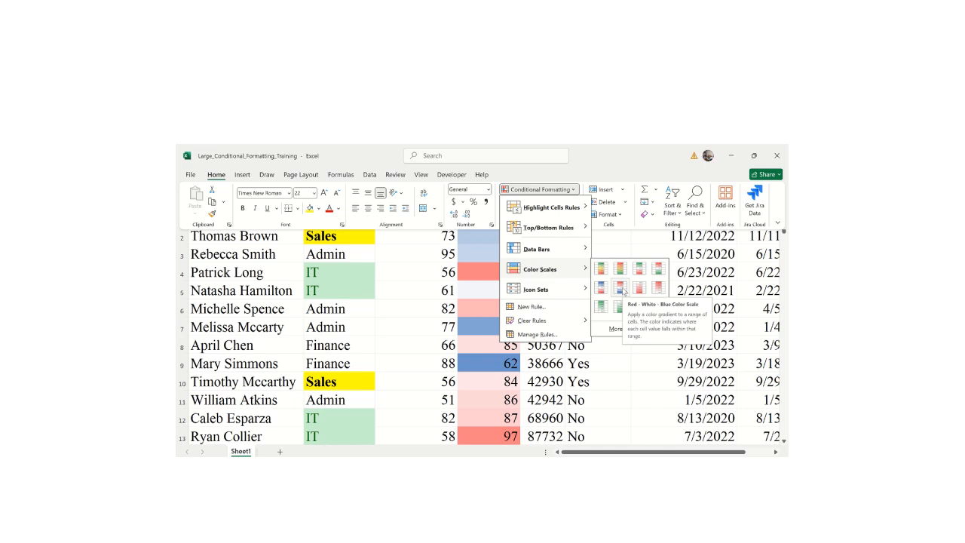
click(623, 291)
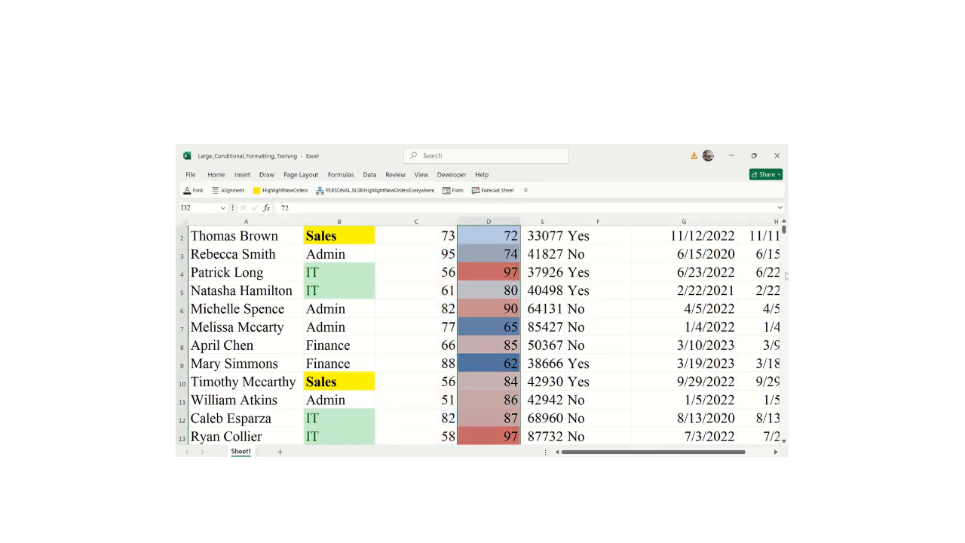
click(783, 221)
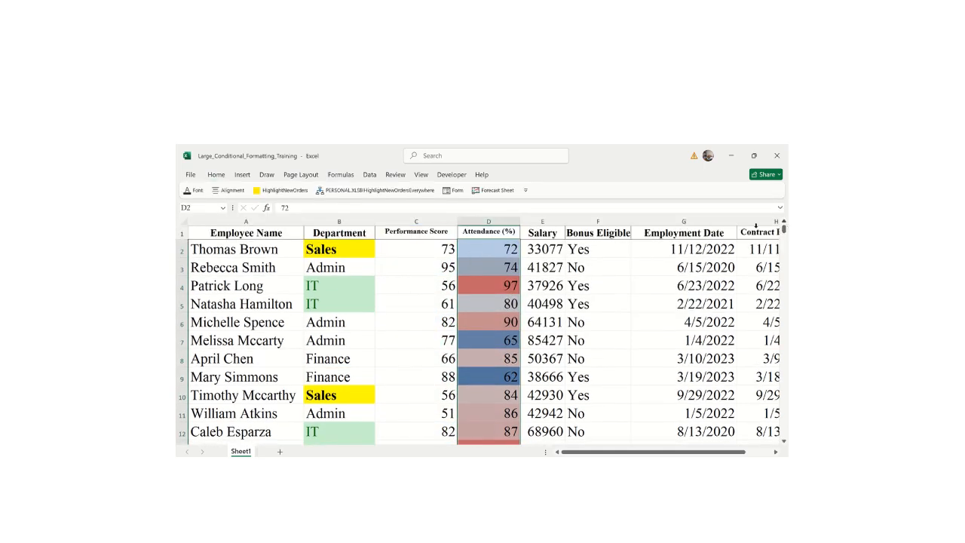
- Undo the color scale formatting on the Attendance (%) column
click(491, 265)
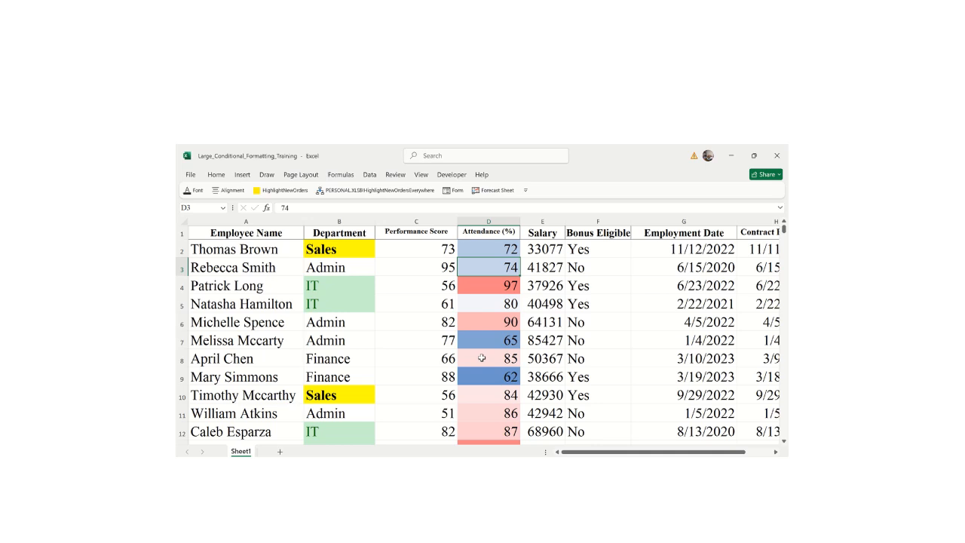
key(ctrl+z)
key(ctrl+z)
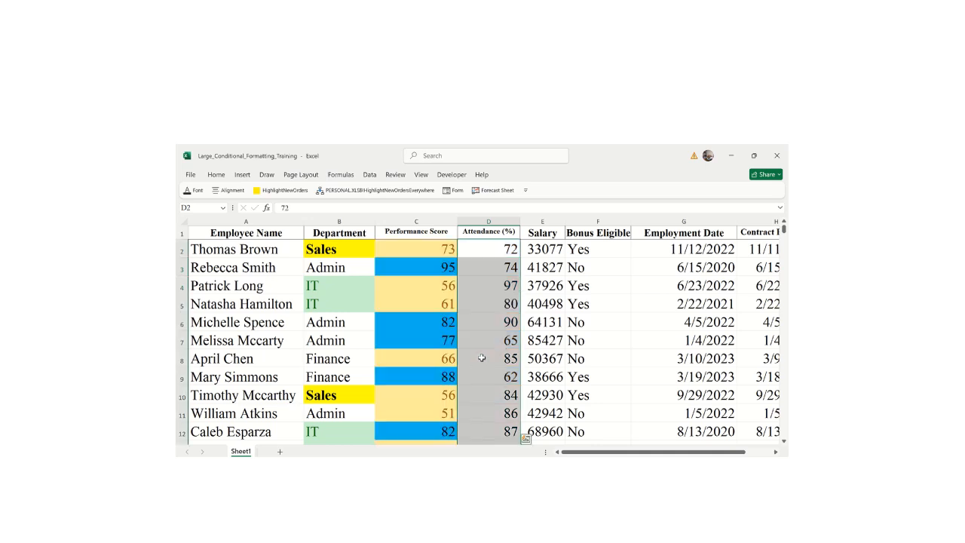
- Start a custom formatting rule for the Attendance (%) values that formats only the bottom 10 ranked values
click(220, 177)
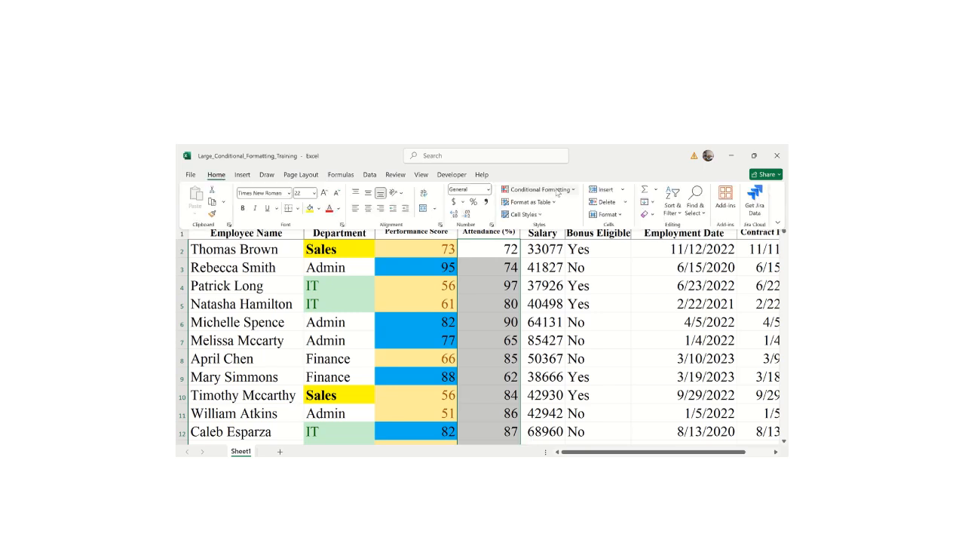
click(558, 191)
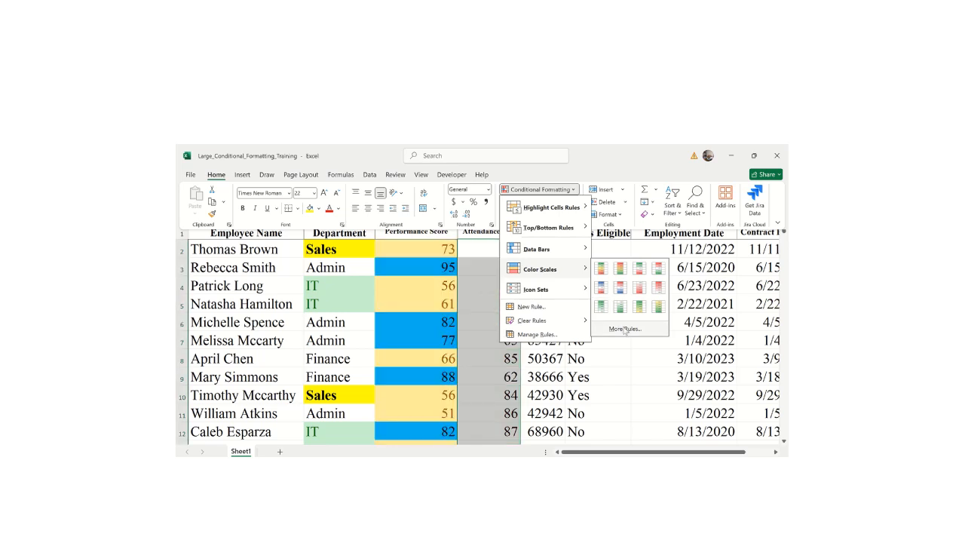
click(624, 329)
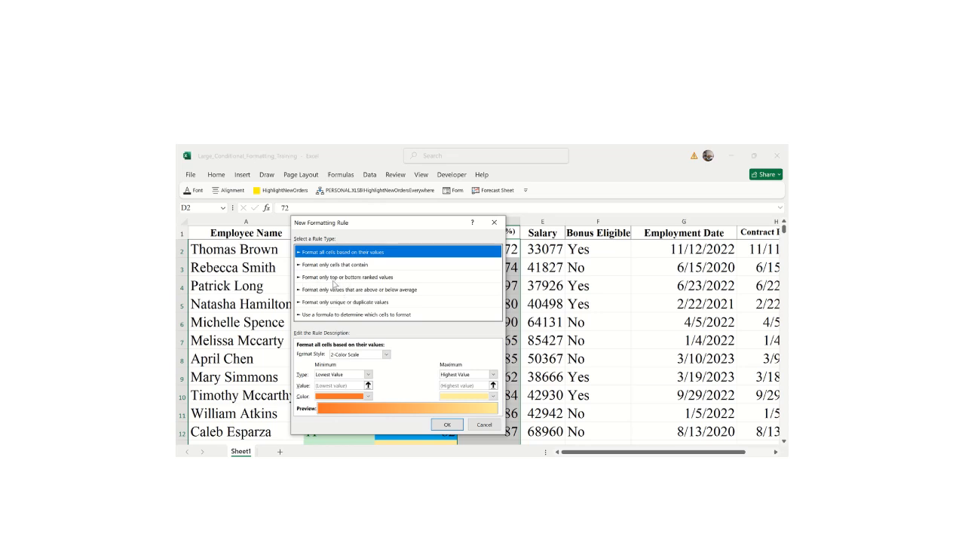
click(335, 278)
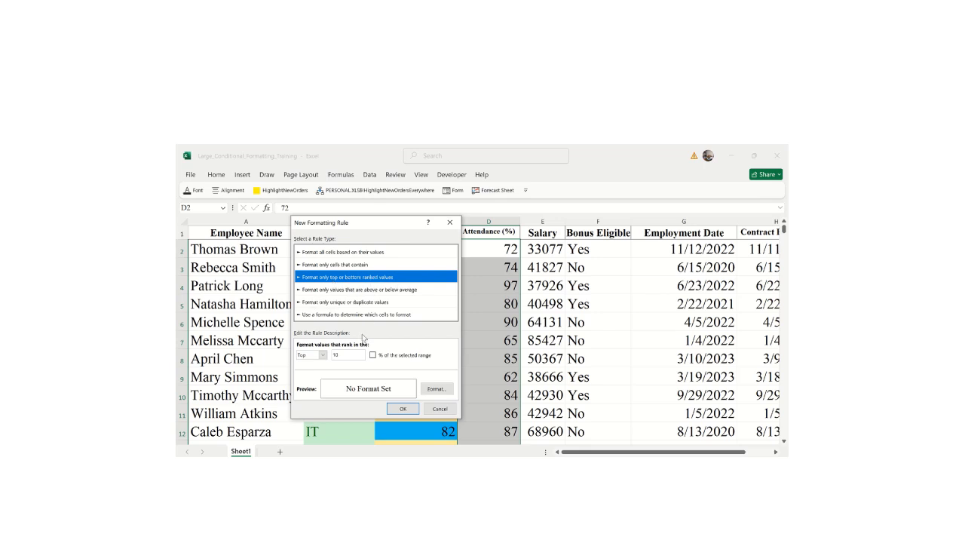
click(323, 356)
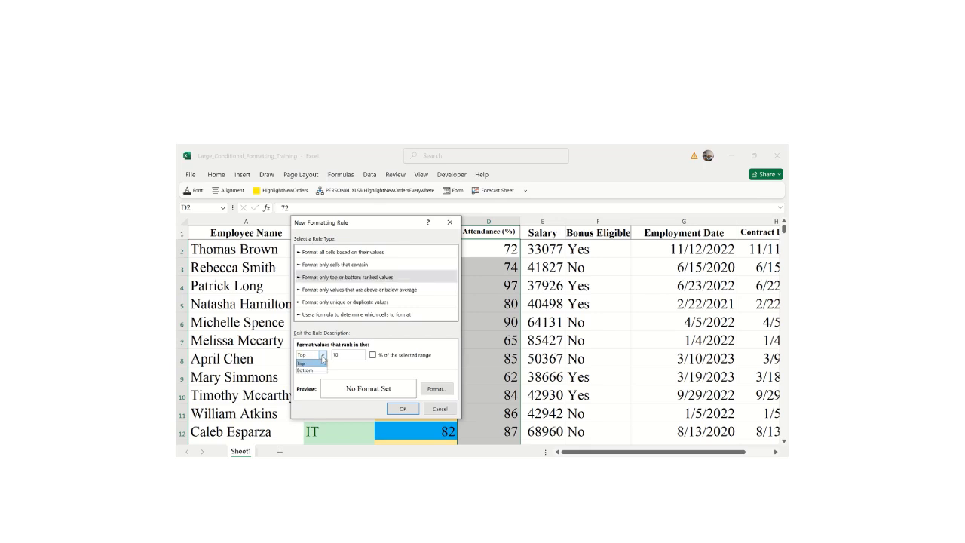
click(313, 370)
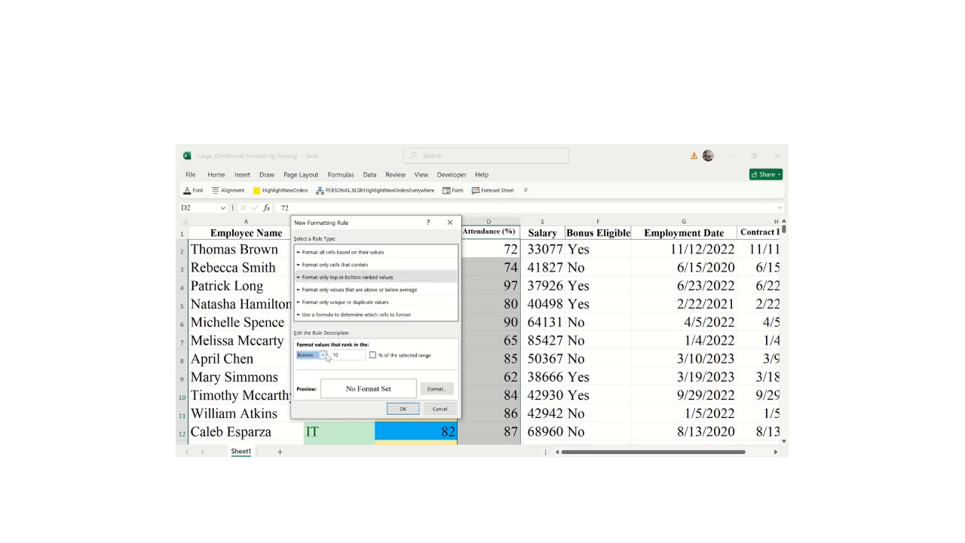
- Give the bottom 10 rule a yellow fill, apply it, and check a highlighted value further down the Attendance column
click(435, 389)
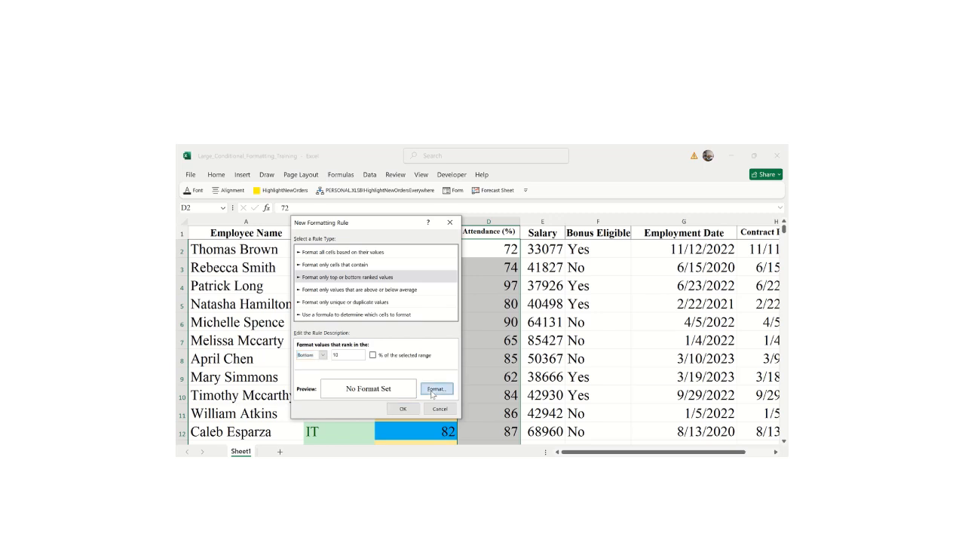
click(319, 278)
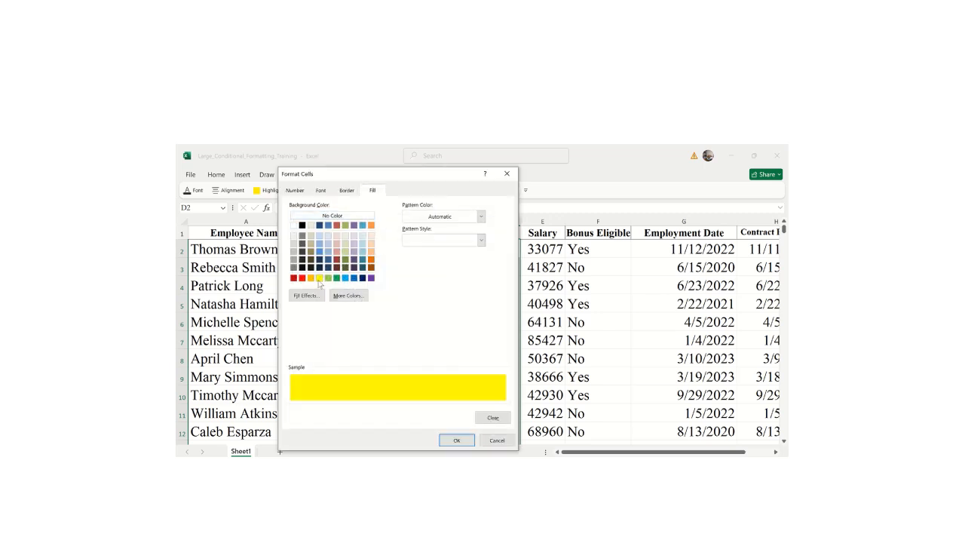
click(457, 440)
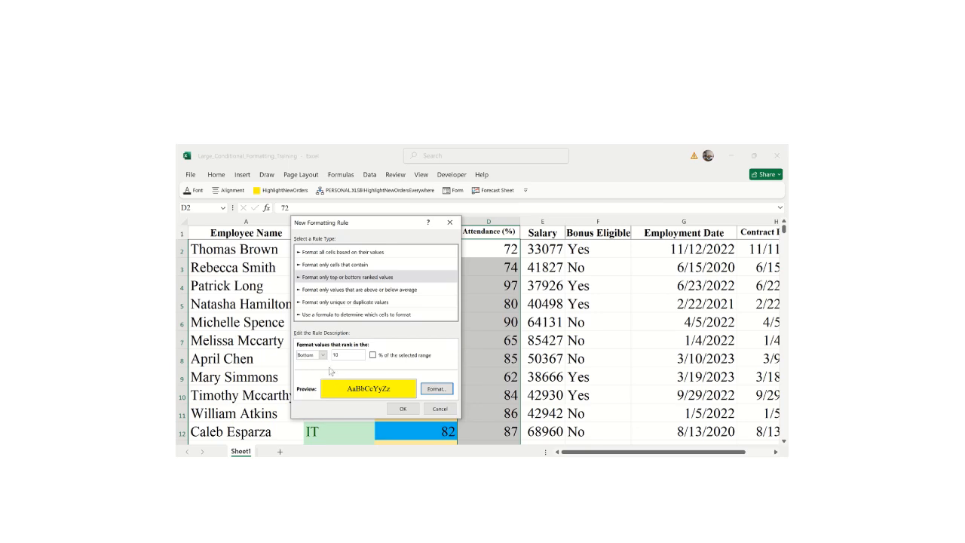
click(404, 409)
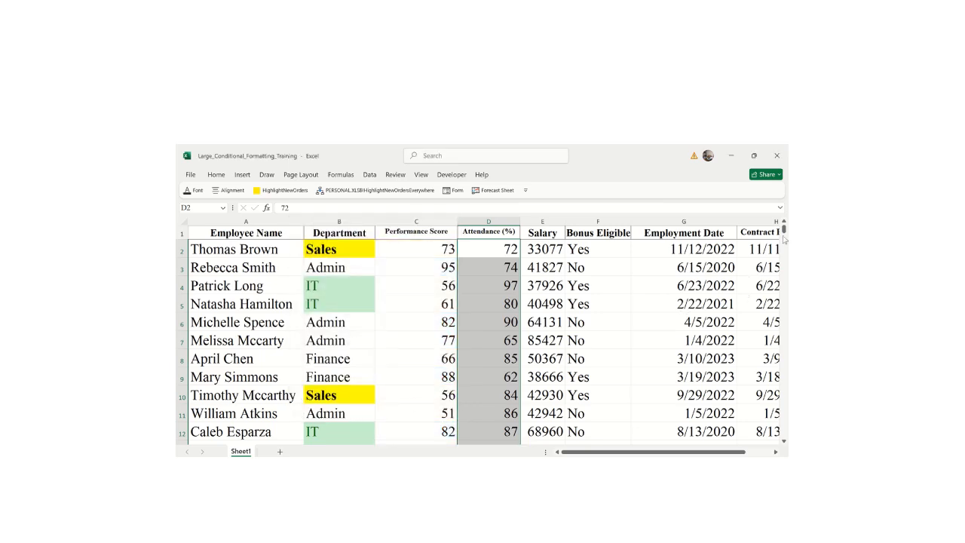
drag(784, 230, 777, 287)
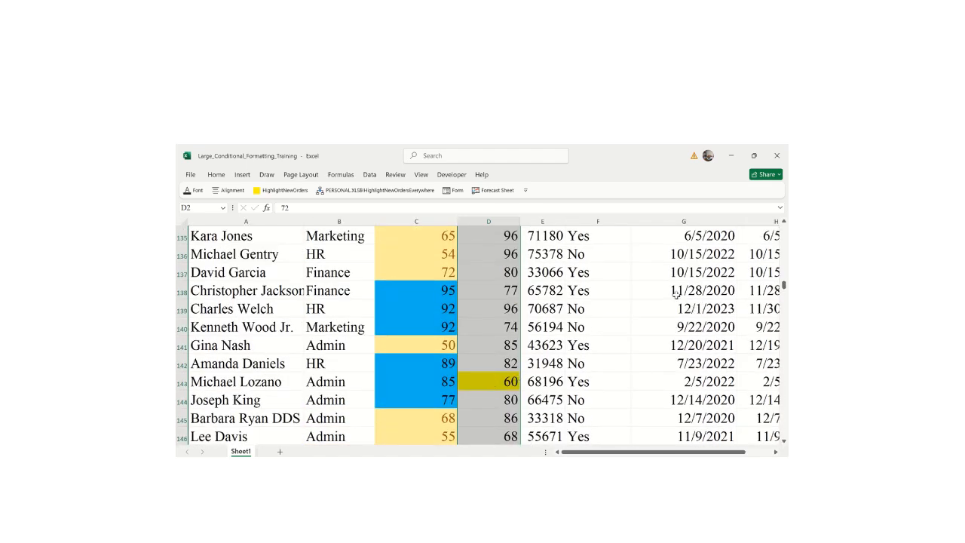
click(486, 386)
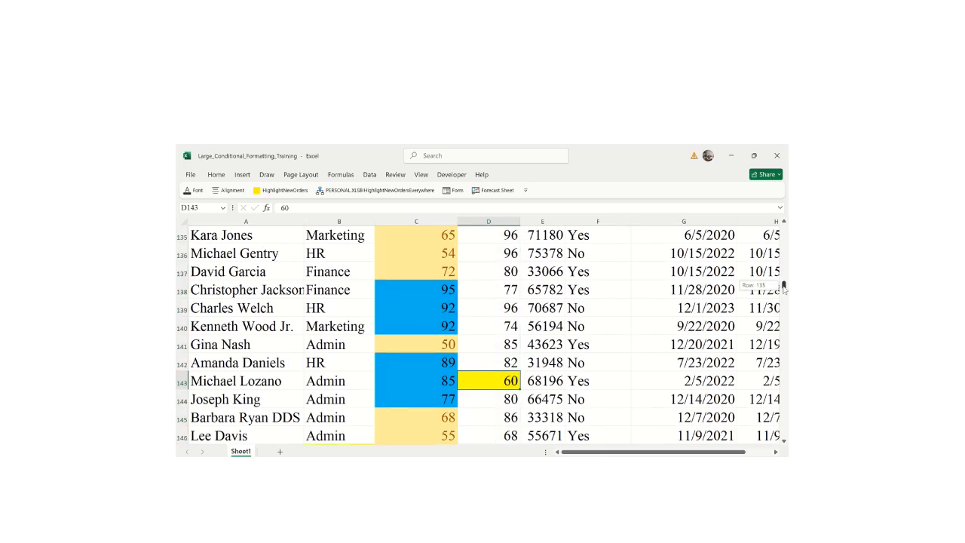
- Check more highlighted values further down the Attendance (%) column and undo the bottom 10 rule
scroll(656, 310, down, 20)
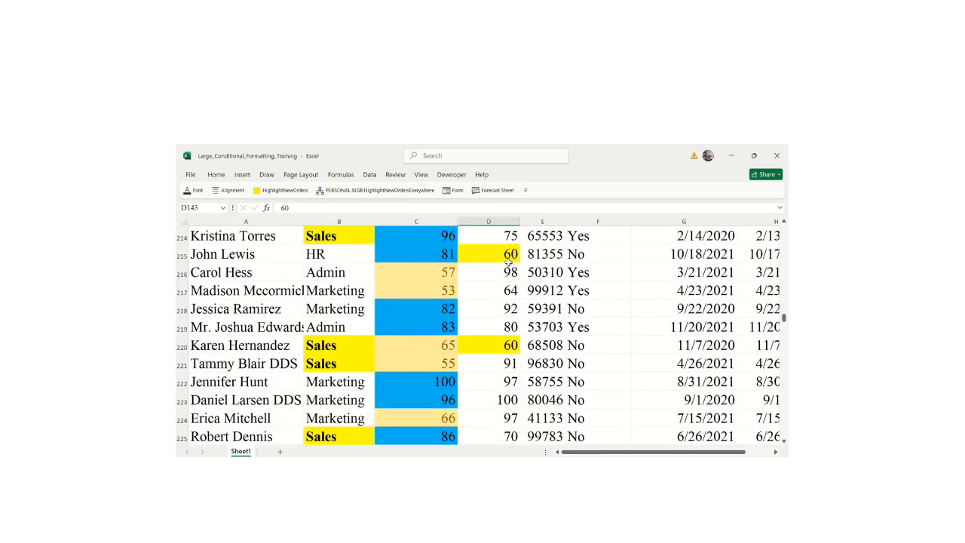
click(490, 344)
drag(784, 320, 765, 361)
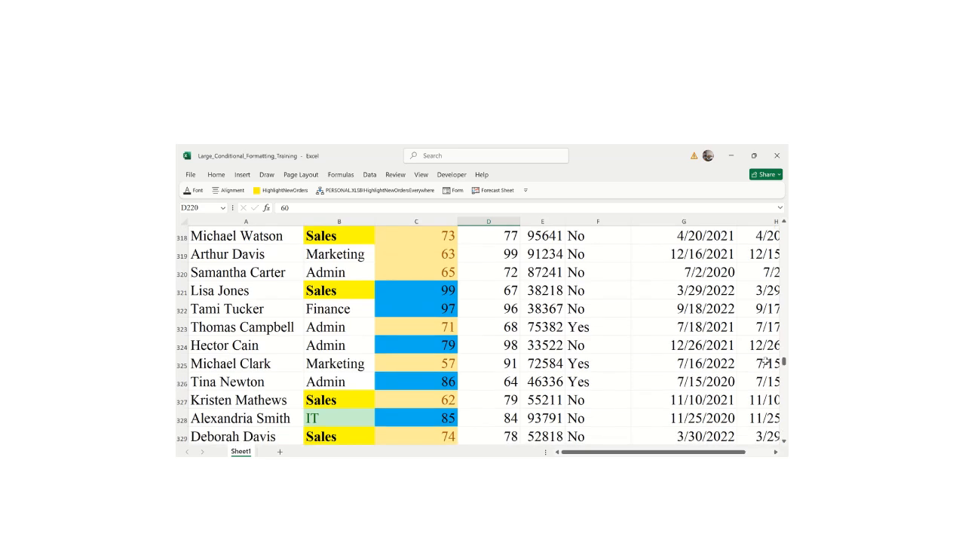
key(ctrl+z)
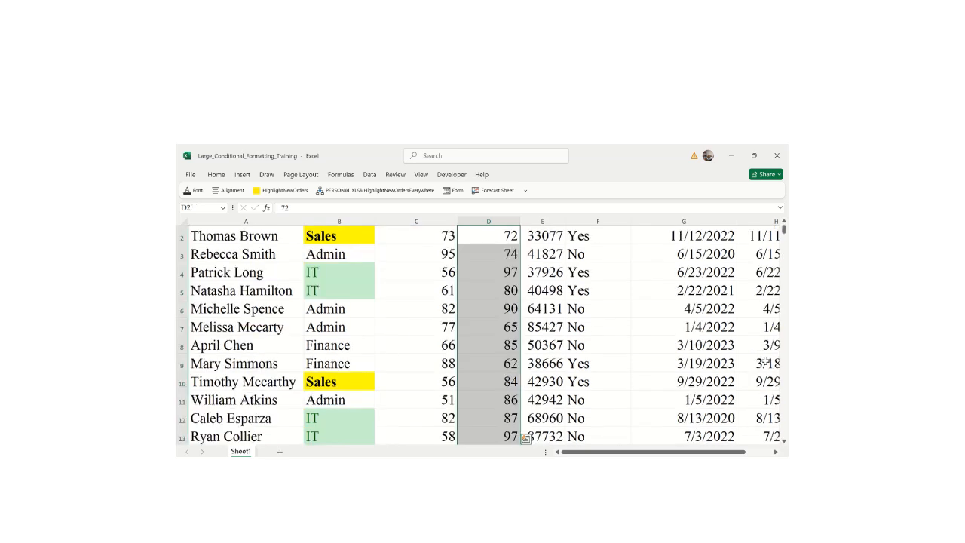
- Apply the 3 Stars icon set to the selected Attendance (%) values
click(217, 175)
click(539, 192)
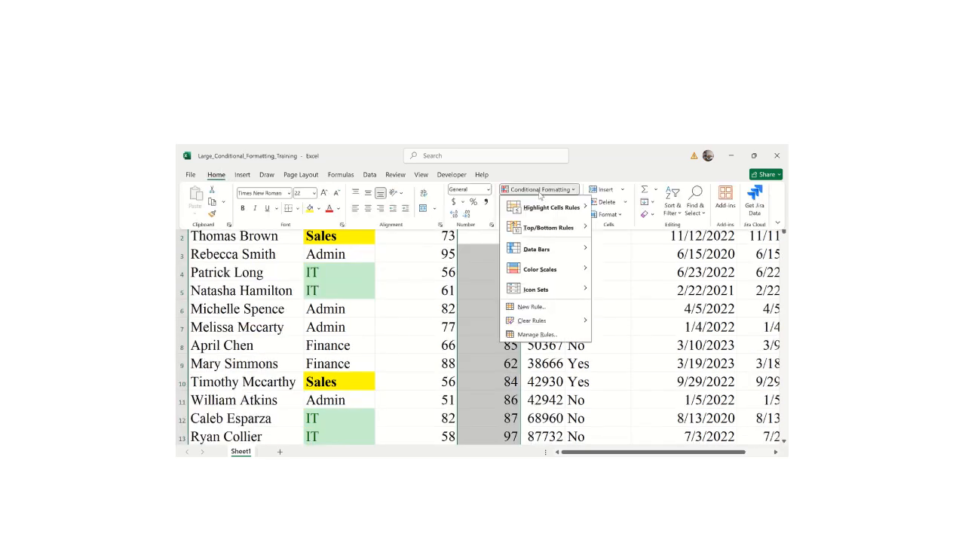
mouse_move(533, 295)
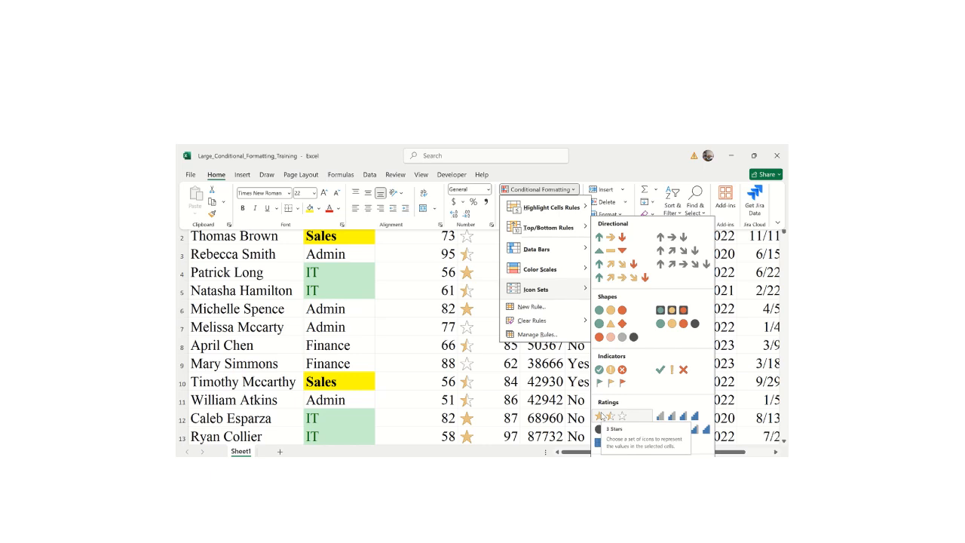
click(603, 415)
- Test the star icons by changing the attendance values in D5, D6 and D7 to 100, 20 and 50
click(477, 294)
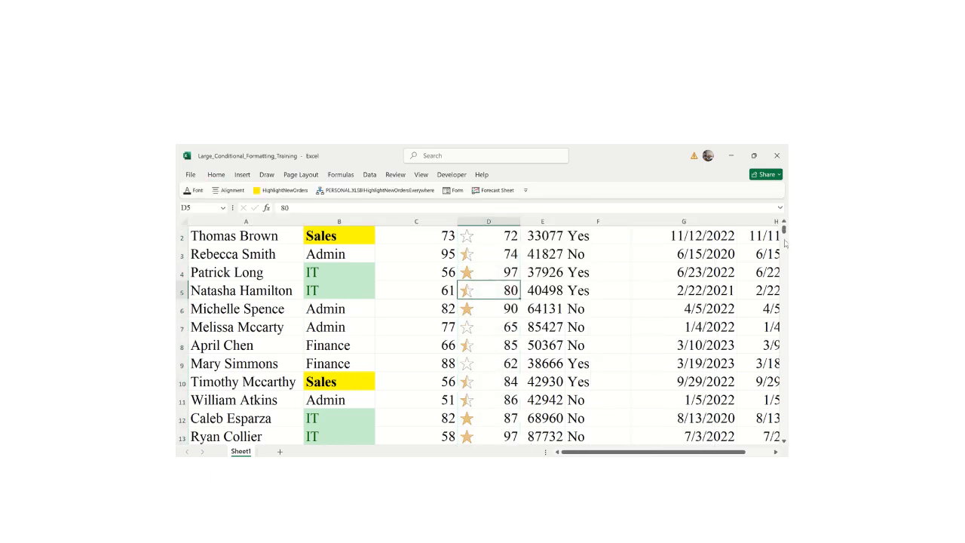
scroll(784, 239, up, 1)
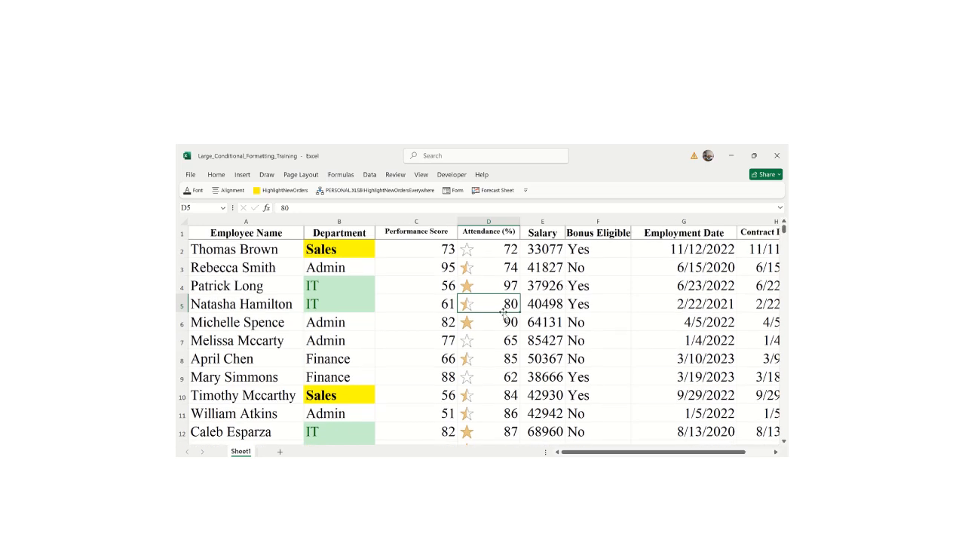
text(100)
key(Return)
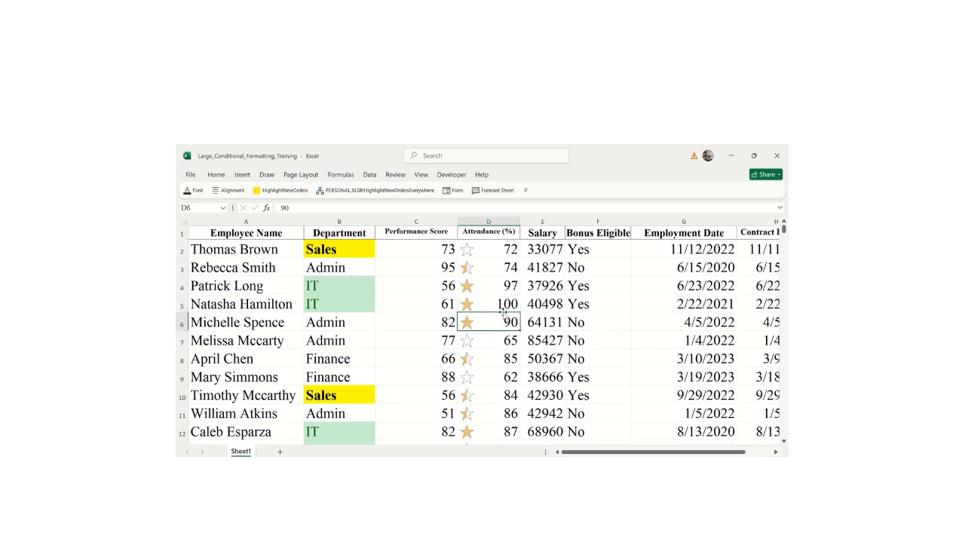
text(20)
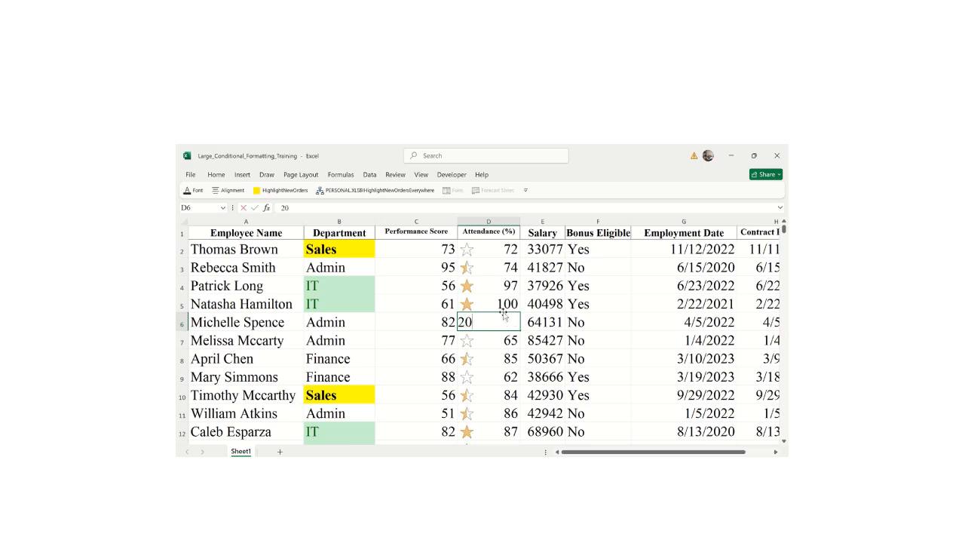
key(Return)
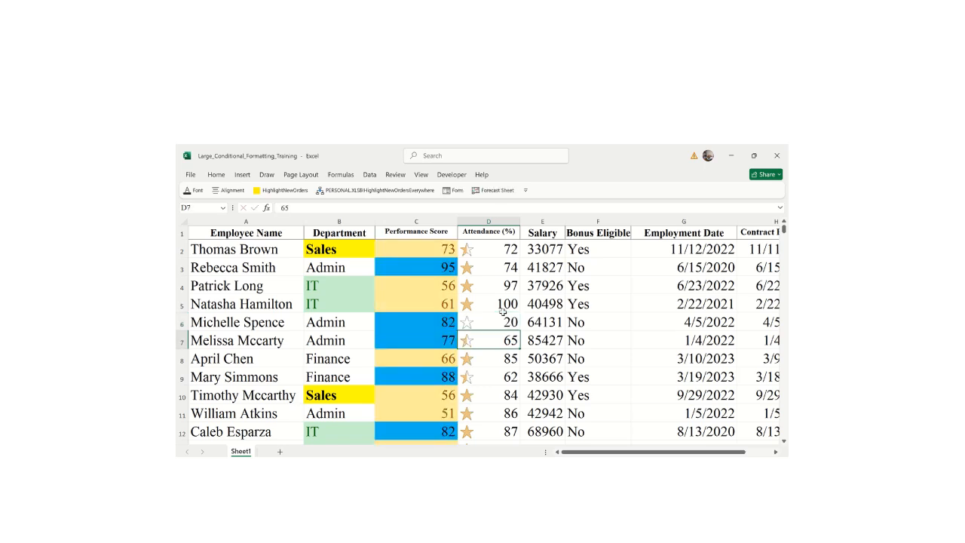
text(50)
key(Return)
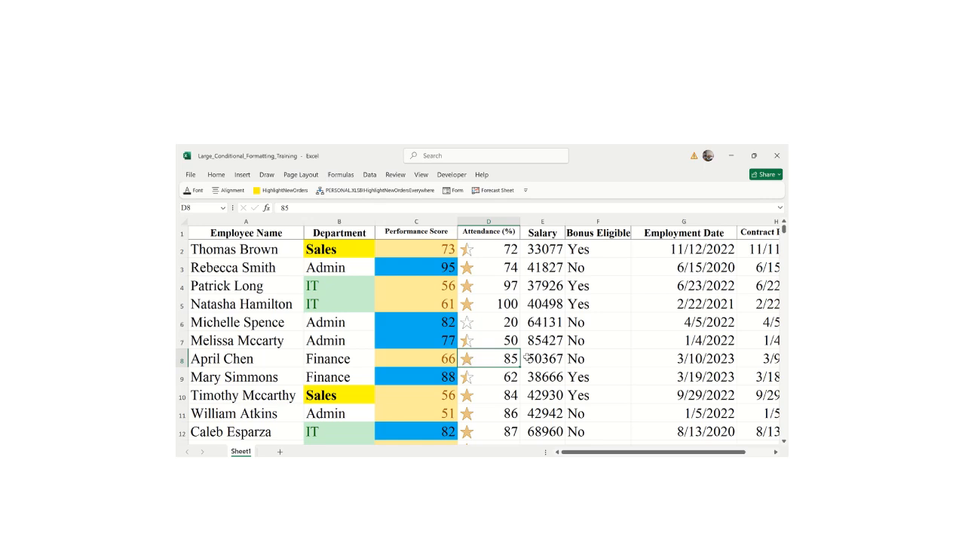
- Undo the three test attendance values and the 3 Stars icon set
key(ctrl+z)
key(ctrl+z)
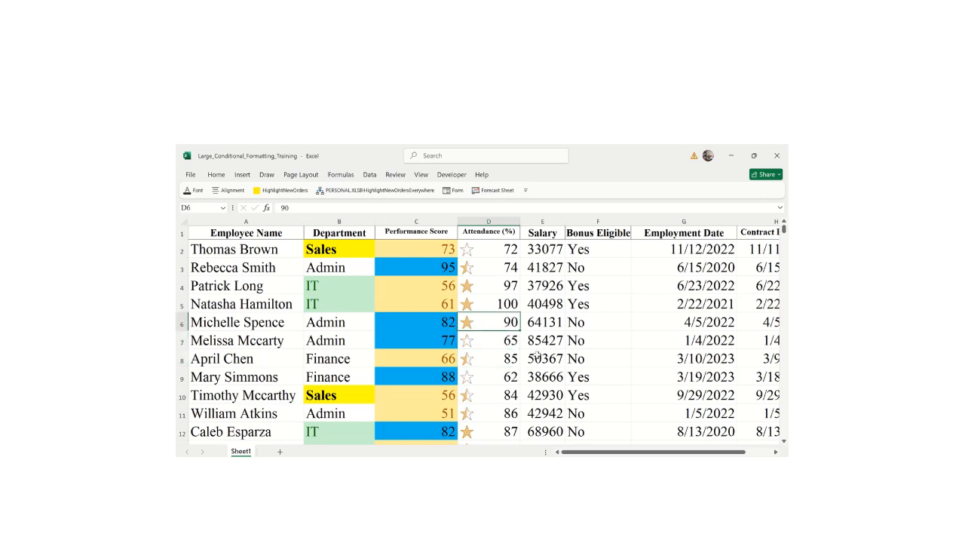
key(ctrl+z)
key(ctrl+z)
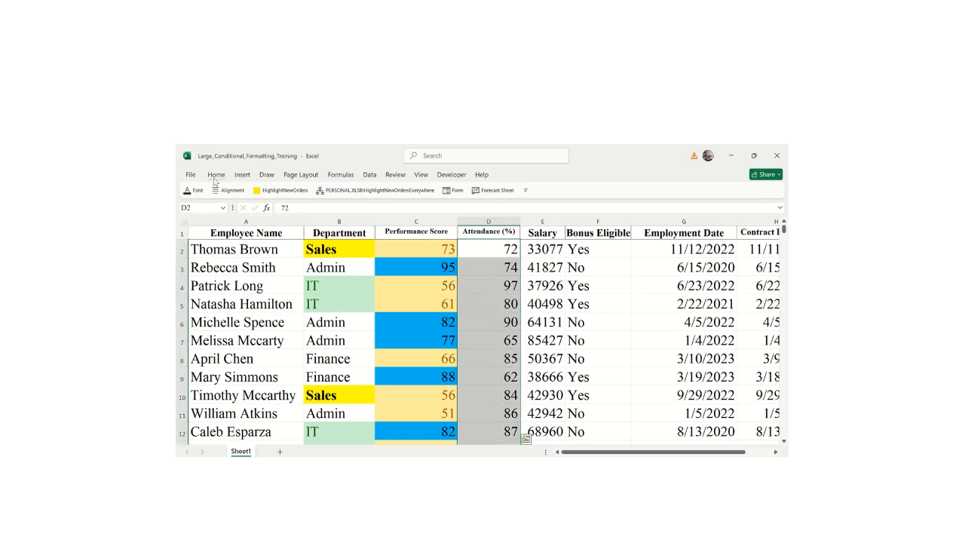
- Apply the five-box rating icon set to the selected Attendance (%) values
click(215, 175)
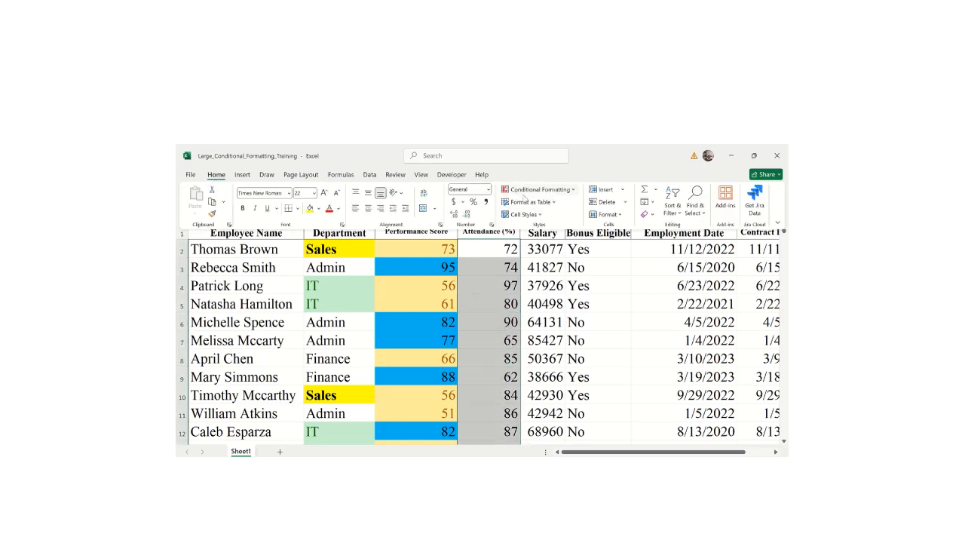
click(537, 189)
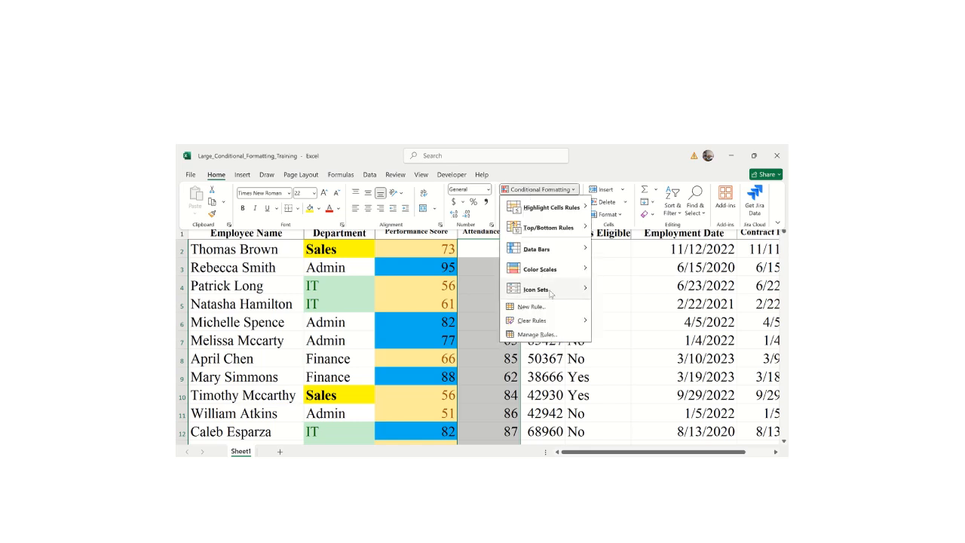
mouse_move(551, 294)
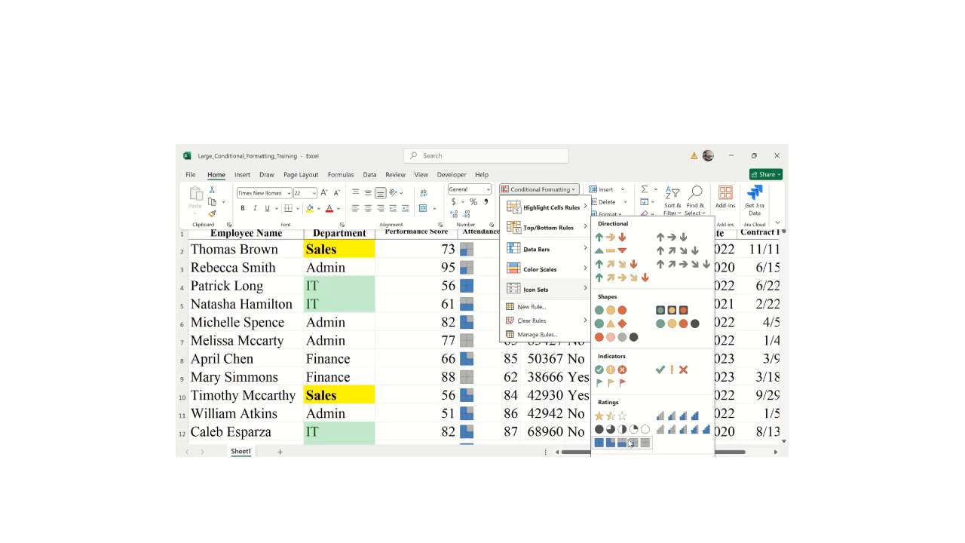
click(625, 444)
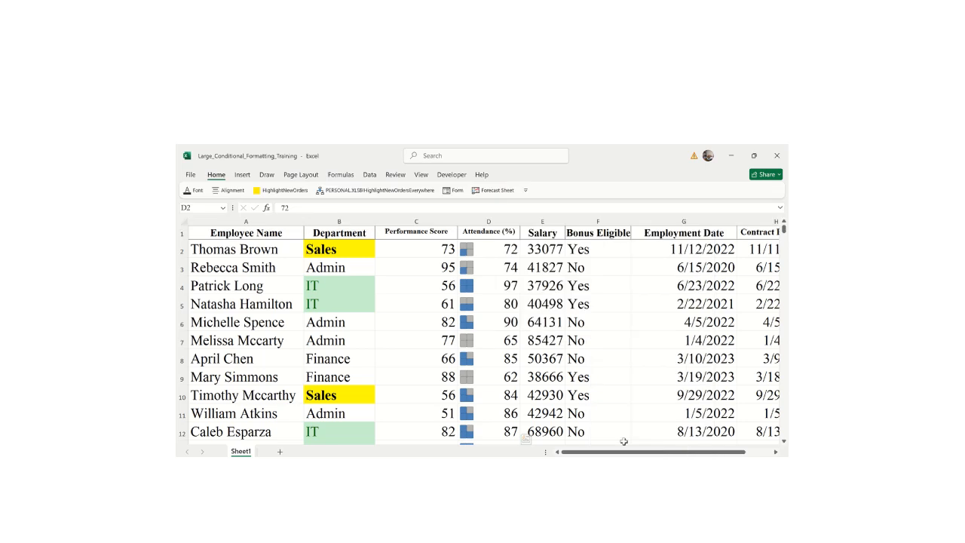
- Examine how the box icons fill for different attendance values down the Attendance (%) column
click(508, 350)
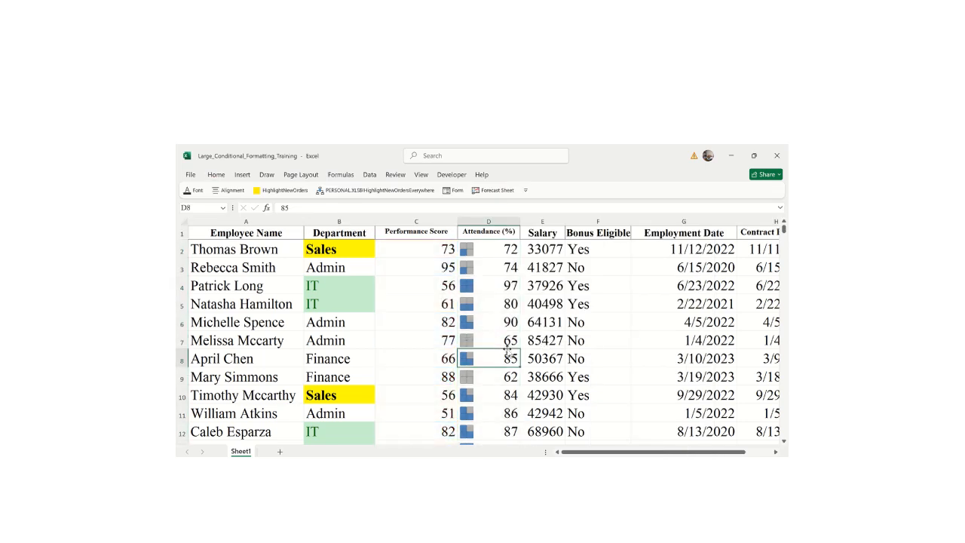
click(784, 442)
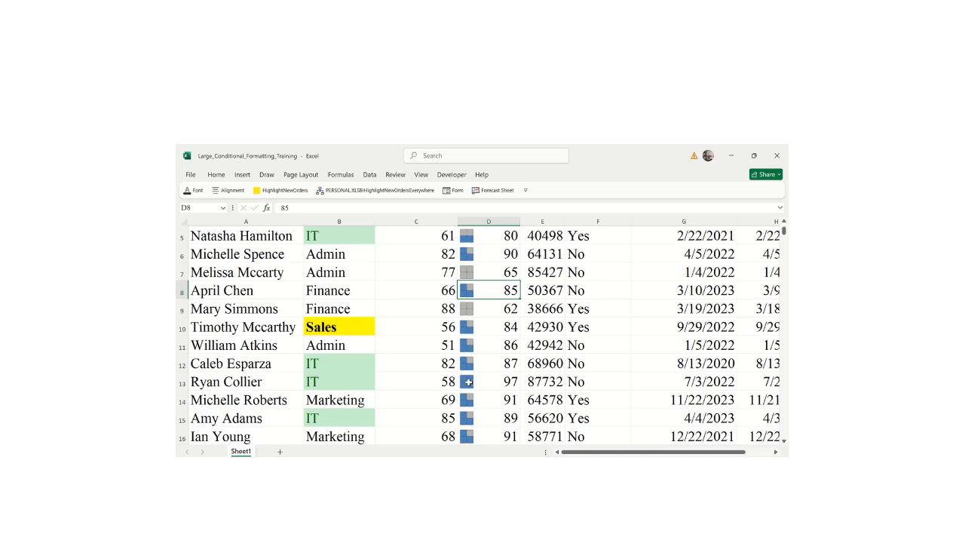
click(468, 381)
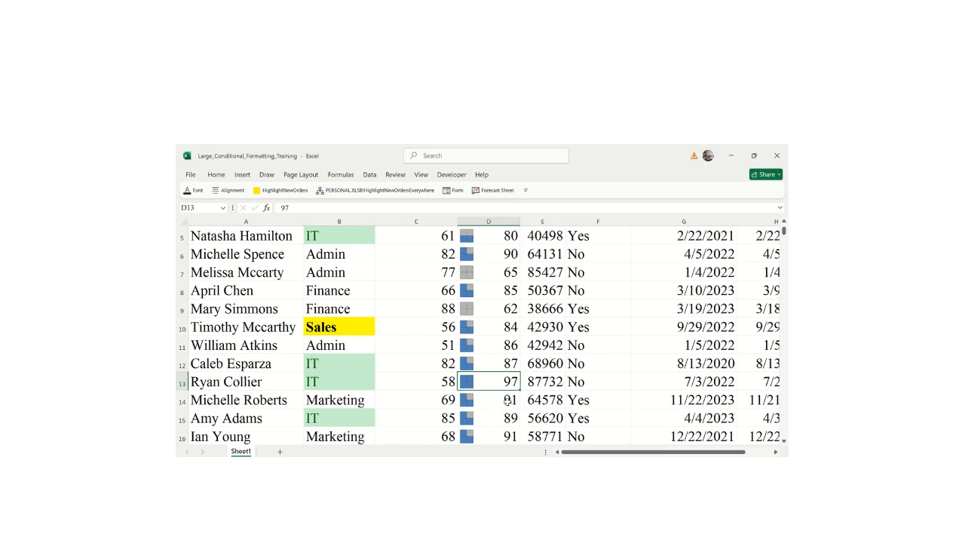
click(487, 400)
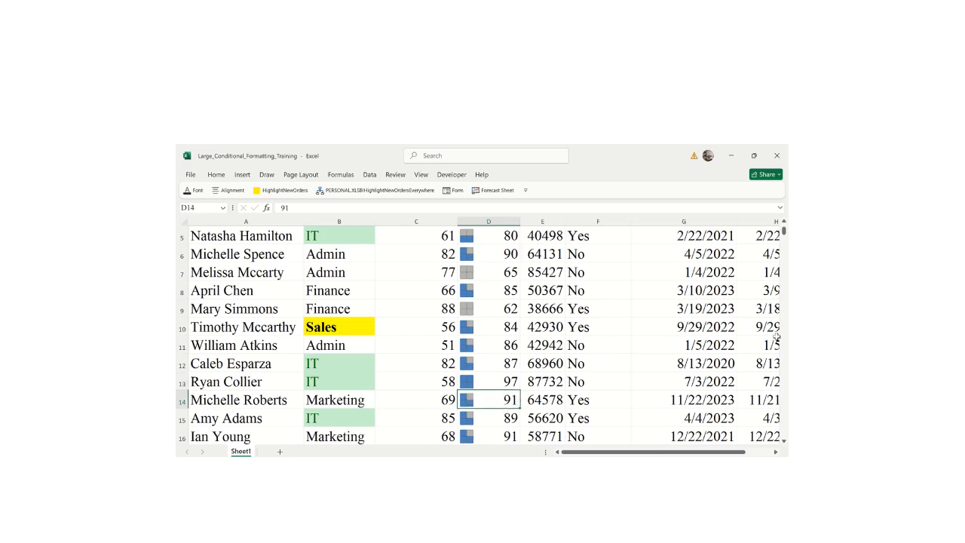
scroll(784, 443, down, 3)
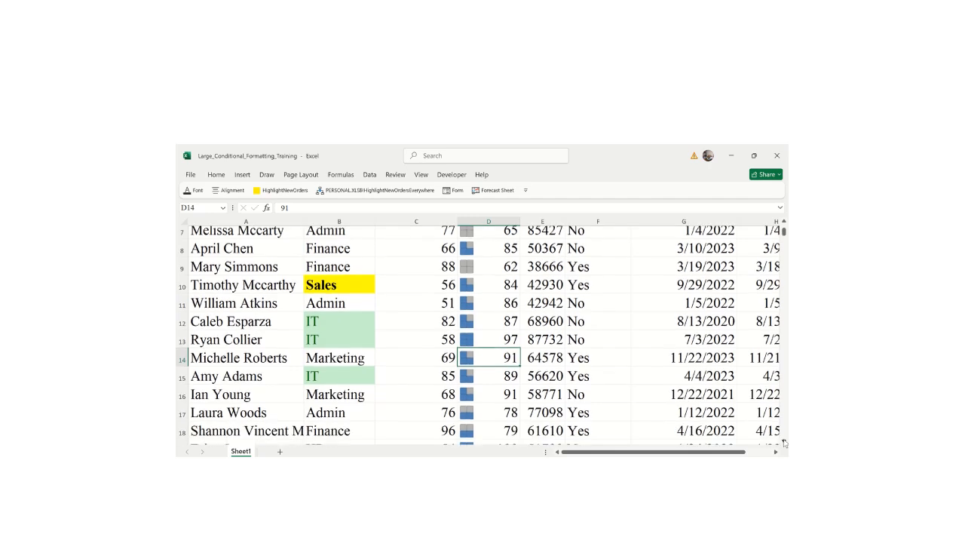
scroll(784, 444, down, 2)
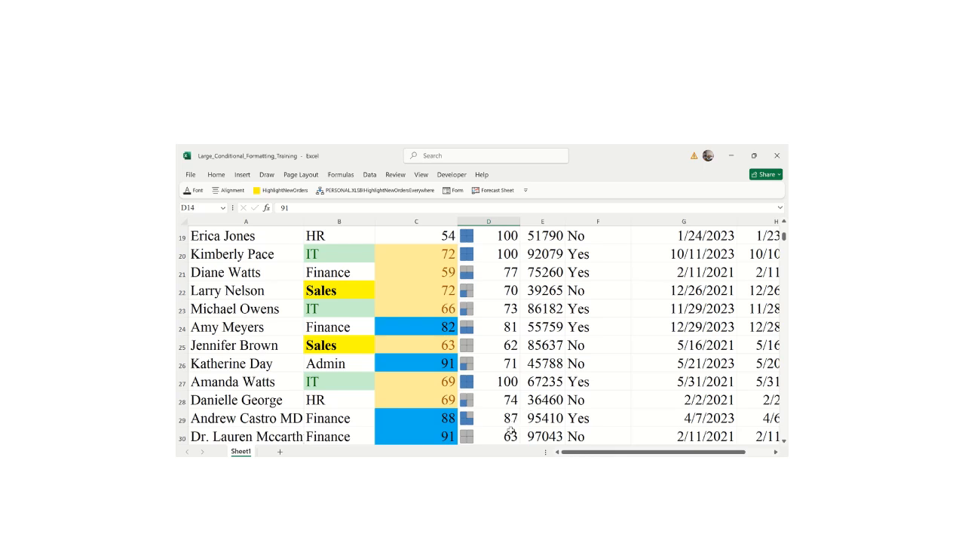
drag(617, 452, 564, 452)
drag(784, 241, 784, 229)
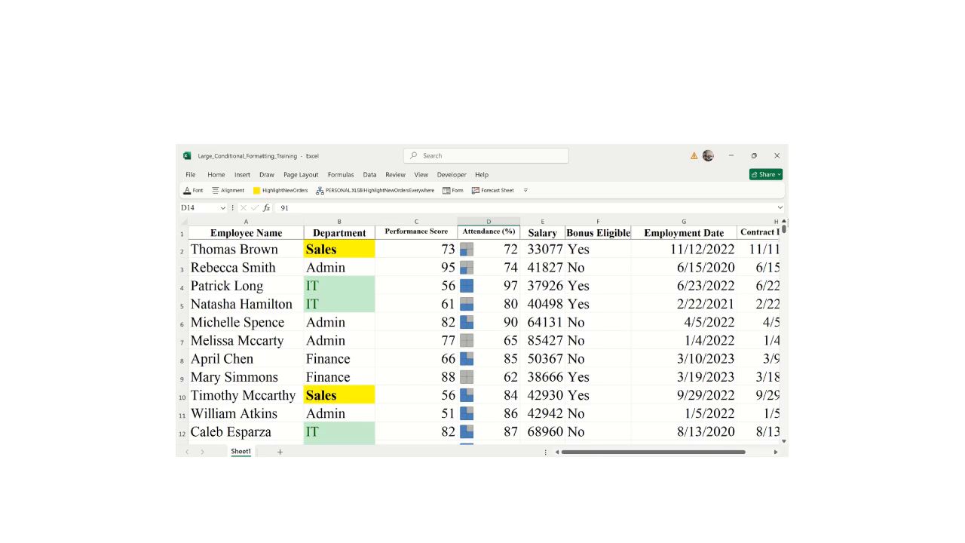
- Select all Attendance (%) values from D2 down and start a new custom icon set rule for them
click(475, 251)
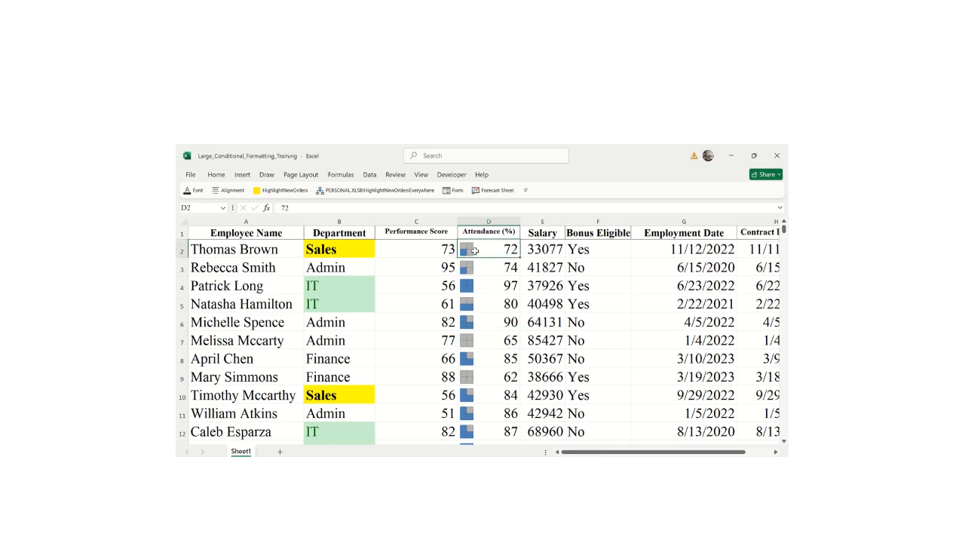
key(ctrl+shift+Down)
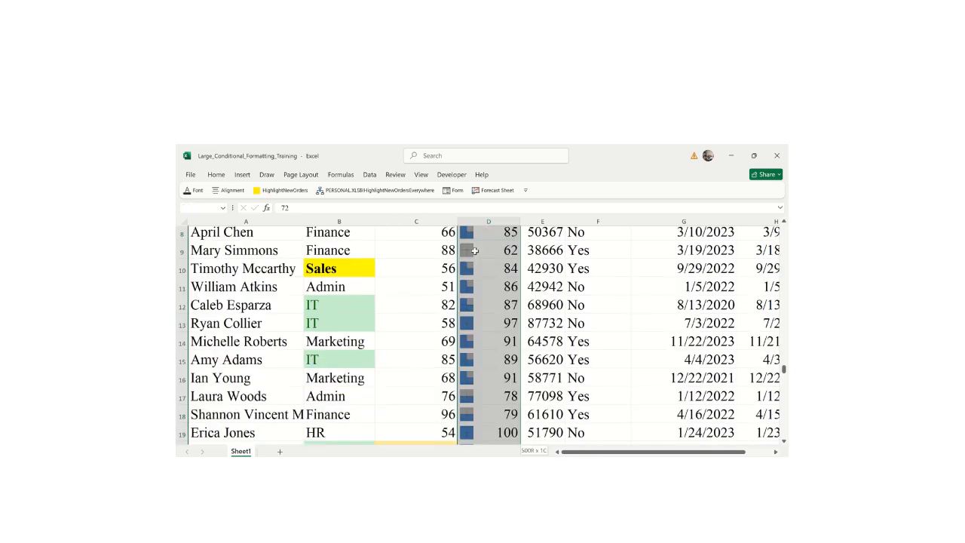
click(217, 175)
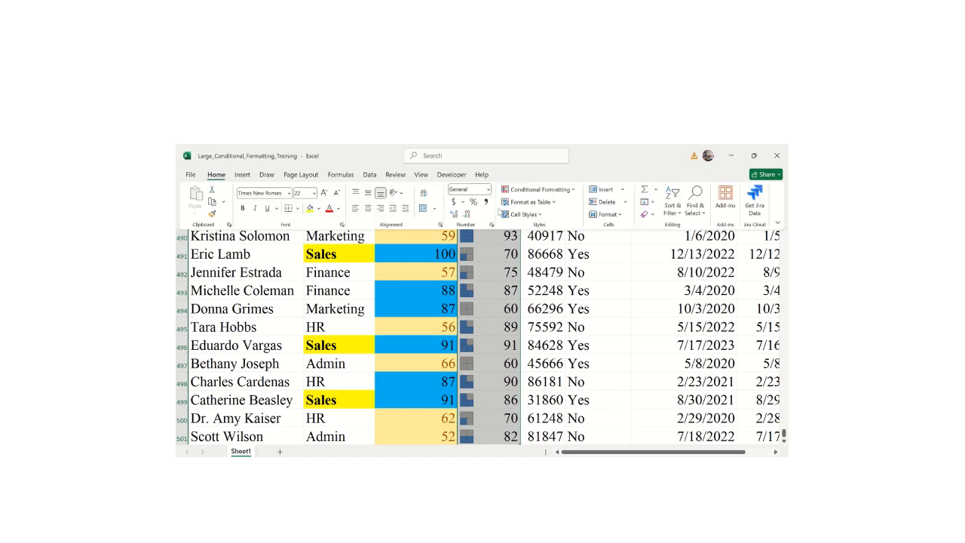
click(558, 190)
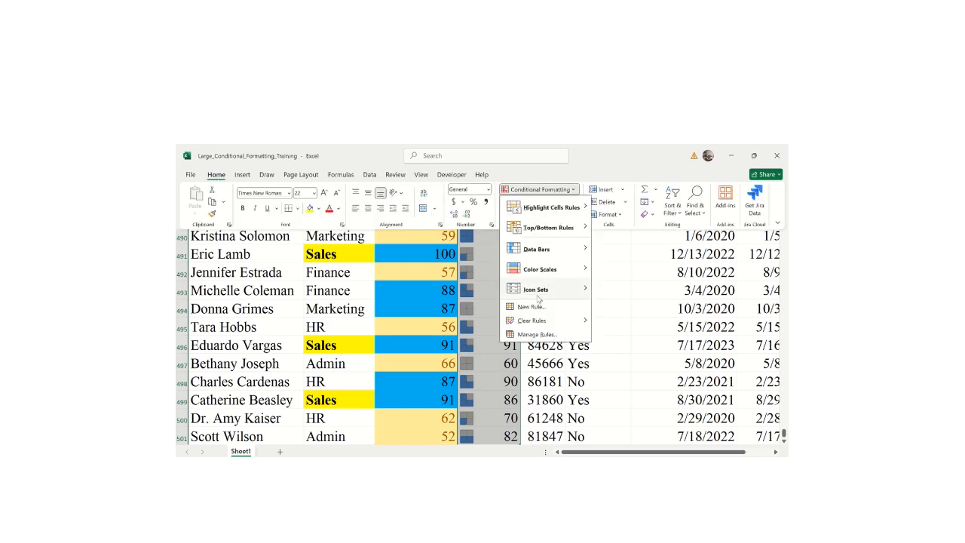
mouse_move(538, 289)
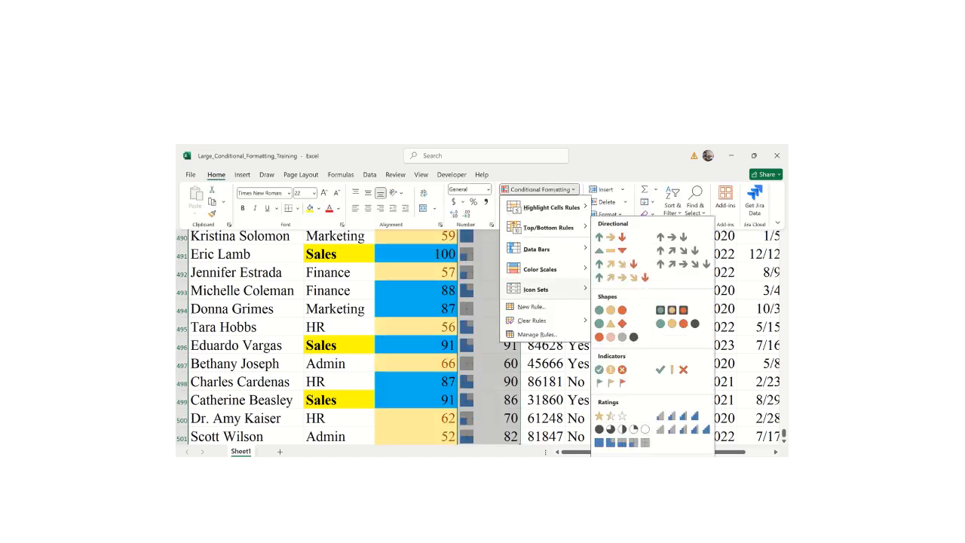
click(639, 446)
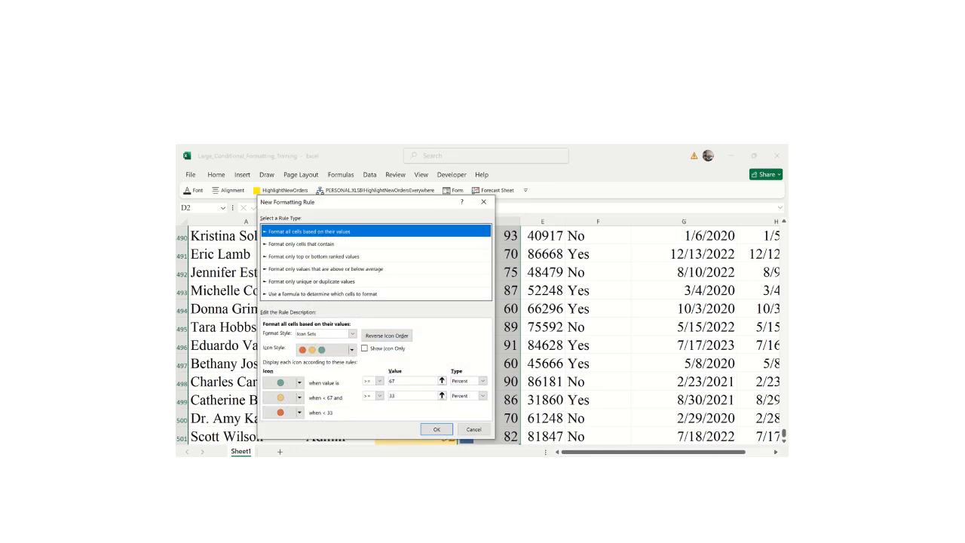
- Set the rule to the three colored arrows with thresholds of 80 and 60 percent, and use a solid blue box as the highest-value icon
click(351, 349)
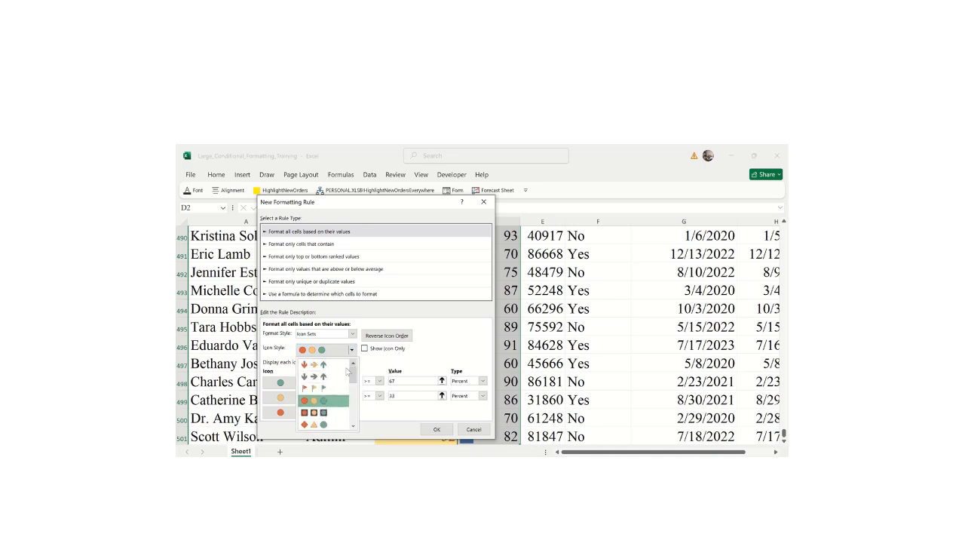
click(322, 368)
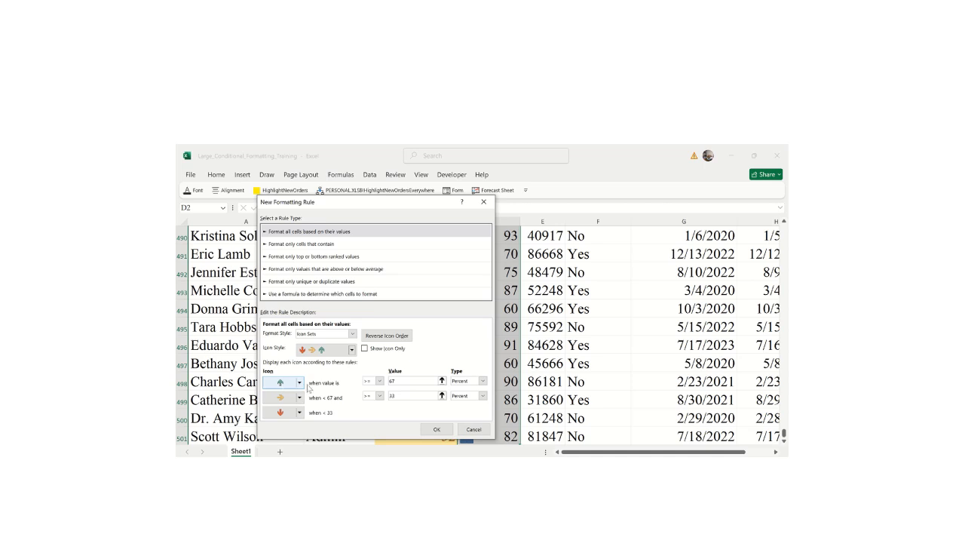
click(398, 383)
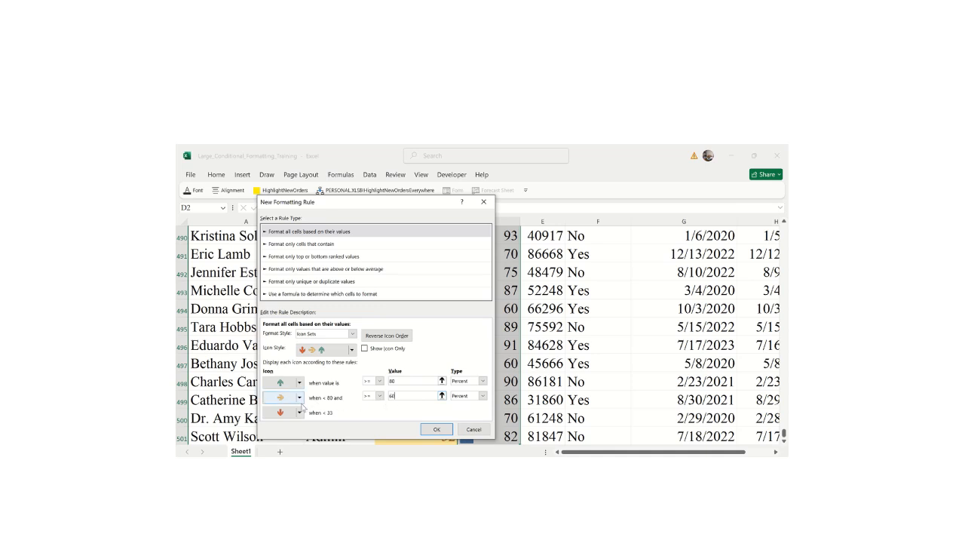
click(299, 383)
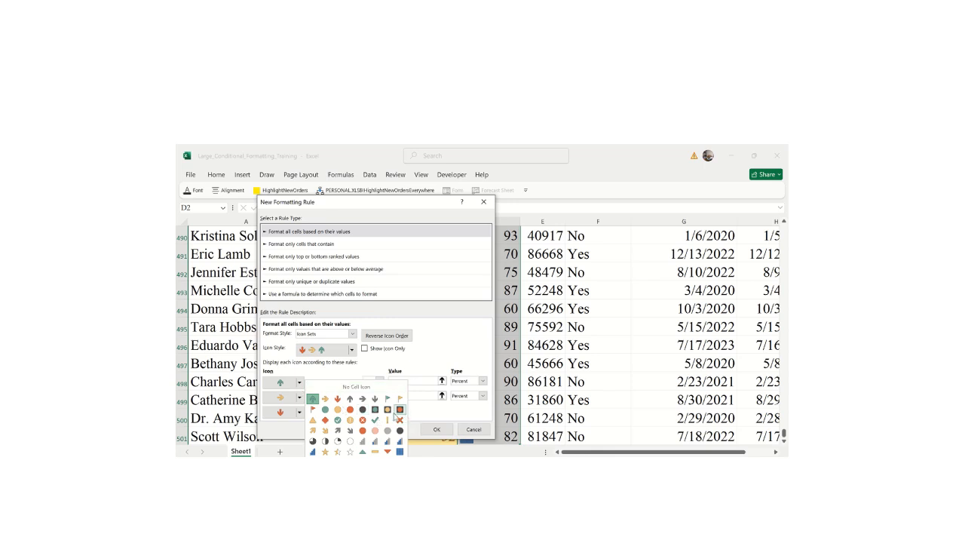
click(400, 451)
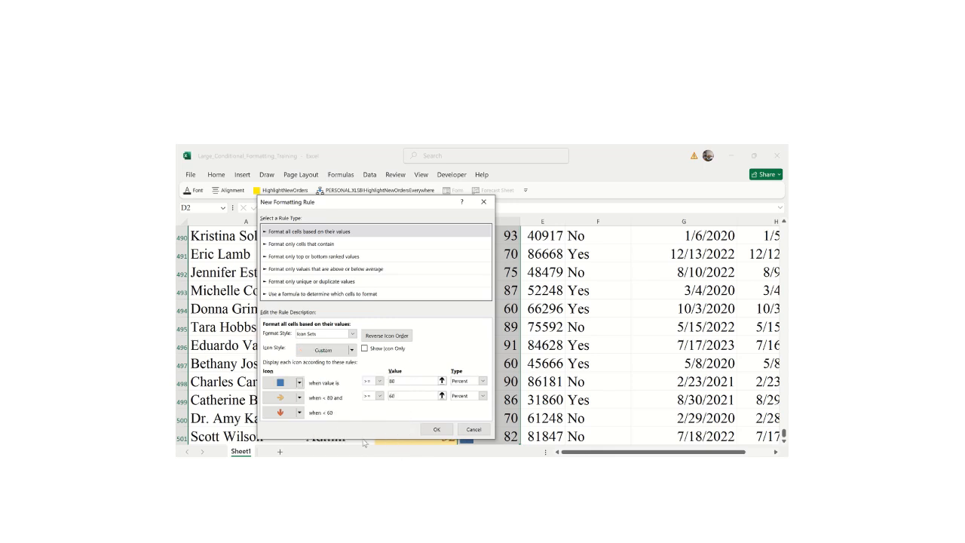
- Use a gold star as the middle icon, keep the red down arrow as the lowest, and apply the custom rule
click(299, 397)
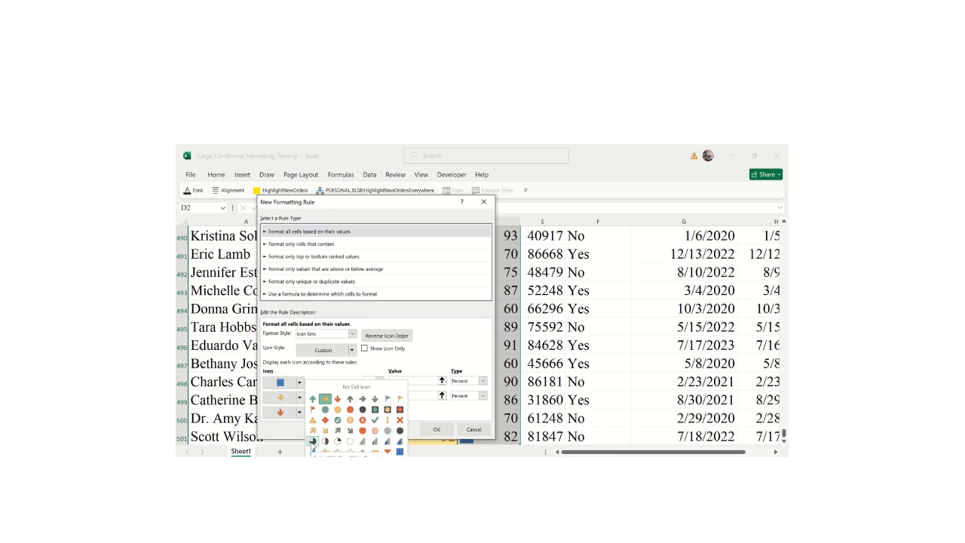
click(325, 451)
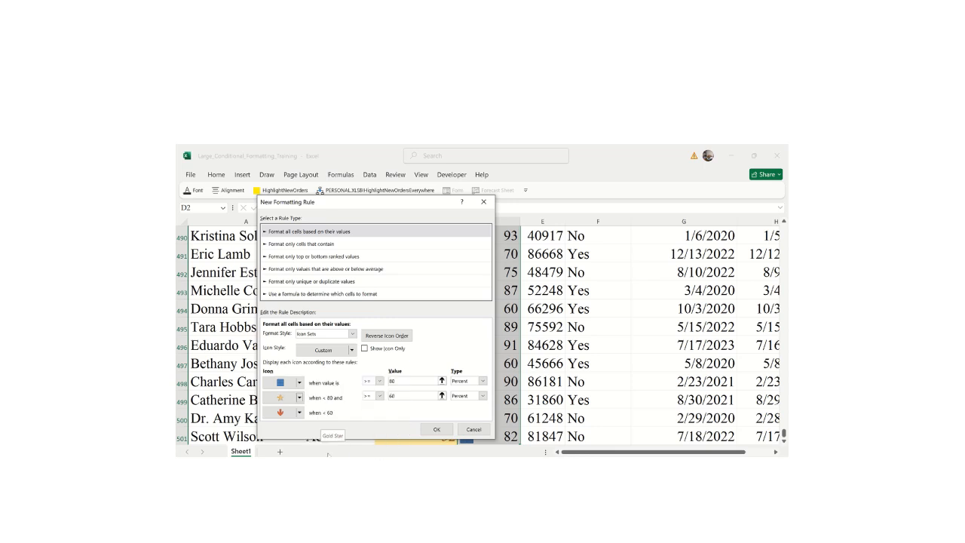
click(298, 413)
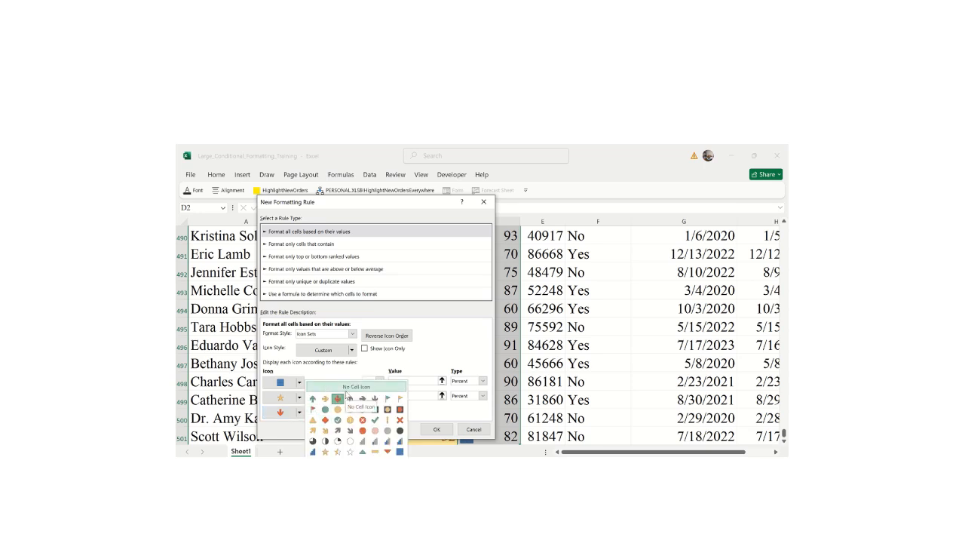
click(425, 349)
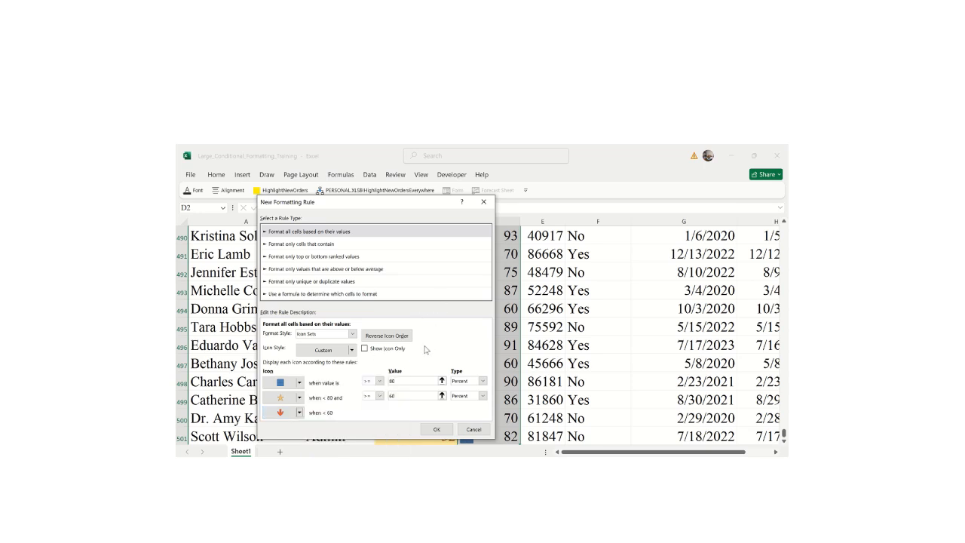
click(435, 429)
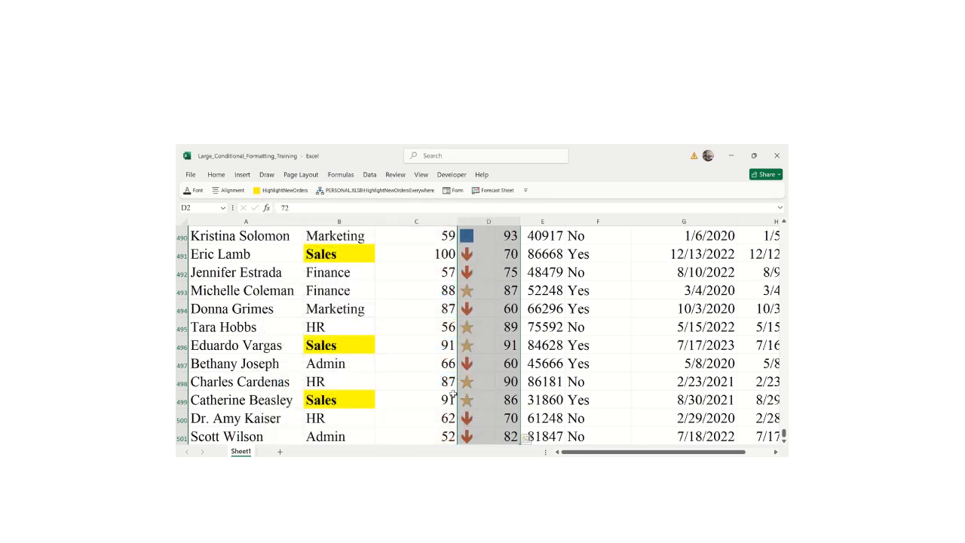
click(478, 313)
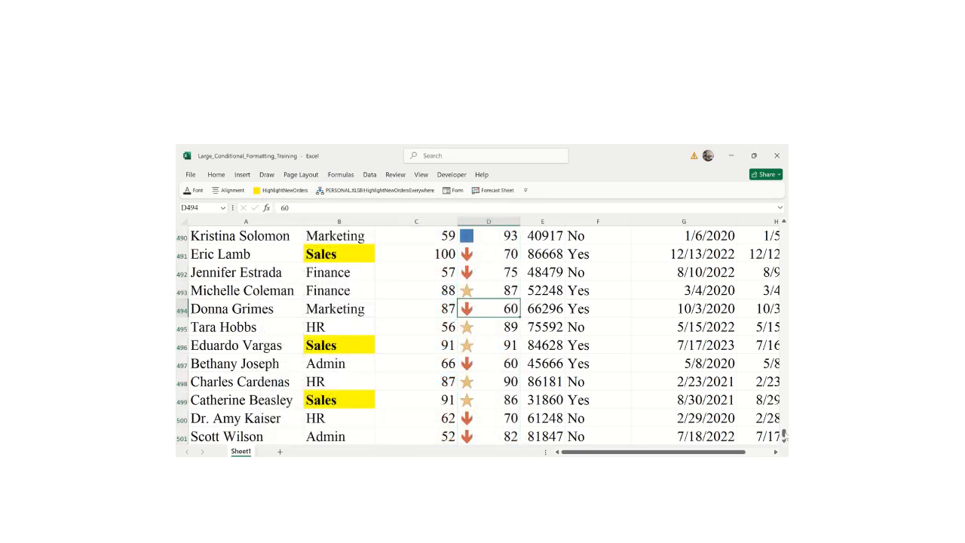
- Reselect all Attendance (%) values from D2 down and start another custom icon set rule for them
drag(784, 433, 788, 319)
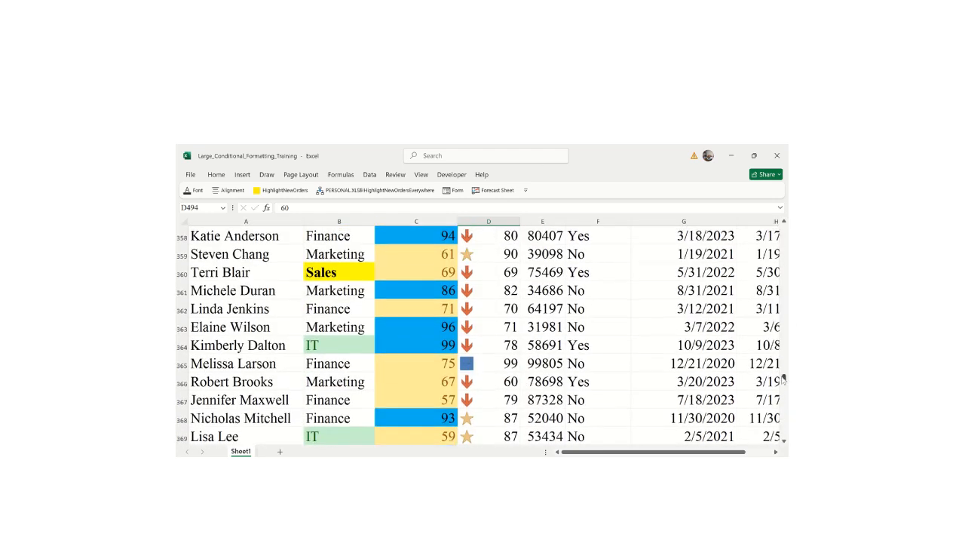
drag(784, 380, 787, 207)
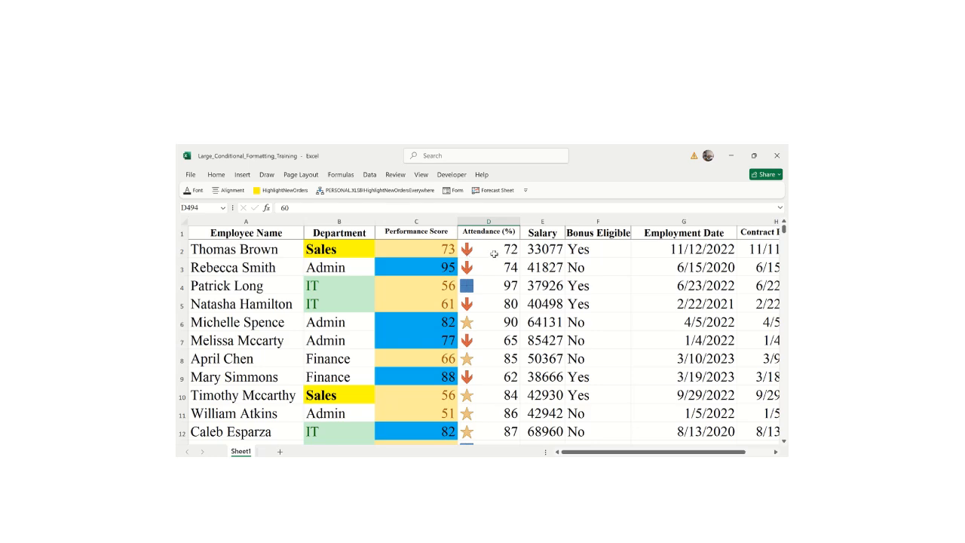
click(477, 248)
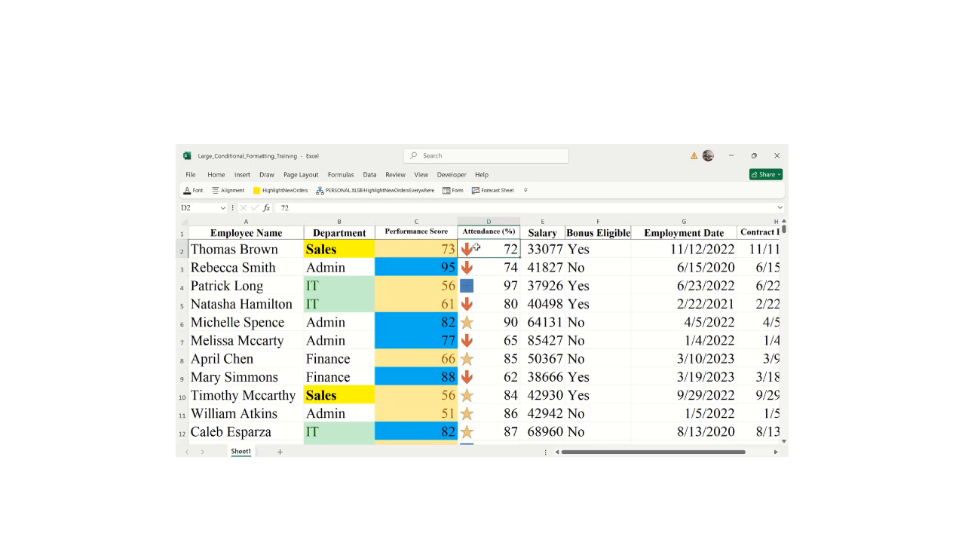
key(ctrl+shift+Down)
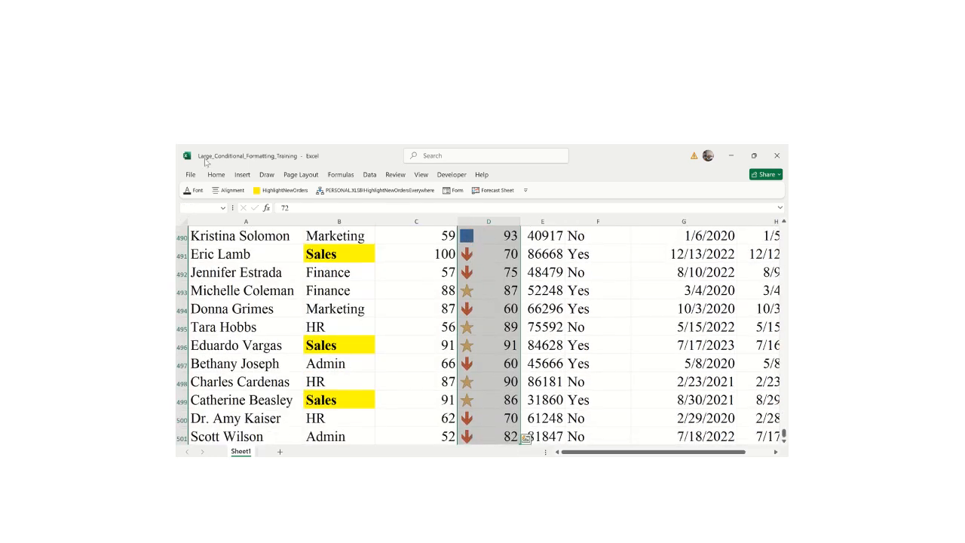
click(216, 174)
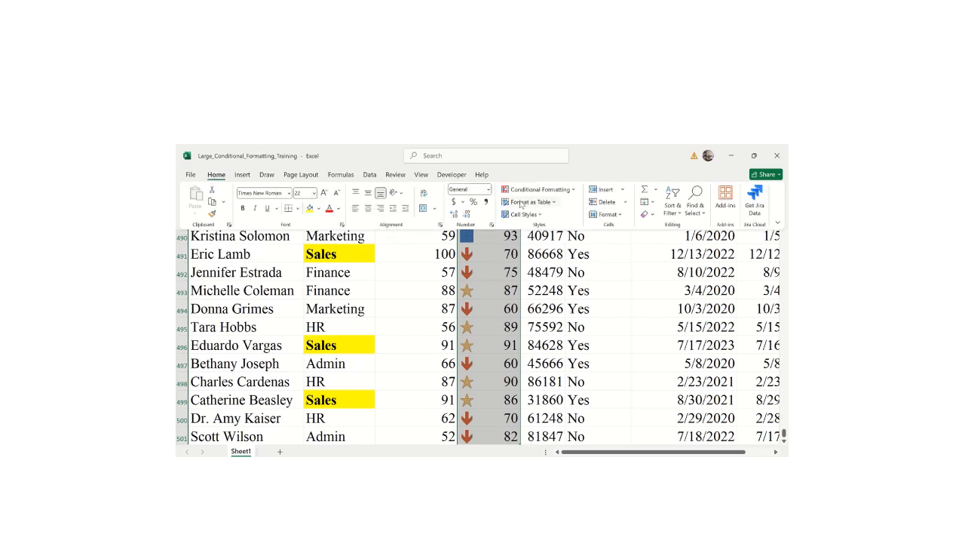
click(534, 191)
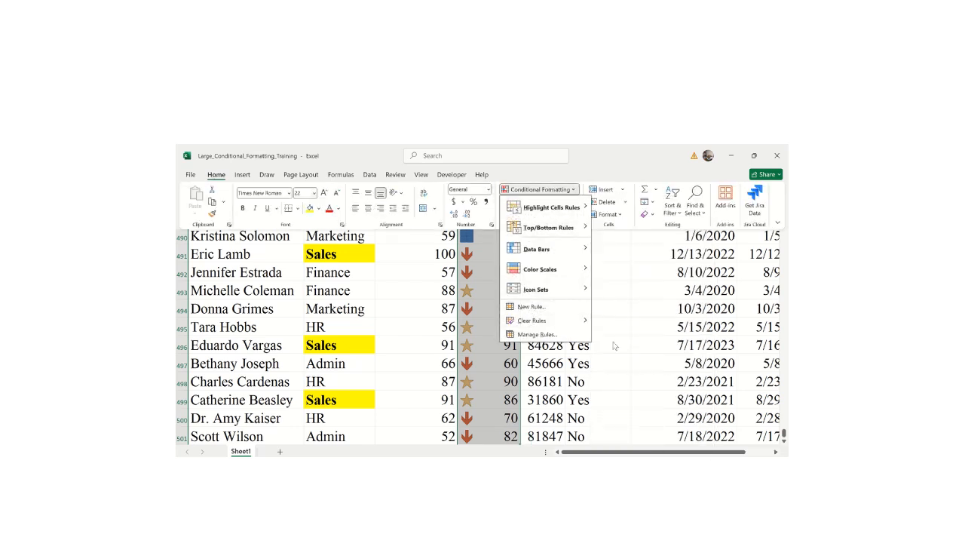
mouse_move(540, 279)
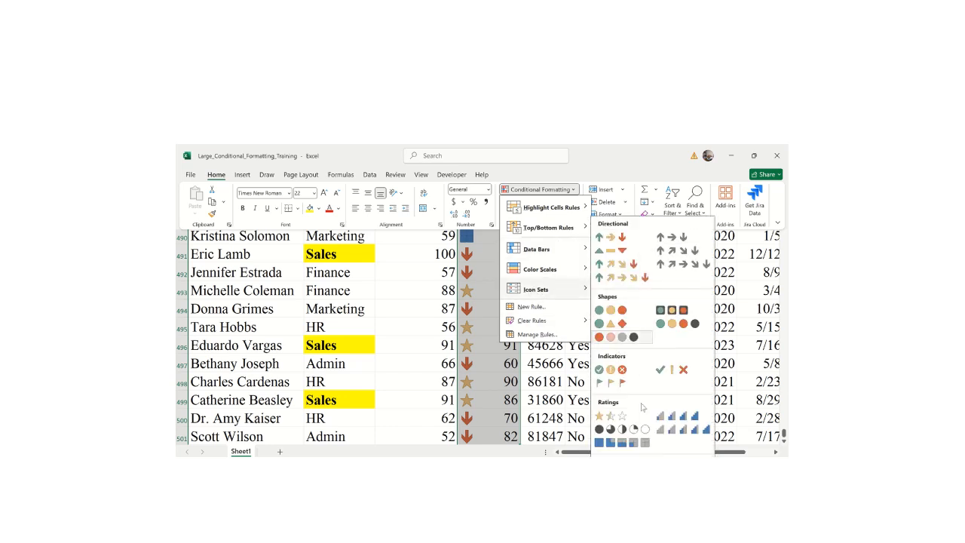
click(629, 458)
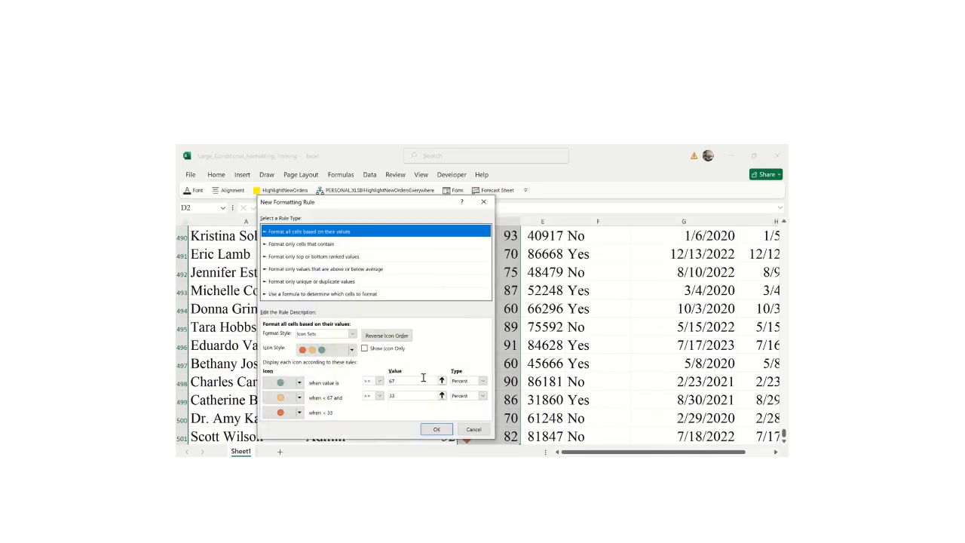
- Set the upper threshold to 80 percent with a green up arrow, and use the fully filled blue bars as the middle icon
click(396, 398)
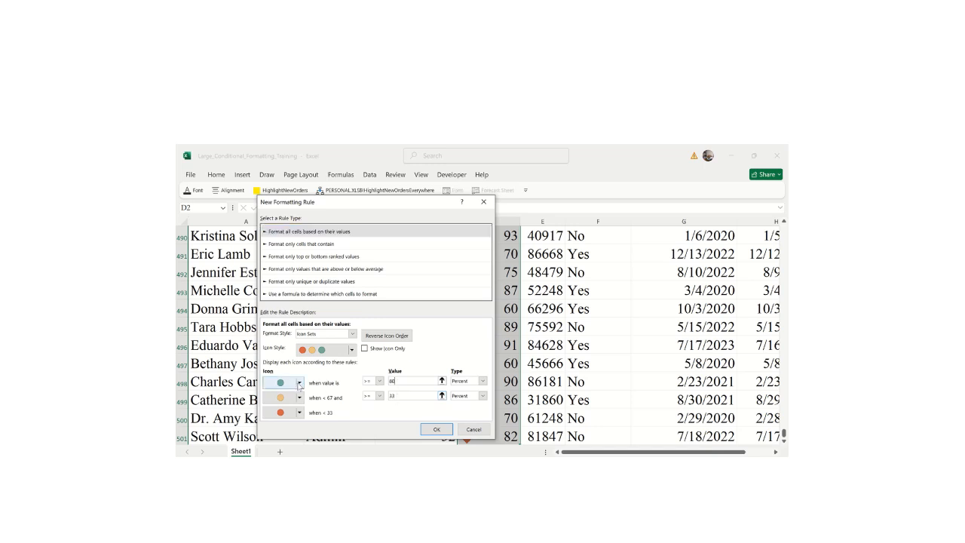
click(299, 383)
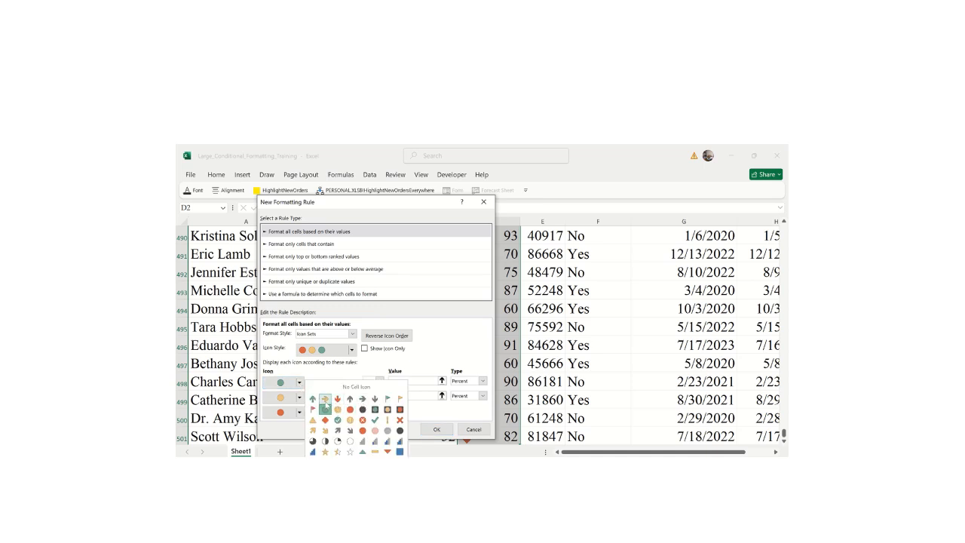
click(315, 400)
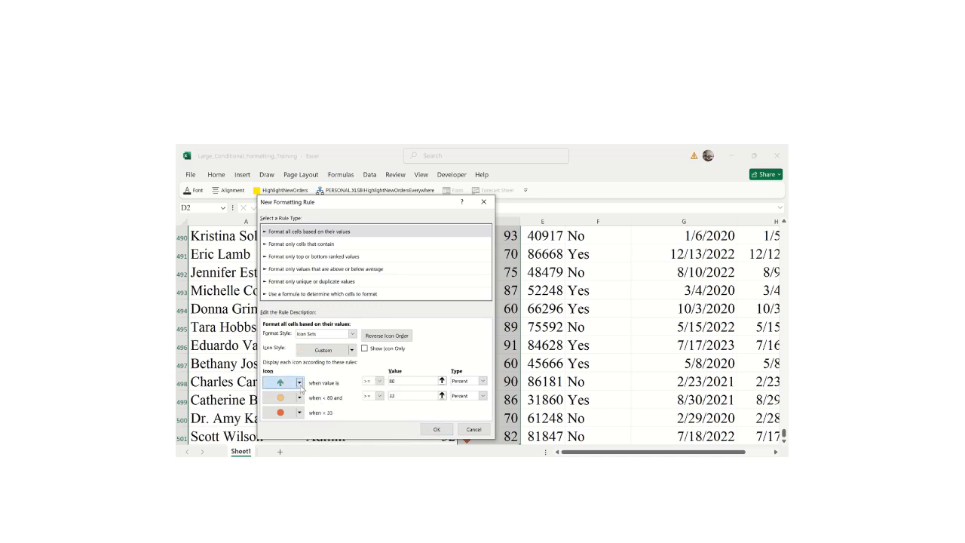
click(298, 383)
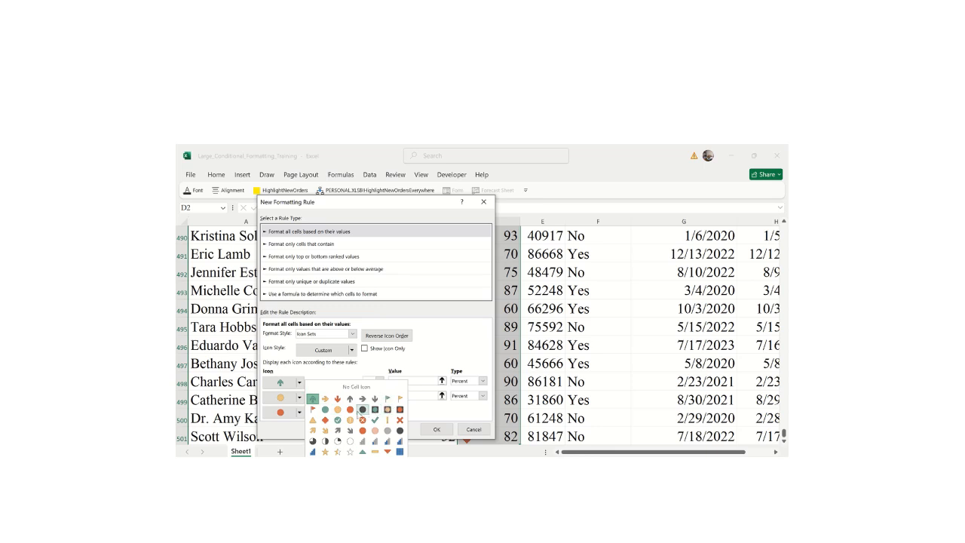
click(301, 403)
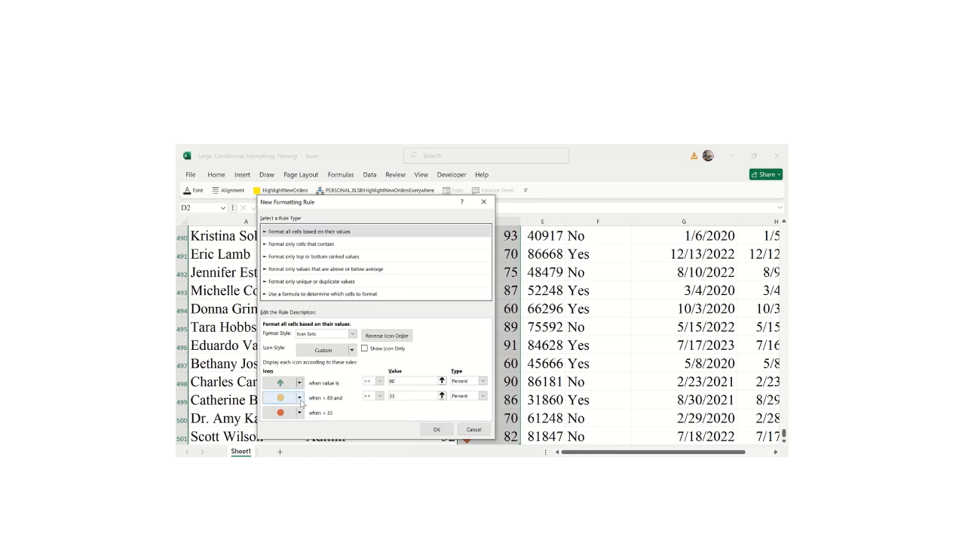
click(301, 400)
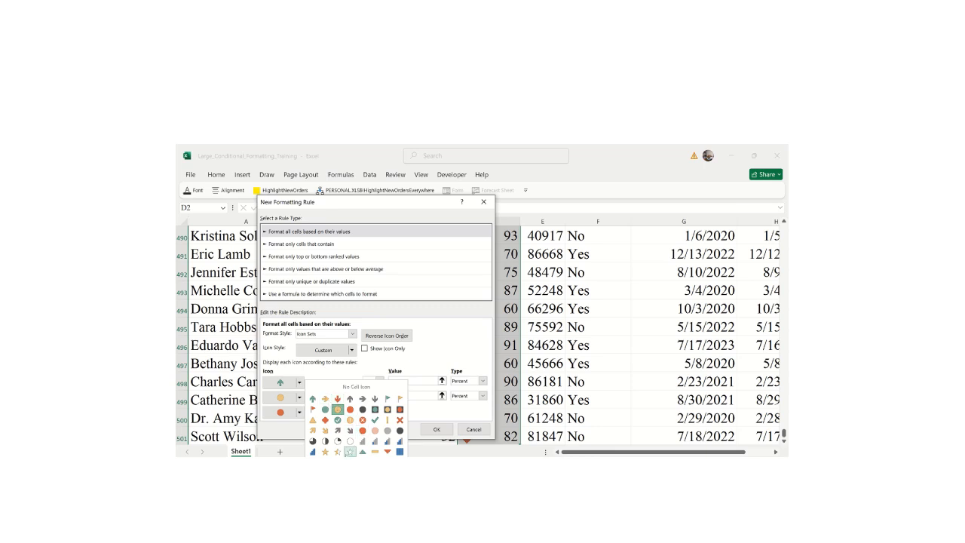
click(312, 451)
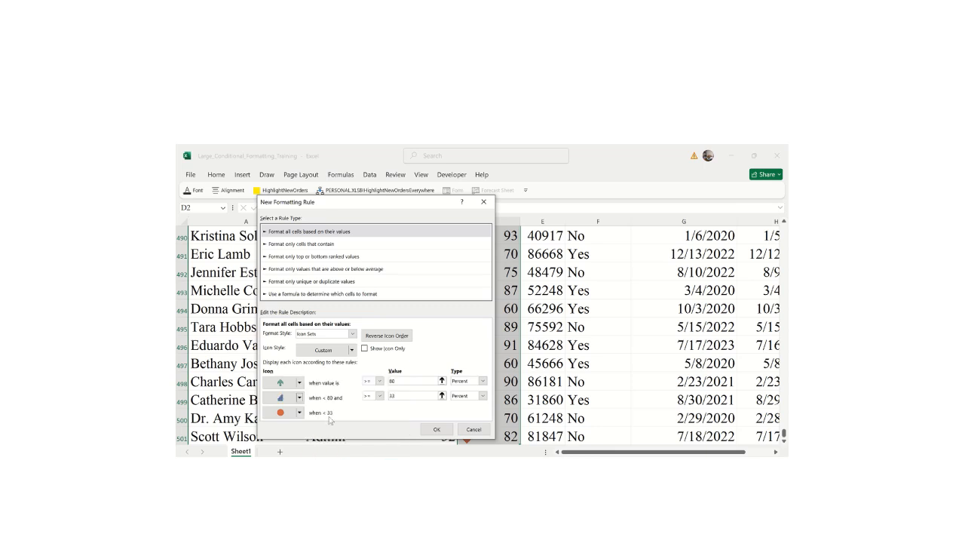
- Set the lower threshold, use the red traffic light with a dark frame as the lowest icon, and apply the rule
double_click(403, 397)
click(299, 412)
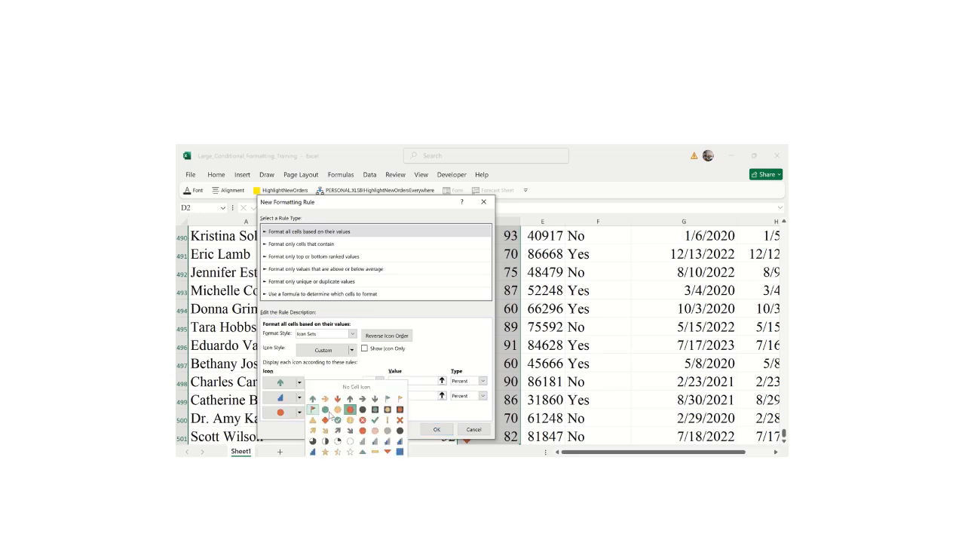
click(387, 409)
click(436, 429)
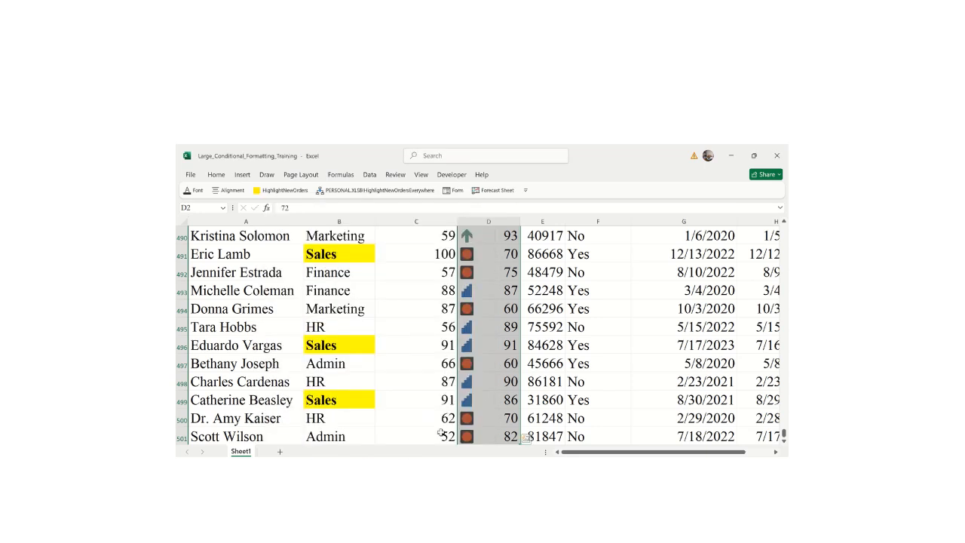
click(561, 326)
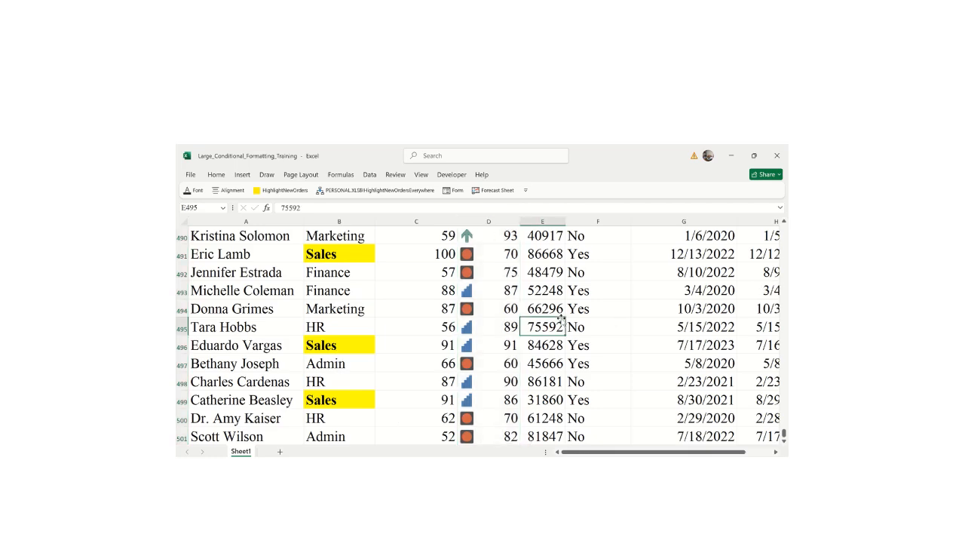
- Undo the icon set rules applied to the Attendance (%) column
scroll(727, 452, right, 1)
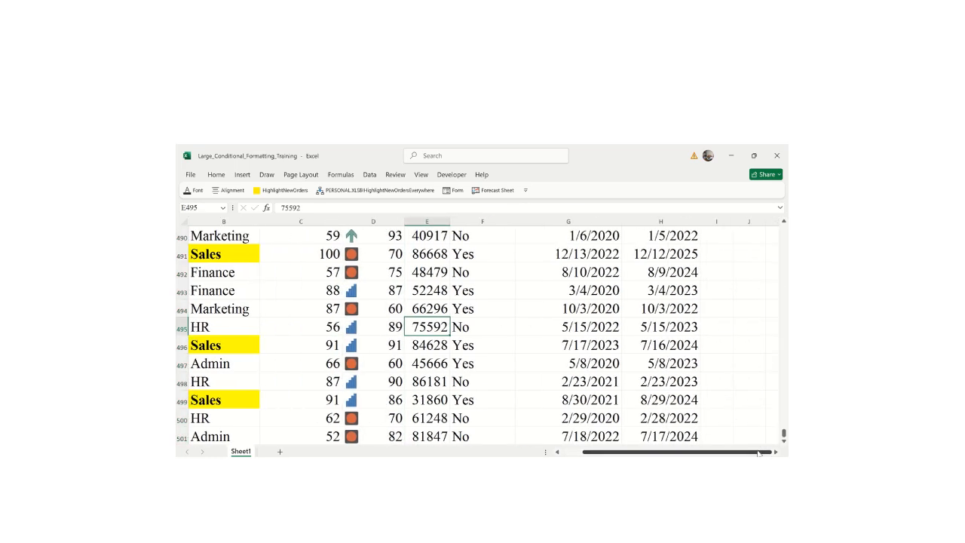
drag(783, 435, 784, 226)
scroll(657, 451, left, 1)
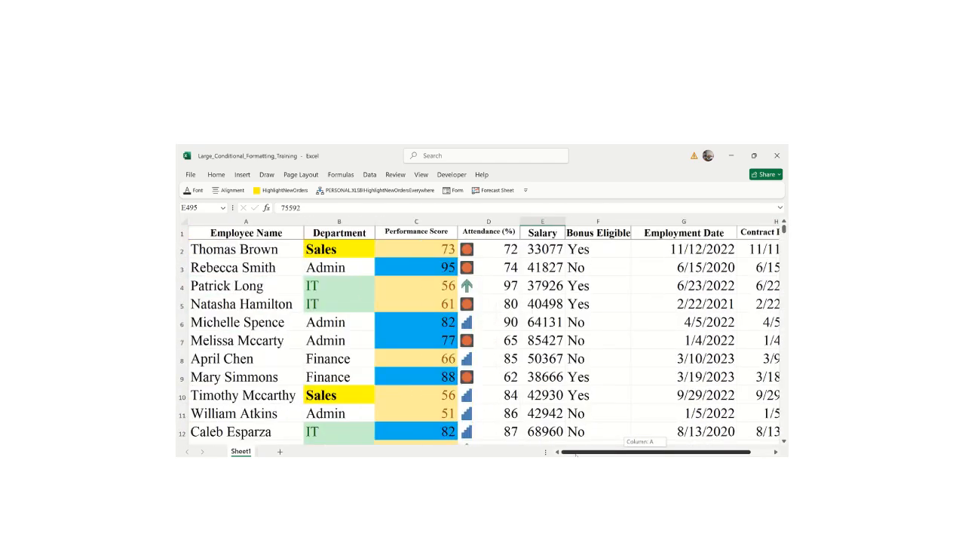
scroll(657, 451, right, 1)
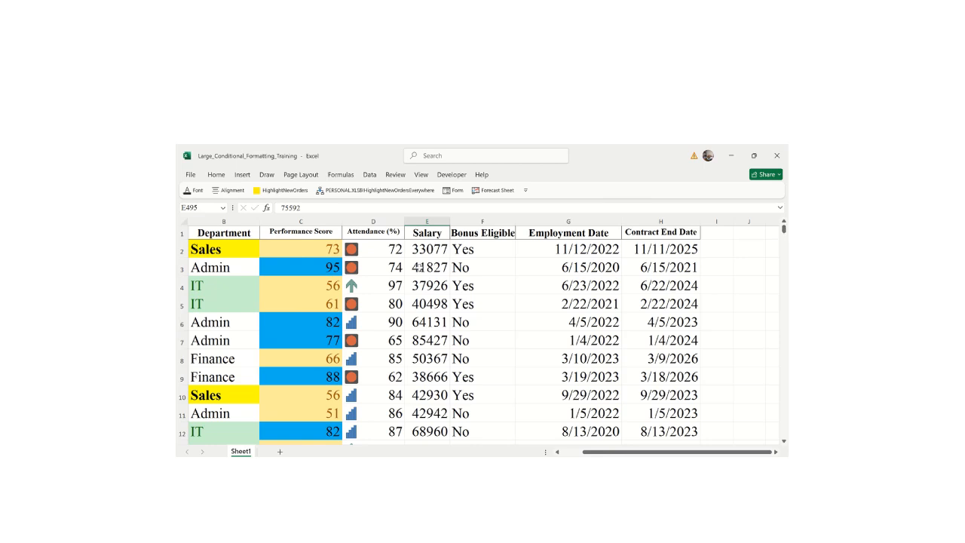
click(367, 261)
key(ctrl+z)
key(ctrl+z)
key(ctrl+z)
key(ctrl+z)
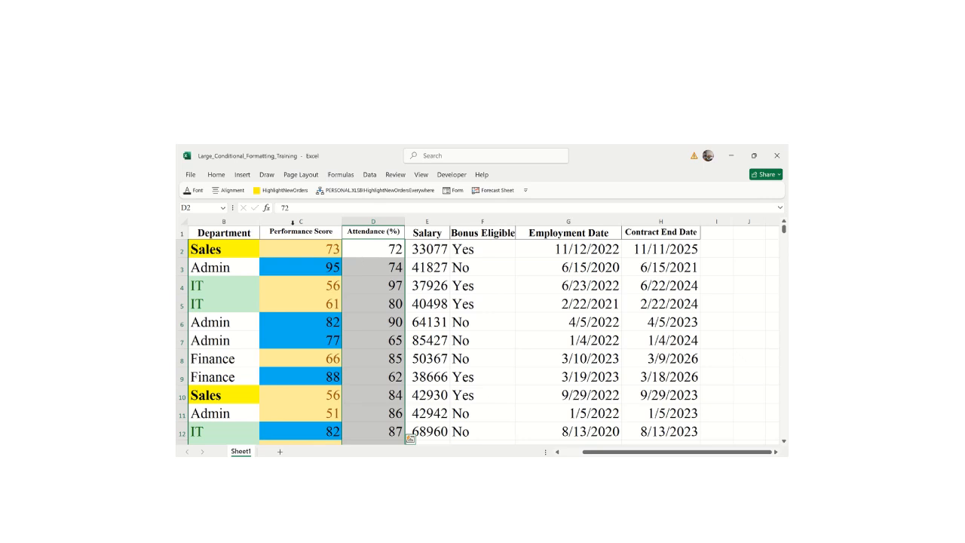
click(217, 174)
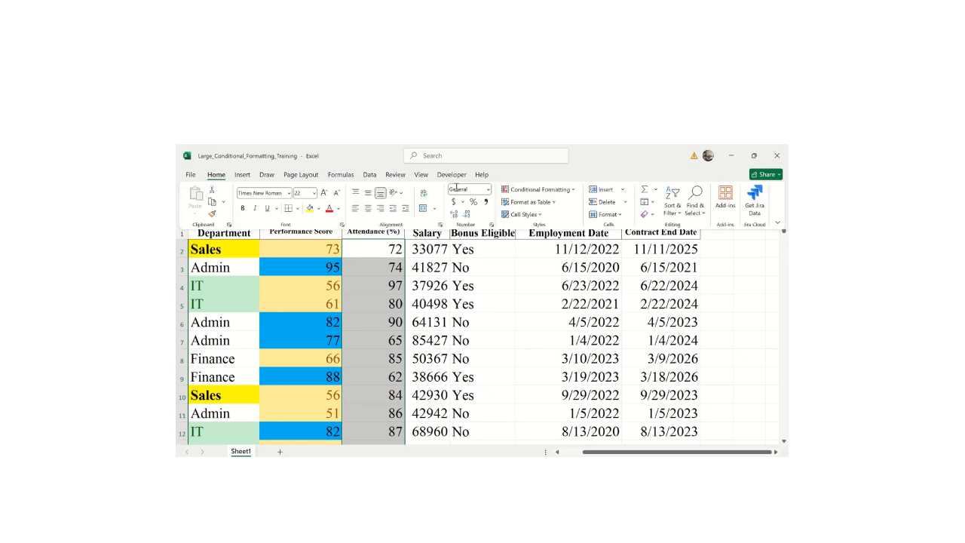
click(538, 190)
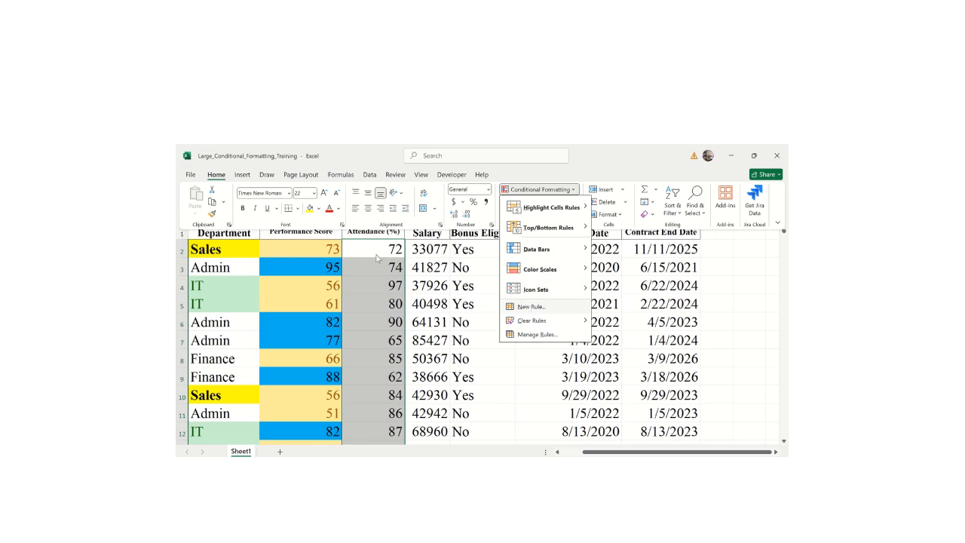
click(429, 289)
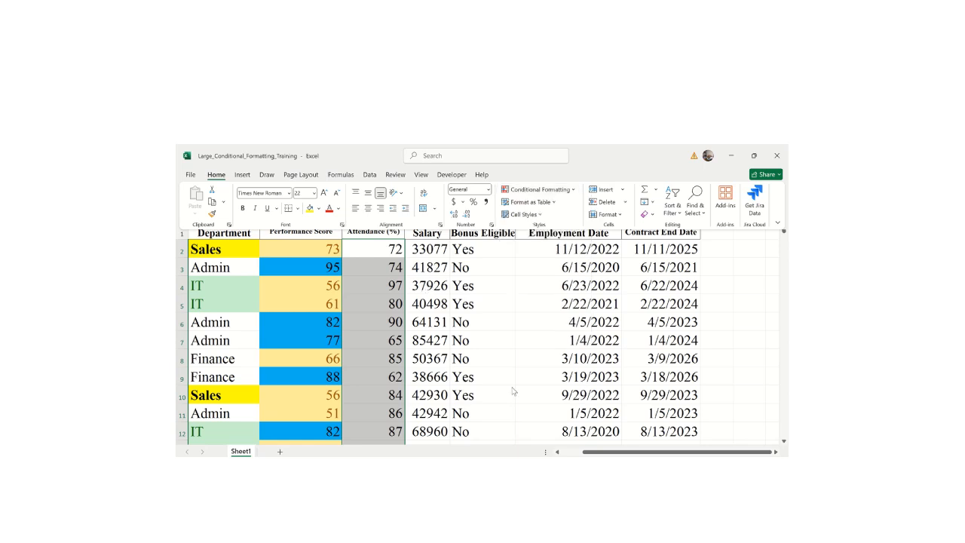
- Select all Salary values from E2 down and start an Above Average conditional formatting rule for them
click(428, 248)
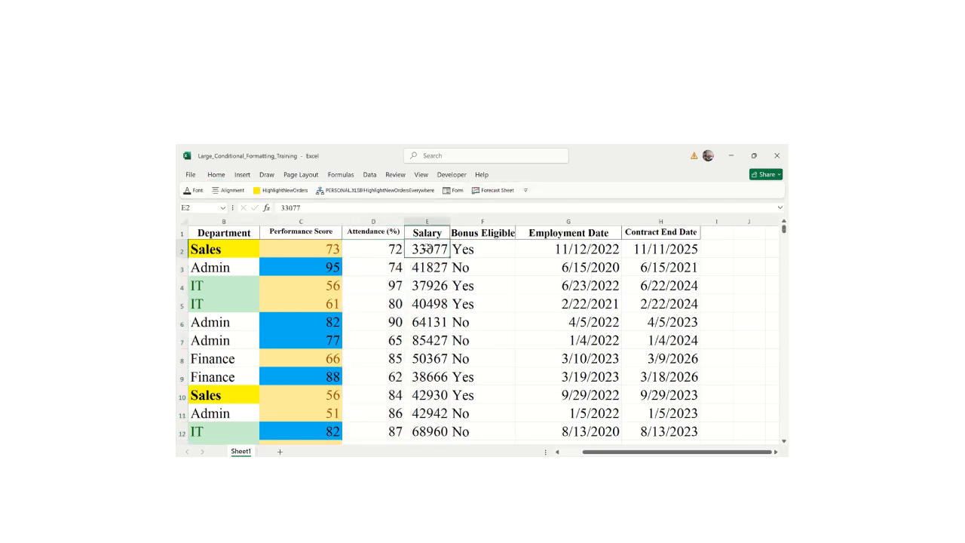
key(ctrl+shift+Down)
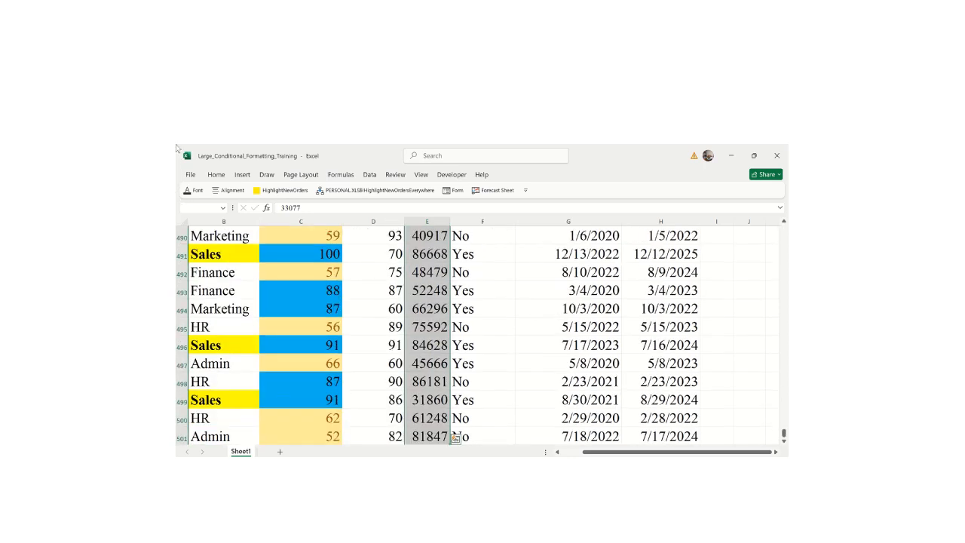
click(216, 175)
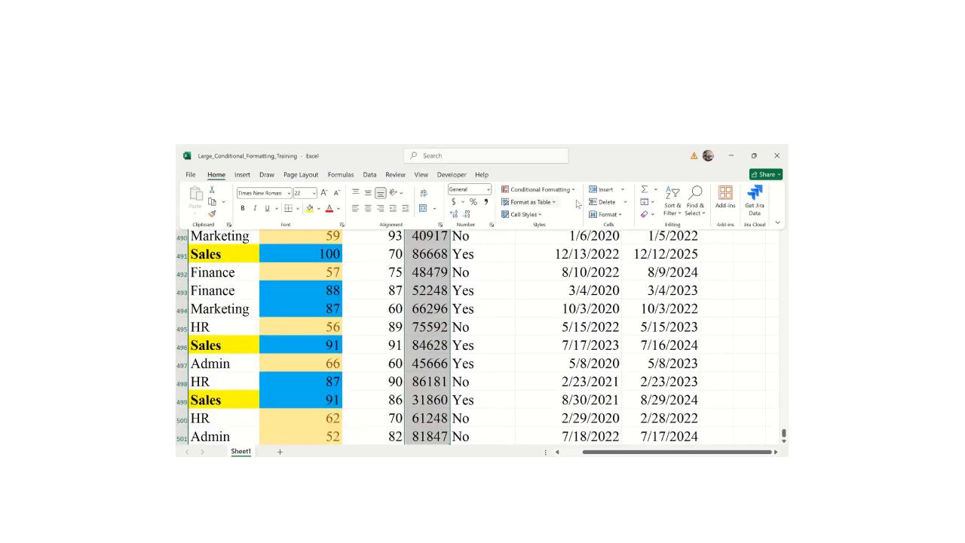
click(561, 190)
mouse_move(560, 211)
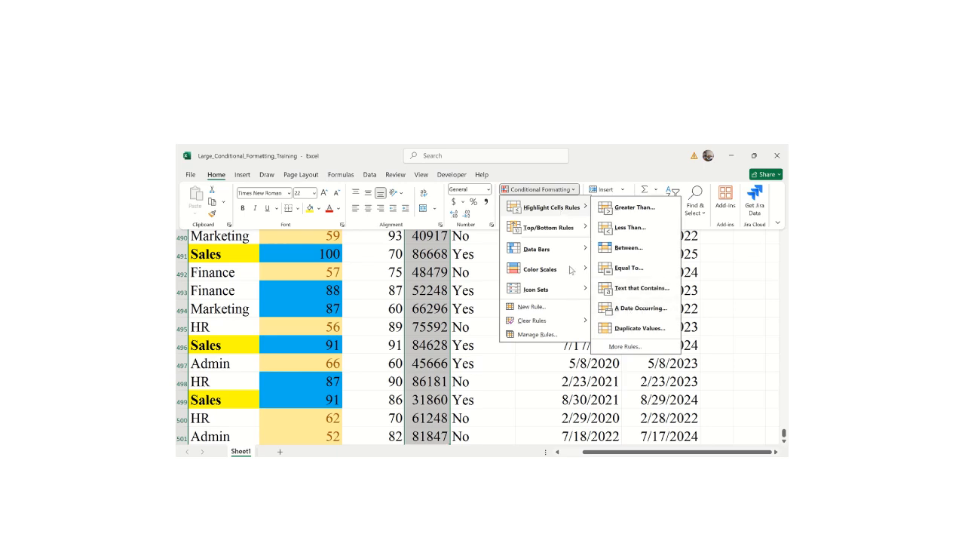
mouse_move(554, 230)
click(635, 309)
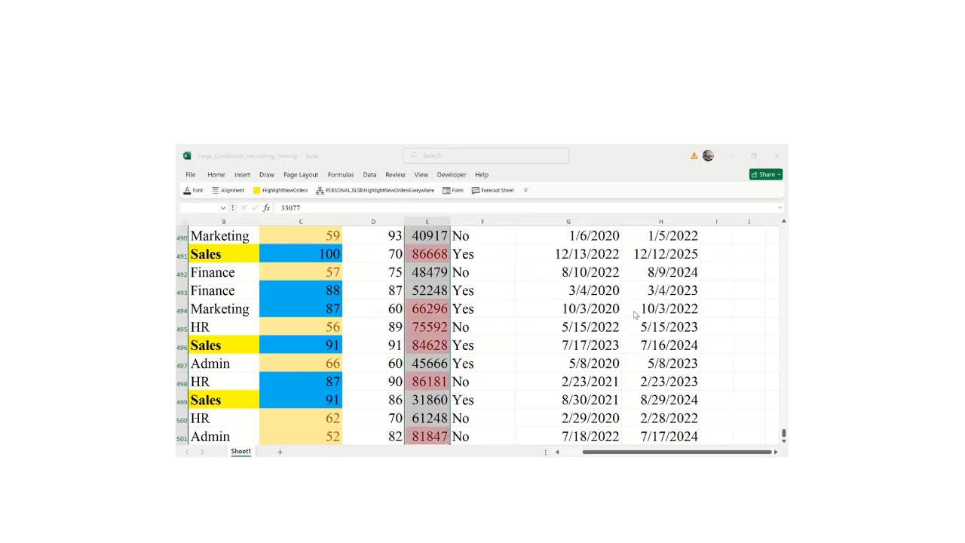
- Give the above-average salaries a custom format with a solid green fill, apply the rule, and deselect the column
click(437, 311)
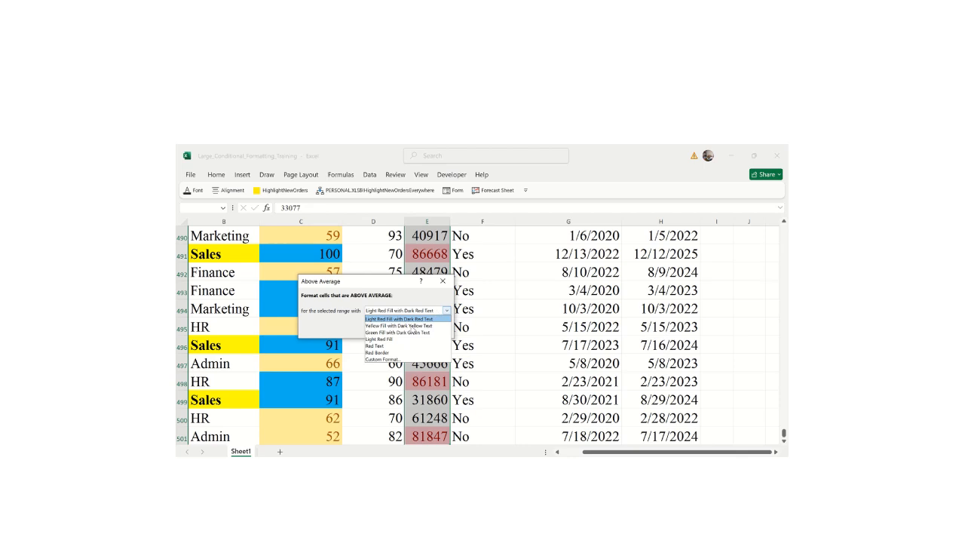
click(382, 358)
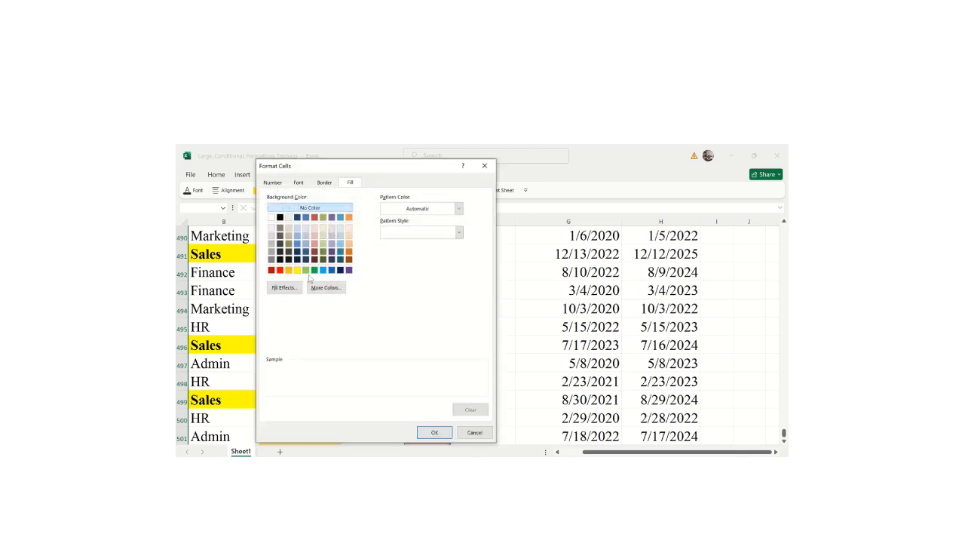
click(315, 270)
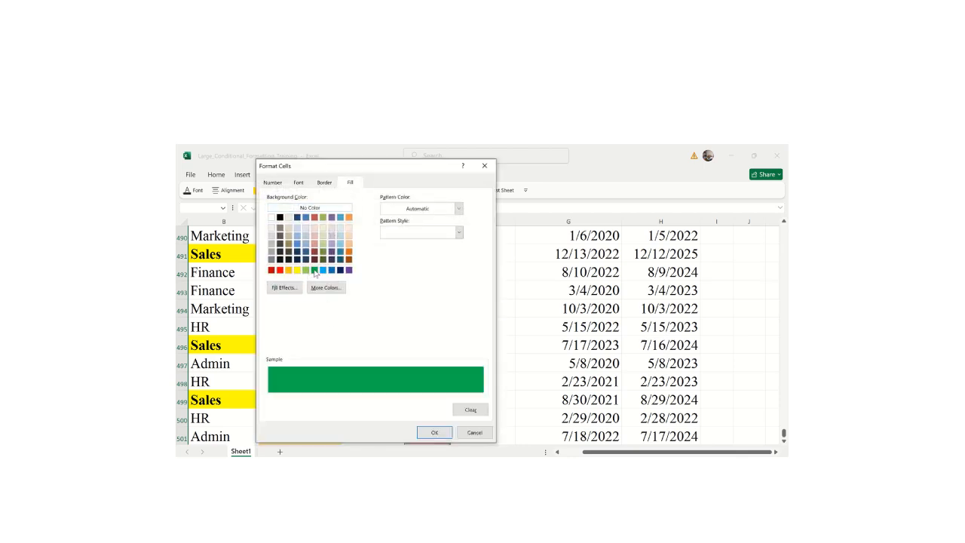
click(434, 432)
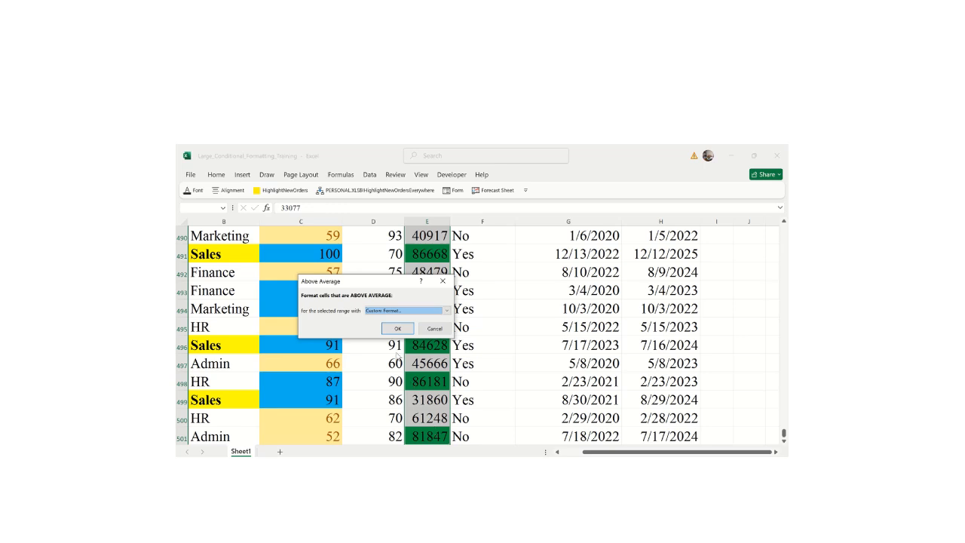
click(397, 328)
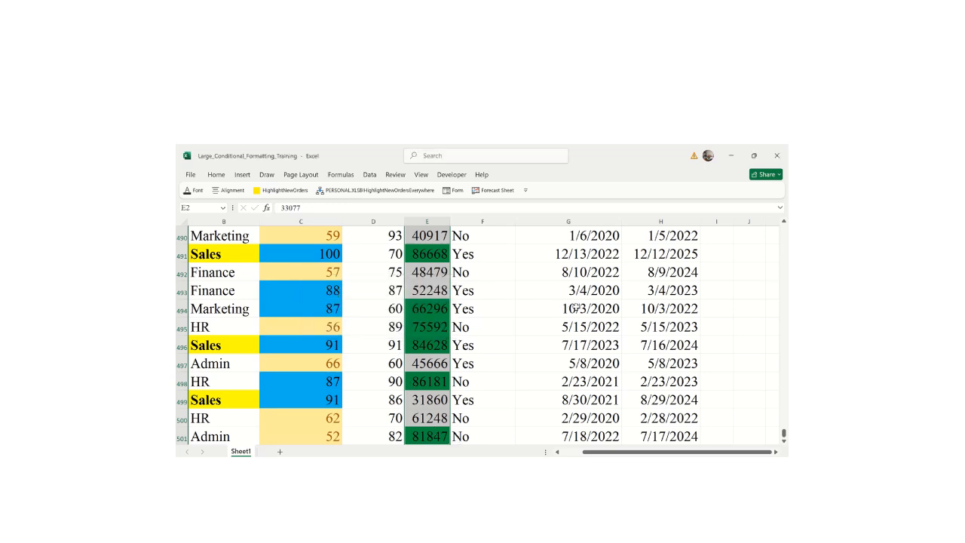
click(556, 330)
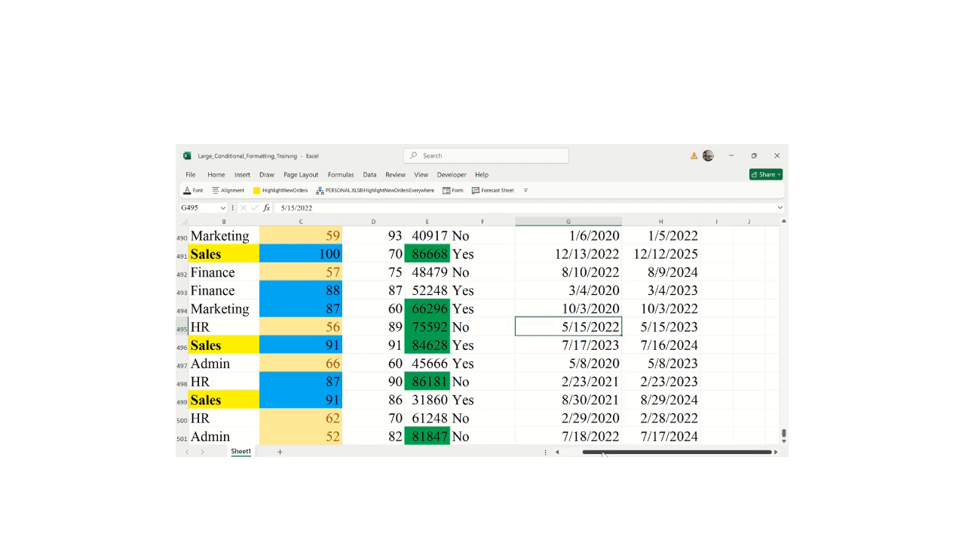
- Select all Employment Date values from G2 down and start an A Date Occurring highlight rule for them
drag(635, 452, 636, 453)
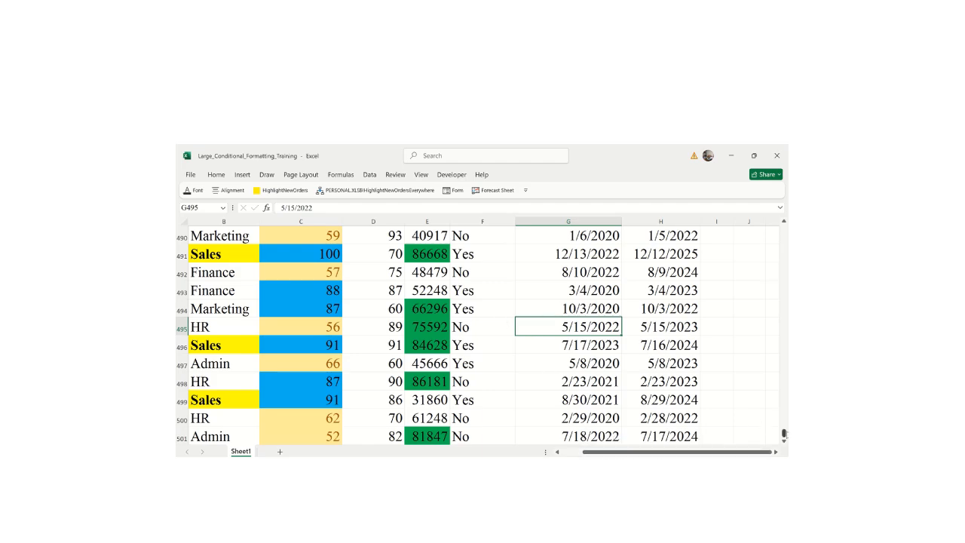
drag(784, 432, 784, 226)
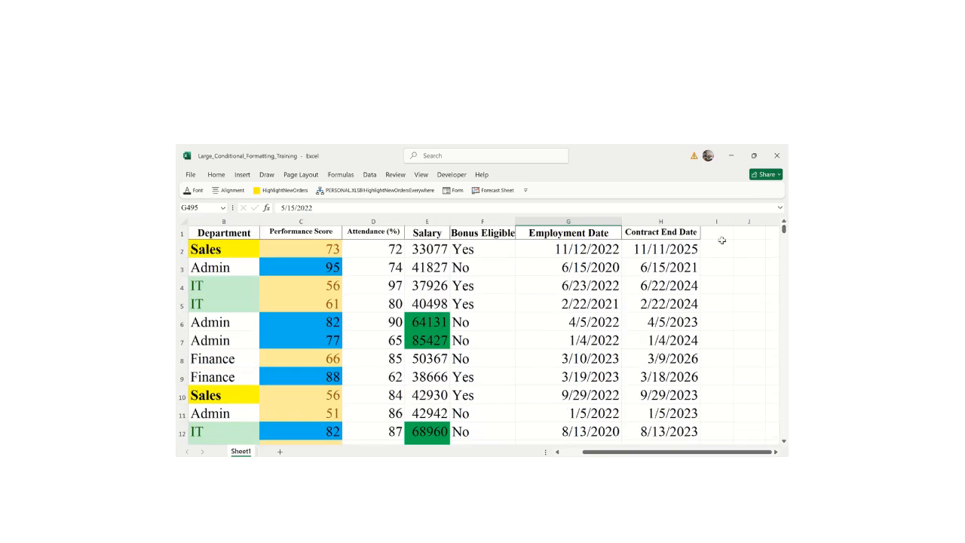
click(548, 252)
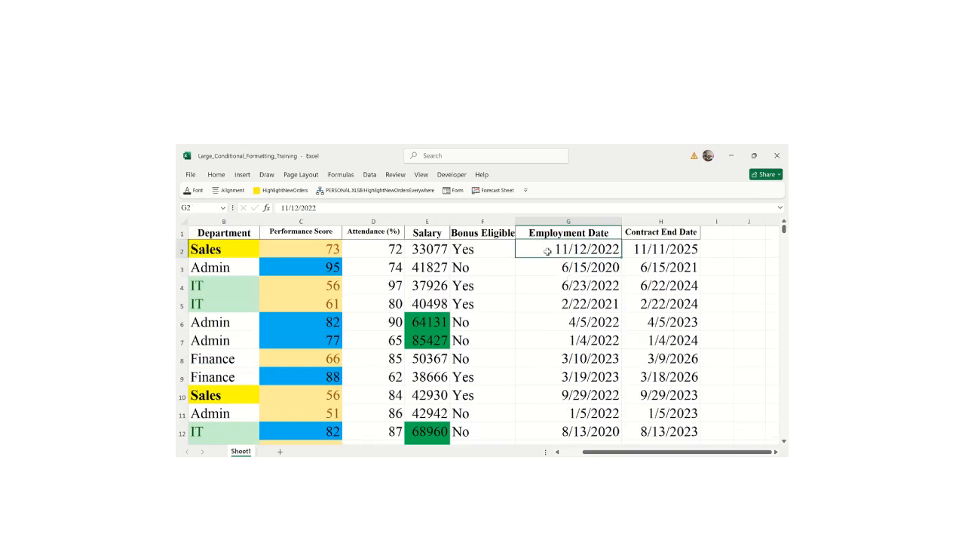
key(ctrl+shift+Down)
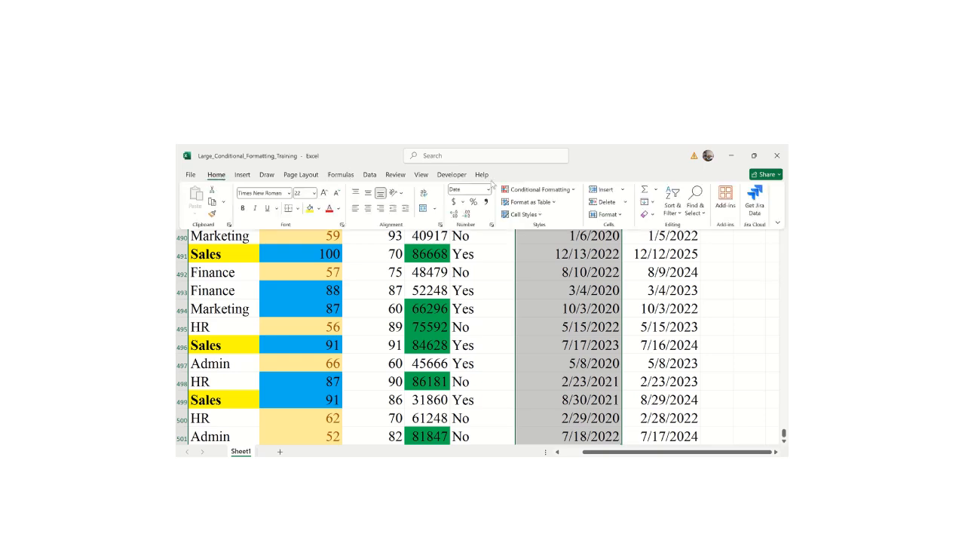
click(538, 189)
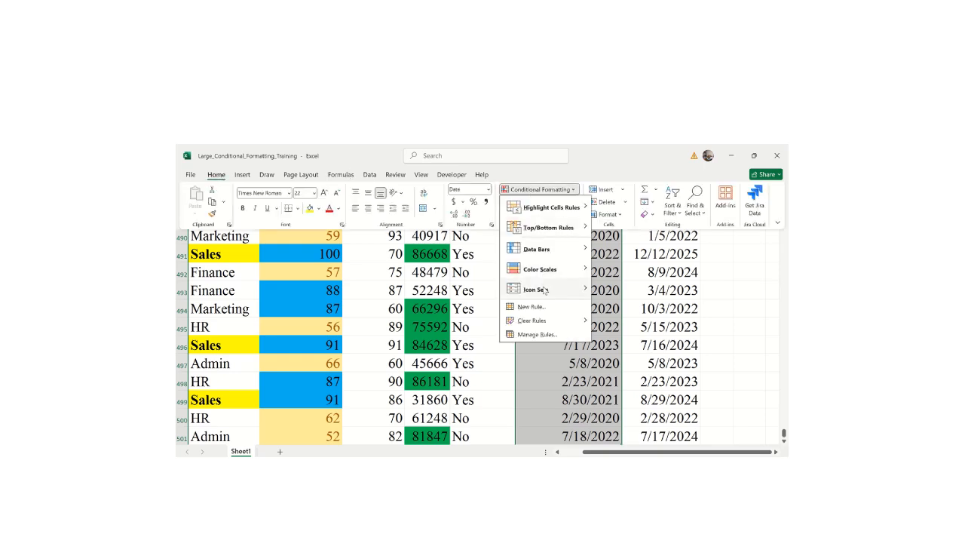
mouse_move(541, 245)
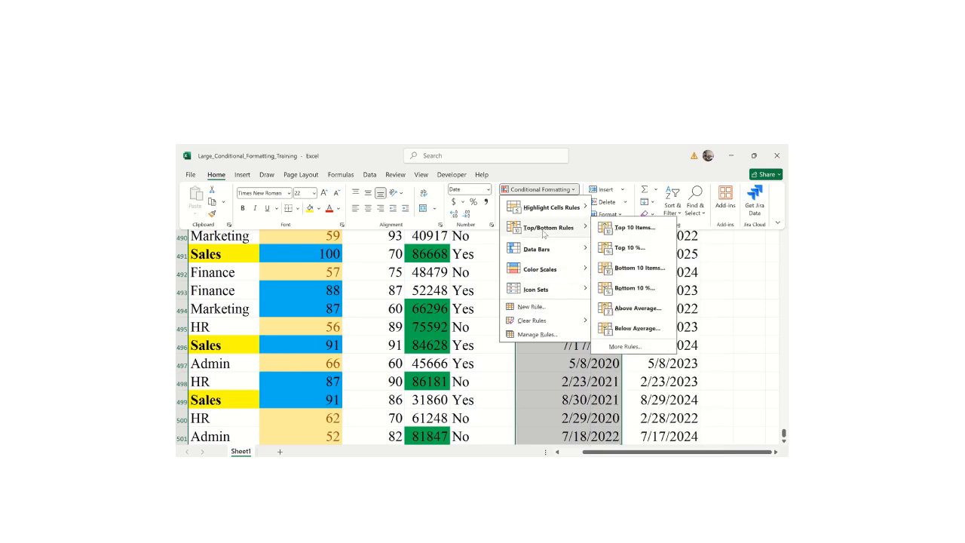
mouse_move(546, 217)
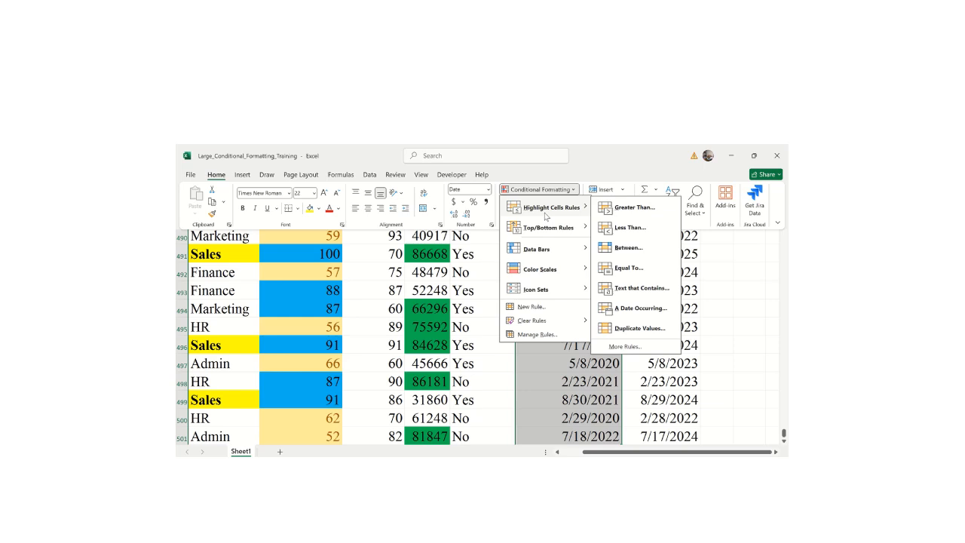
click(634, 309)
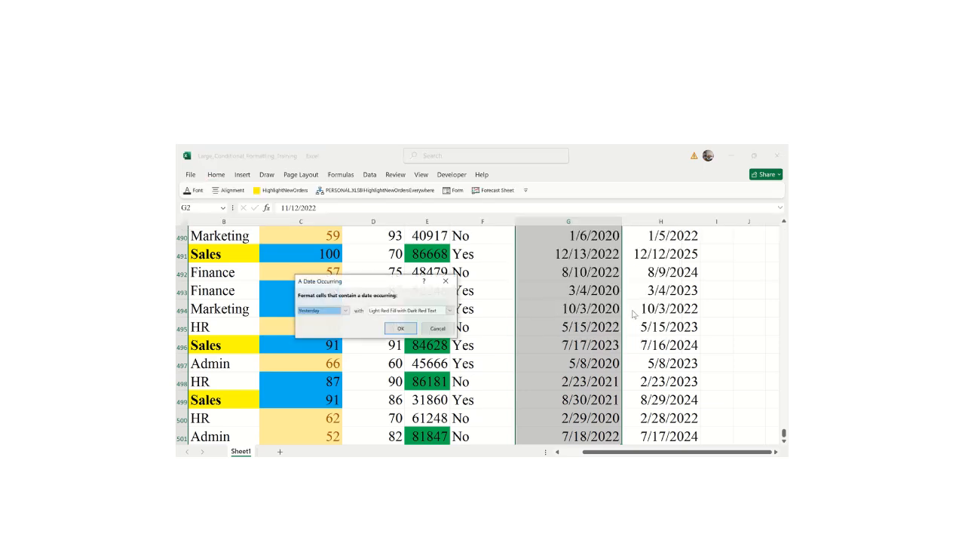
- Try the Next month and Yesterday periods for the Employment Date rule
click(345, 311)
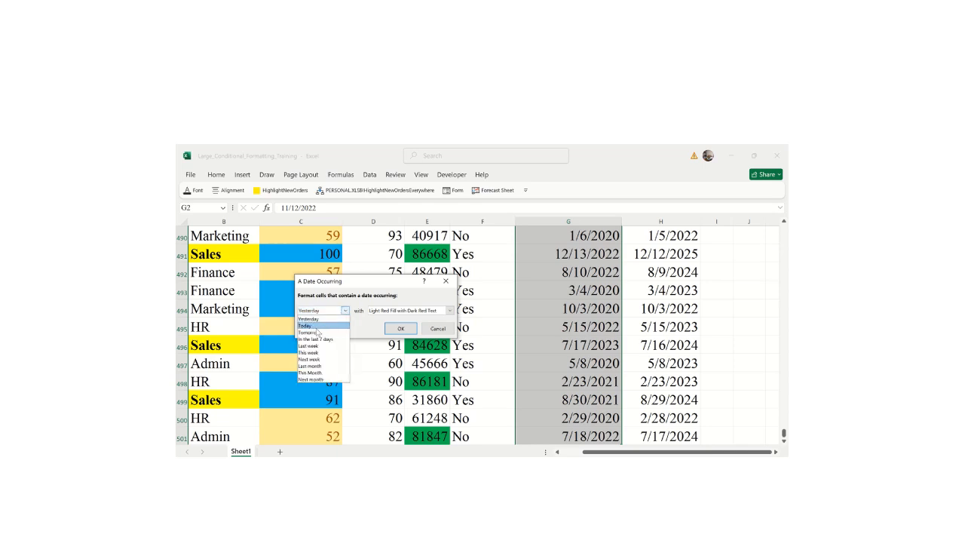
click(317, 380)
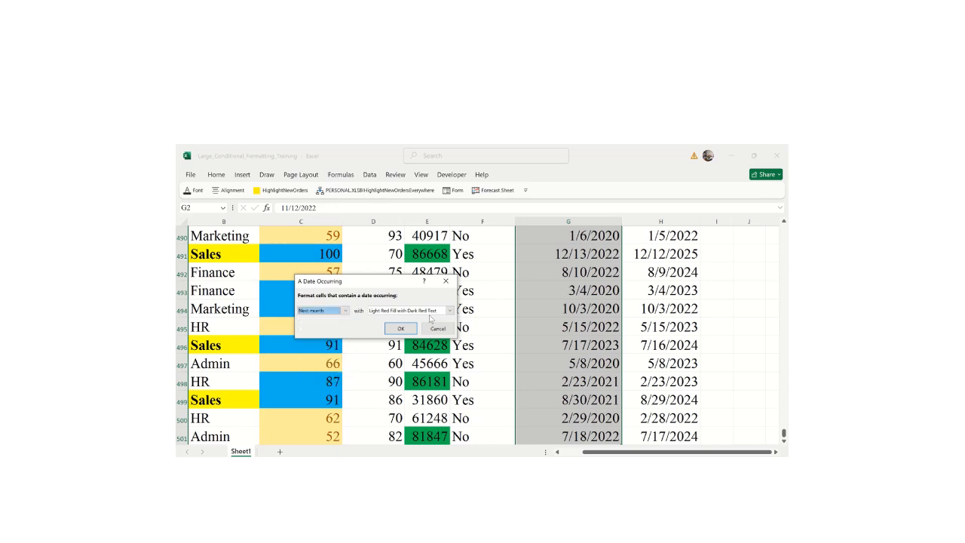
click(346, 312)
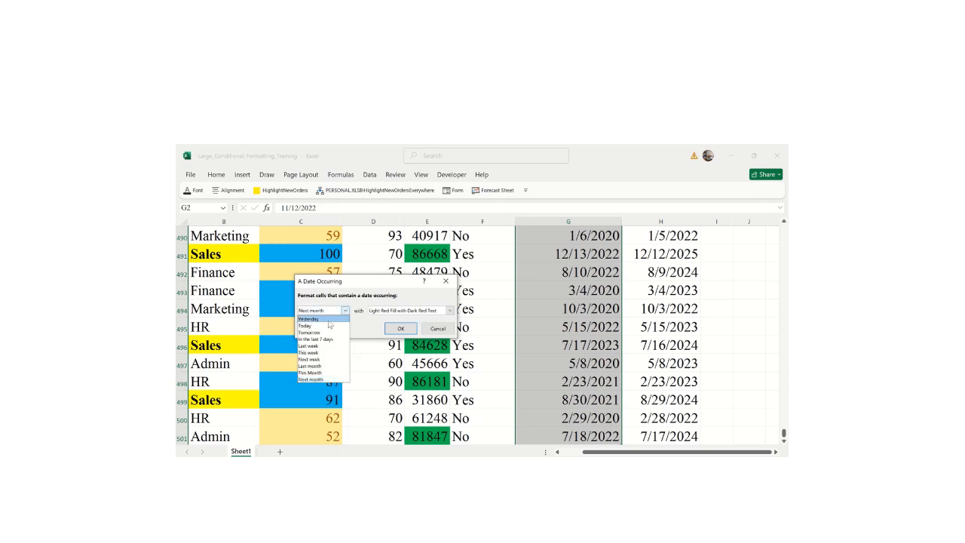
click(326, 321)
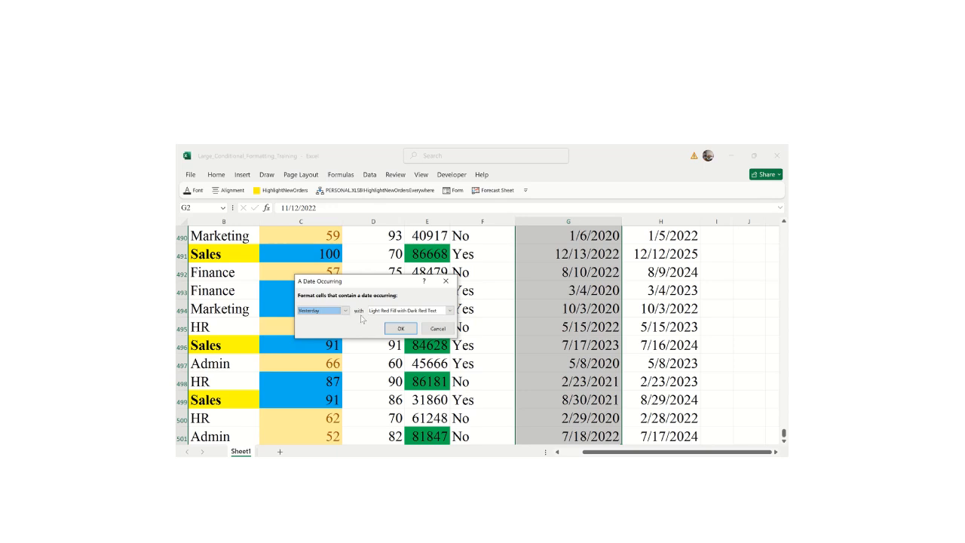
- Highlight Employment Date values in the last 7 days with Green Fill with Dark Green Text and apply the rule
click(346, 311)
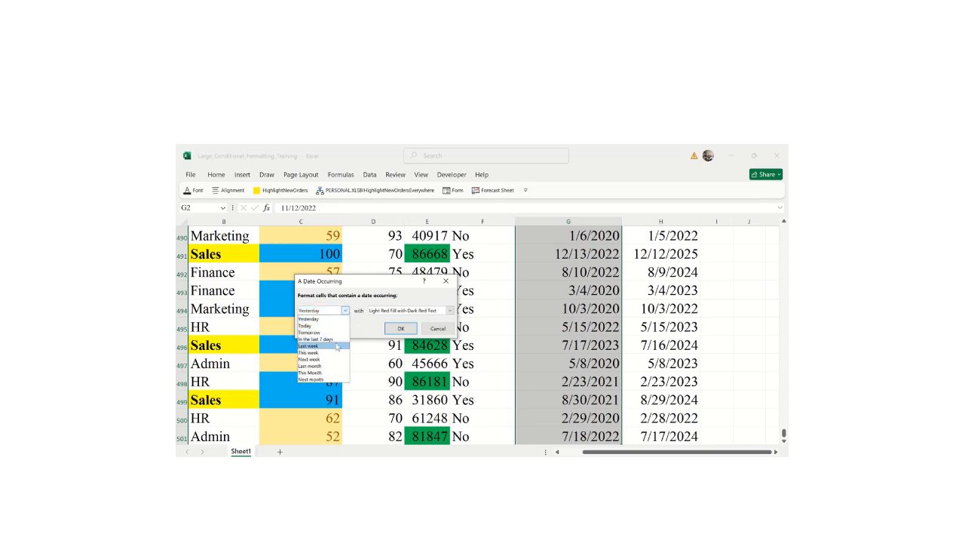
click(330, 339)
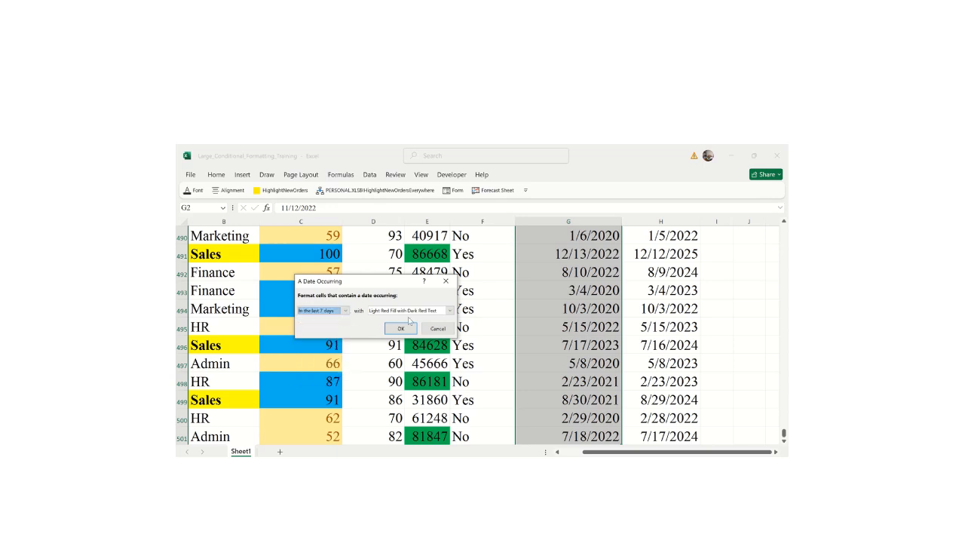
click(450, 311)
click(386, 333)
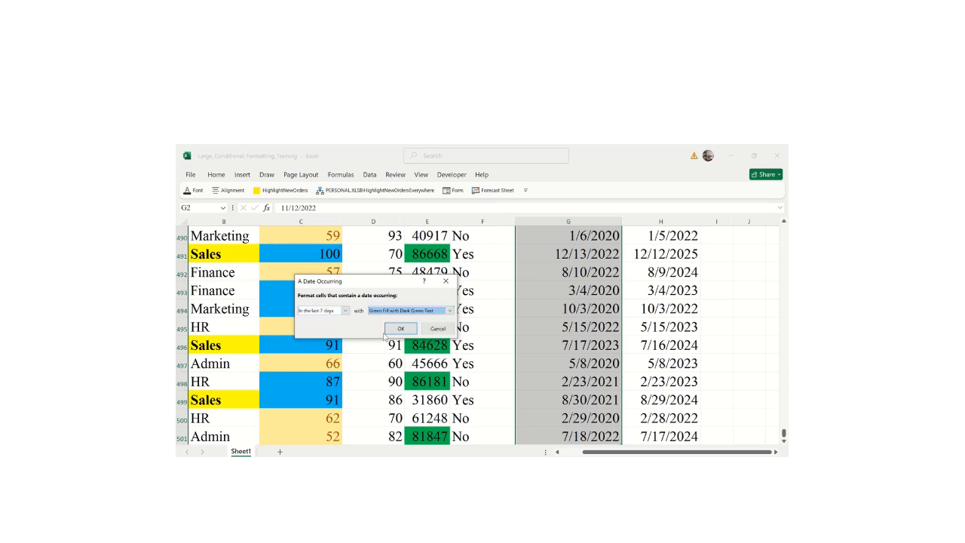
click(399, 329)
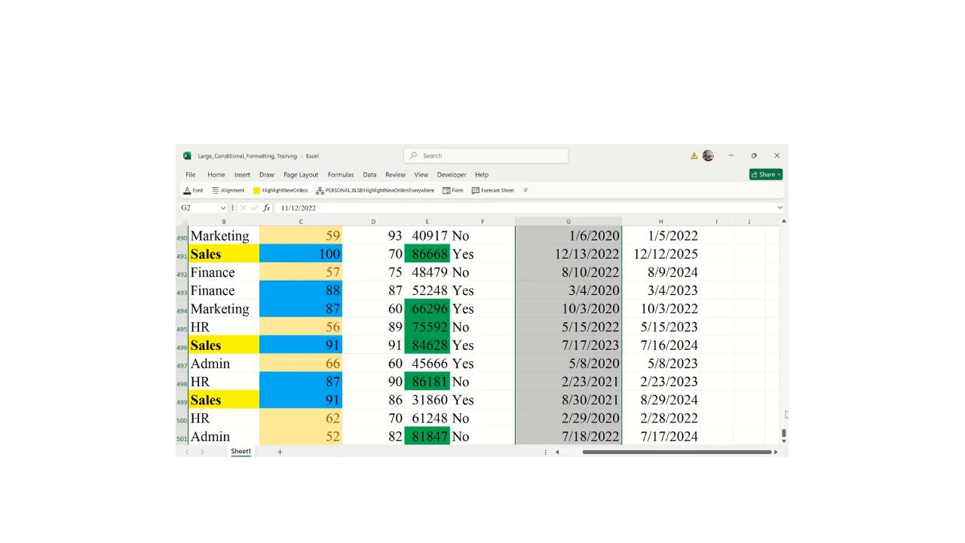
- Highlight all Contract End Date values from H2 down that fall in last month with Light Red Fill with Dark Red Text
drag(784, 433, 784, 228)
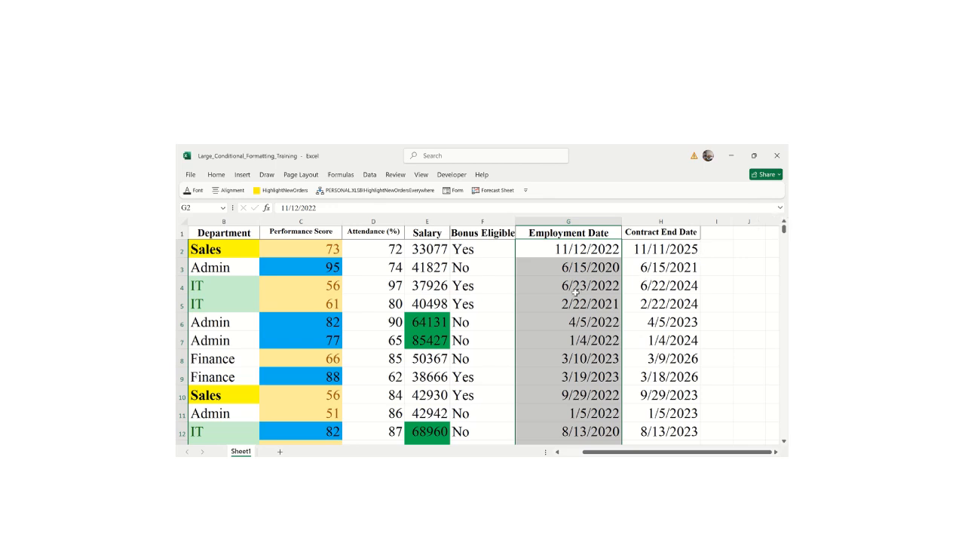
click(656, 249)
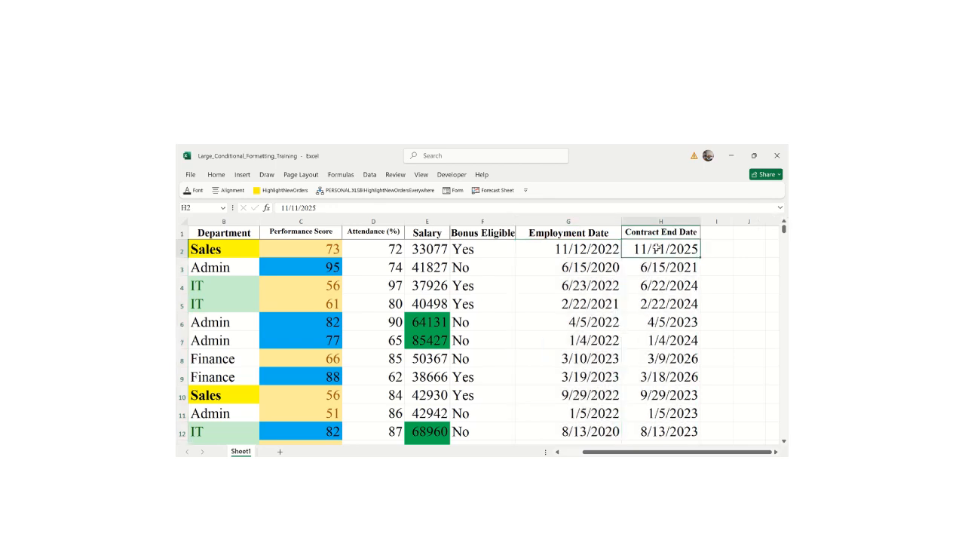
key(ctrl+shift+Down)
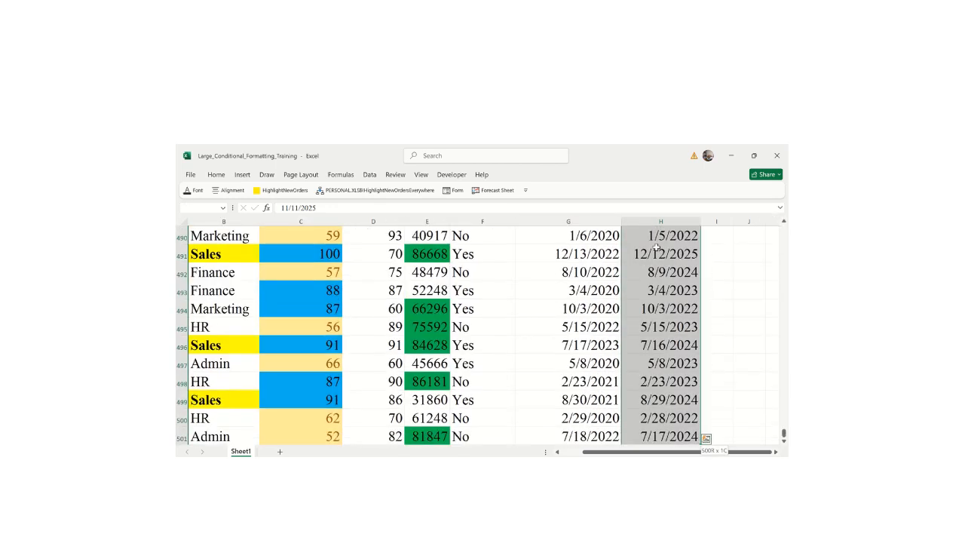
click(215, 176)
click(539, 189)
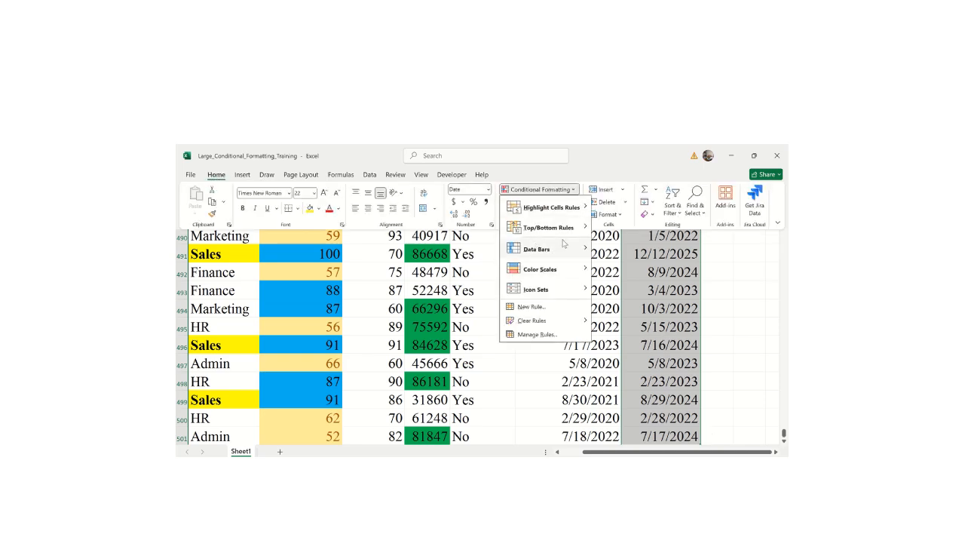
mouse_move(565, 228)
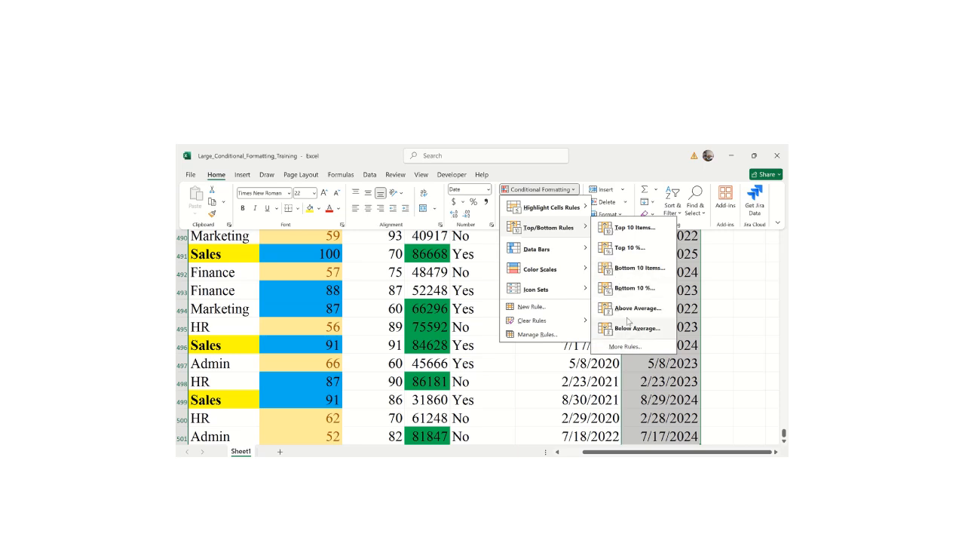
mouse_move(569, 211)
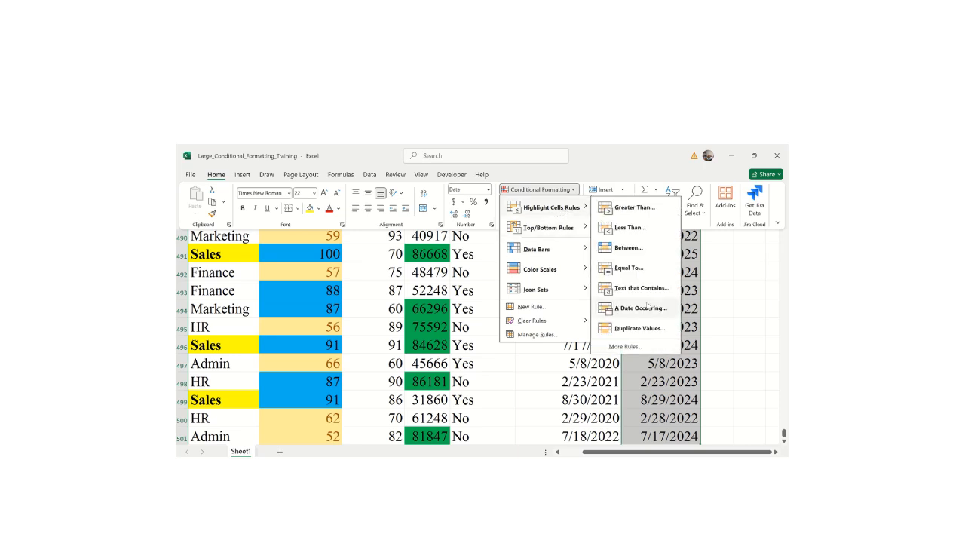
click(646, 312)
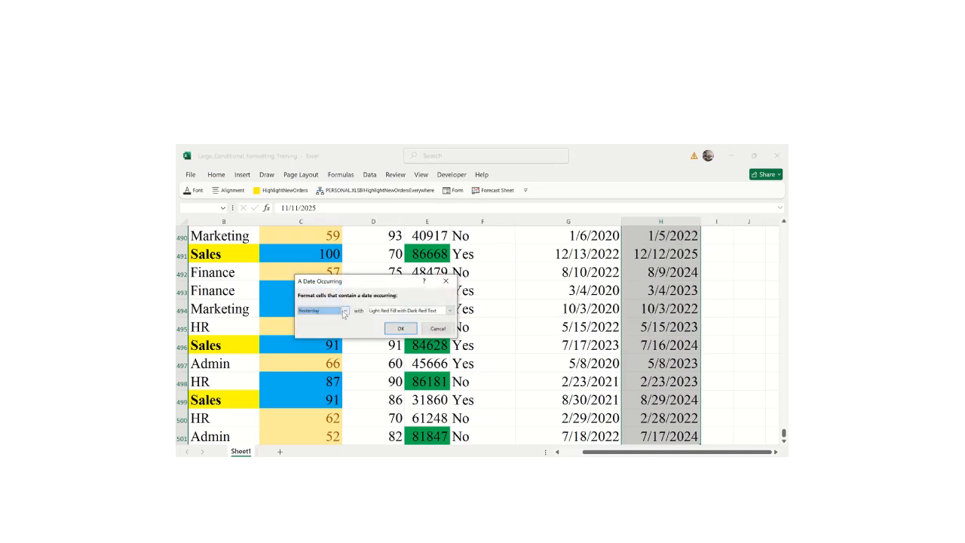
click(344, 311)
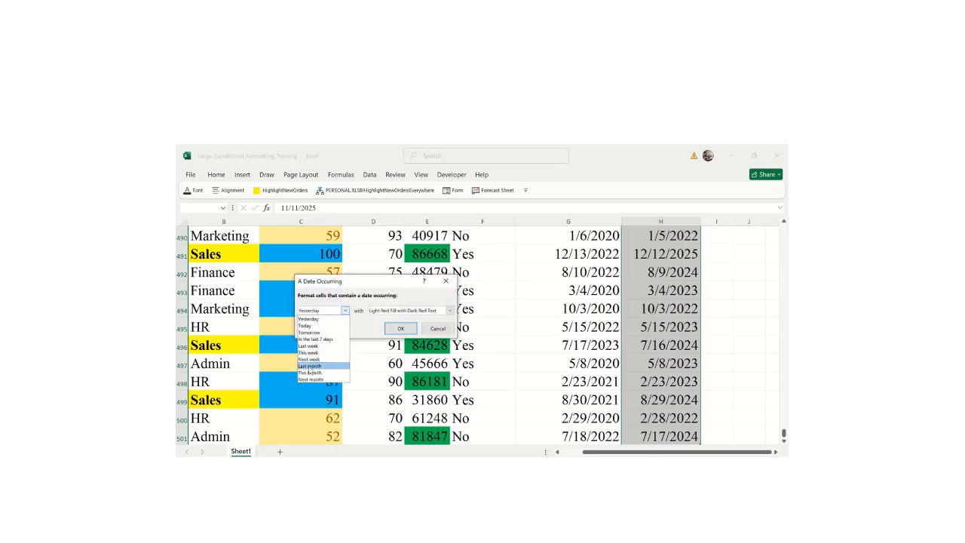
click(310, 366)
click(402, 329)
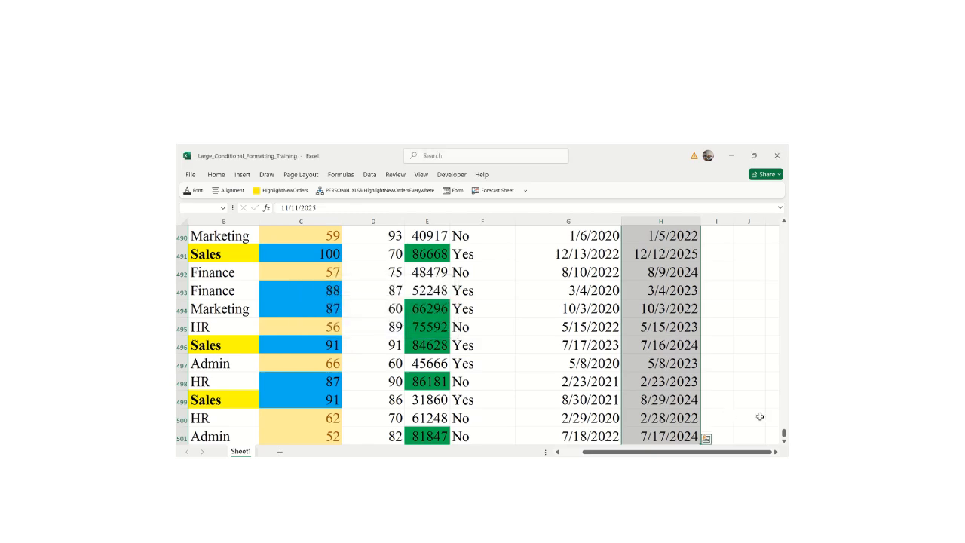
- Examine the red-highlighted Contract End Date cells and their records in rows 432 and 366
drag(784, 435, 784, 408)
click(663, 274)
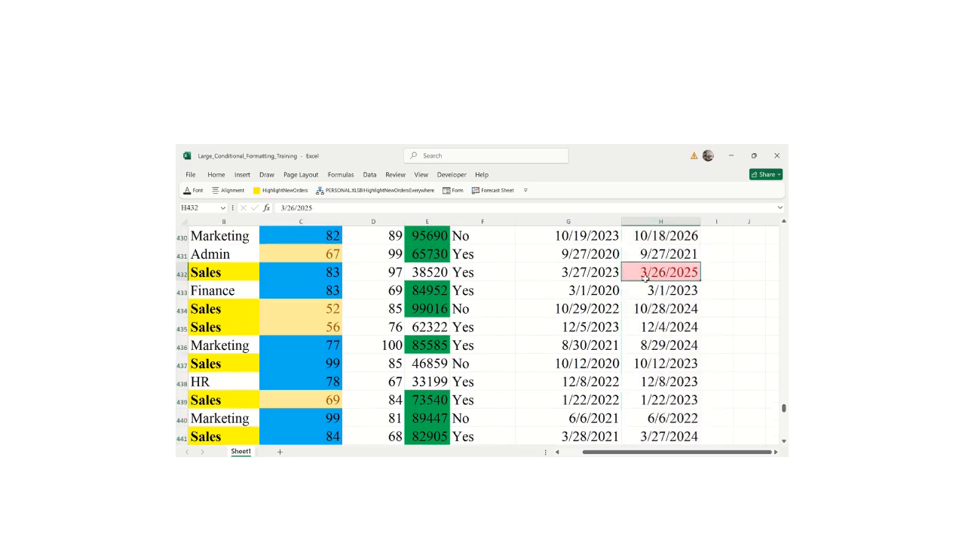
click(182, 272)
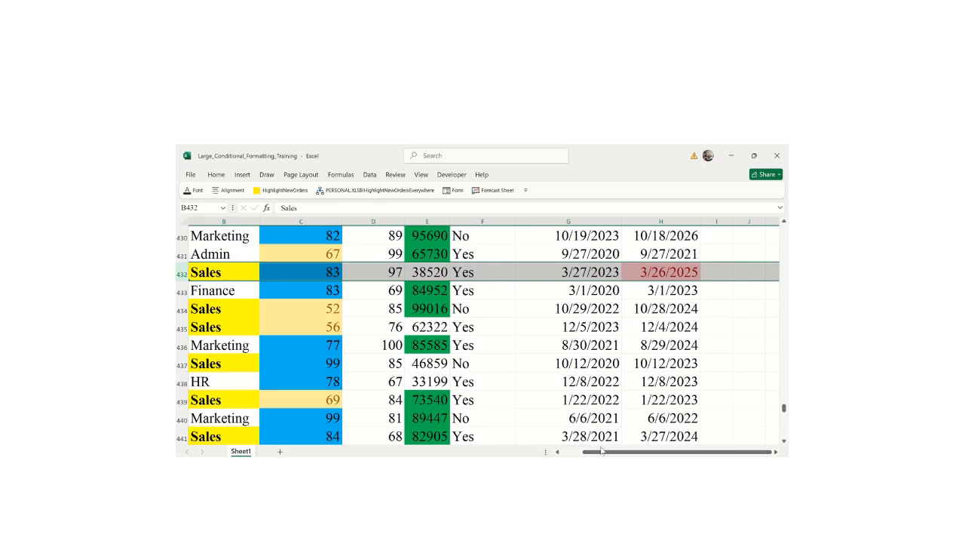
mouse_move(611, 451)
mouse_down()
mouse_move(596, 442)
mouse_move(626, 441)
mouse_up()
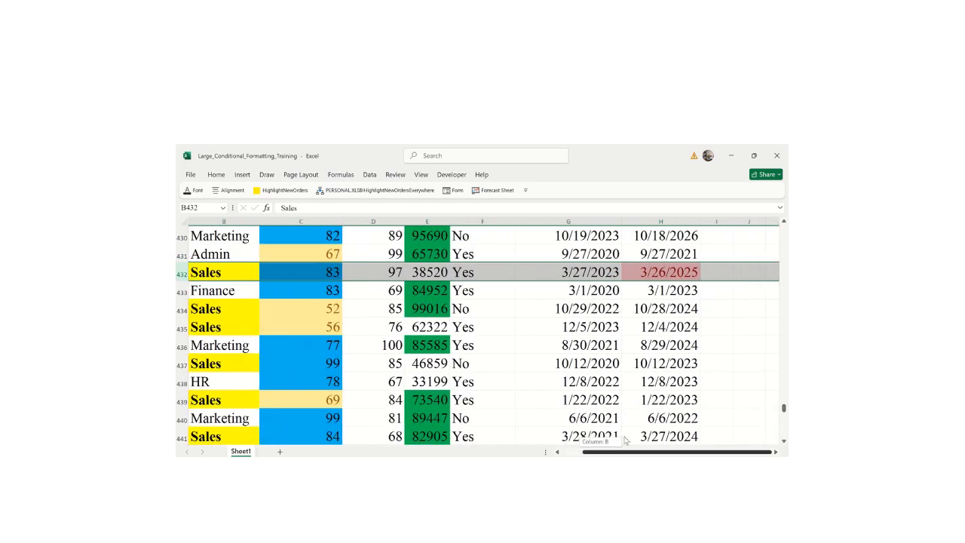
drag(784, 409, 784, 378)
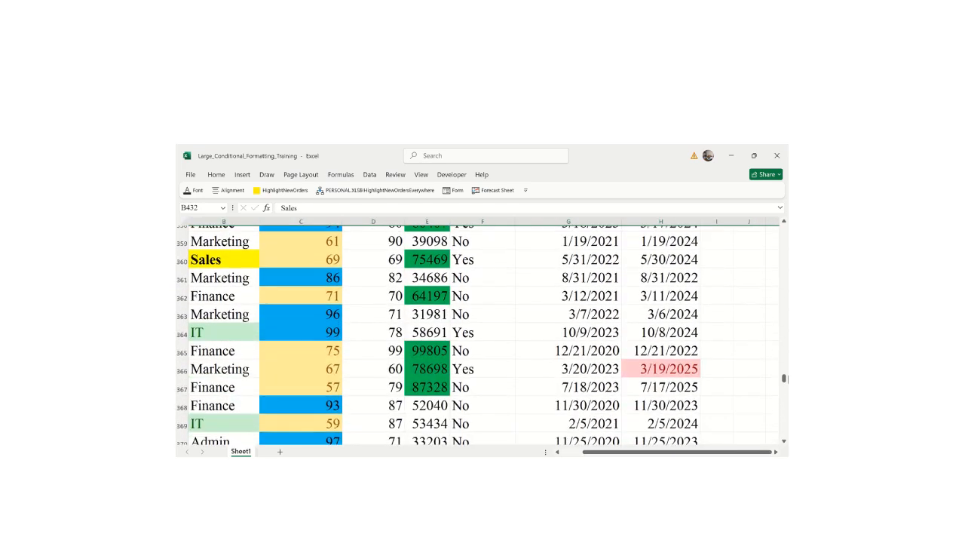
click(662, 363)
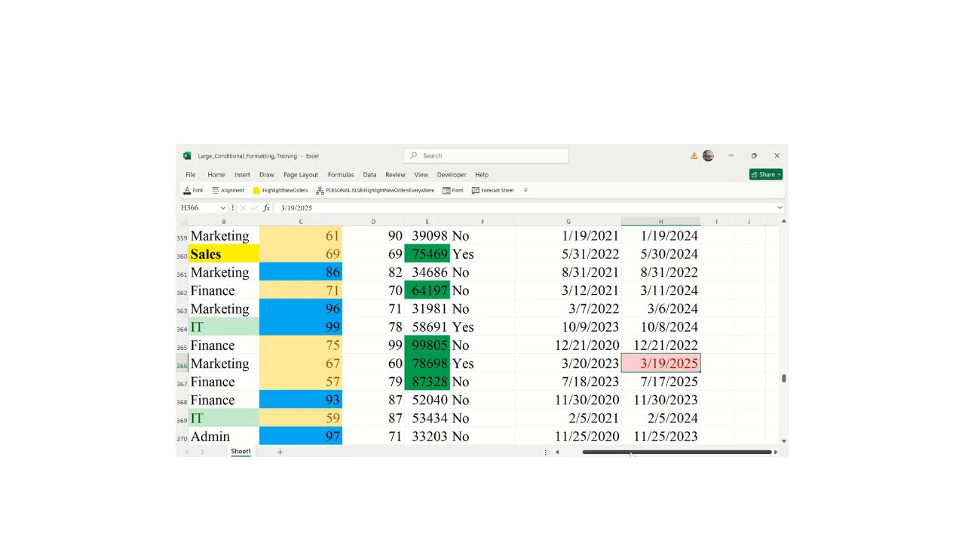
mouse_move(634, 452)
mouse_down()
mouse_move(603, 453)
mouse_move(634, 453)
mouse_up()
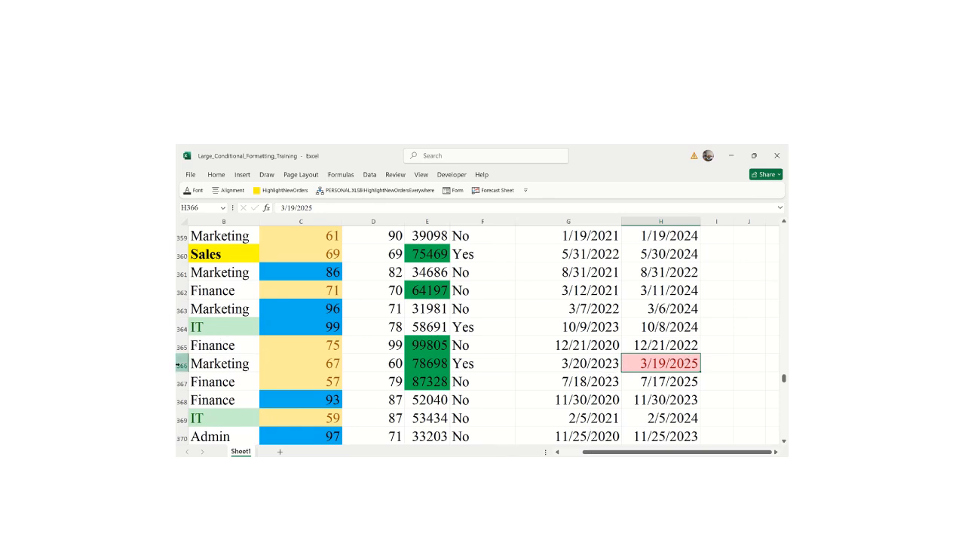
- Reselect the Contract End Date values from H2 down and highlight dates occurring Tomorrow with Green Fill with Dark Green Text
key(ctrl+shift+Up)
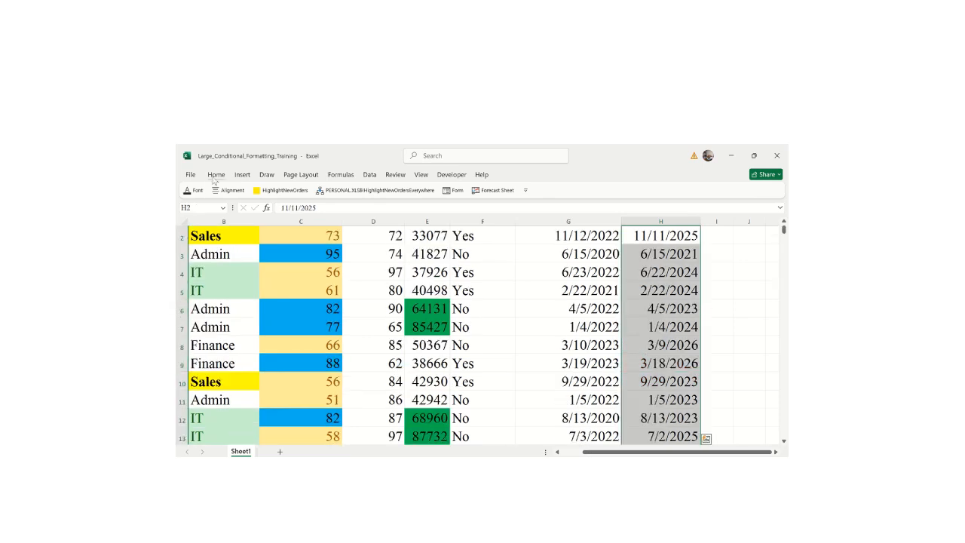
click(215, 175)
click(551, 193)
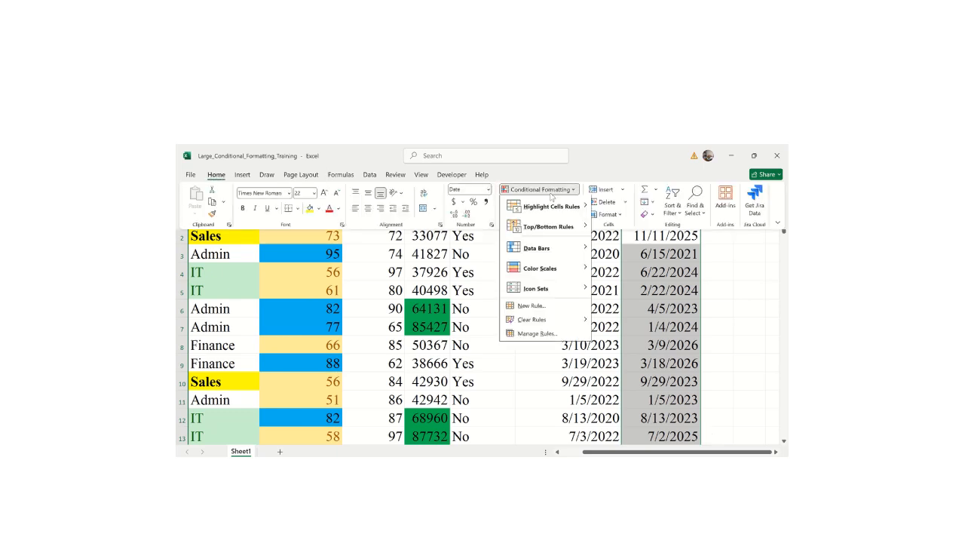
mouse_move(553, 209)
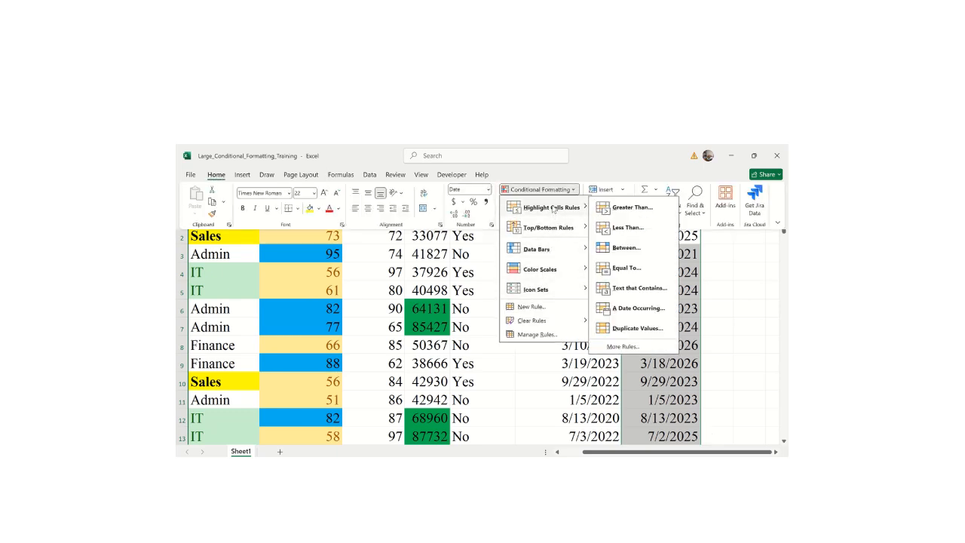
click(628, 309)
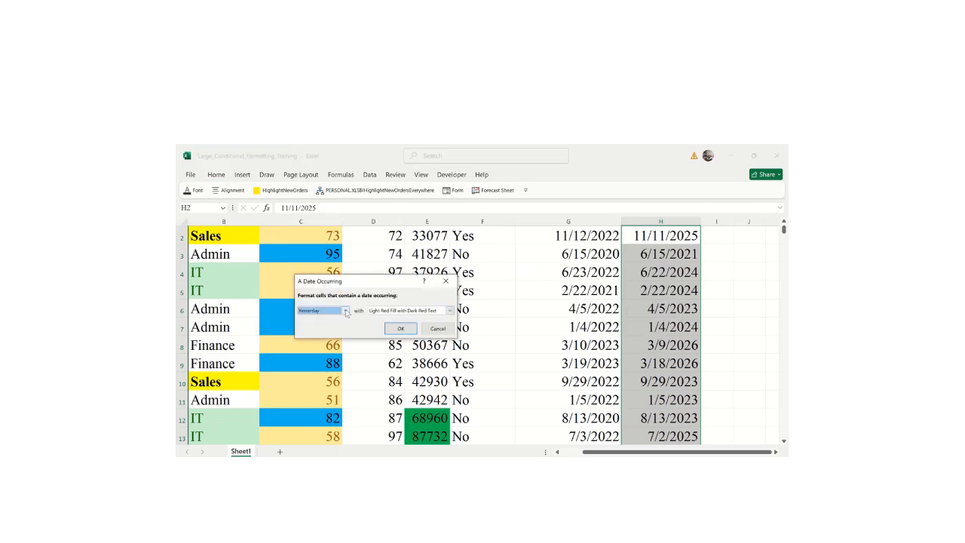
click(346, 311)
click(320, 336)
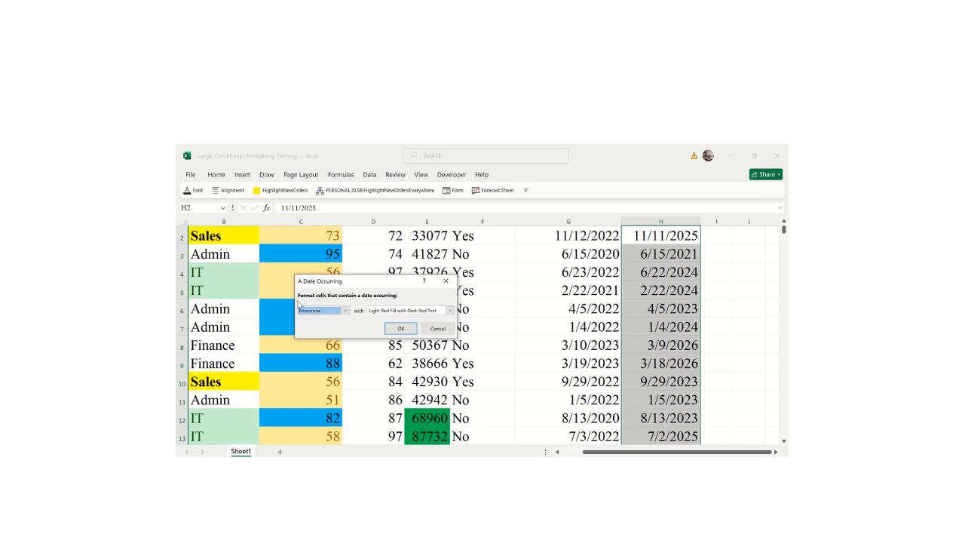
click(449, 310)
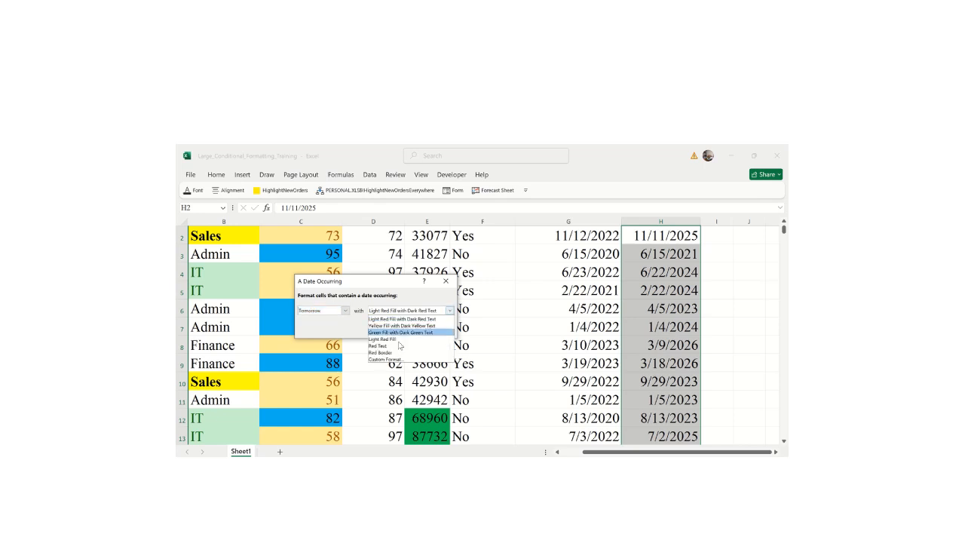
click(392, 332)
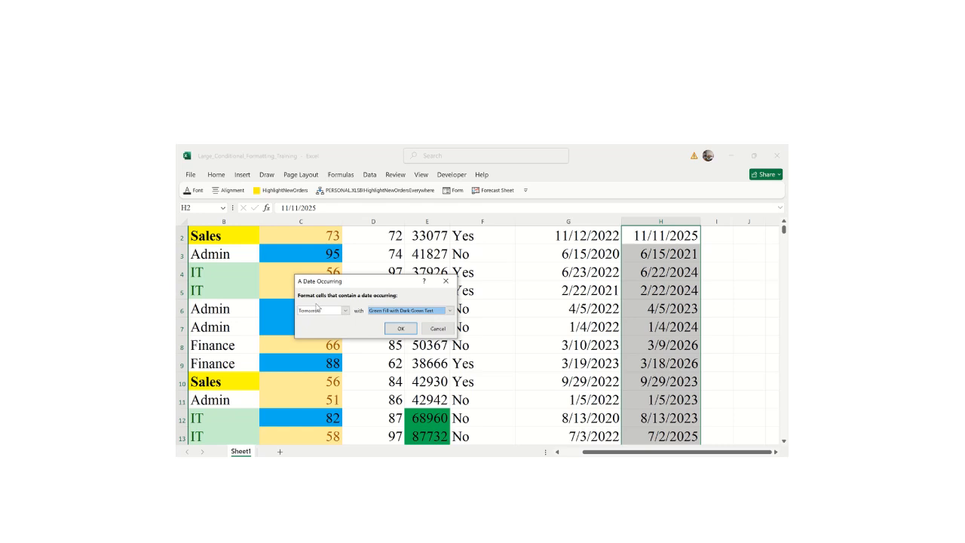
click(401, 329)
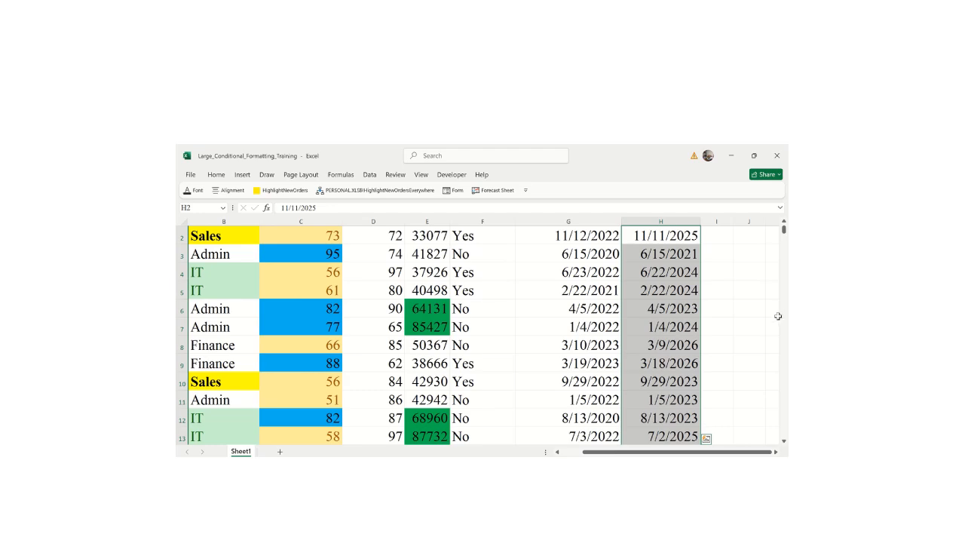
- Examine the green-highlighted Contract End Date in row 50 and check the rows below for other highlighted dates
drag(784, 234, 784, 249)
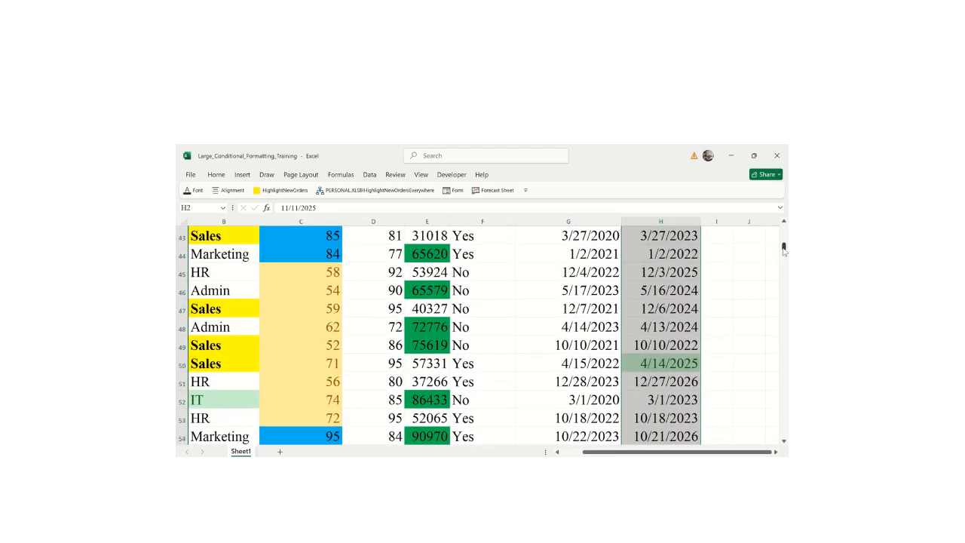
click(651, 363)
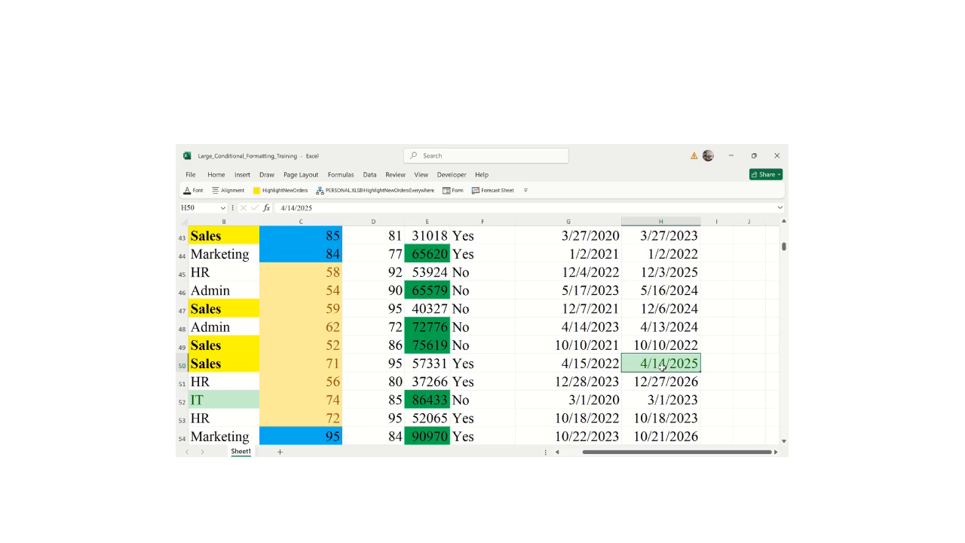
click(181, 365)
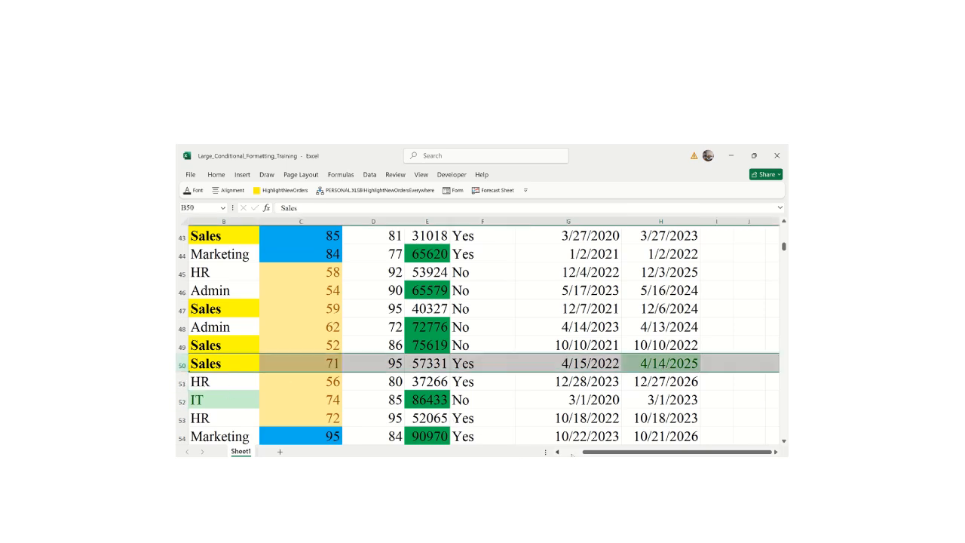
drag(572, 454, 590, 452)
click(679, 362)
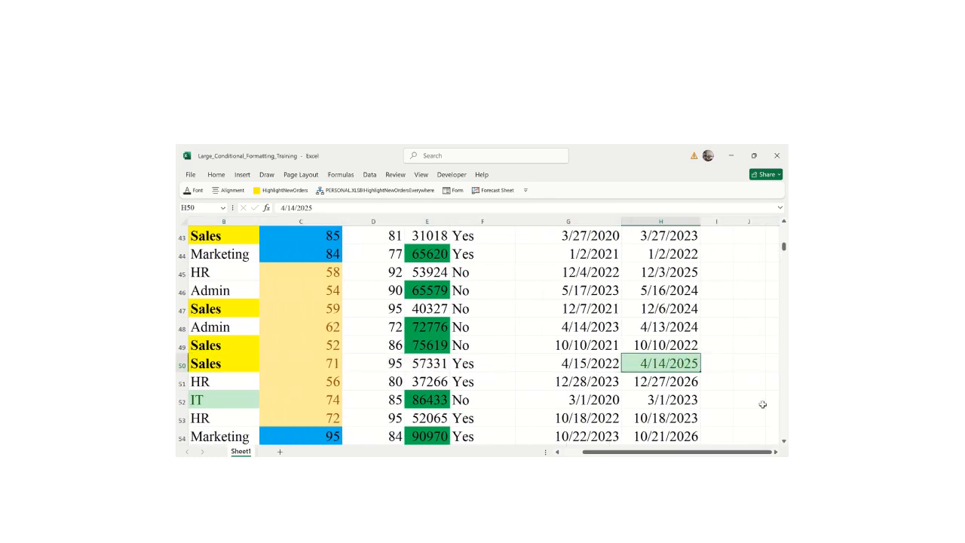
drag(784, 247, 784, 281)
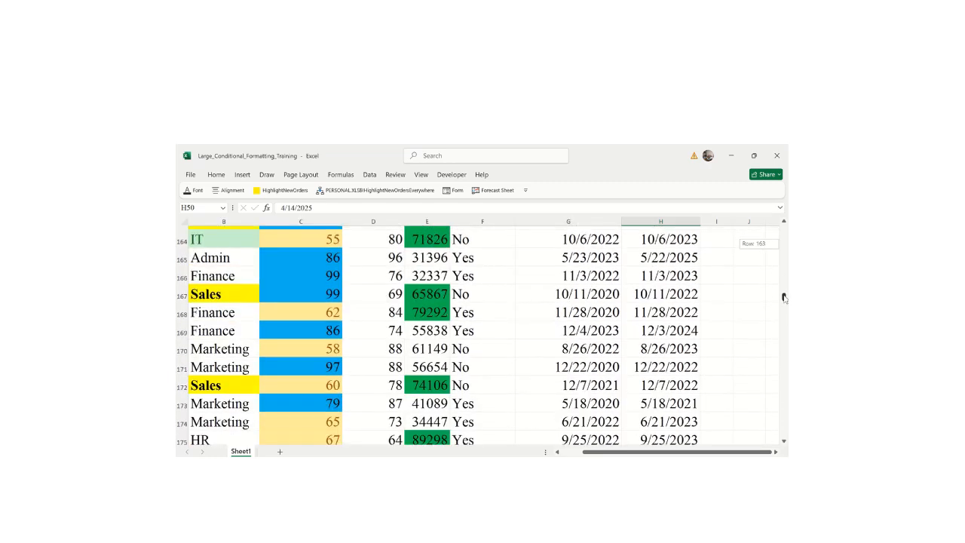
drag(784, 305, 779, 250)
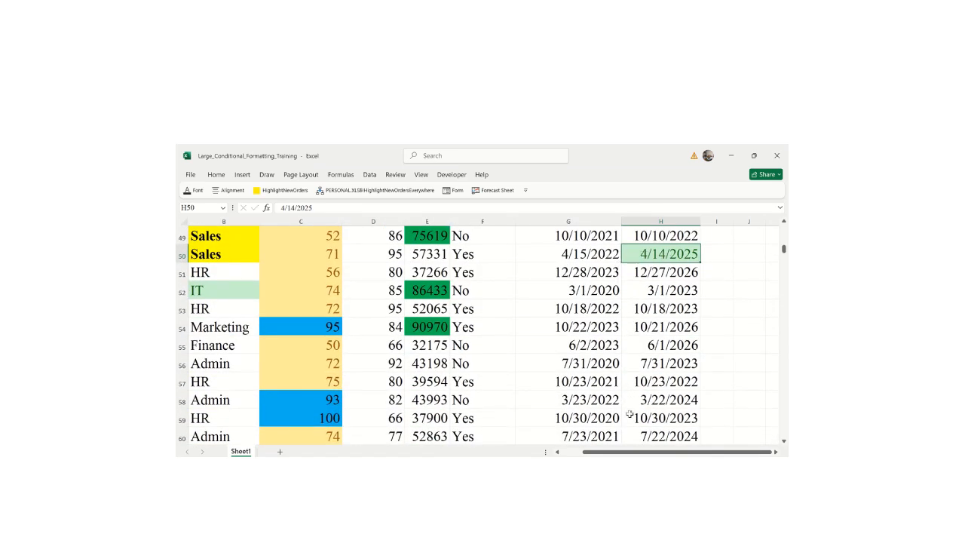
- Undo the Tomorrow rule and highlight Contract End Date values from H2 down occurring This Month with Light Red Fill with Dark Red Text
key(ctrl+shift+Up)
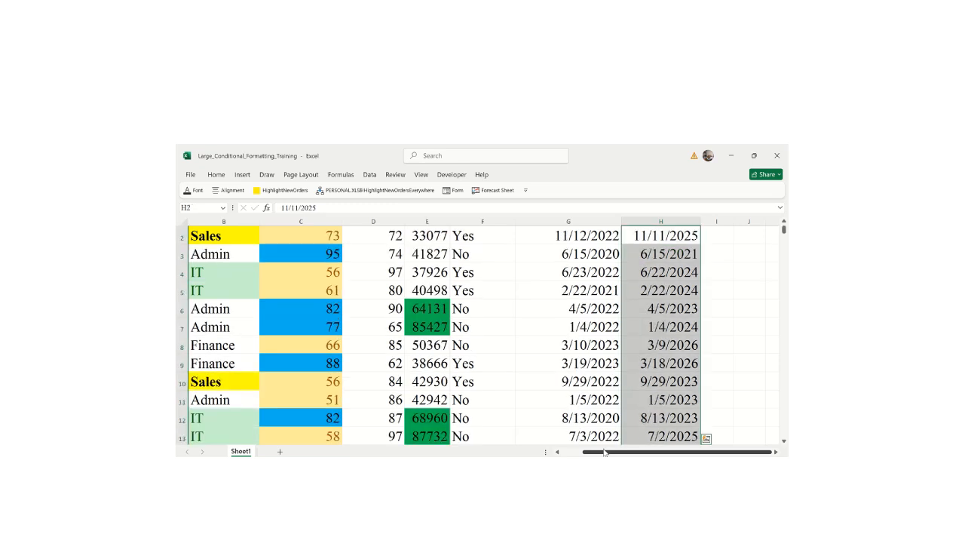
click(218, 177)
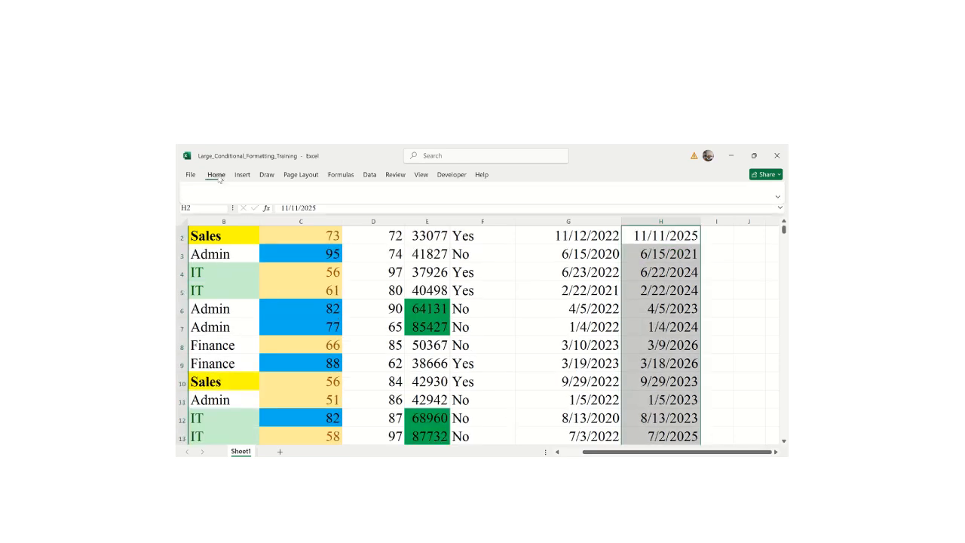
click(561, 193)
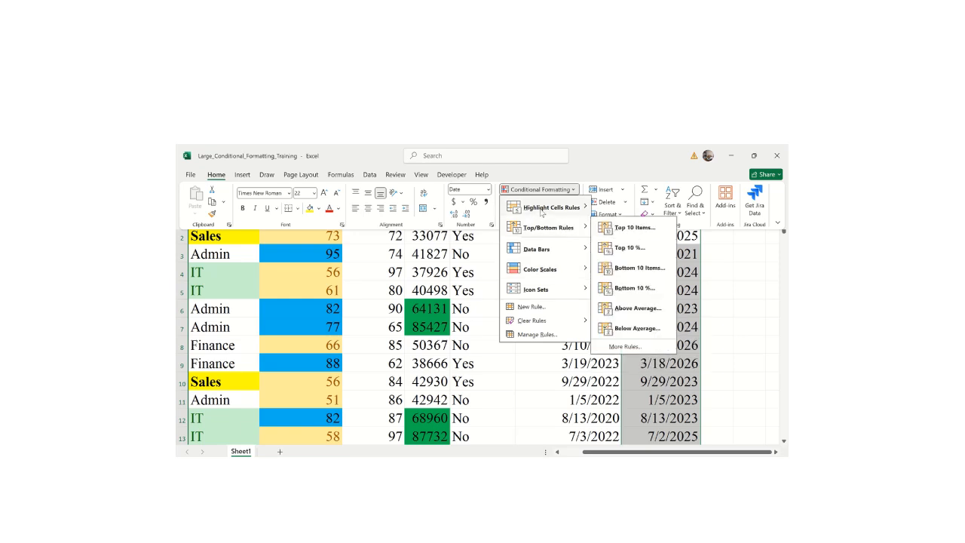
mouse_move(561, 207)
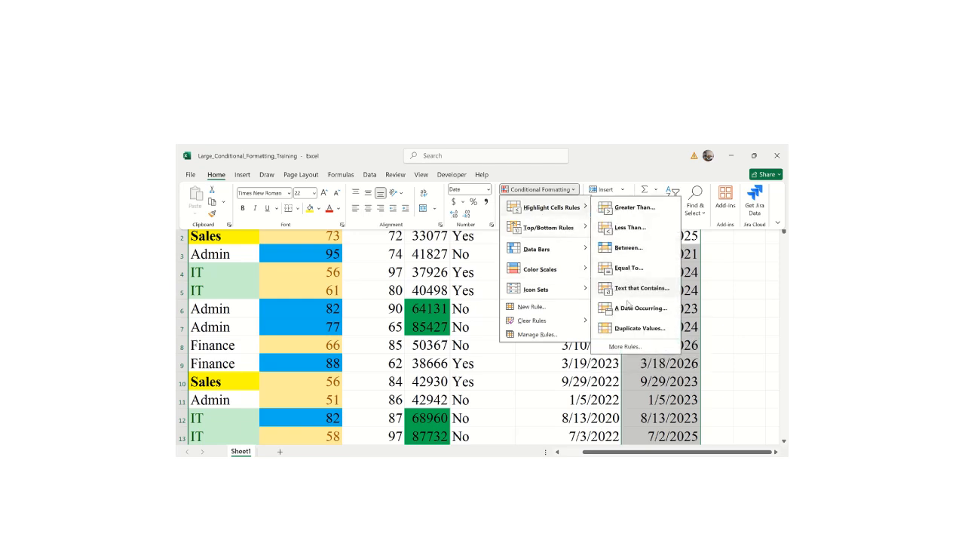
click(627, 308)
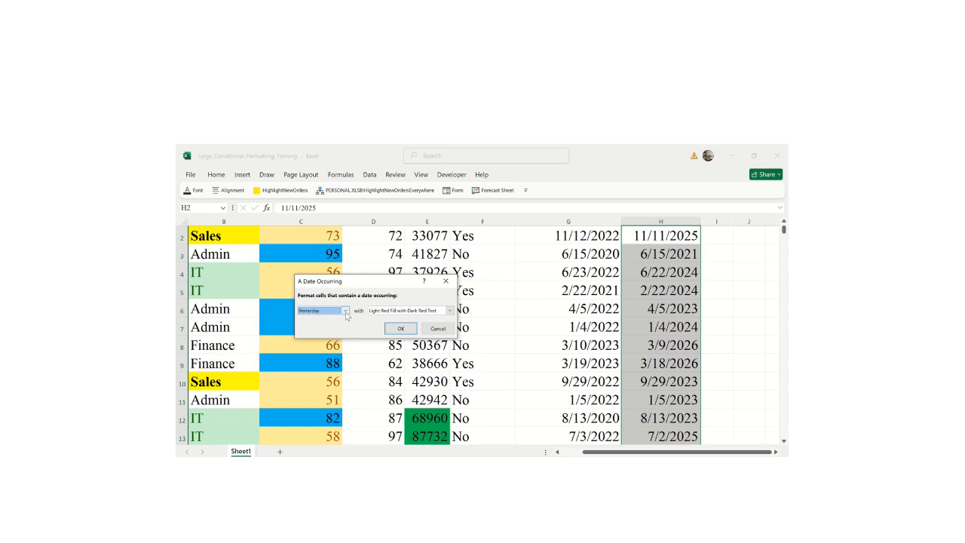
click(346, 312)
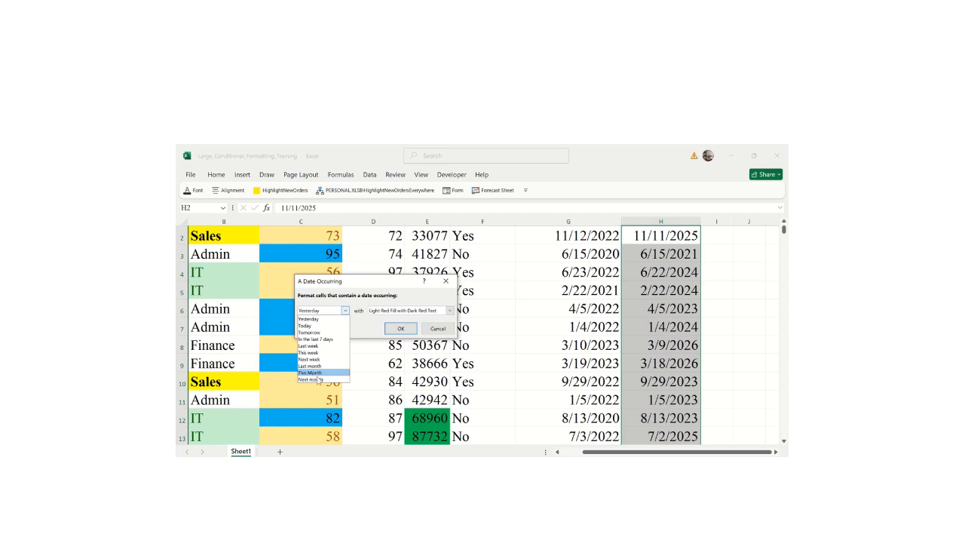
click(311, 373)
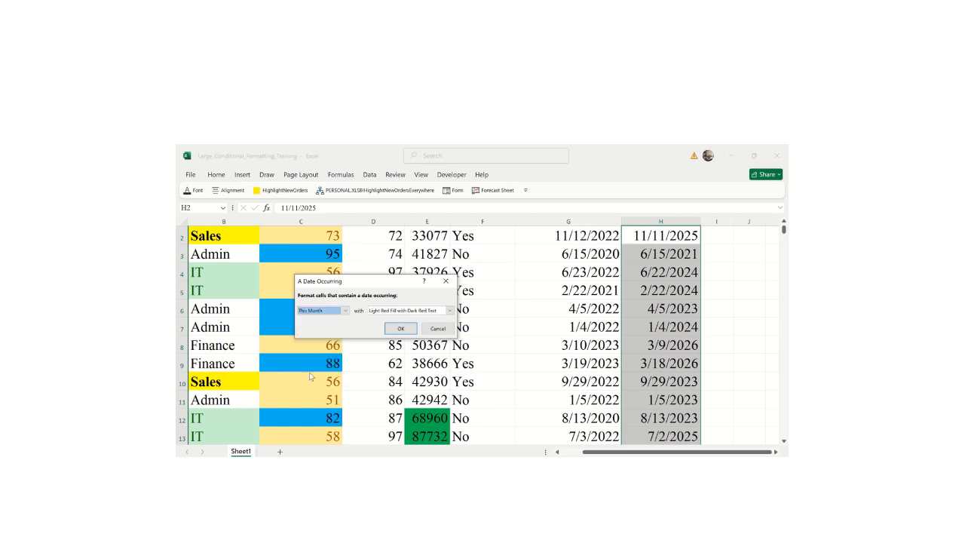
click(400, 329)
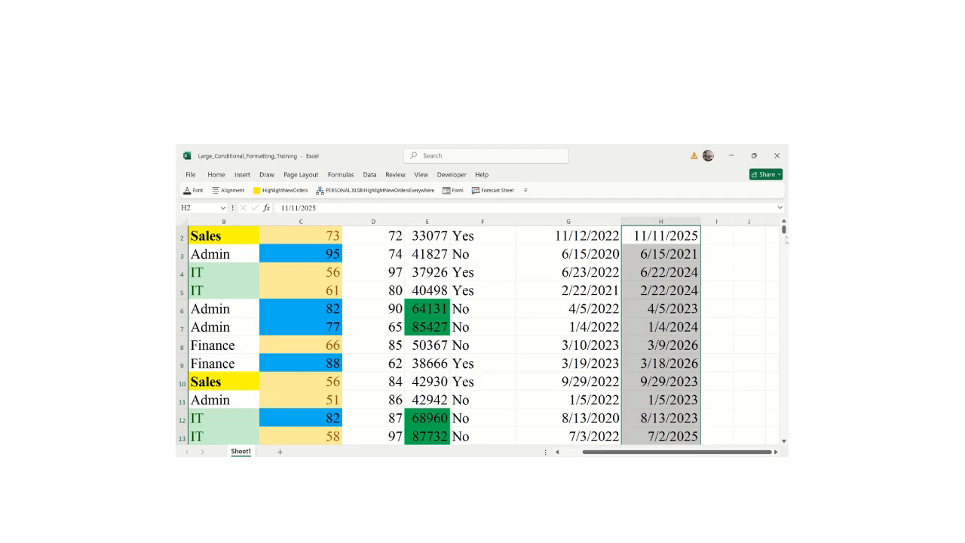
- Examine the red-highlighted Contract End Date cells in rows 18, 50 and 109, including the full record in row 18
drag(783, 234, 784, 239)
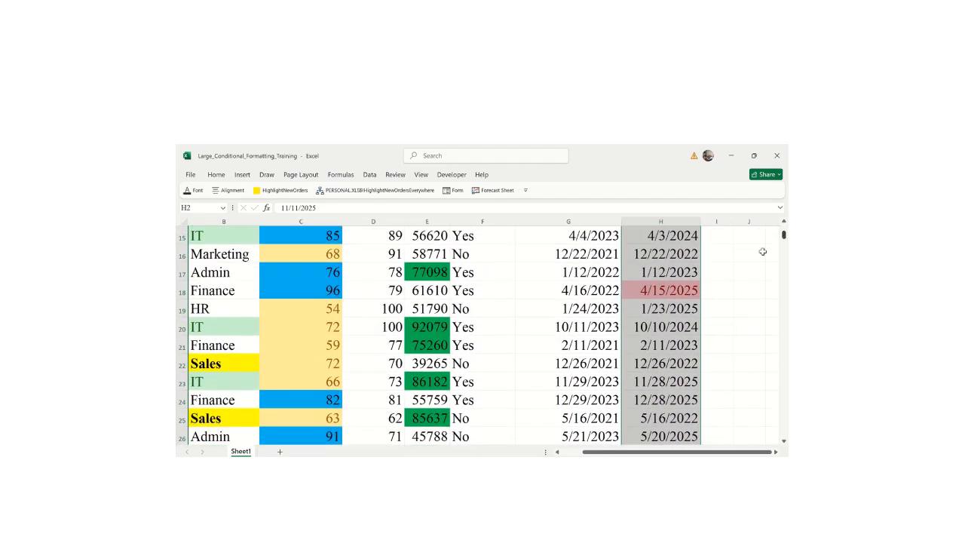
click(680, 290)
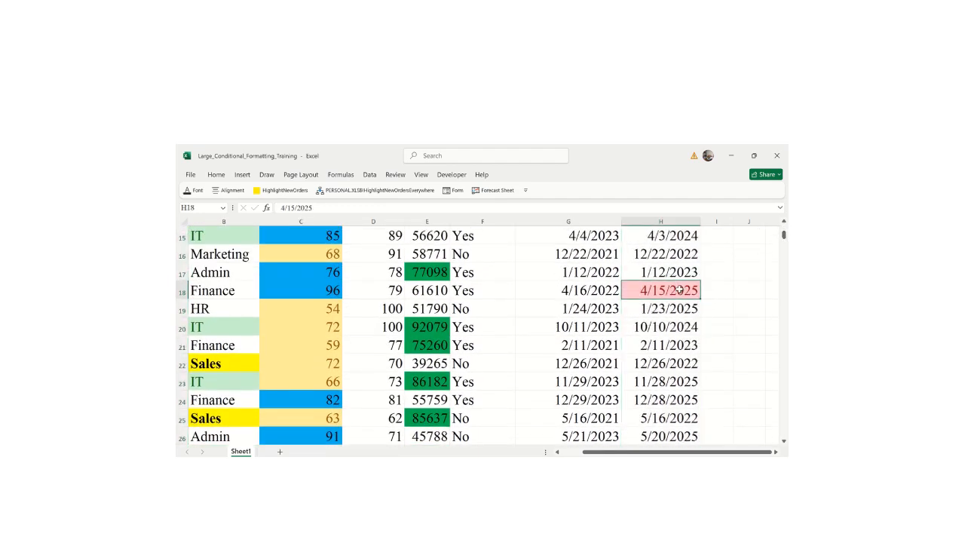
click(180, 292)
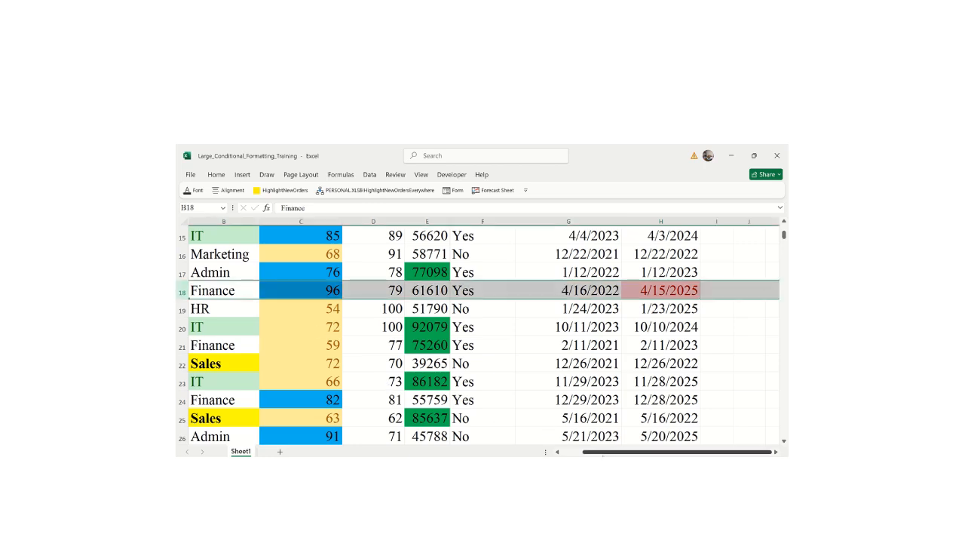
mouse_move(603, 455)
mouse_down()
mouse_move(566, 452)
mouse_move(588, 452)
mouse_up()
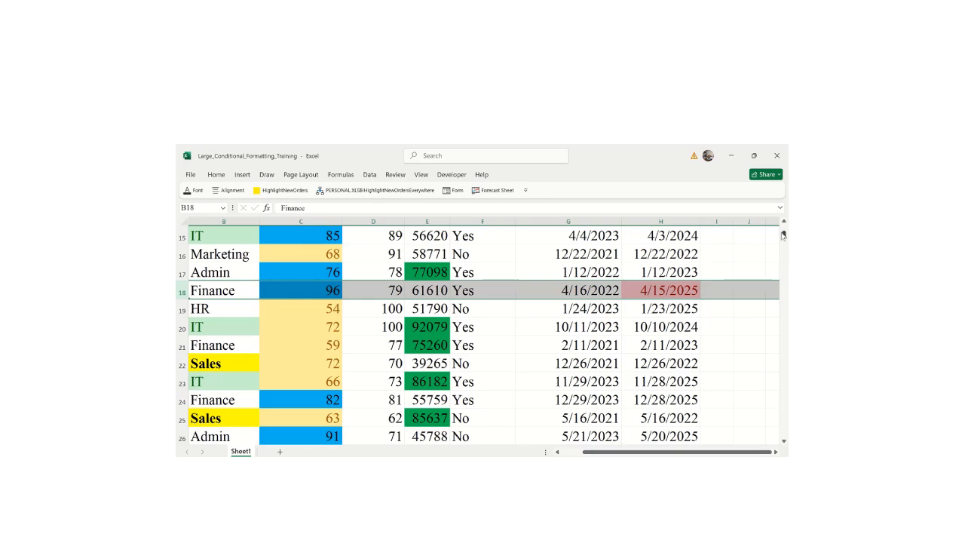
mouse_move(783, 235)
mouse_down()
mouse_move(783, 226)
mouse_move(784, 256)
mouse_move(784, 246)
mouse_up()
click(658, 309)
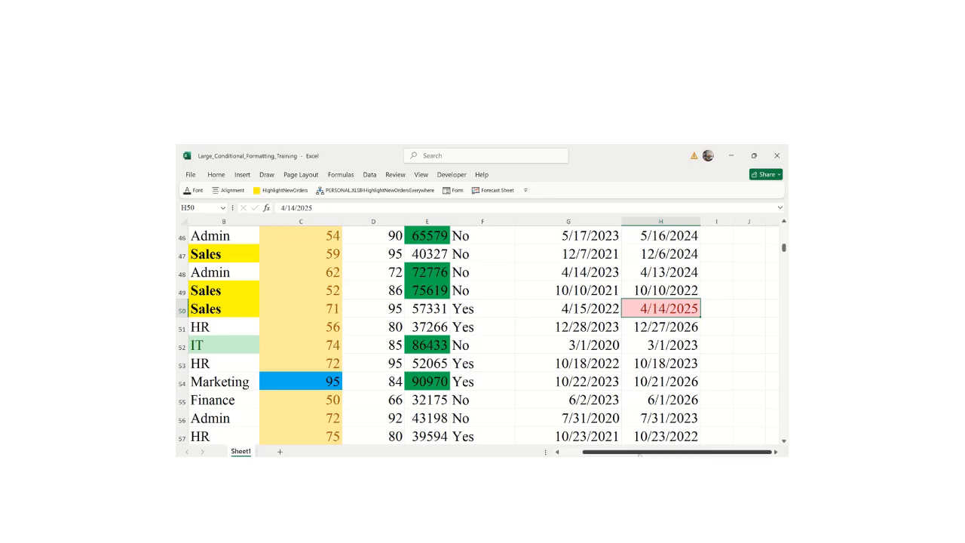
mouse_move(640, 453)
mouse_down()
mouse_move(619, 453)
mouse_move(640, 452)
mouse_up()
drag(784, 248, 784, 275)
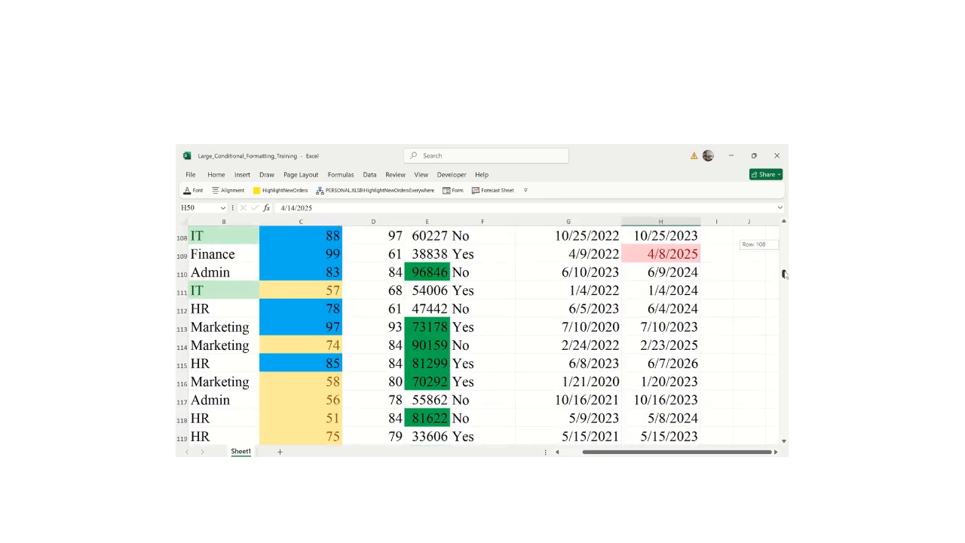
click(675, 254)
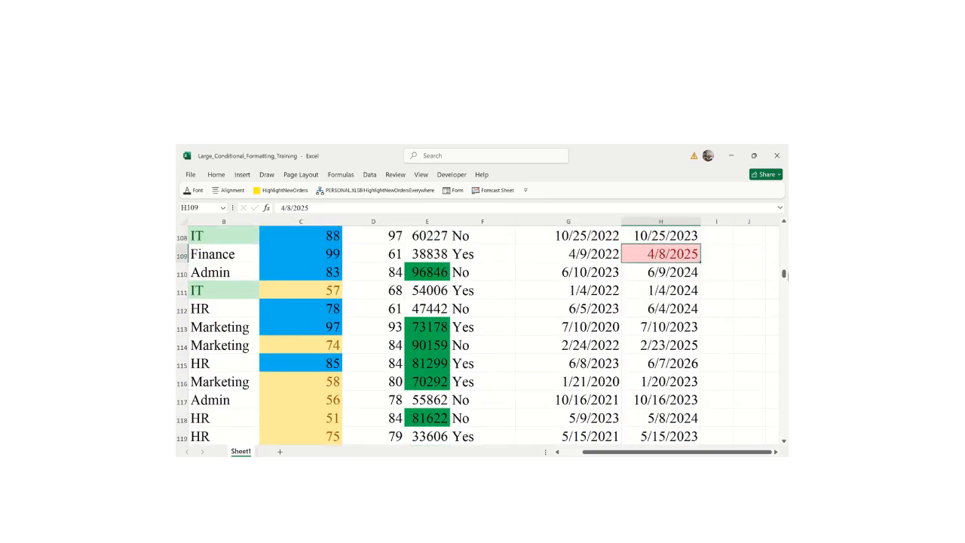
drag(785, 274, 784, 288)
- Undo the This Month rule and start a date-occurring rule set to Next month for the Contract End Date values from H2 down
key(ctrl+z)
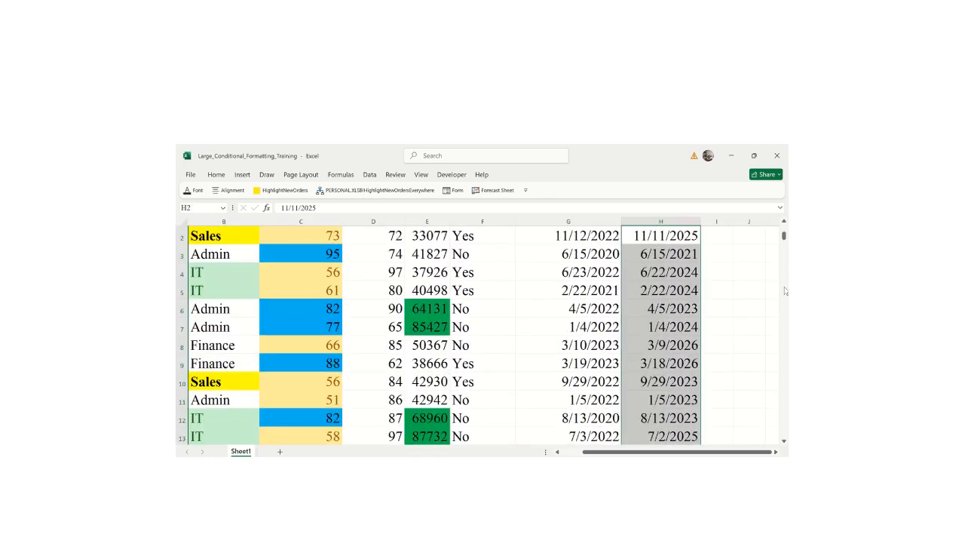
click(216, 174)
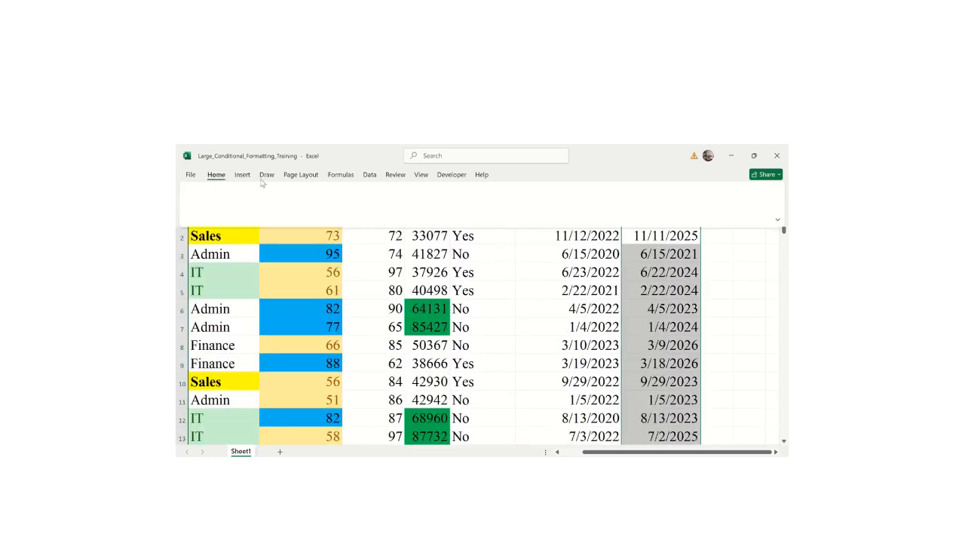
click(549, 188)
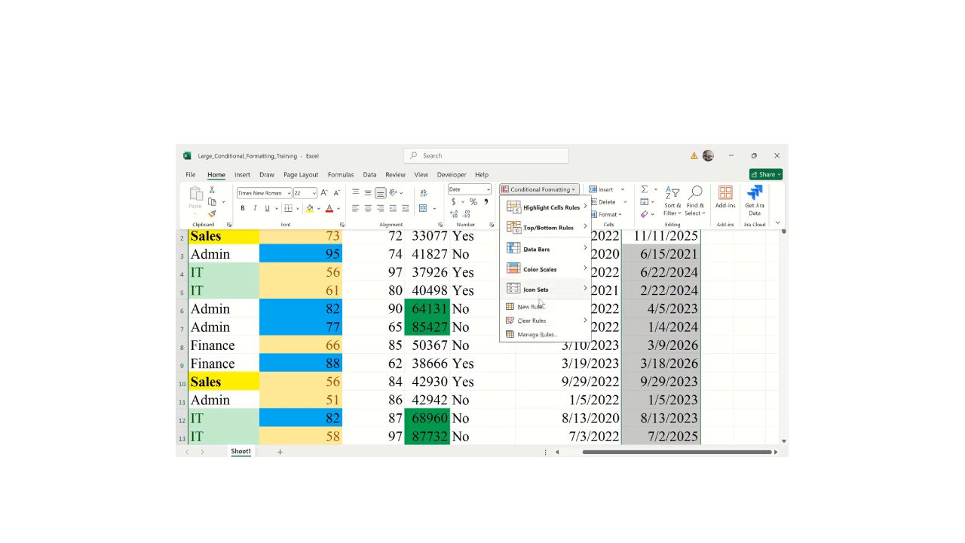
mouse_move(539, 286)
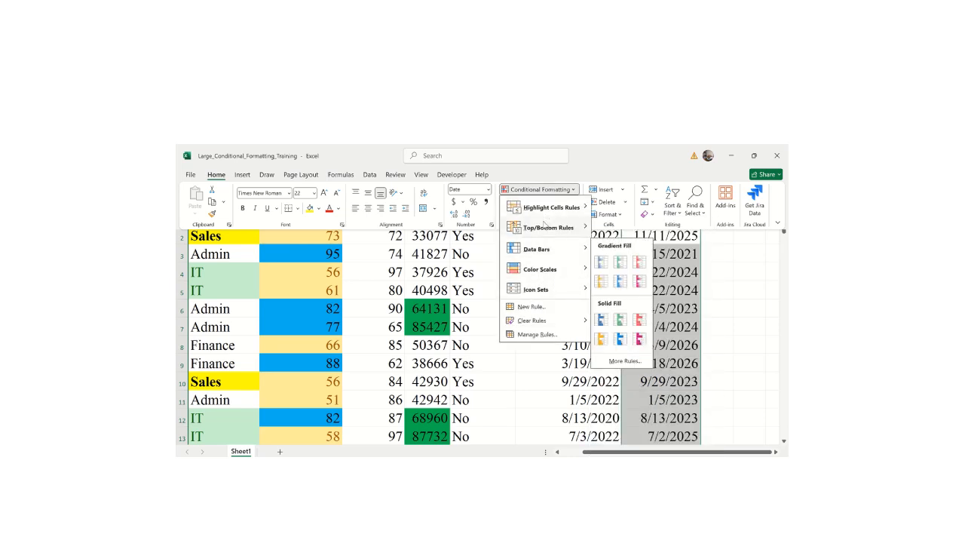
mouse_move(568, 212)
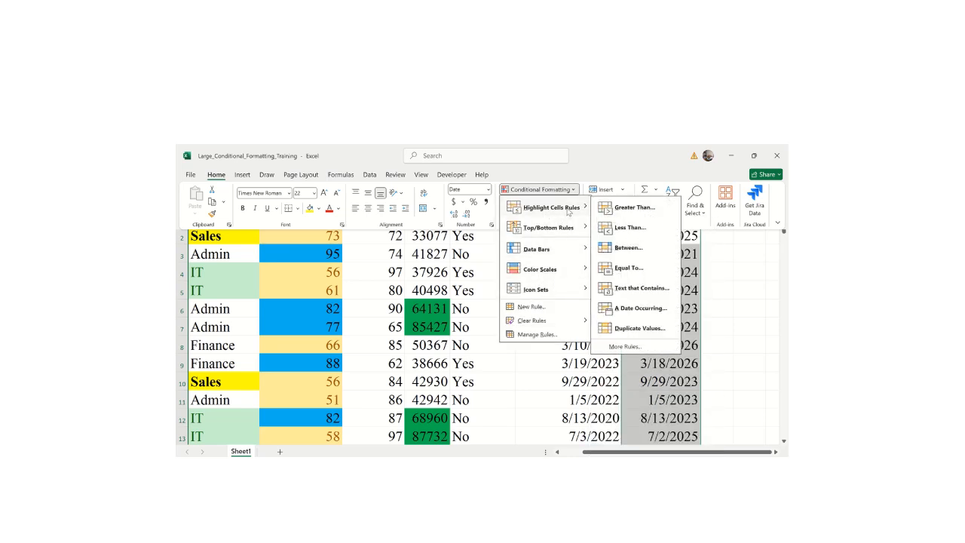
click(637, 307)
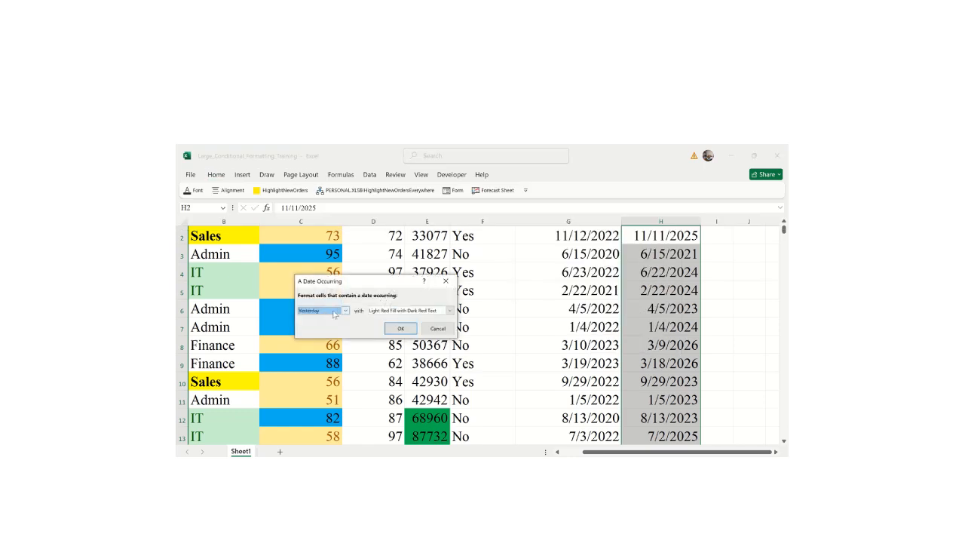
click(345, 311)
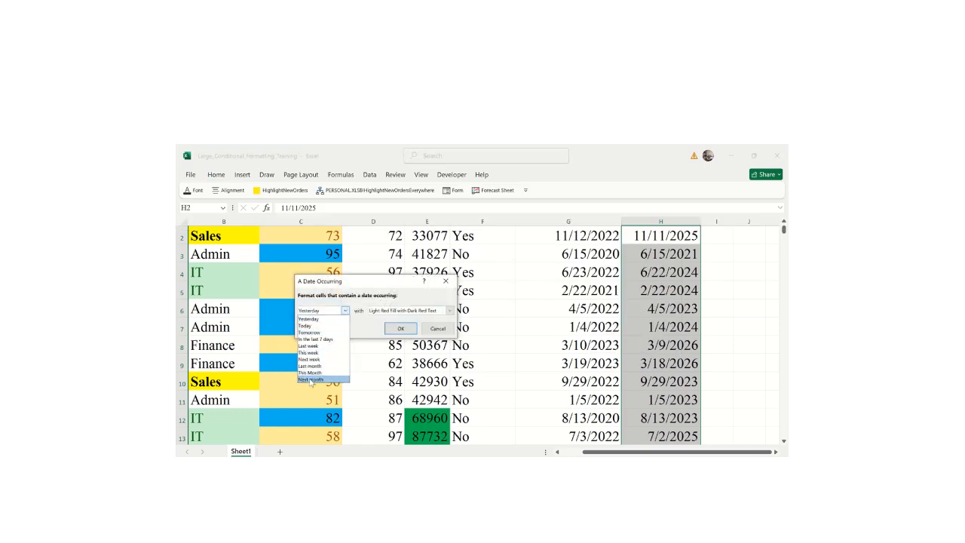
click(311, 380)
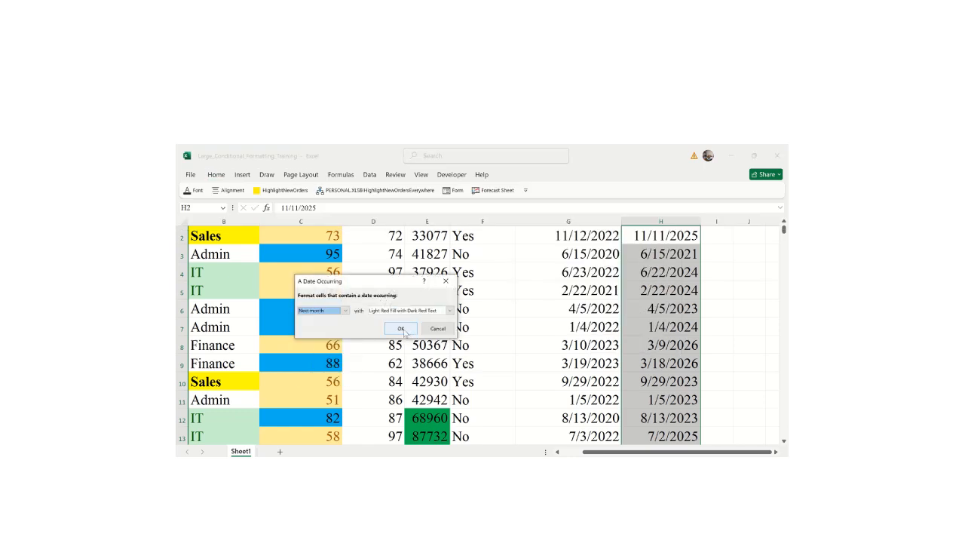
- Give the Next month rule a custom format with solid yellow fill and apply it to the Contract End Date values
click(449, 310)
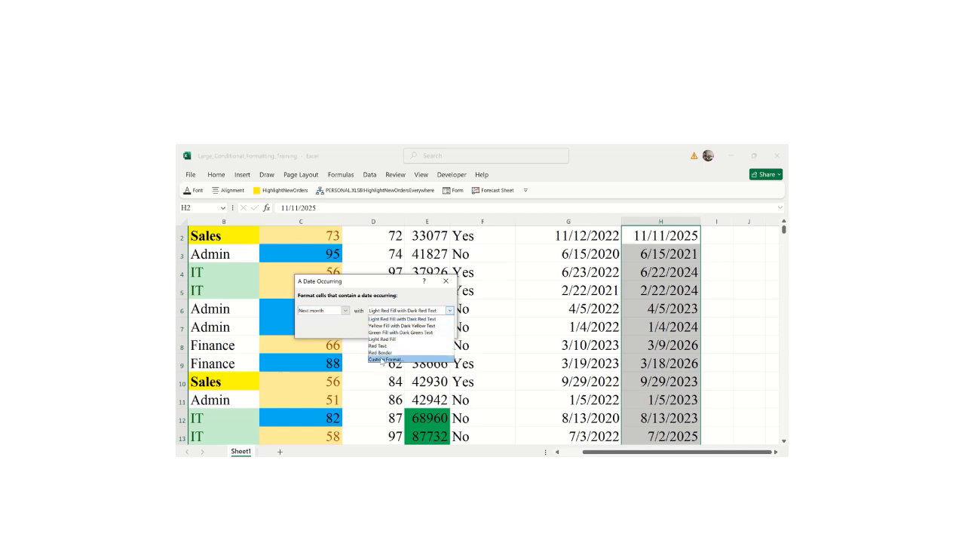
click(383, 360)
click(298, 270)
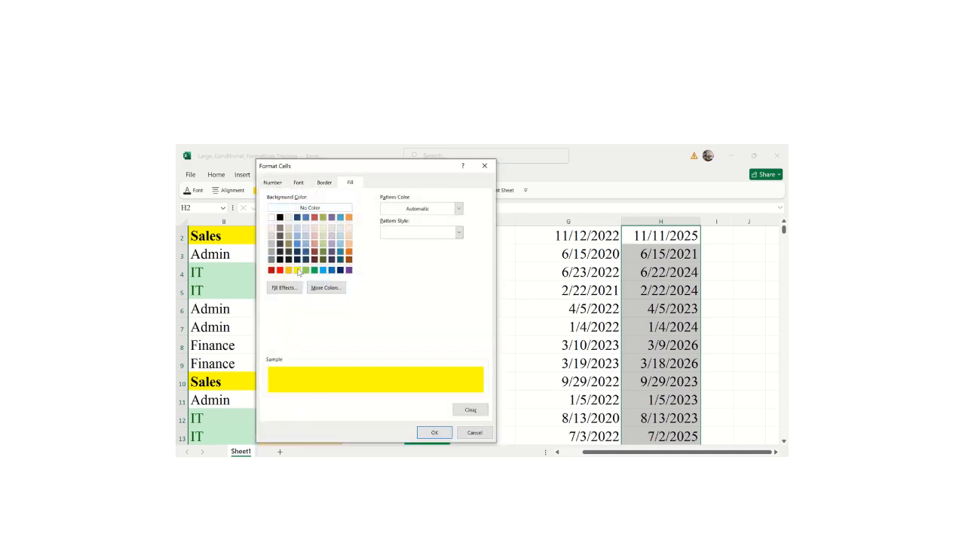
click(431, 434)
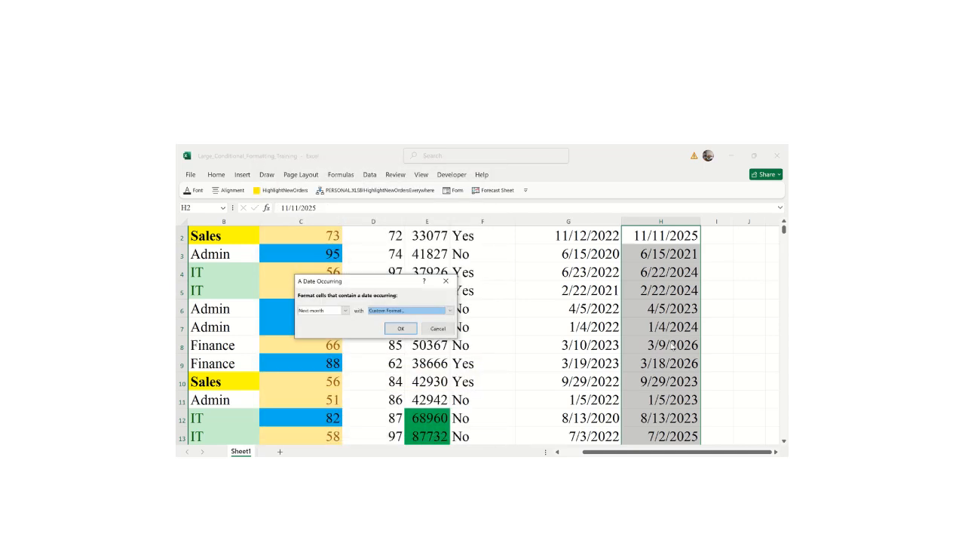
click(400, 328)
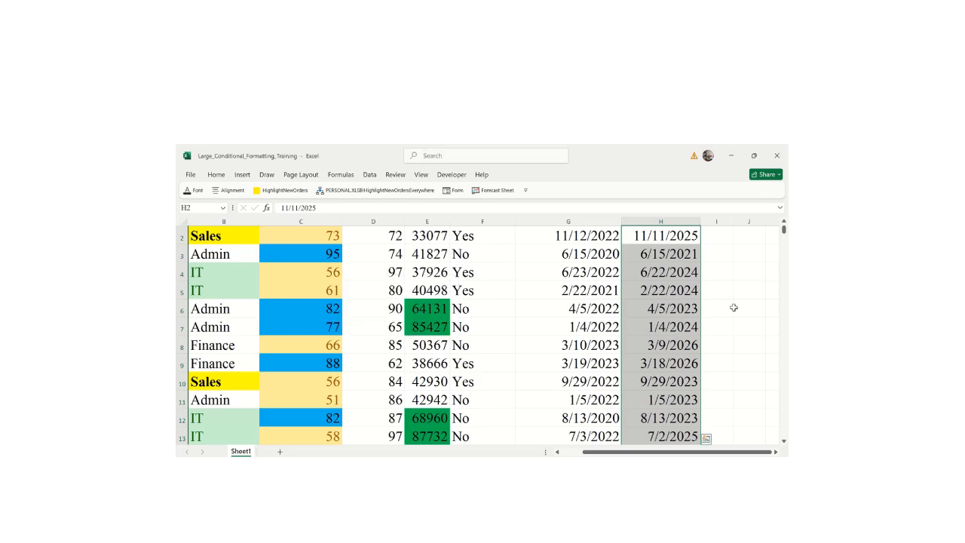
- Examine the yellow-highlighted Contract End Date cells in rows 26, 165, 251 and 292, and return to the start of the sheet
drag(784, 230, 783, 237)
click(633, 365)
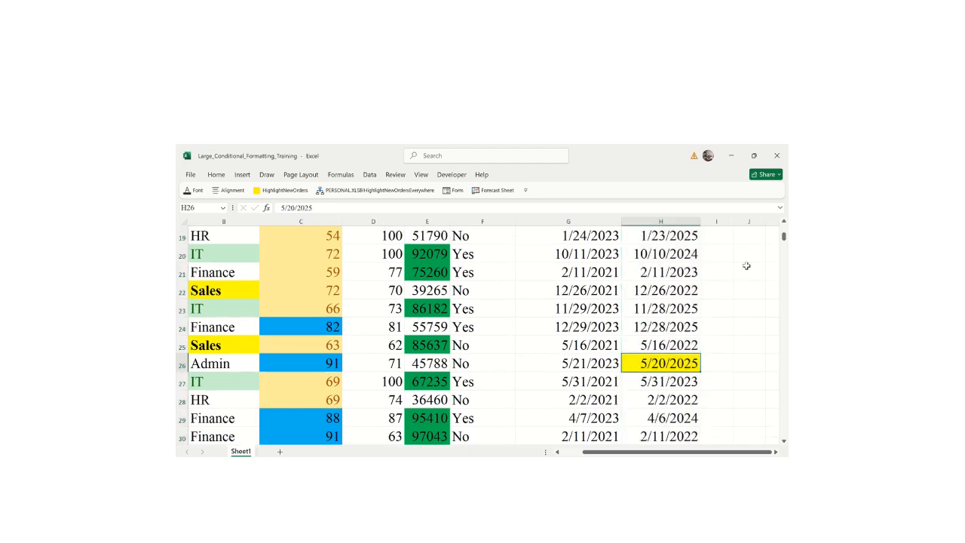
drag(784, 238, 765, 297)
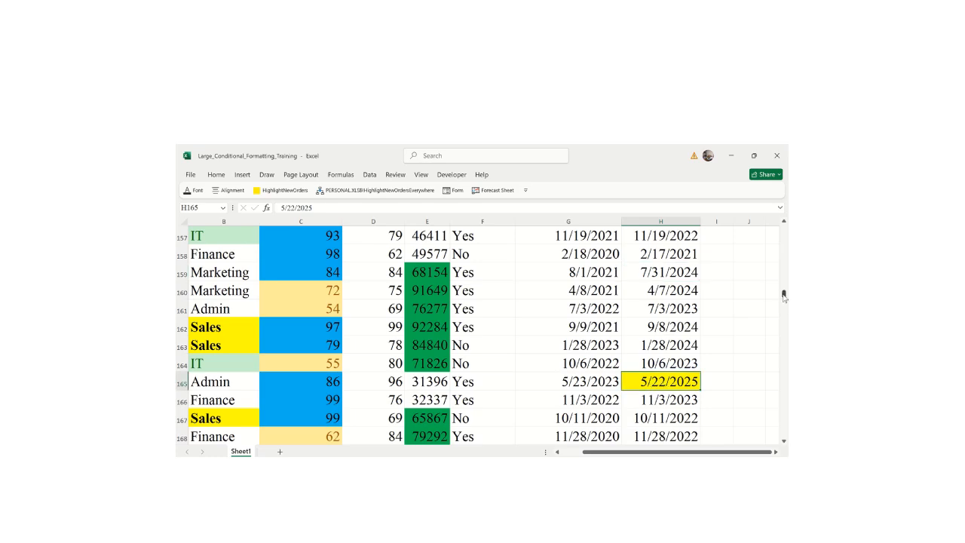
drag(784, 298, 782, 331)
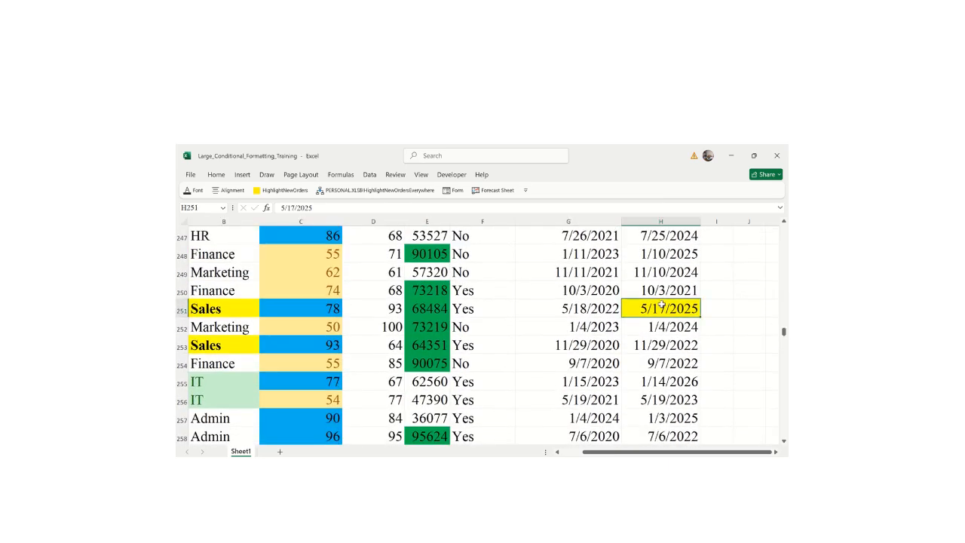
scroll(784, 331, up, 4)
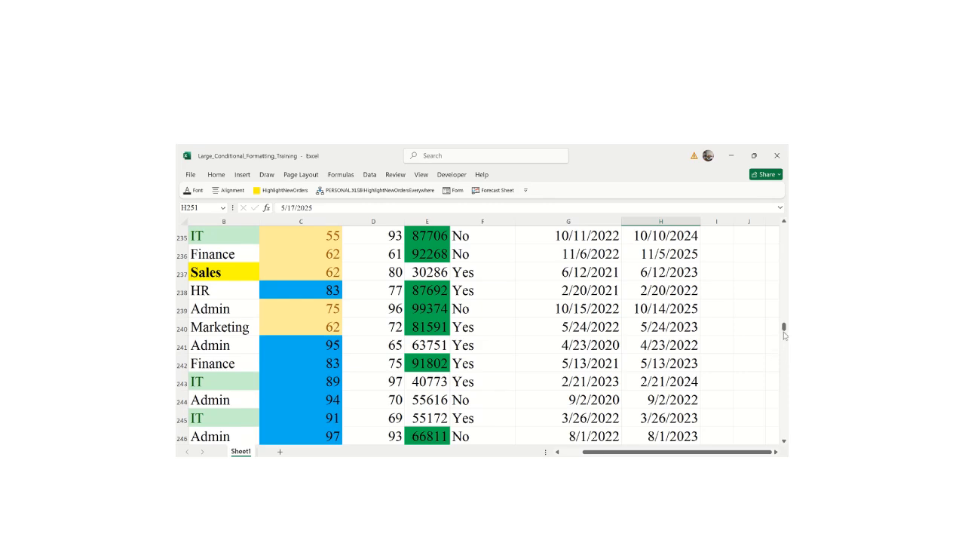
drag(784, 332, 783, 351)
click(651, 234)
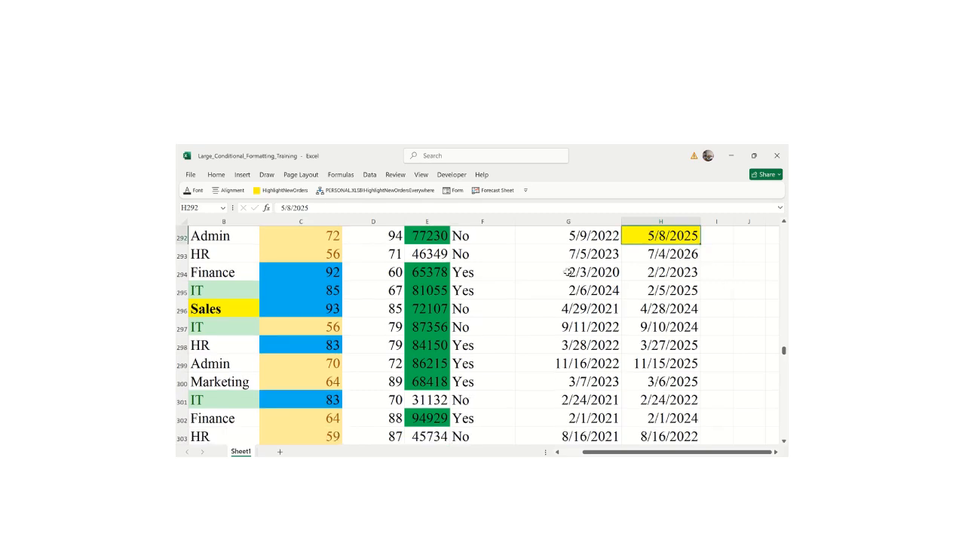
drag(784, 353, 784, 228)
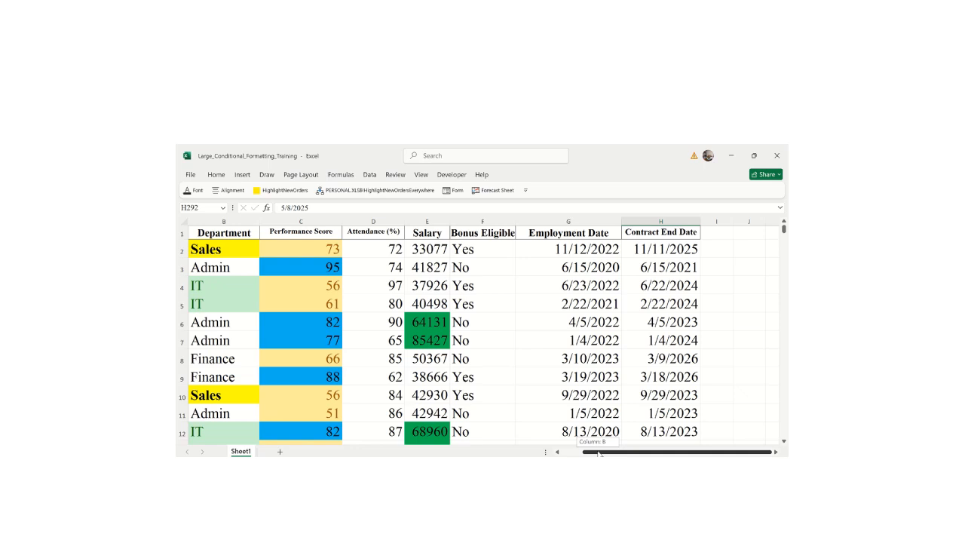
drag(598, 450, 577, 450)
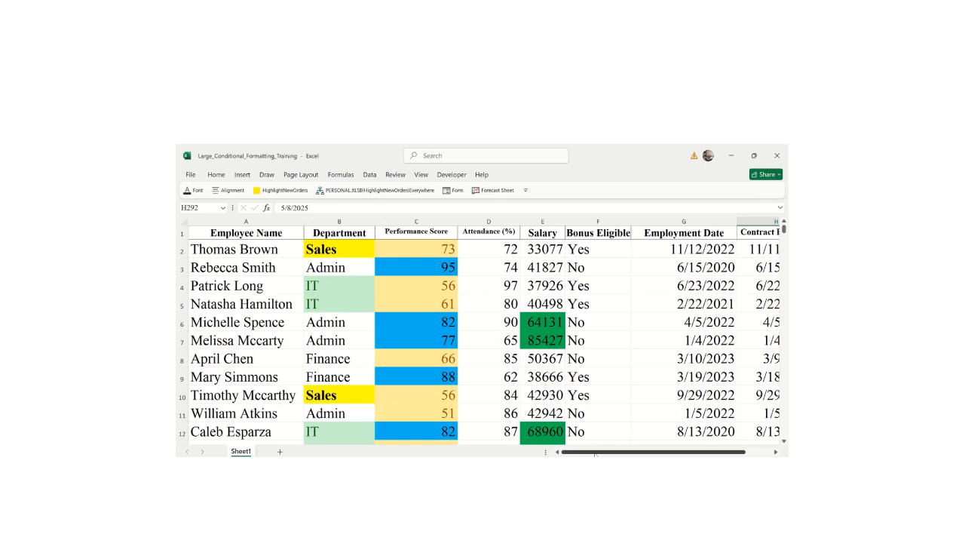
click(371, 319)
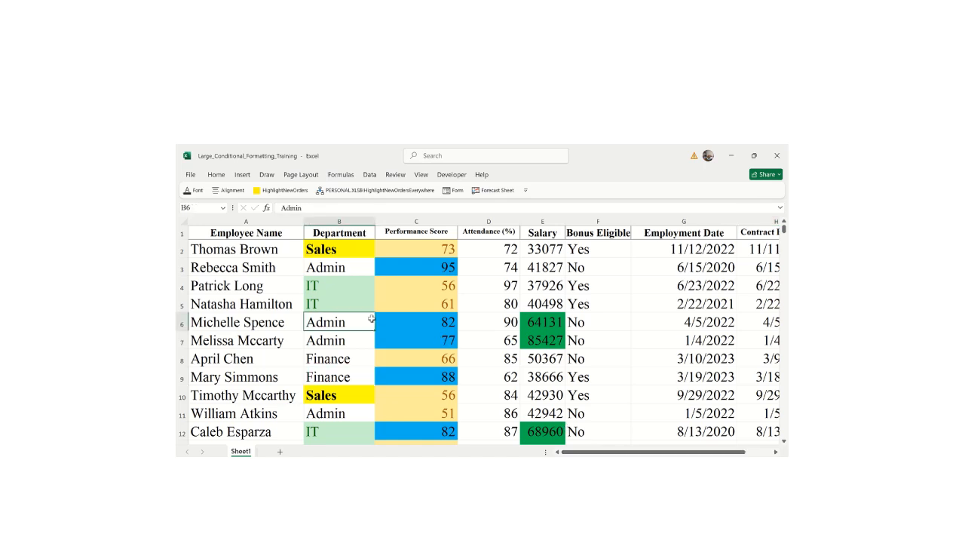
- Format the employee data as a table with headers in a light blue-header style, and check the Bonus Eligible filter options
click(216, 175)
click(516, 204)
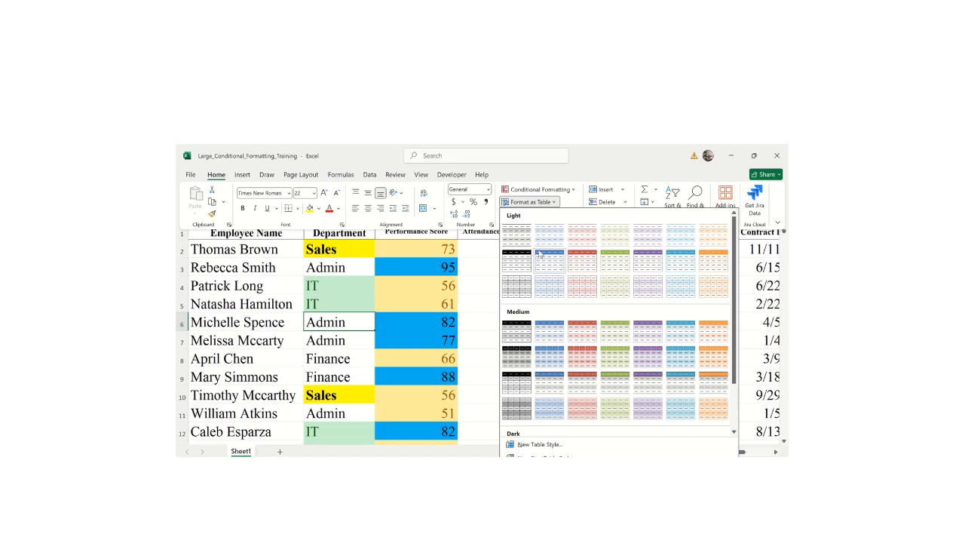
click(545, 259)
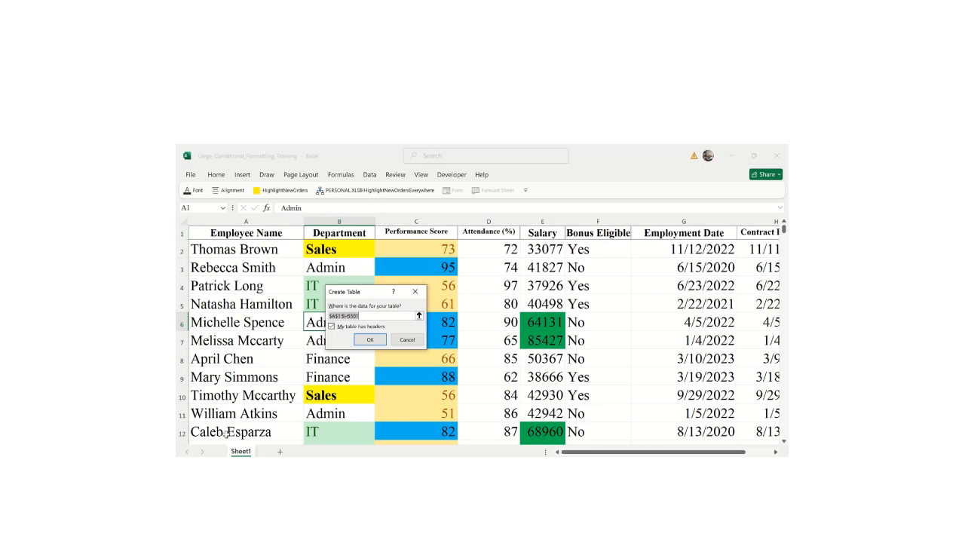
drag(707, 452, 752, 452)
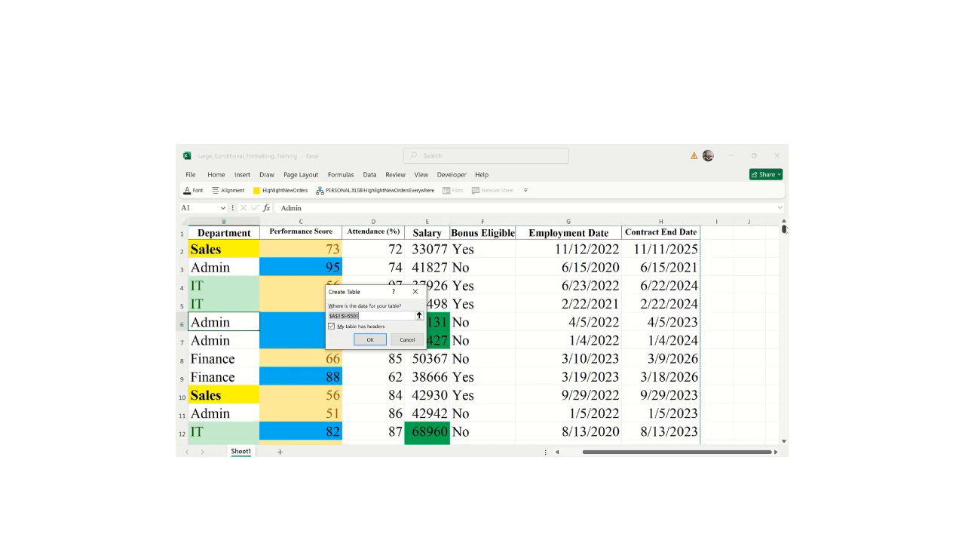
drag(784, 230, 783, 358)
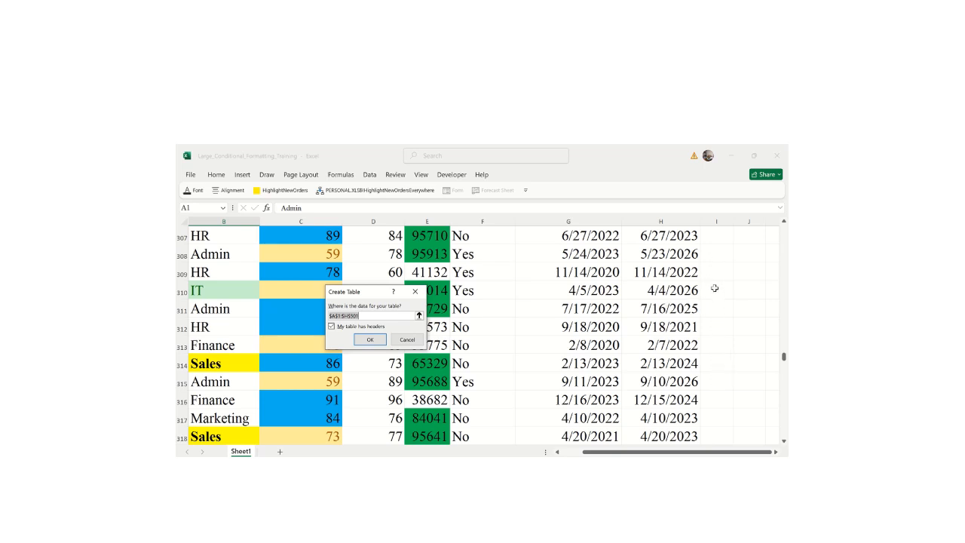
click(359, 315)
click(370, 340)
click(489, 322)
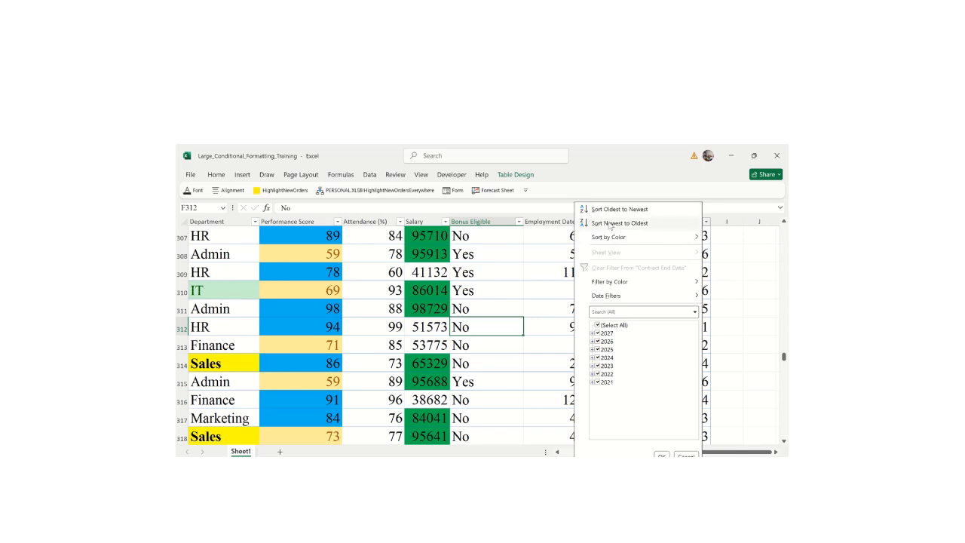
key(Escape)
click(518, 221)
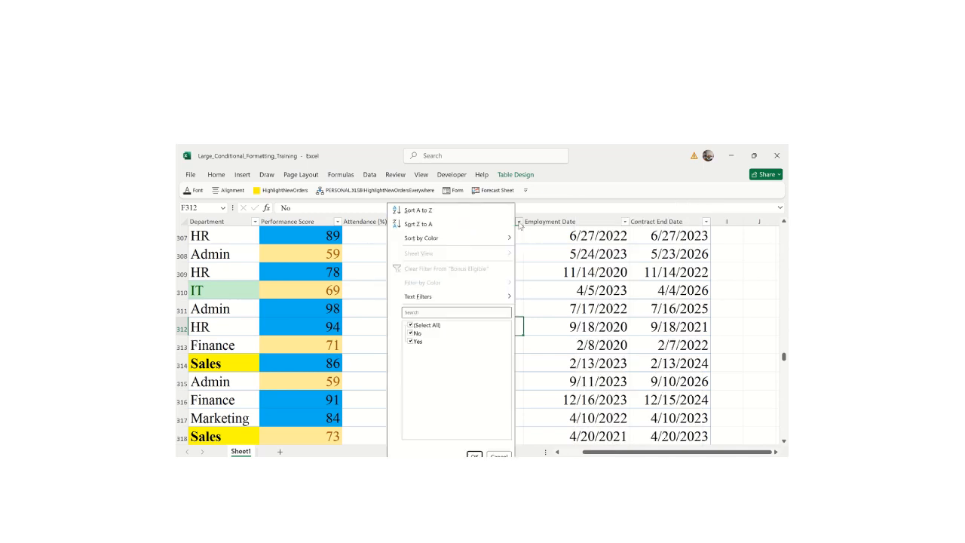
key(Escape)
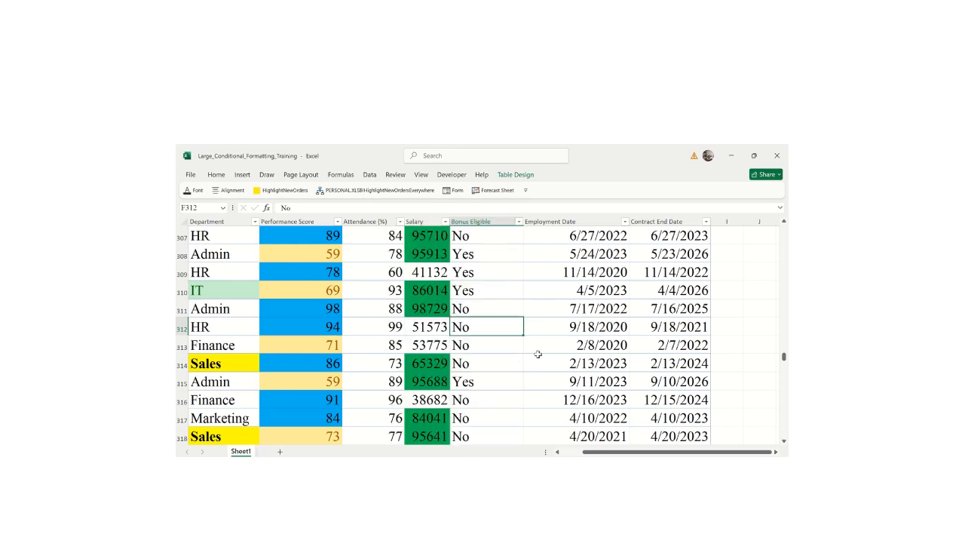
- Try sorting the table by Employee Name from A to Z and undo the sort
drag(607, 452, 564, 452)
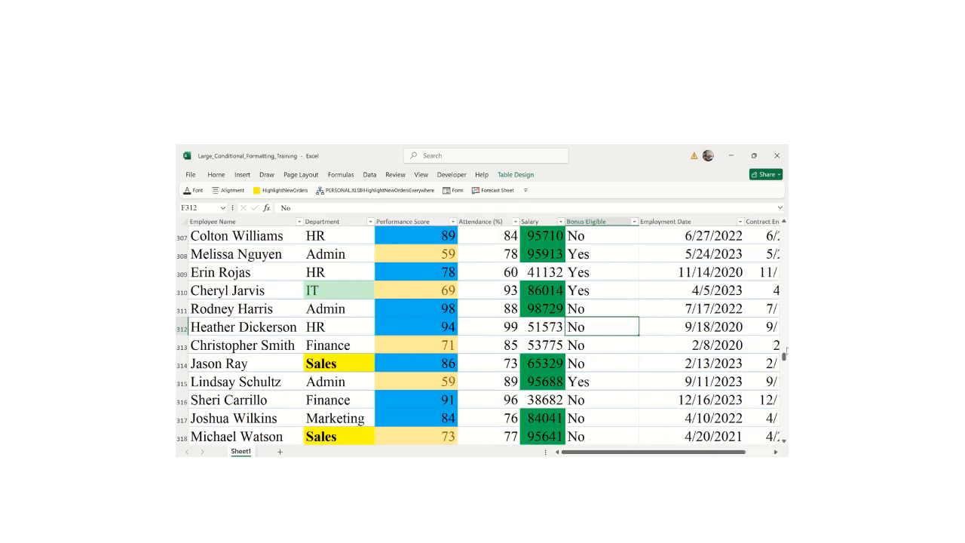
drag(784, 364, 784, 238)
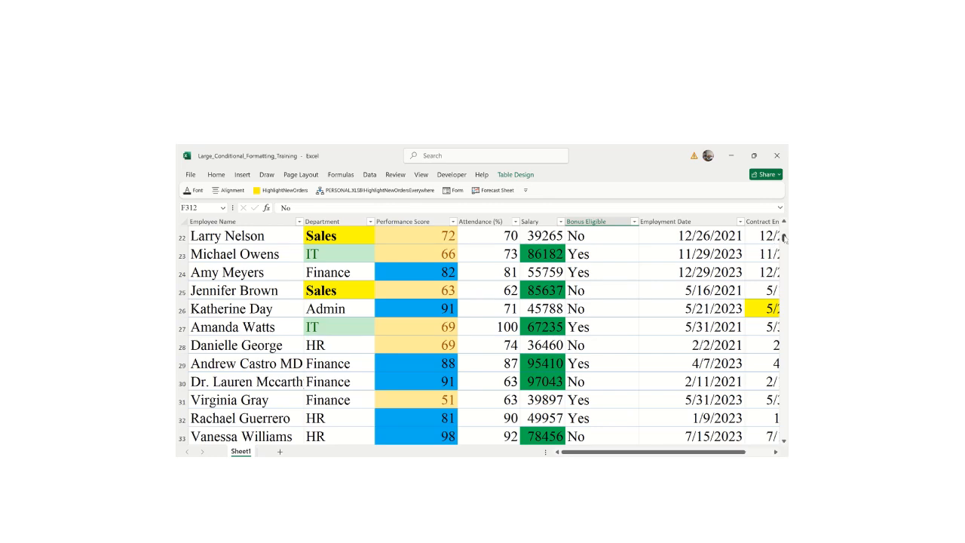
drag(784, 238, 784, 228)
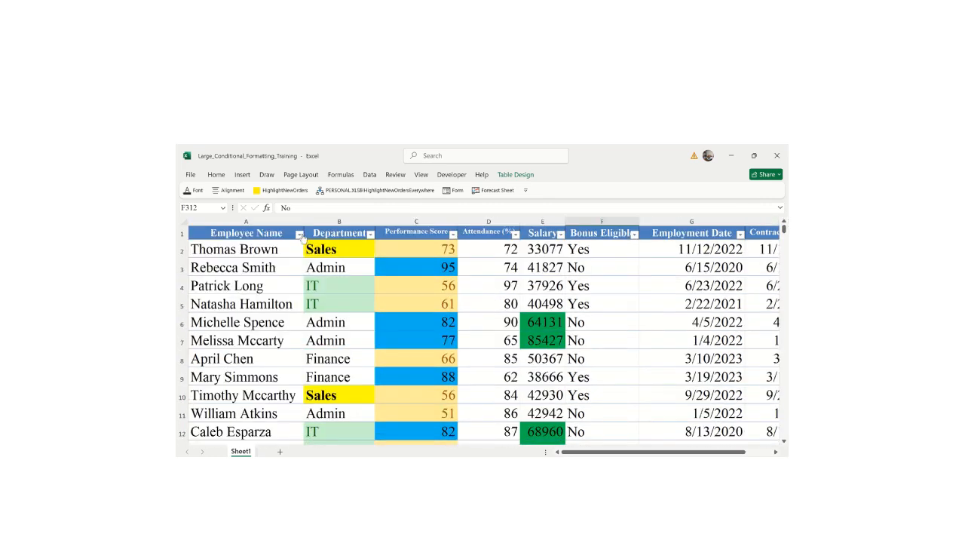
click(300, 234)
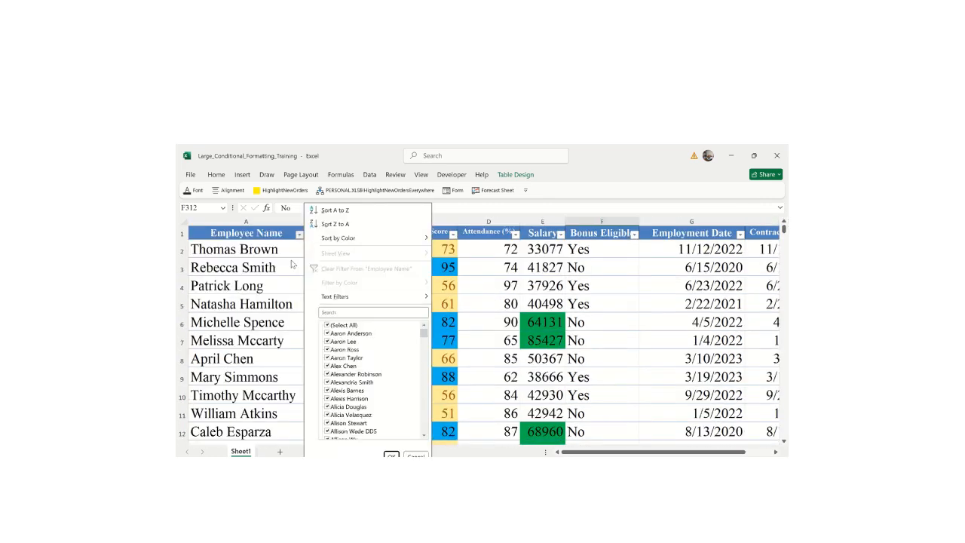
click(335, 210)
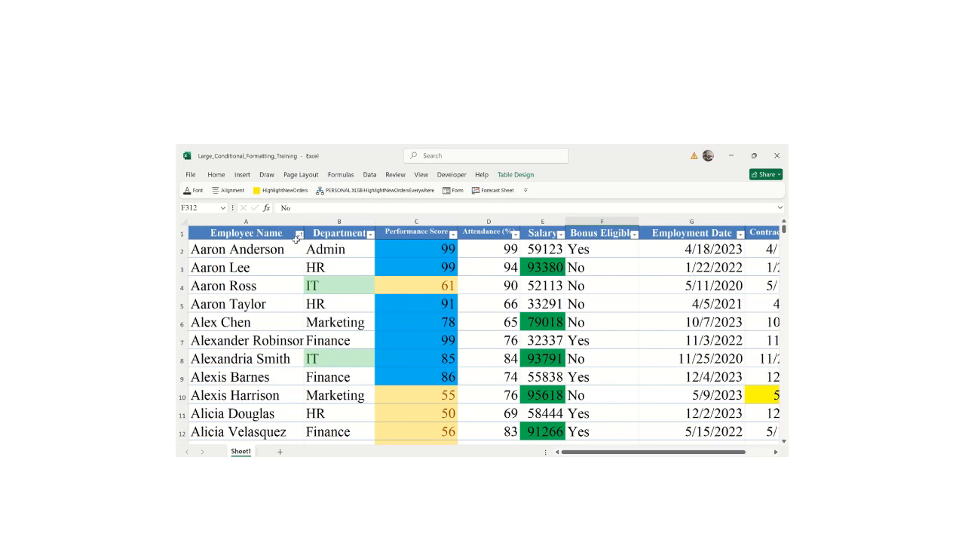
key(ctrl+z)
click(621, 291)
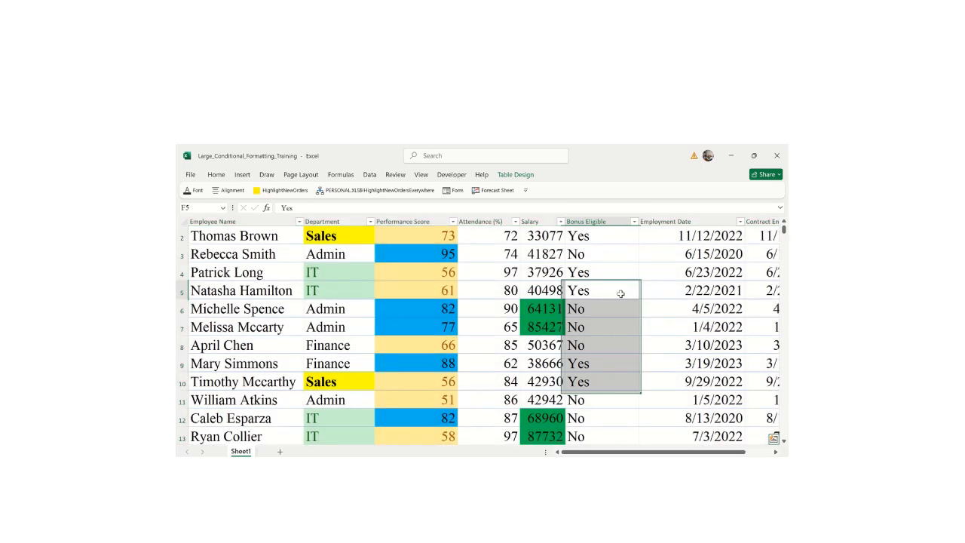
- Sort the table by Employee Name from A to Z
drag(784, 232, 785, 229)
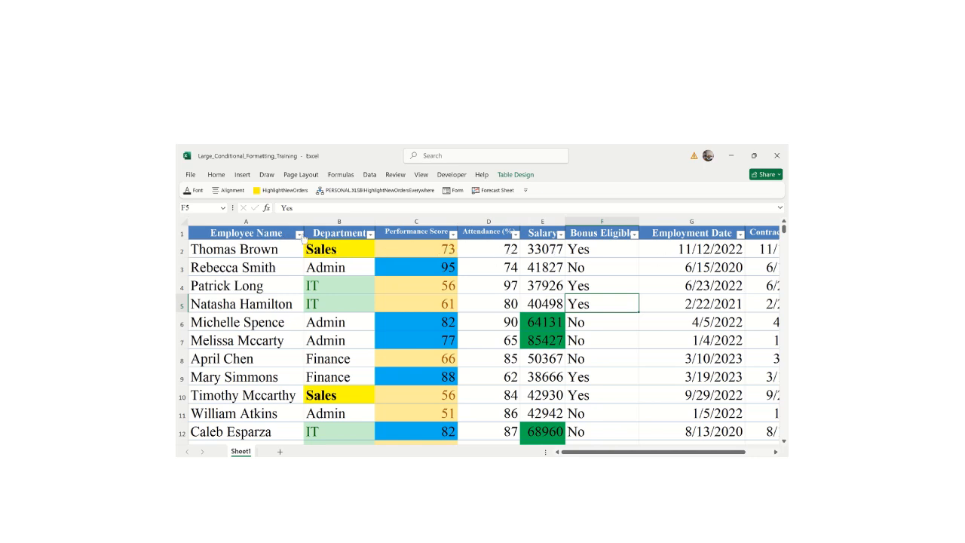
click(299, 234)
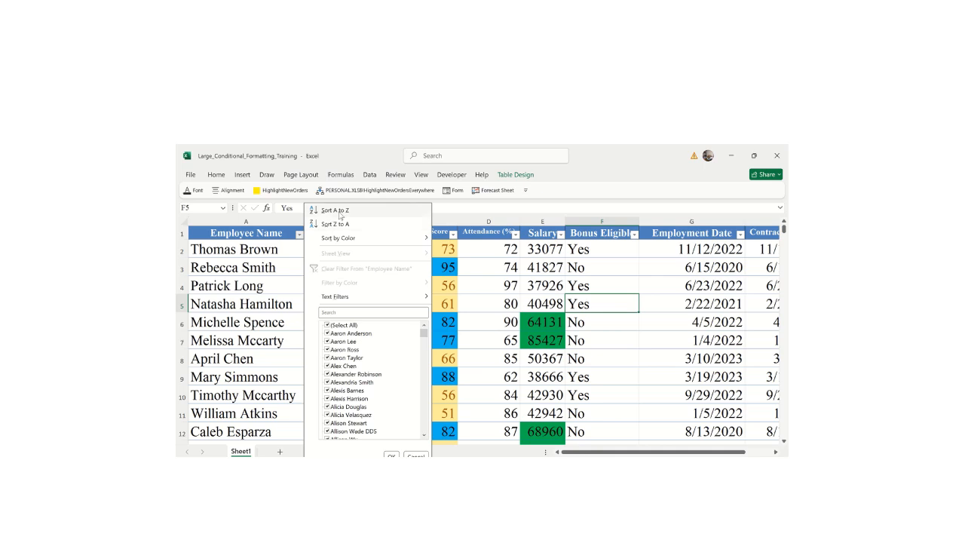
click(335, 210)
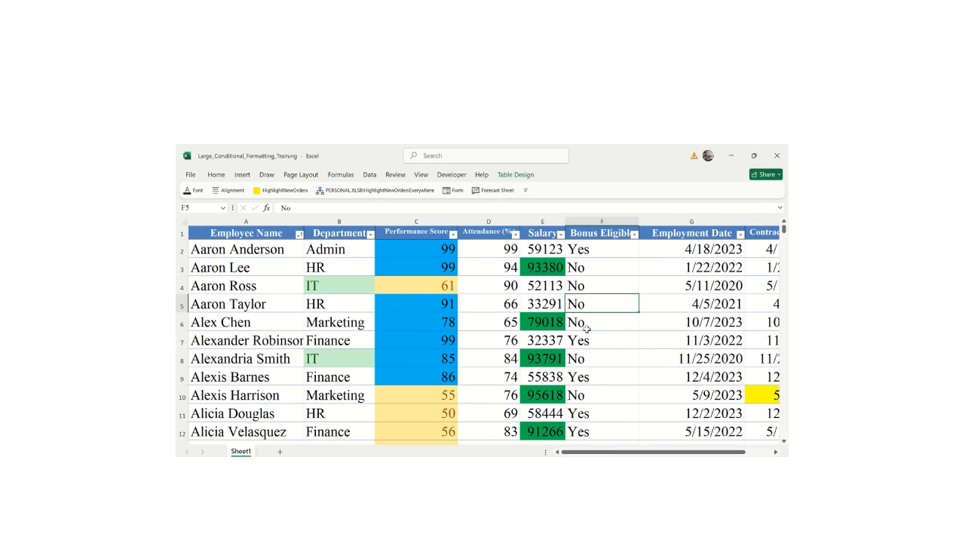
mouse_move(582, 453)
mouse_down()
mouse_move(617, 454)
mouse_move(587, 453)
mouse_up()
click(299, 235)
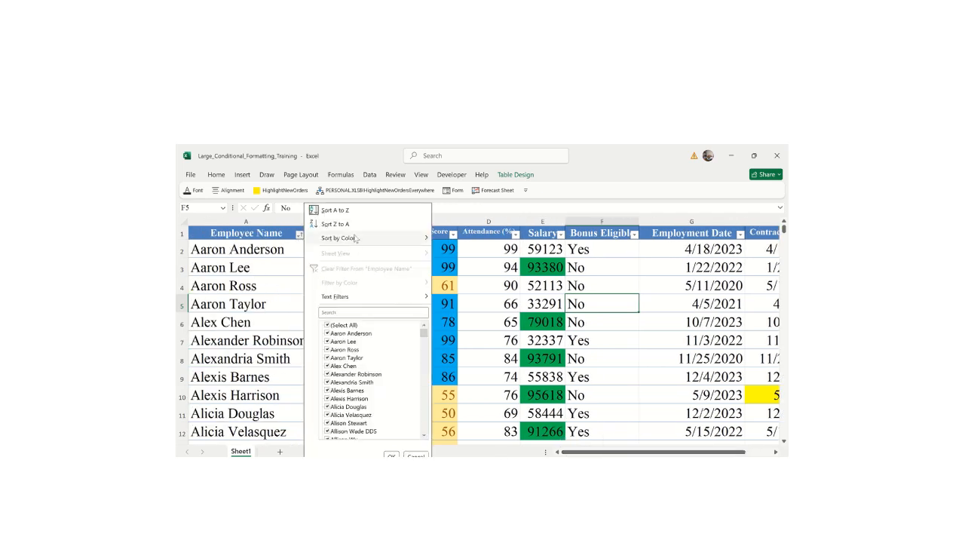
mouse_move(346, 242)
key(Escape)
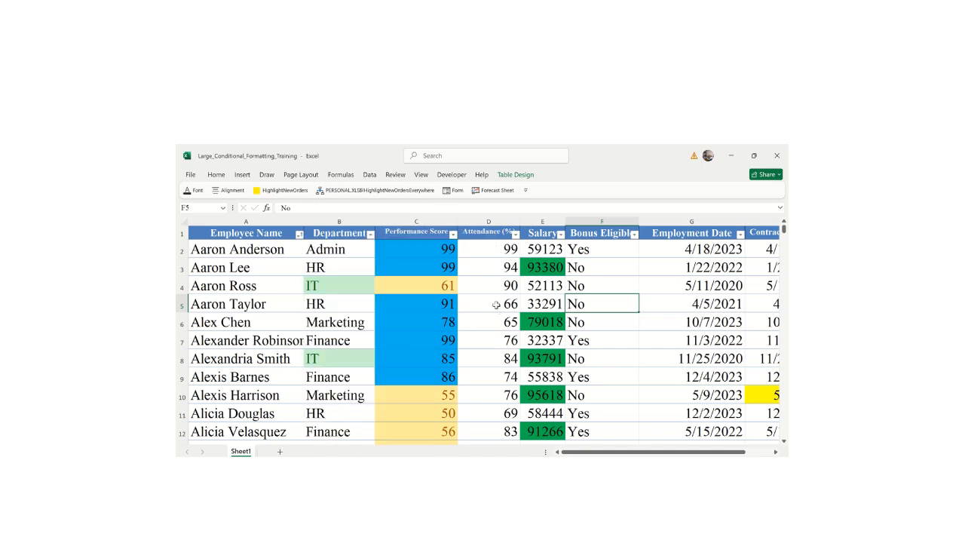
- Sort the table by the blue cell color in Performance Score, and check the color sorting options for Salary
click(453, 236)
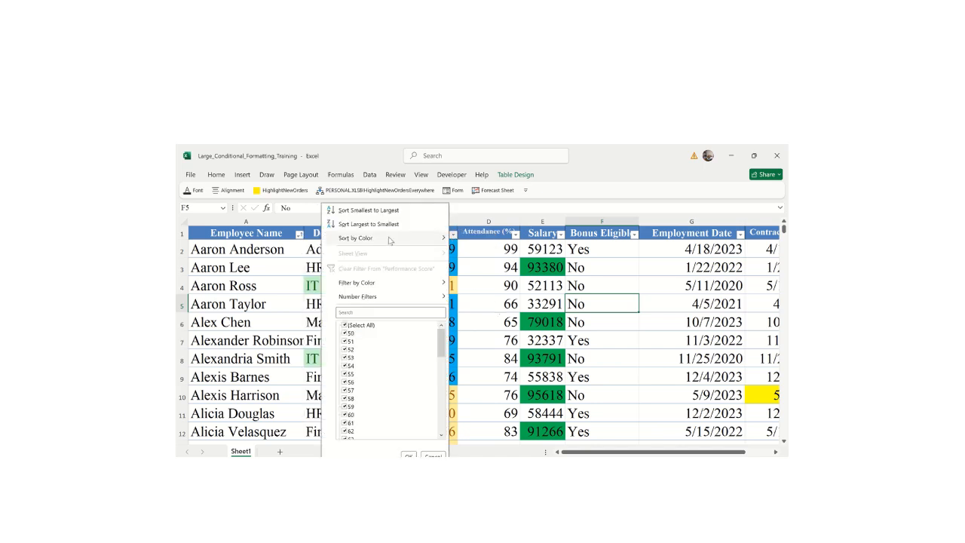
mouse_move(364, 242)
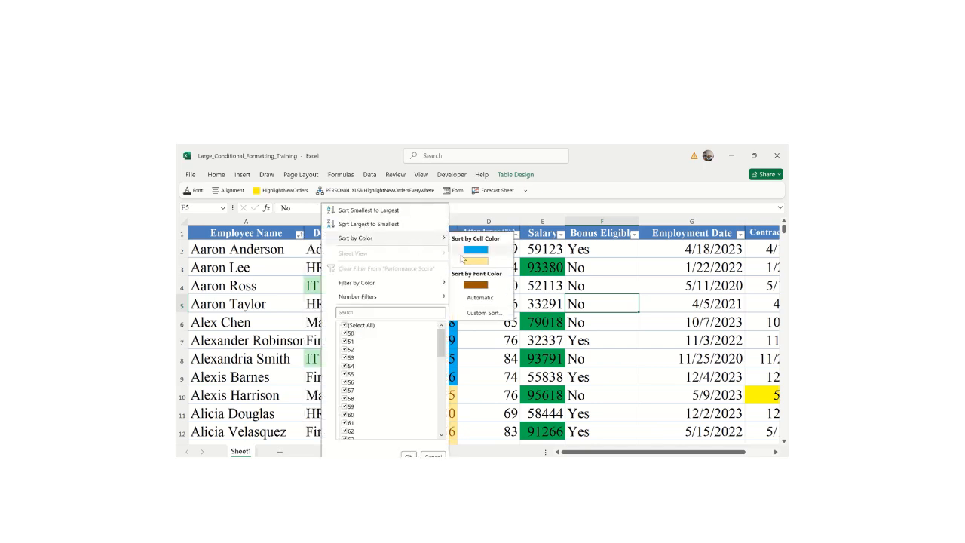
click(476, 250)
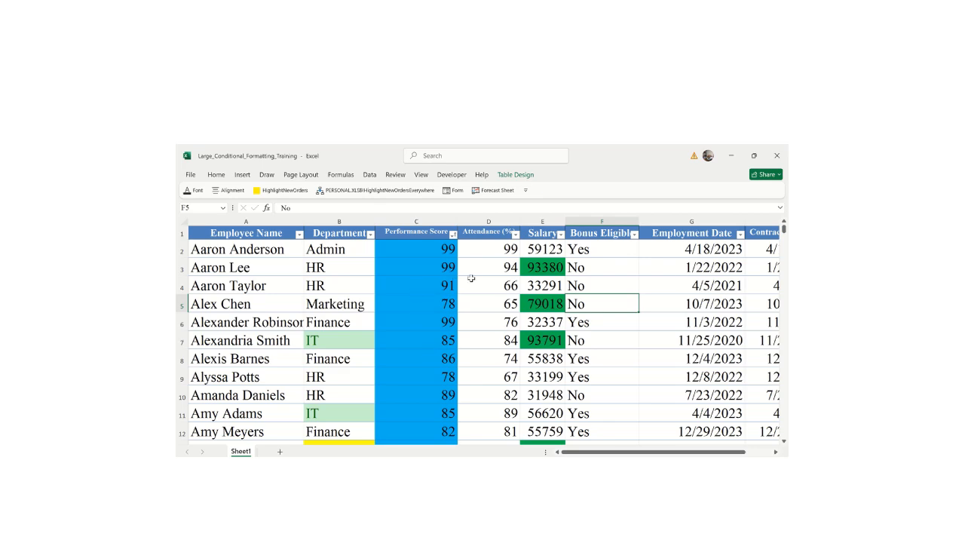
mouse_move(784, 230)
mouse_down()
mouse_move(767, 436)
mouse_move(768, 225)
mouse_up()
click(560, 234)
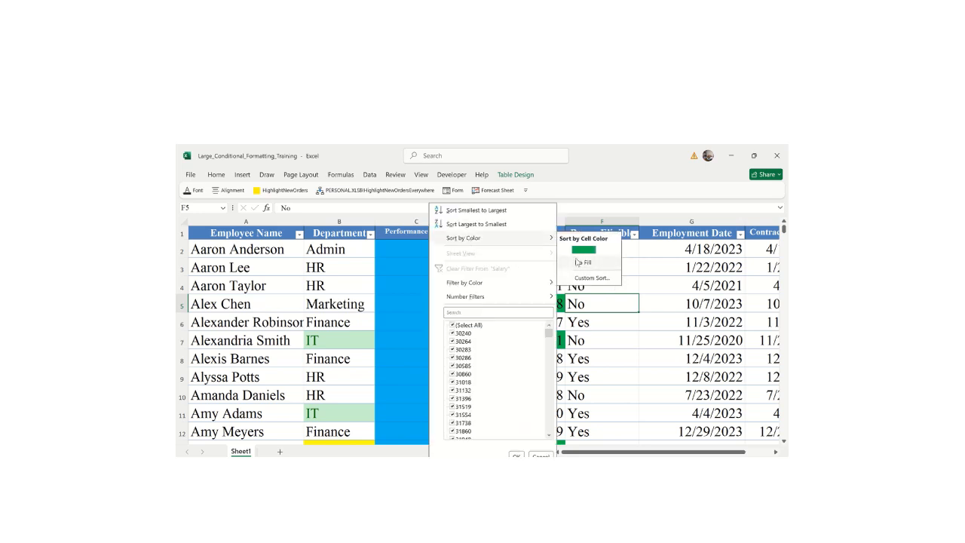
click(588, 262)
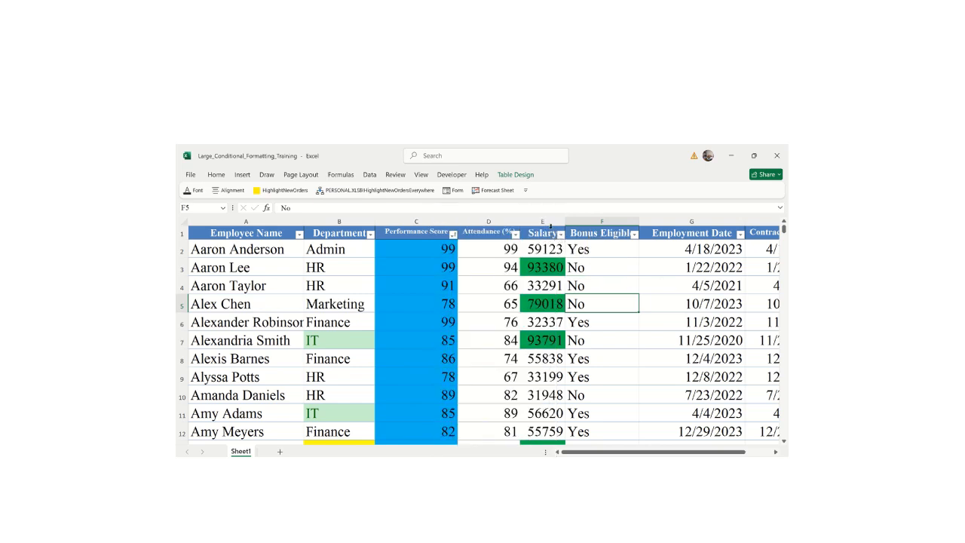
- Add a Less Than rule with 6000 and Light Red Fill with Dark Red Text to the Salary values, and check the column
click(550, 223)
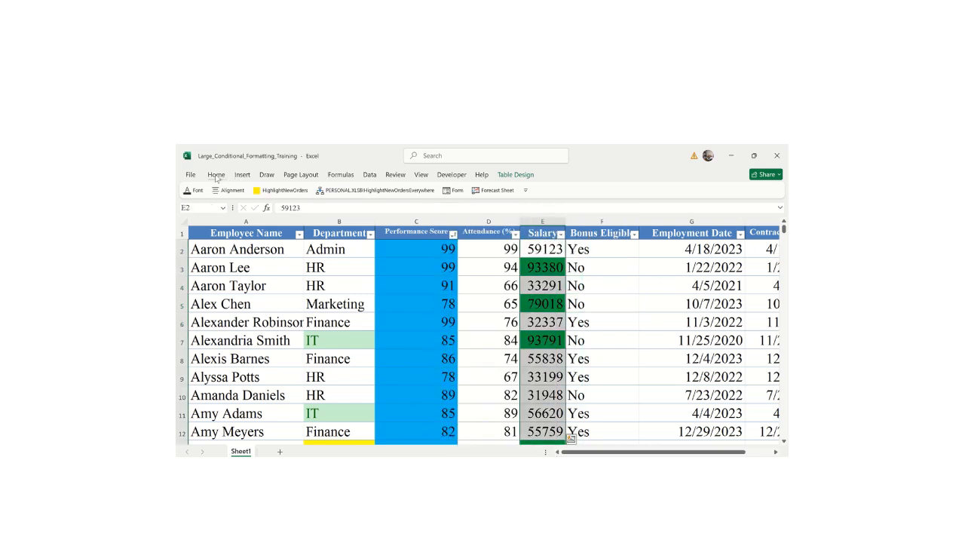
click(215, 175)
click(550, 194)
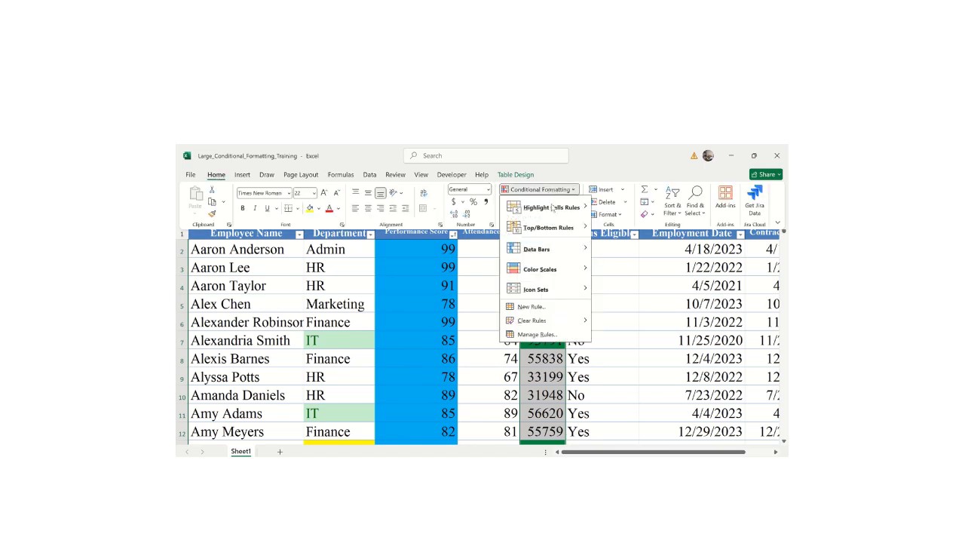
mouse_move(537, 291)
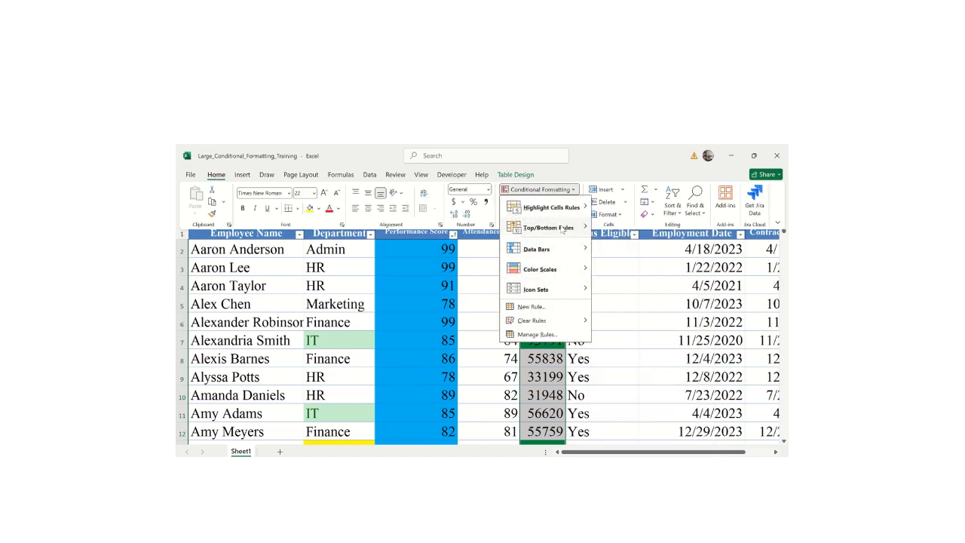
mouse_move(576, 231)
mouse_move(554, 208)
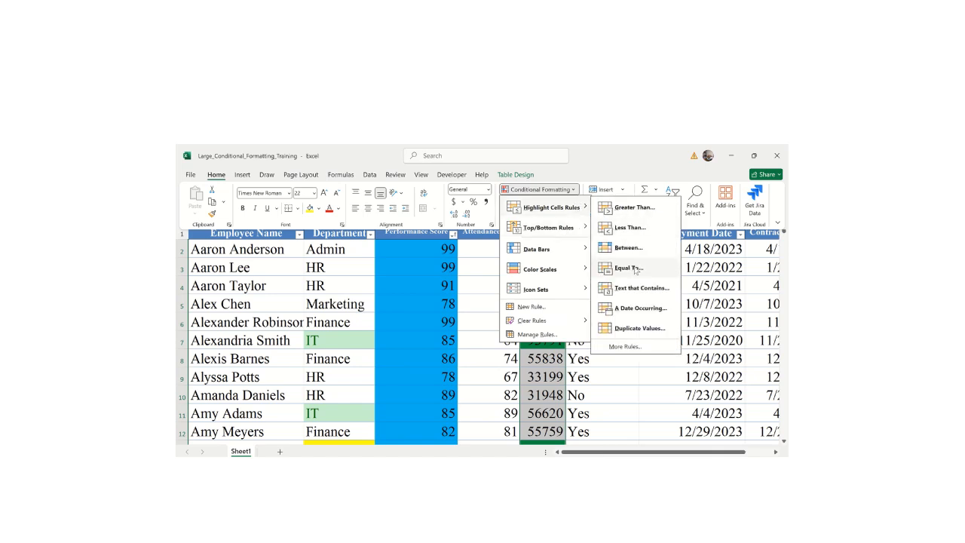
click(632, 228)
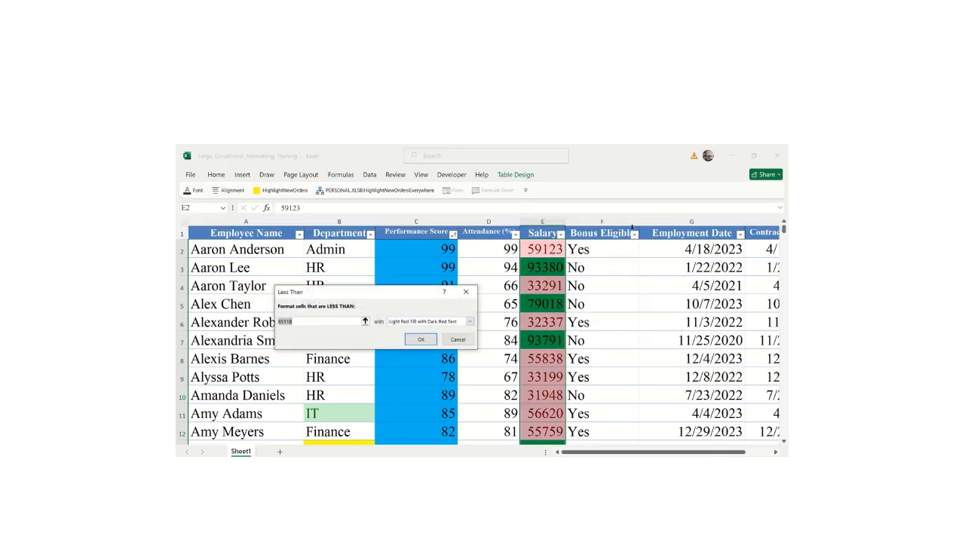
text(6000)
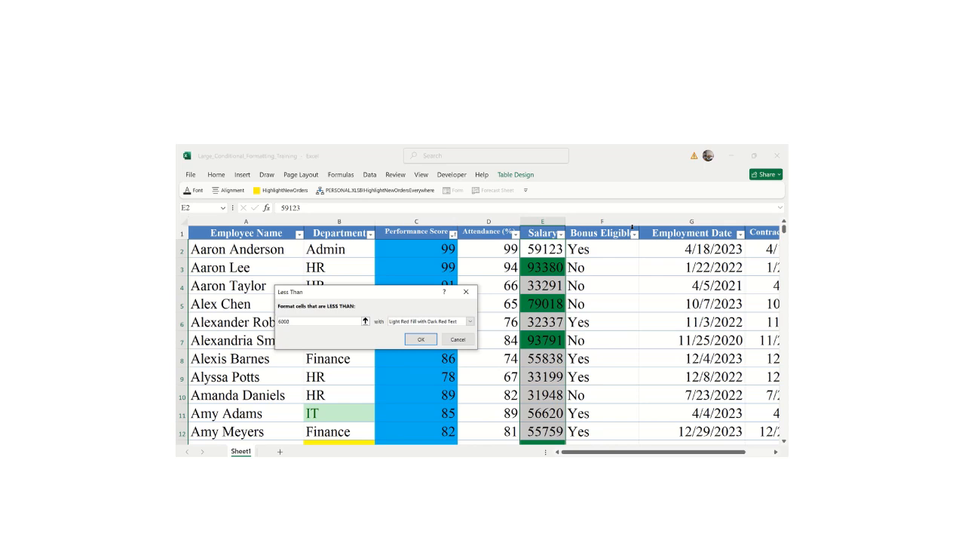
key(Return)
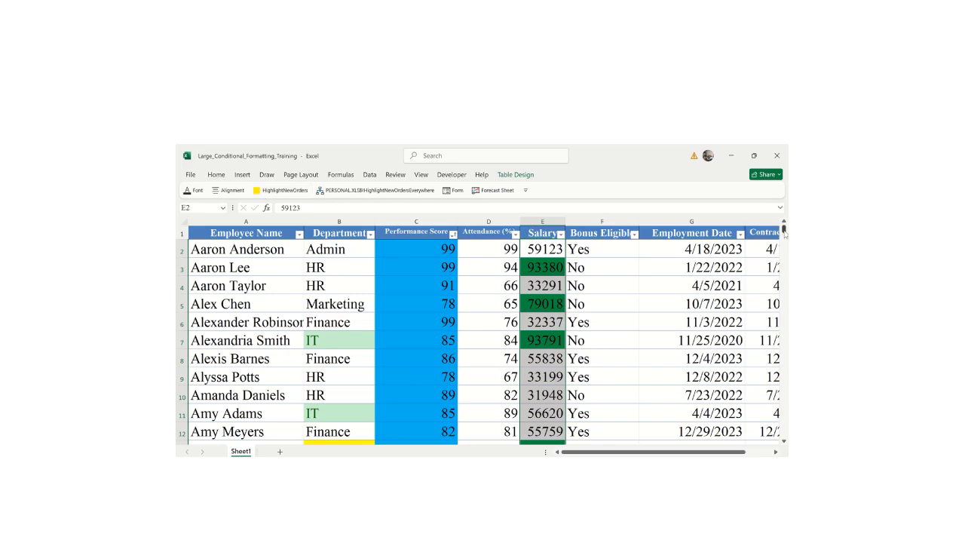
drag(784, 234, 780, 299)
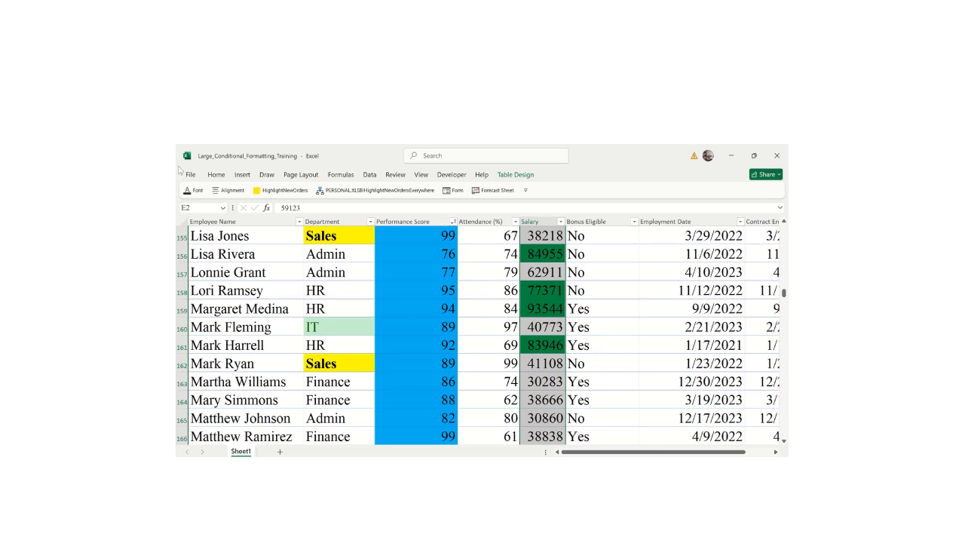
- Add a Less Than rule with 65118 and Light Red Fill with Dark Red Text to the Salary values
click(215, 175)
click(540, 189)
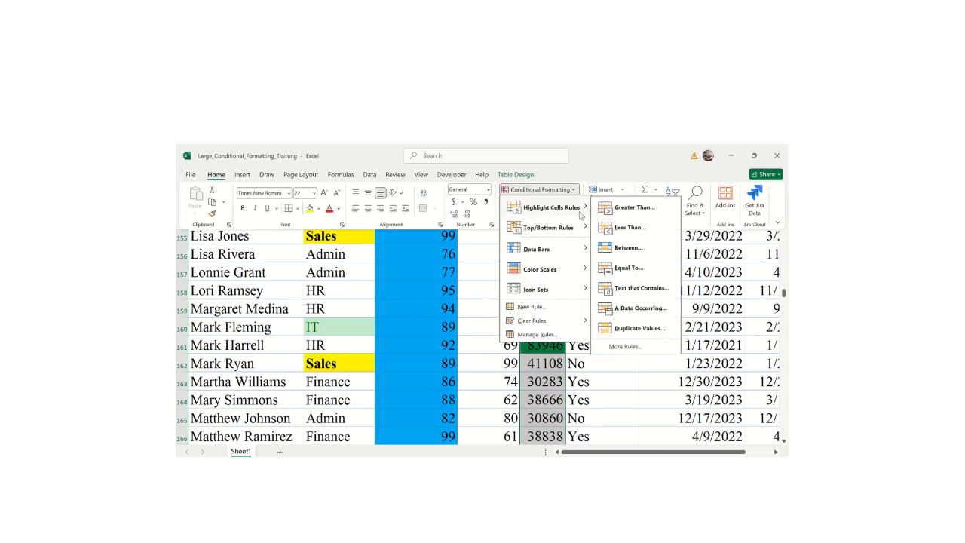
click(629, 228)
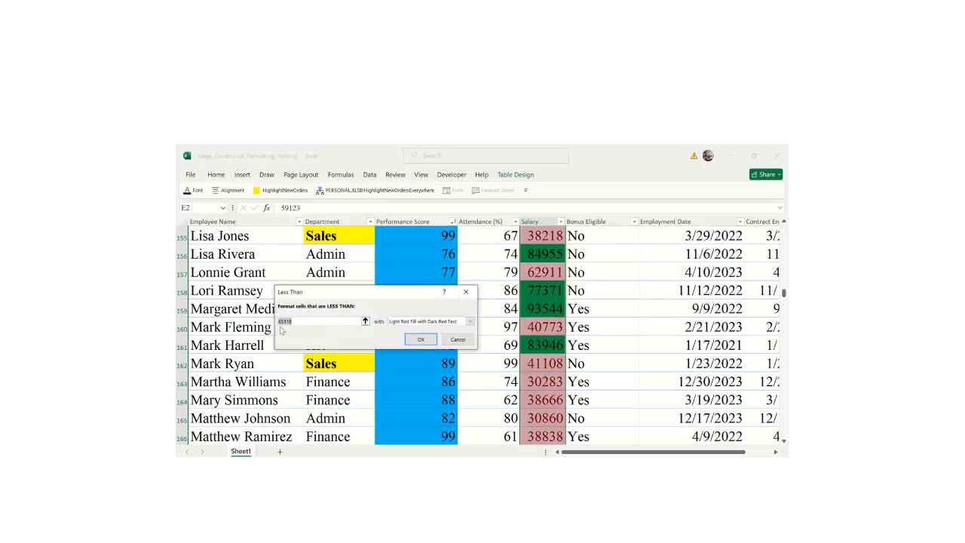
click(421, 339)
click(542, 374)
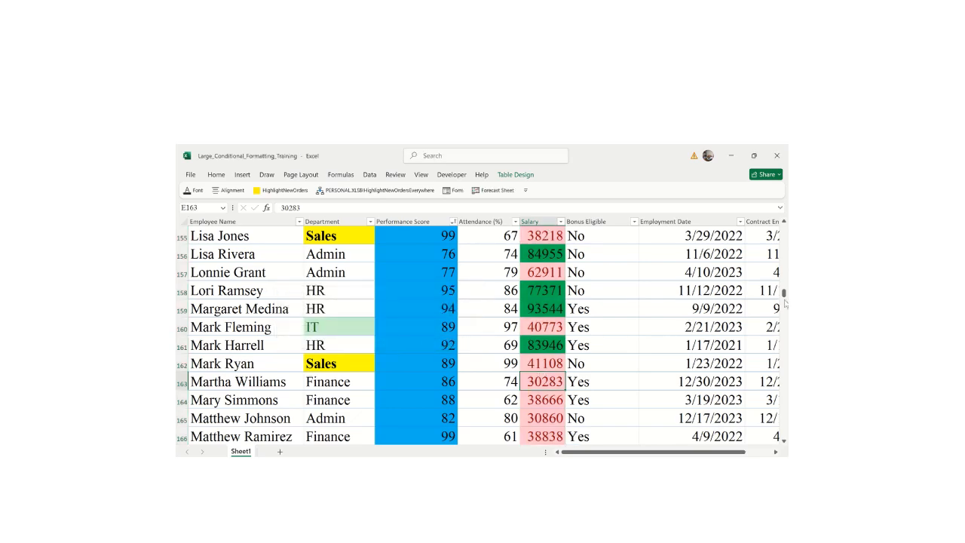
drag(784, 294, 784, 228)
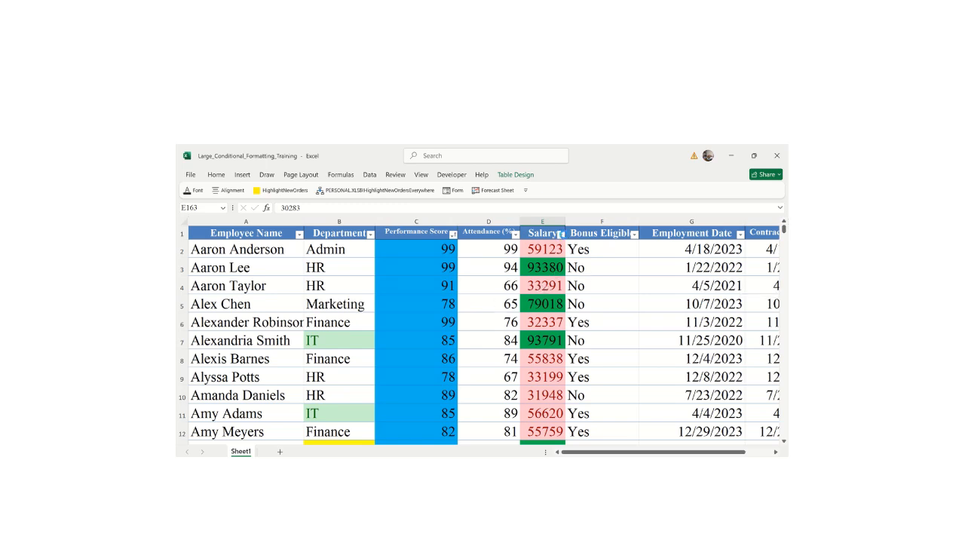
- Sort the table by the light red cell color in the Salary column
click(560, 234)
mouse_move(471, 242)
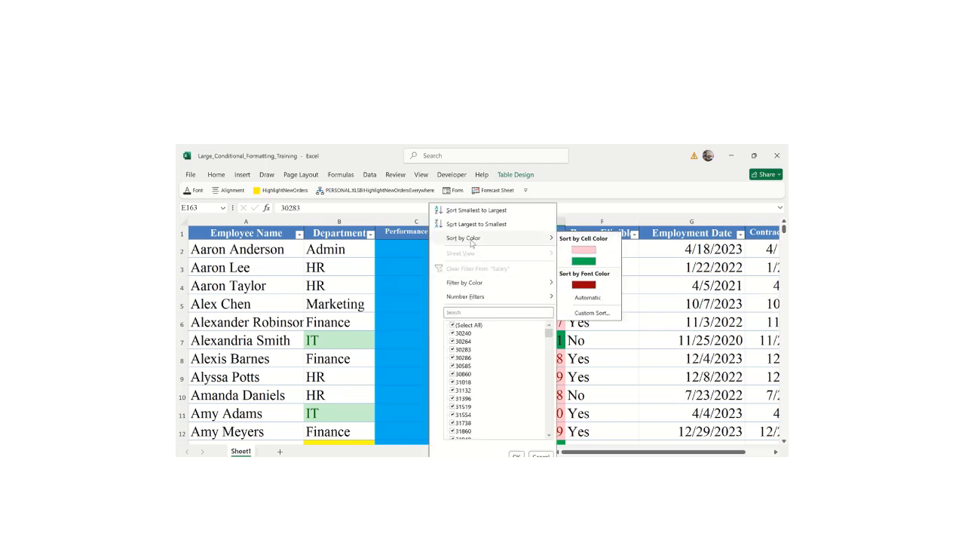
click(584, 250)
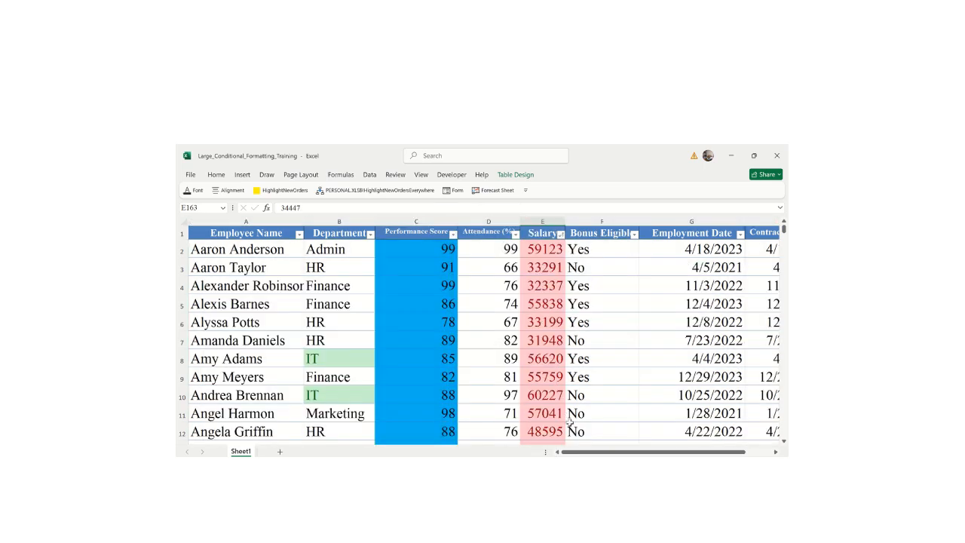
- Check the first and last rows of the table to see how the Salary color sort arranged them
mouse_move(784, 232)
mouse_down()
mouse_move(782, 326)
mouse_move(757, 451)
mouse_move(784, 226)
mouse_up()
click(610, 249)
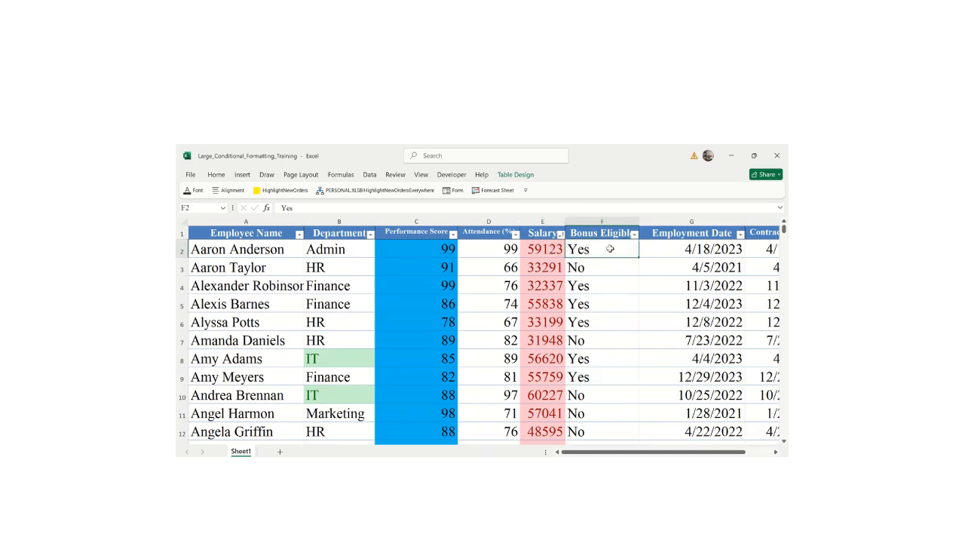
key(ctrl+a)
drag(348, 327, 490, 291)
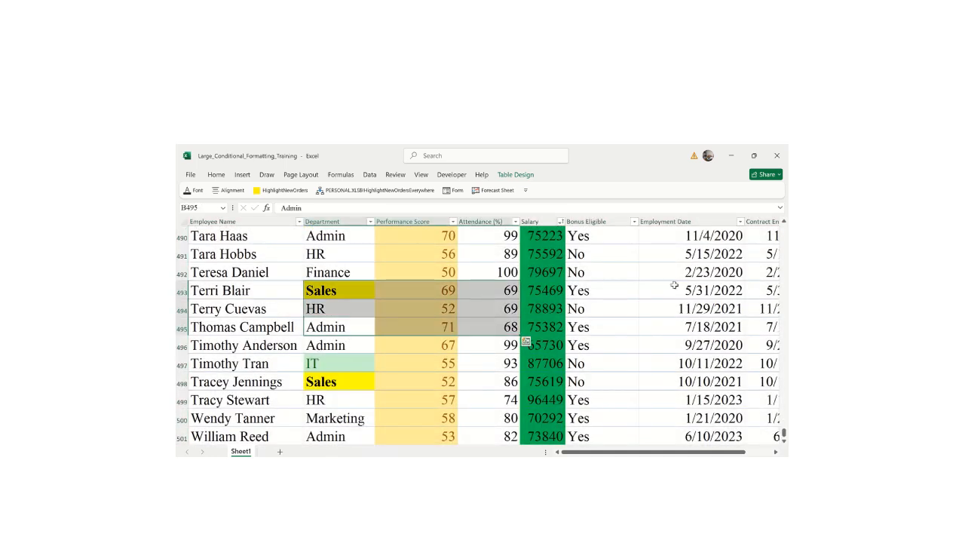
click(674, 286)
click(616, 287)
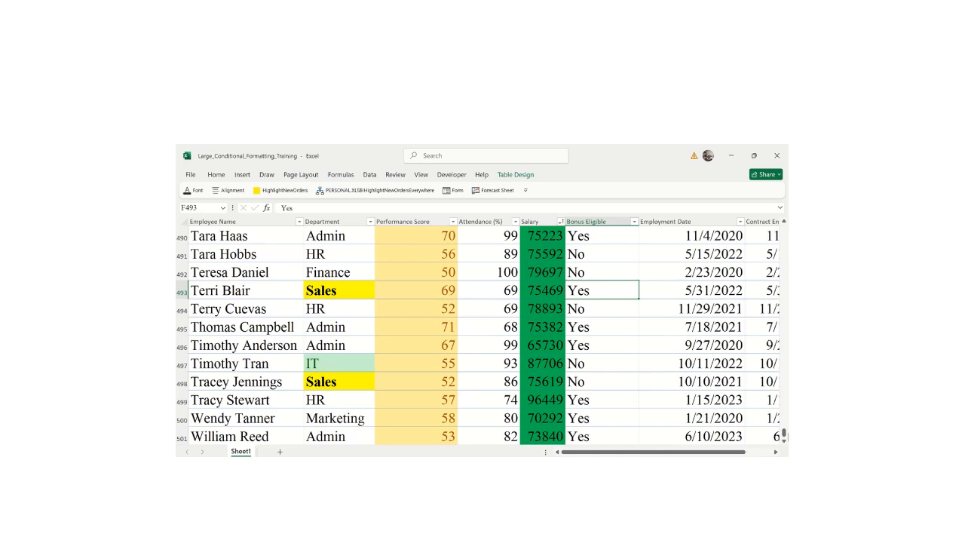
drag(783, 435, 784, 226)
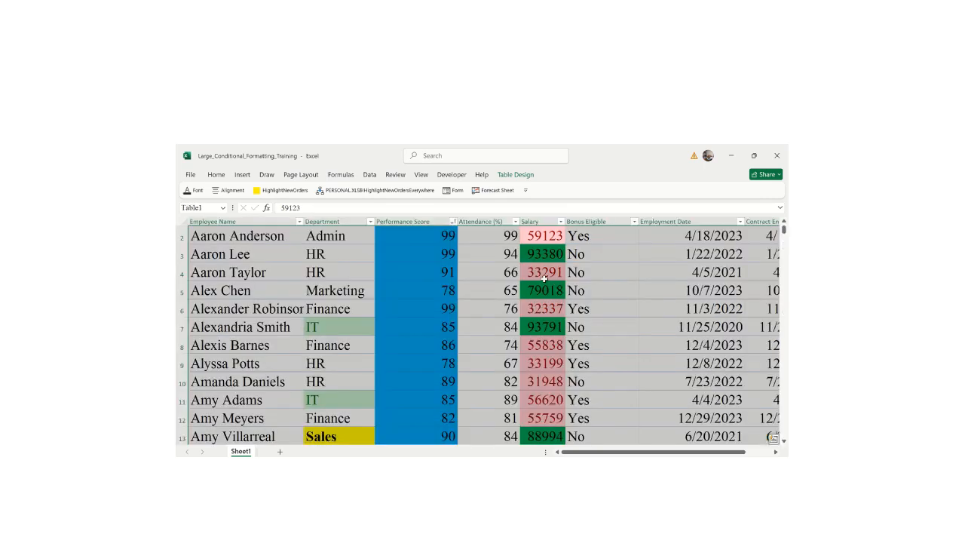
- View the Quick Analysis formatting options for the whole table, undo the last change, and restore the Salary color sort
key(ctrl+q)
click(784, 224)
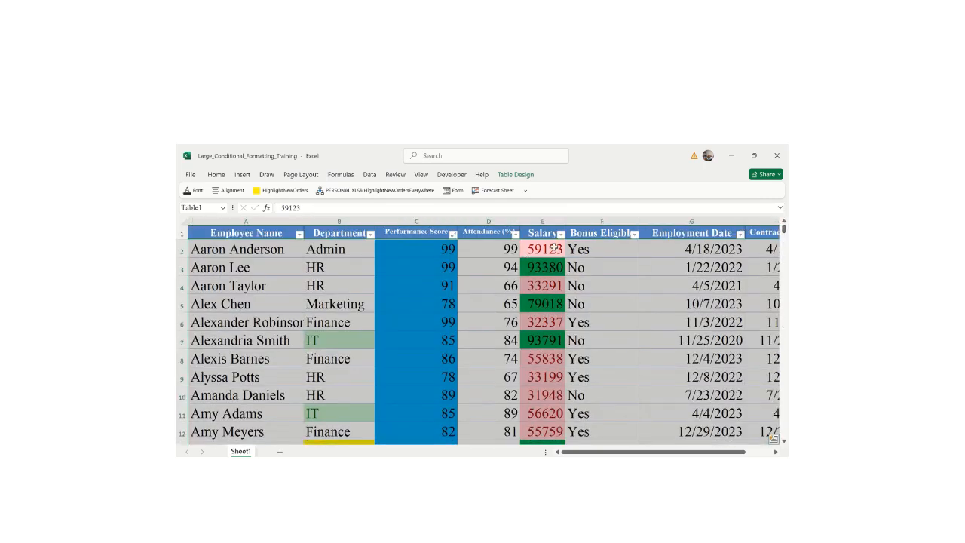
key(ctrl+z)
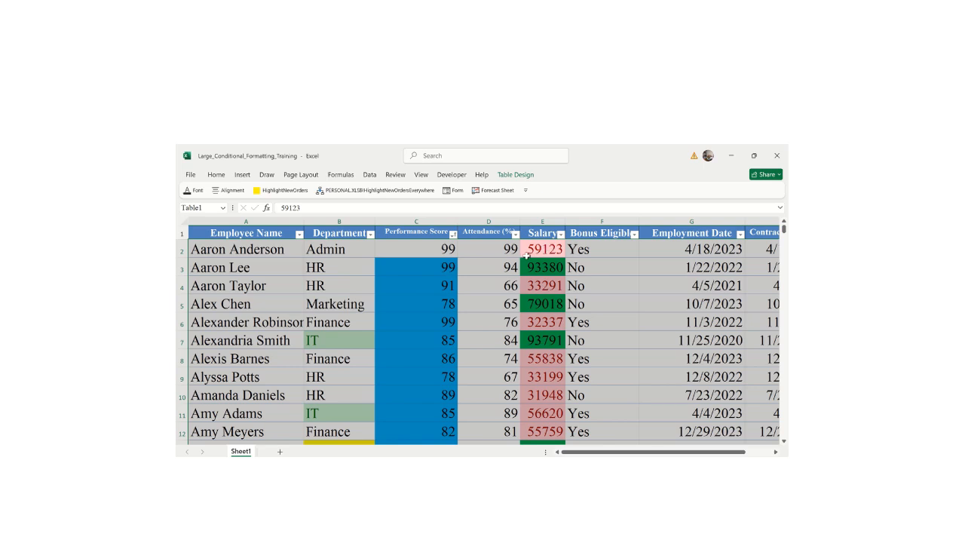
key(ctrl+q)
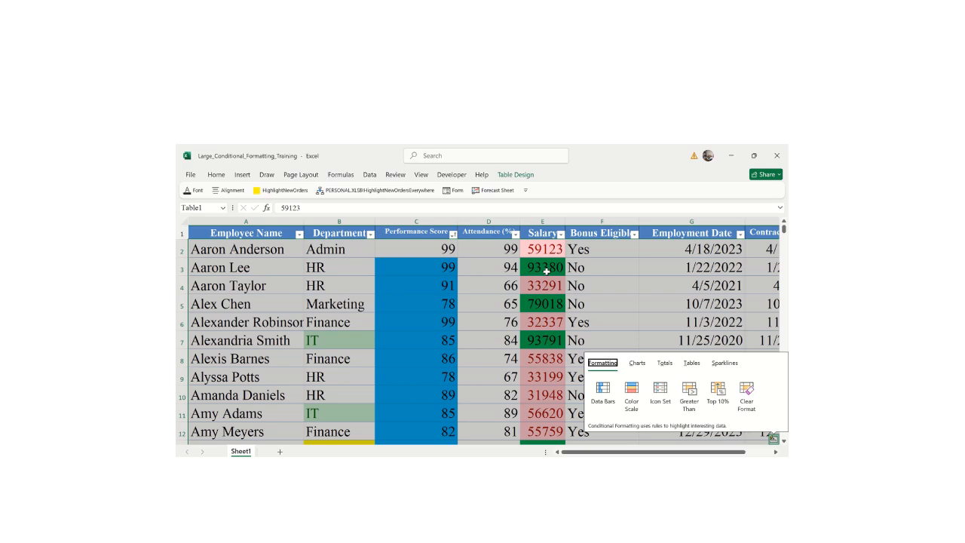
click(553, 292)
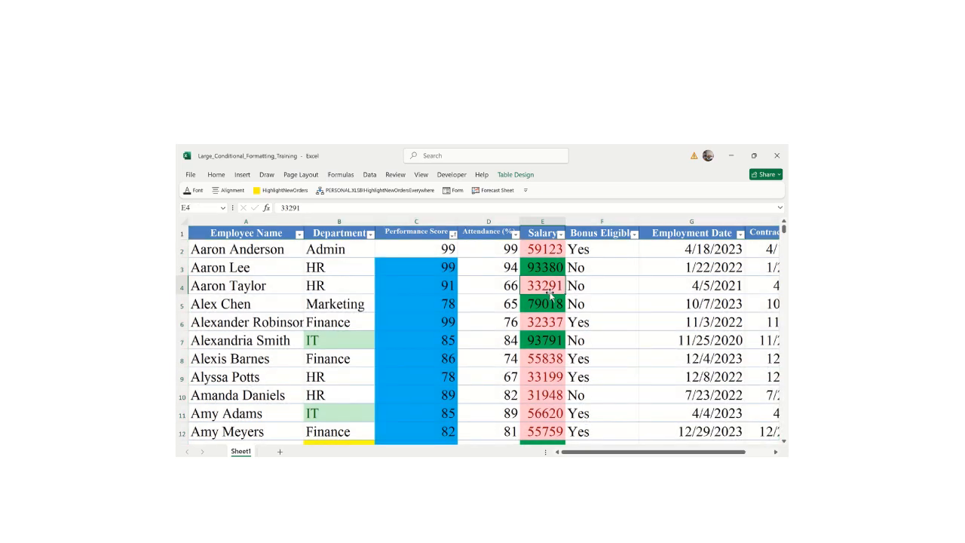
click(551, 293)
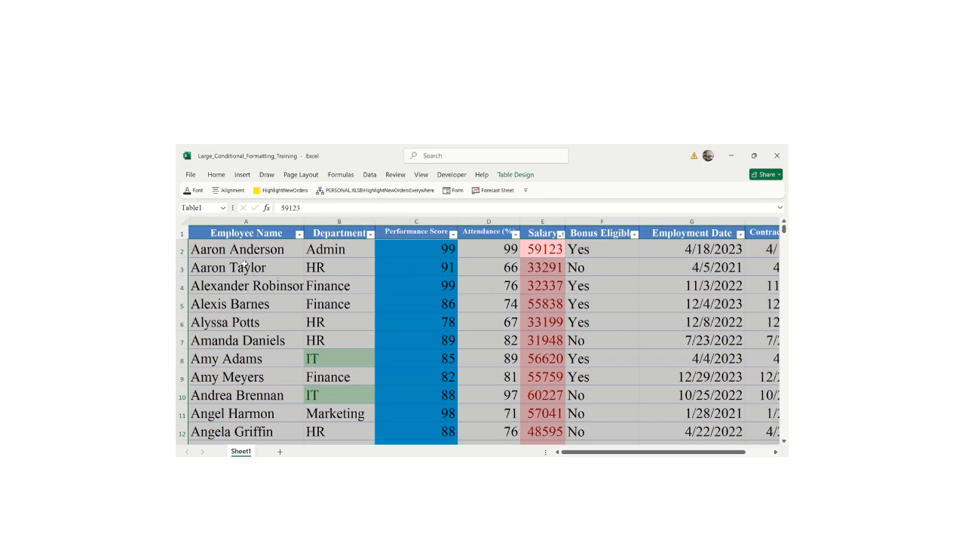
click(543, 322)
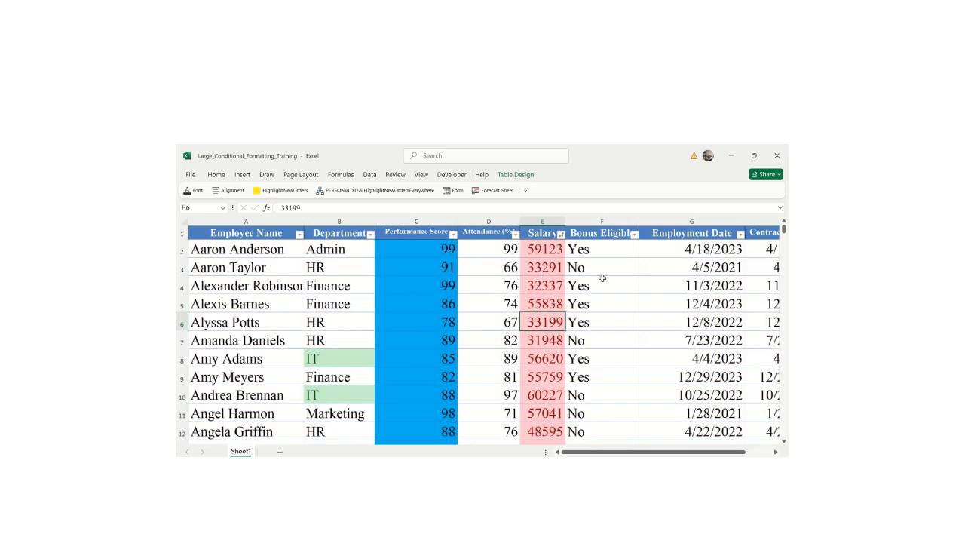
- Filter the Department column with a text filter to show only values that begin with S
drag(785, 230, 766, 340)
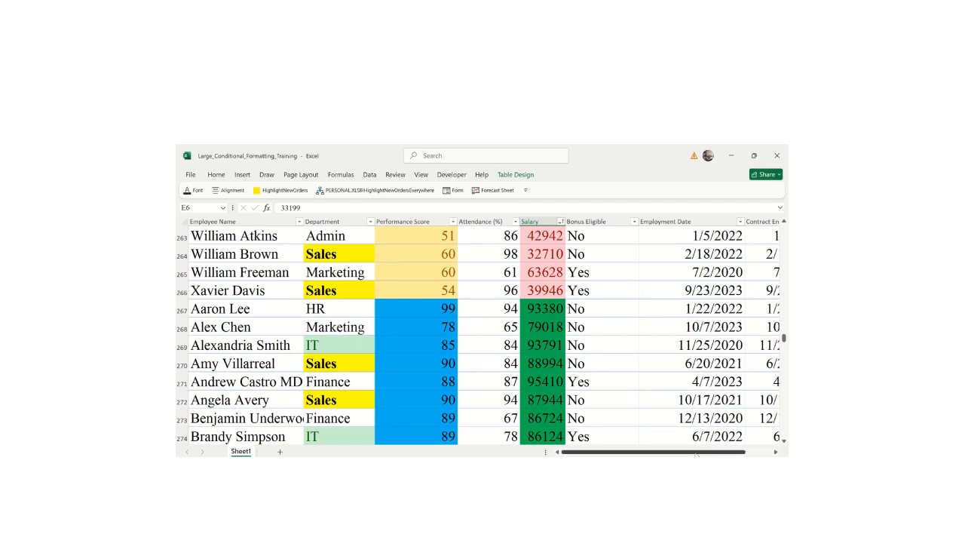
drag(695, 455, 645, 453)
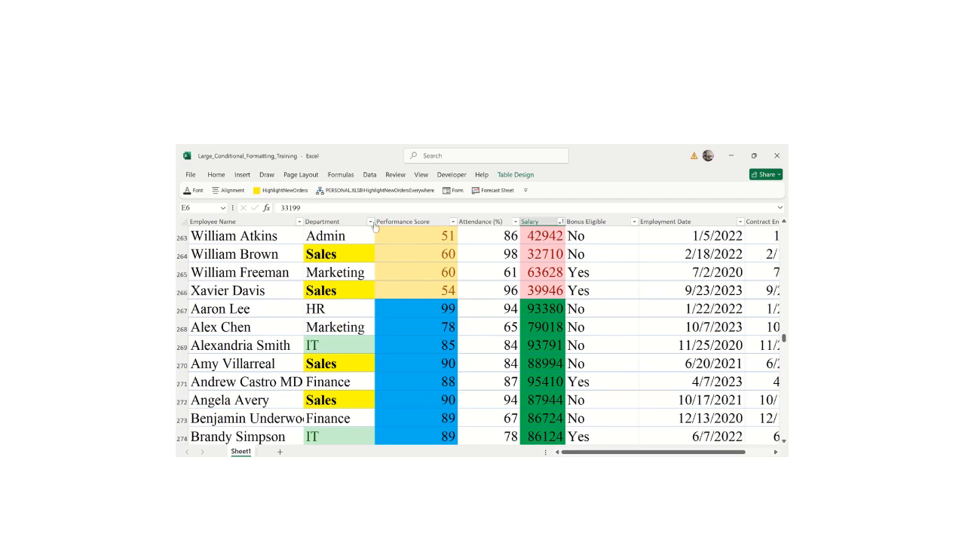
click(371, 222)
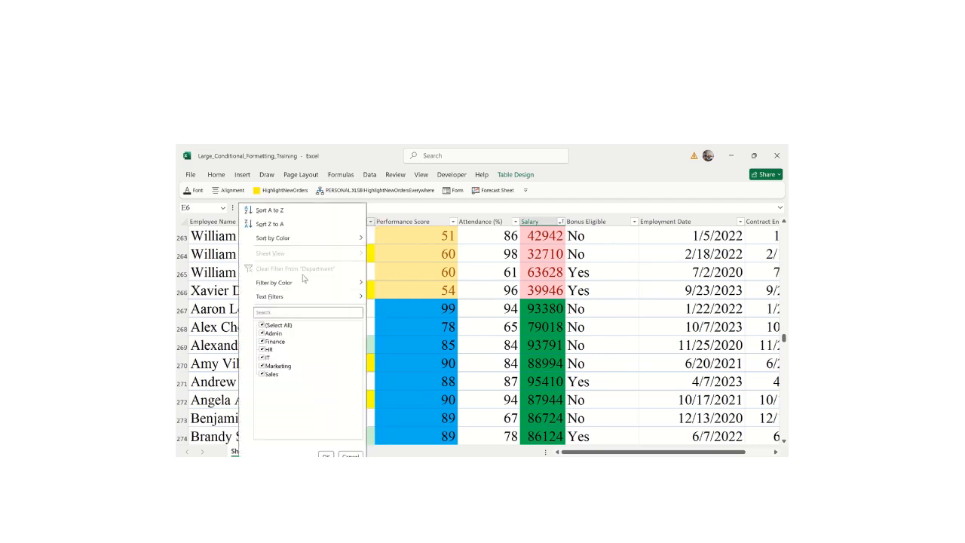
mouse_move(281, 301)
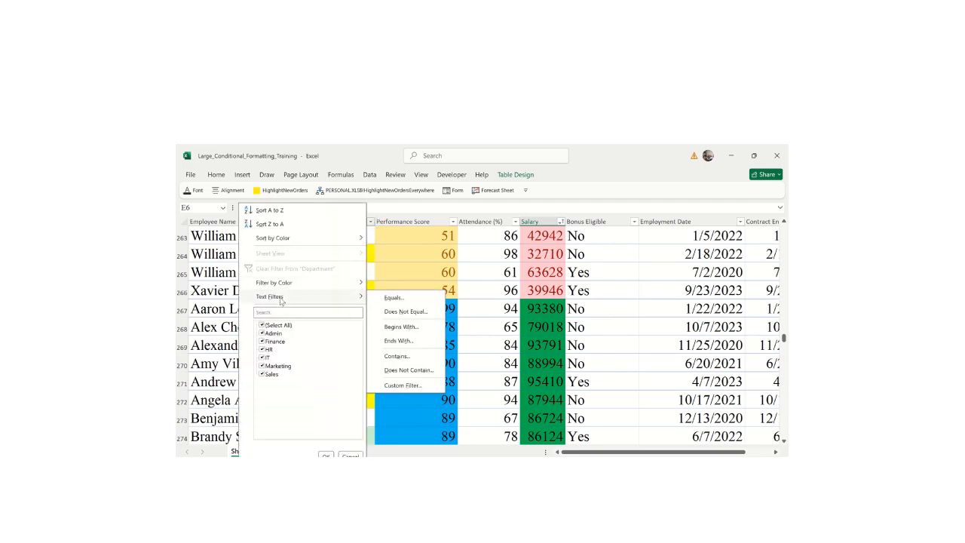
mouse_move(308, 289)
click(410, 330)
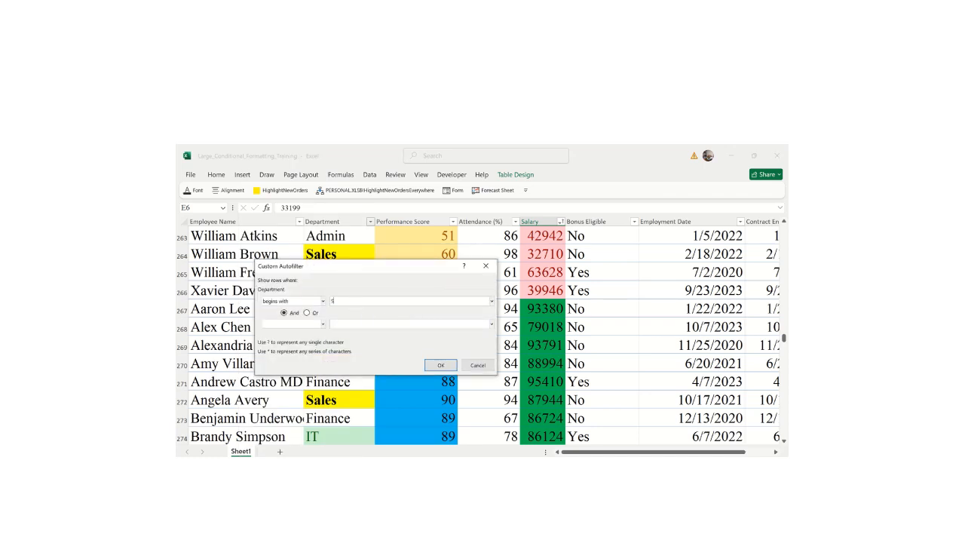
text(S)
click(440, 365)
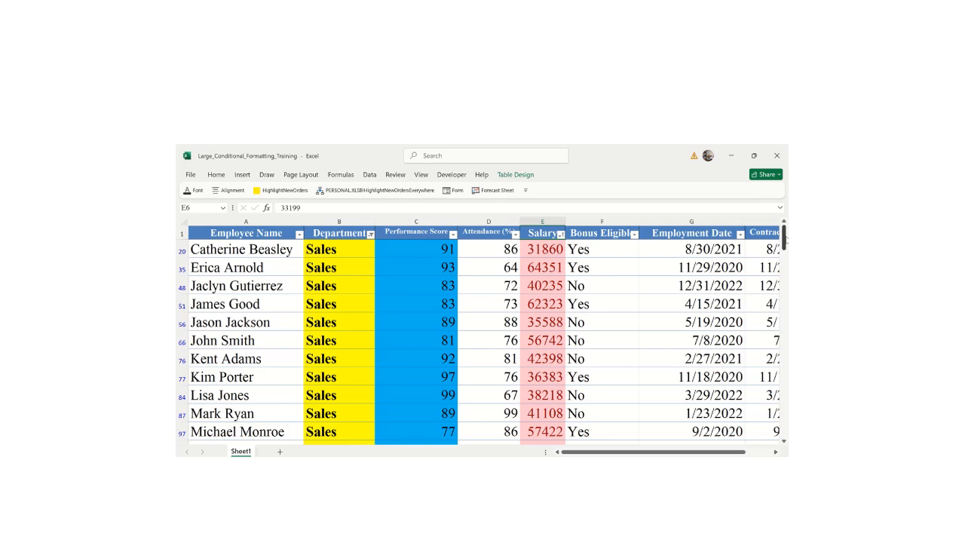
- Check the filtered rows down to the end and across to Contract End Date, and undo the Department filter
drag(784, 235, 757, 447)
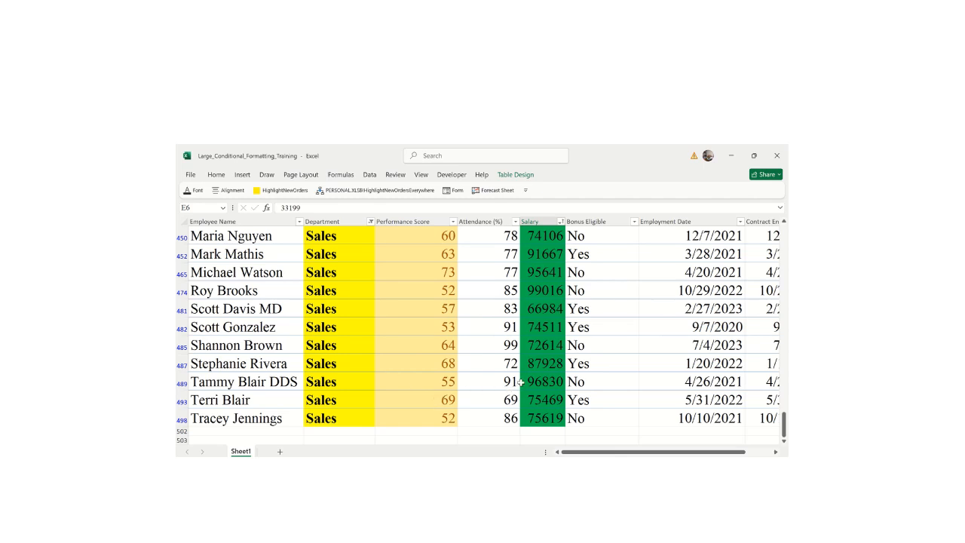
scroll(576, 452, right, 3)
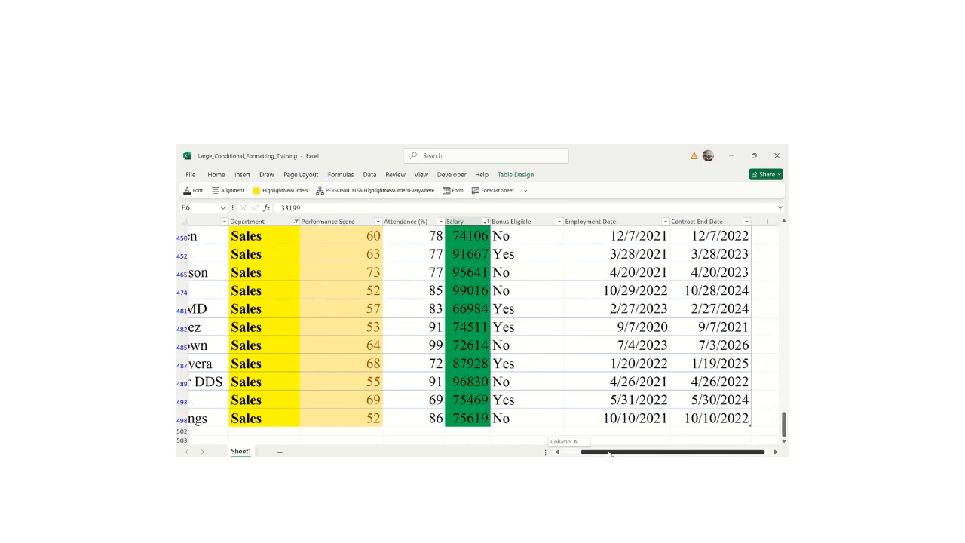
drag(576, 453, 544, 453)
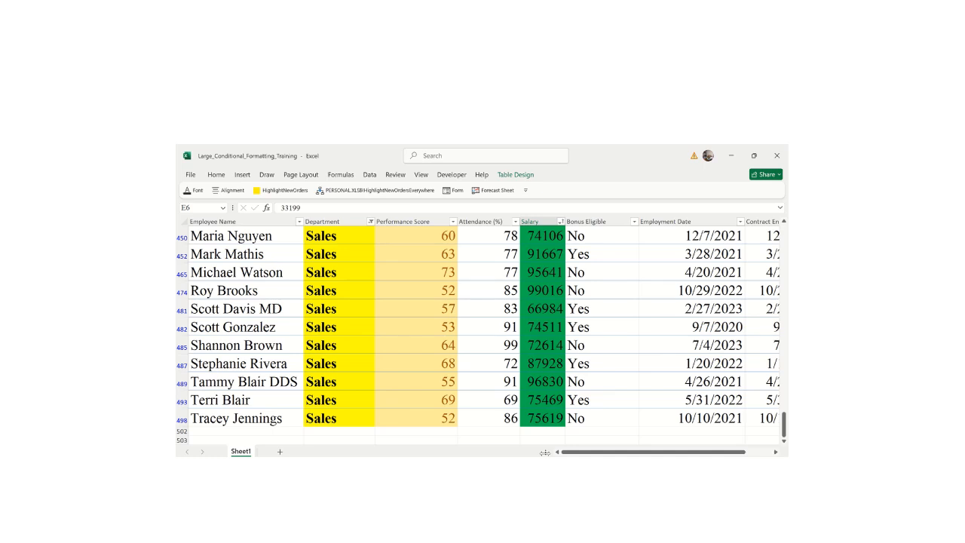
key(ctrl+z)
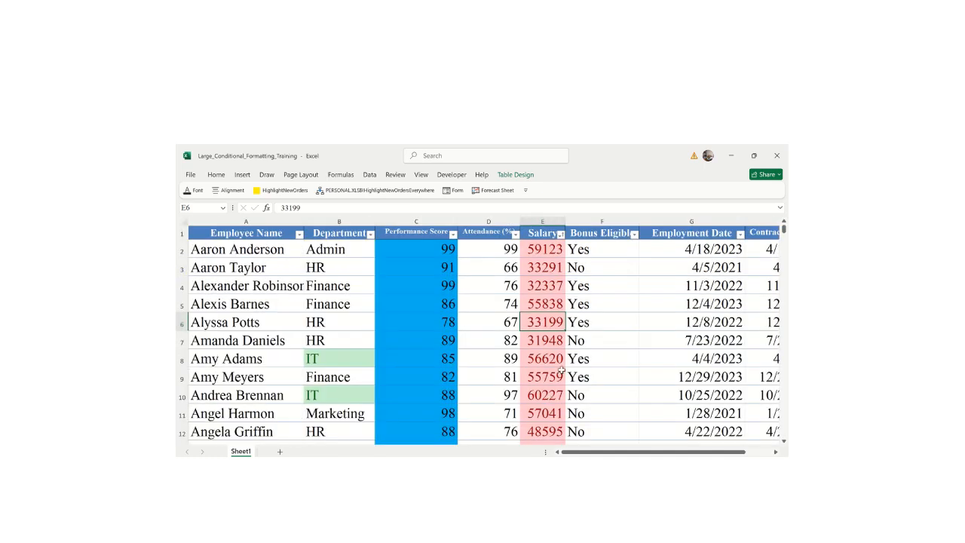
drag(597, 452, 517, 437)
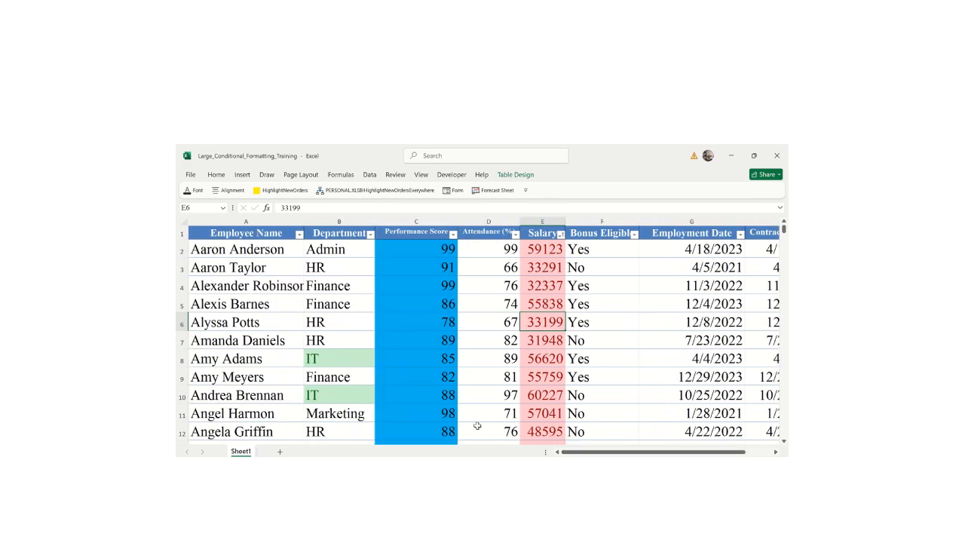
- View the Quick Analysis formatting options for the whole table and dismiss them
click(216, 174)
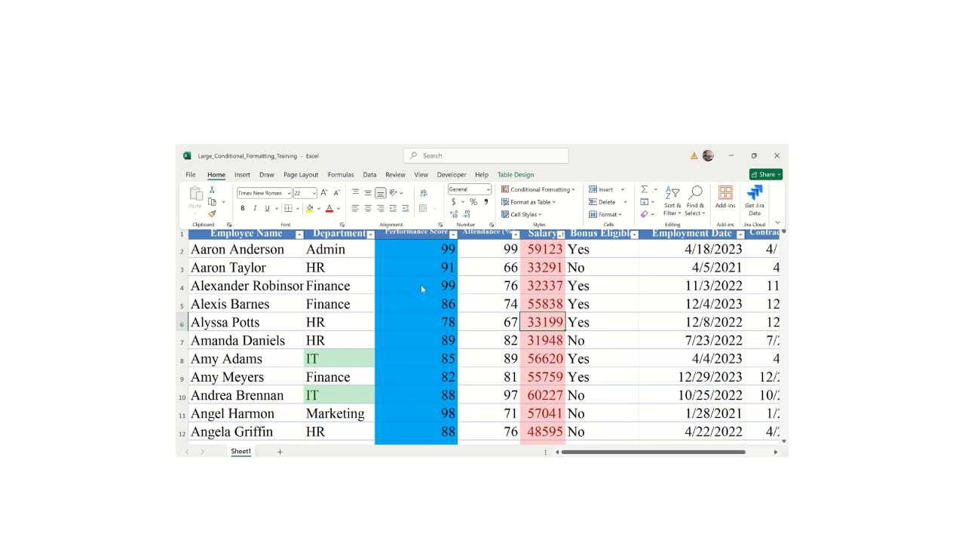
drag(575, 452, 495, 424)
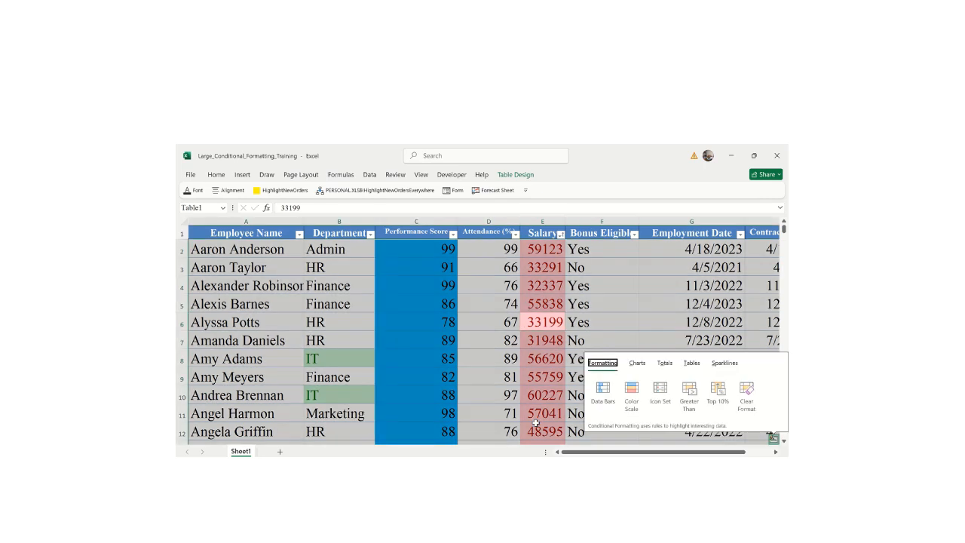
click(627, 307)
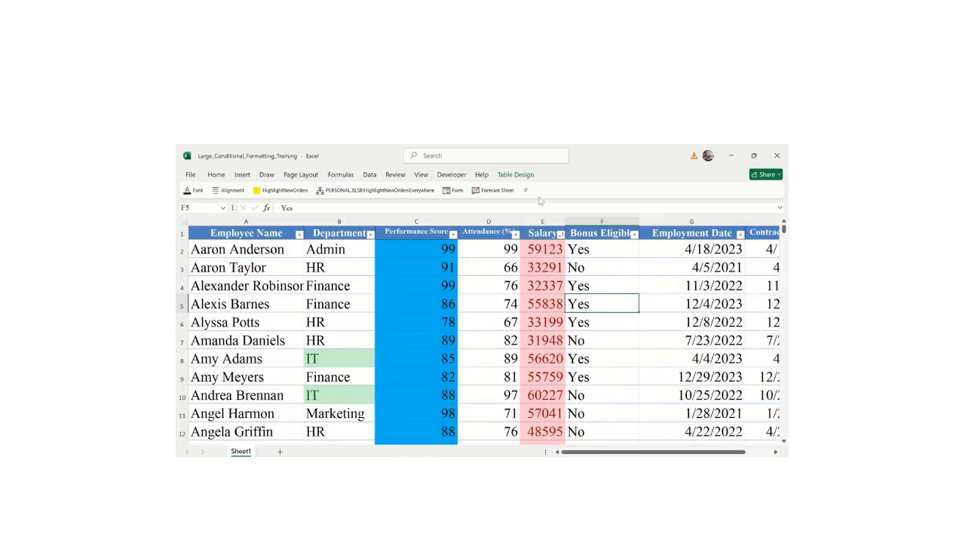
mouse_move(534, 151)
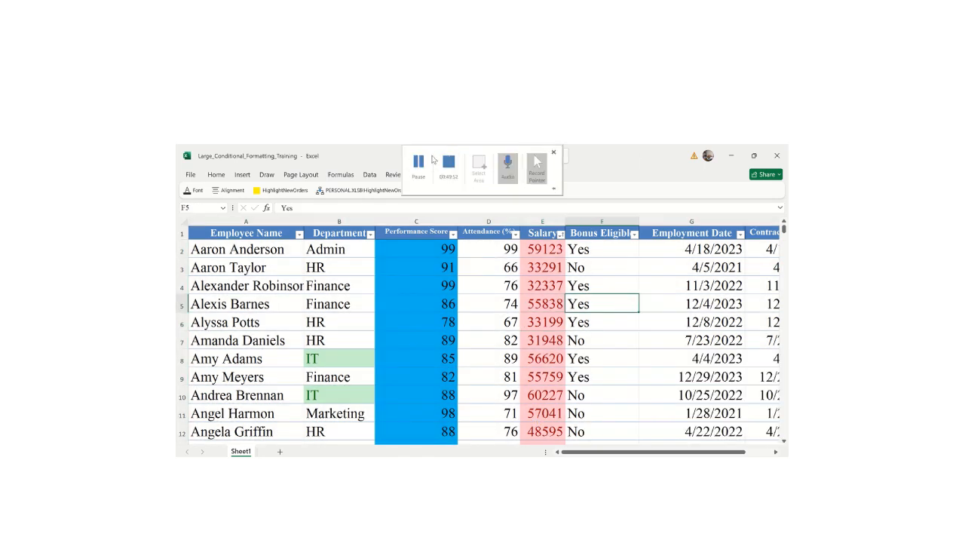